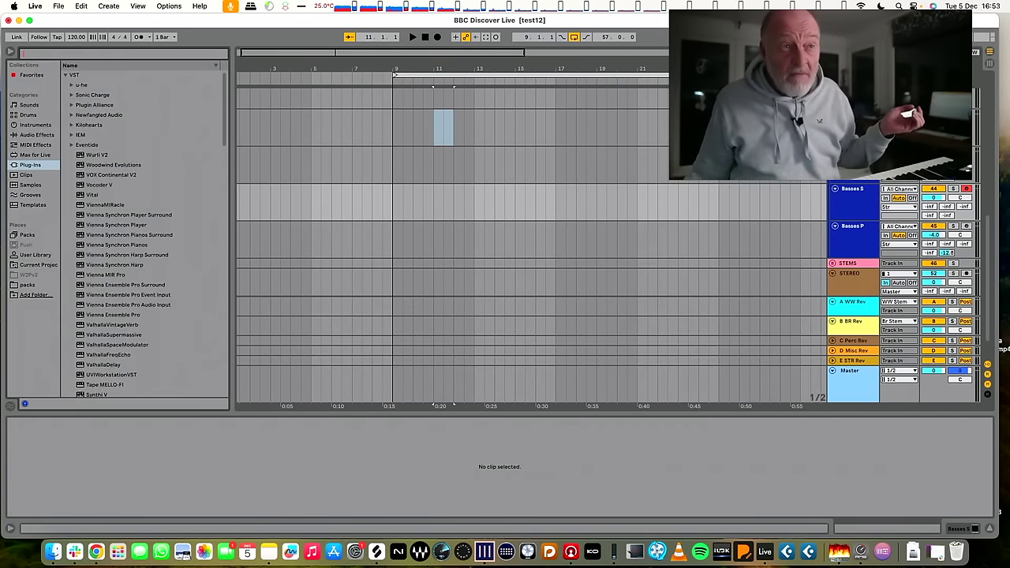
- Select the Cello S track, then the STEREO track
click(852, 127)
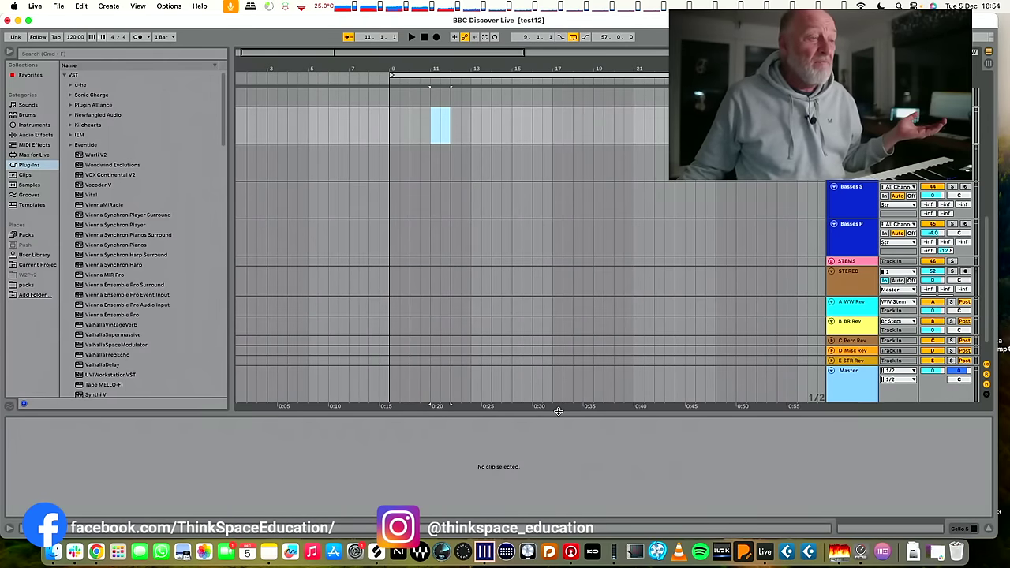
scroll(542, 388, up, 3)
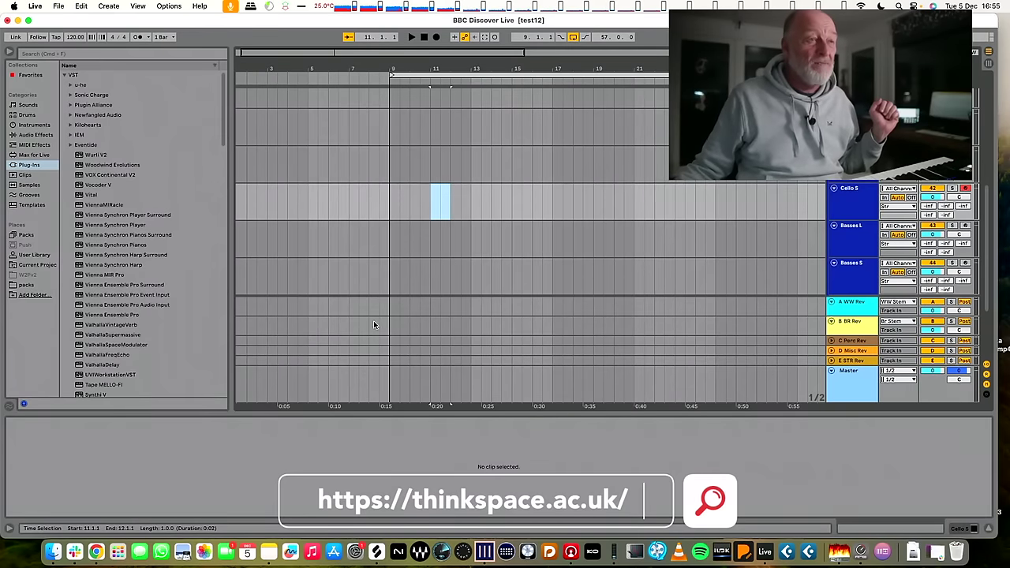
scroll(643, 261, up, 3)
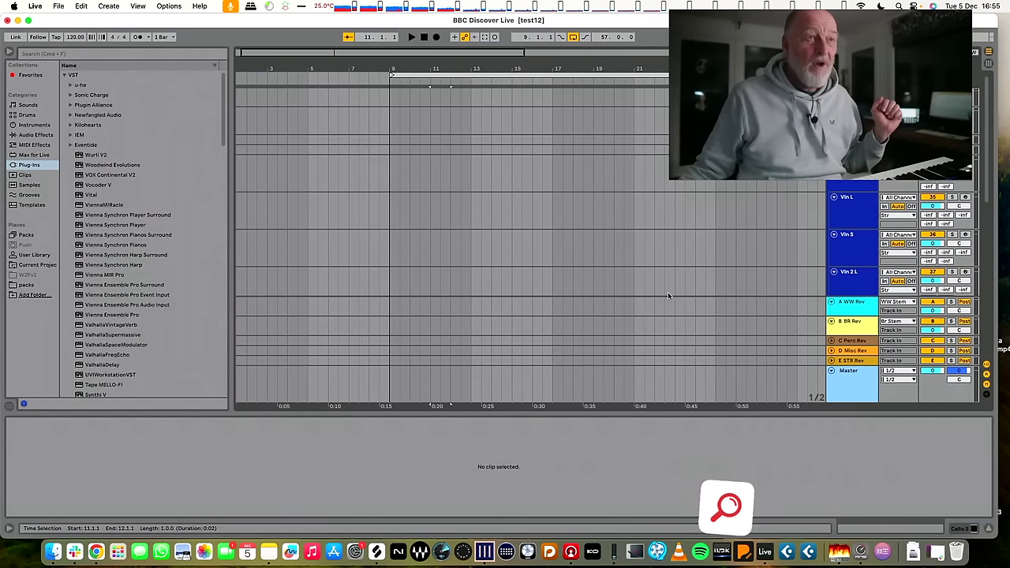
scroll(779, 183, down, 5)
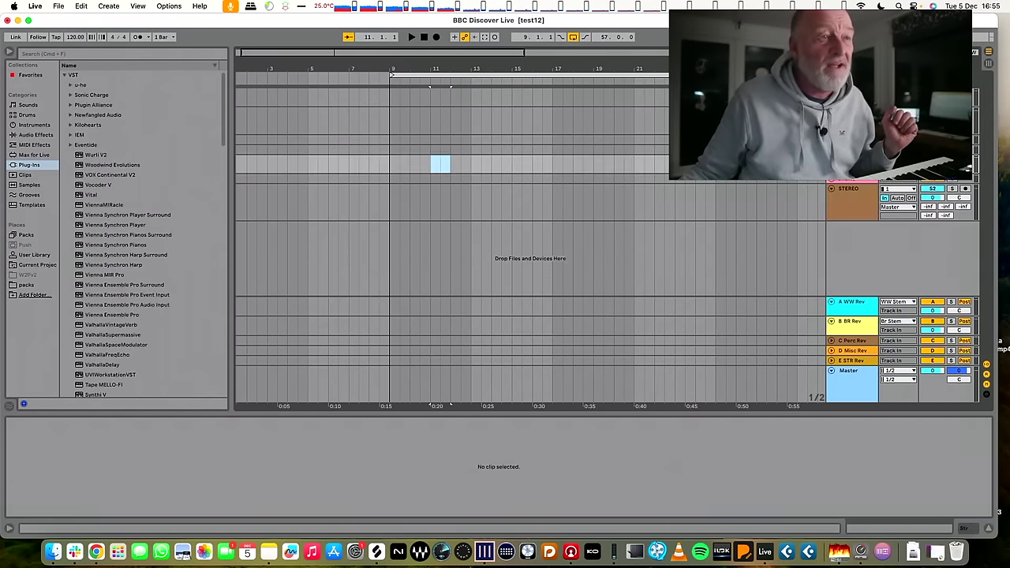
click(866, 202)
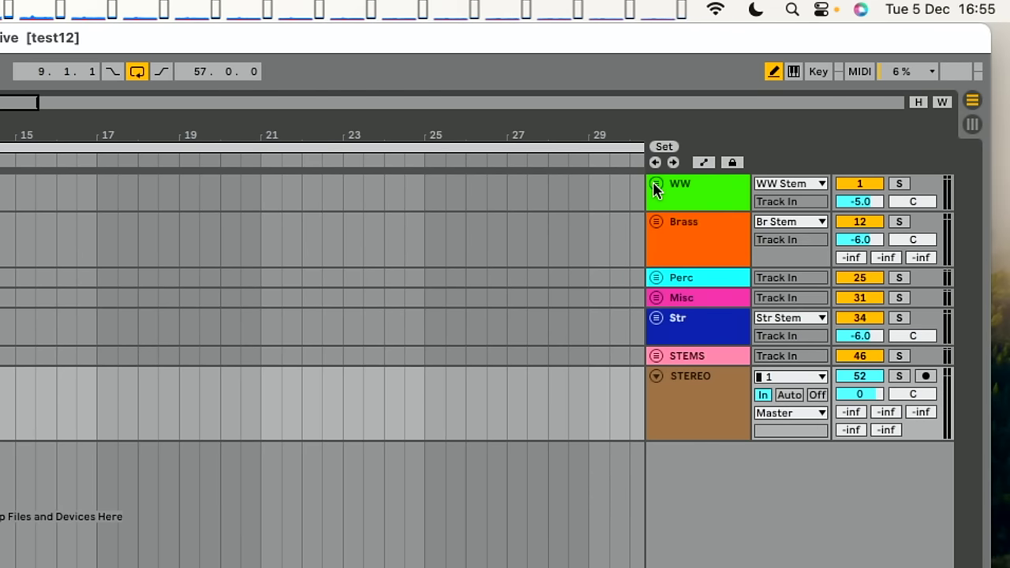
- Unfold and refold the WW, Brass and Perc groups to inspect their tracks
click(655, 184)
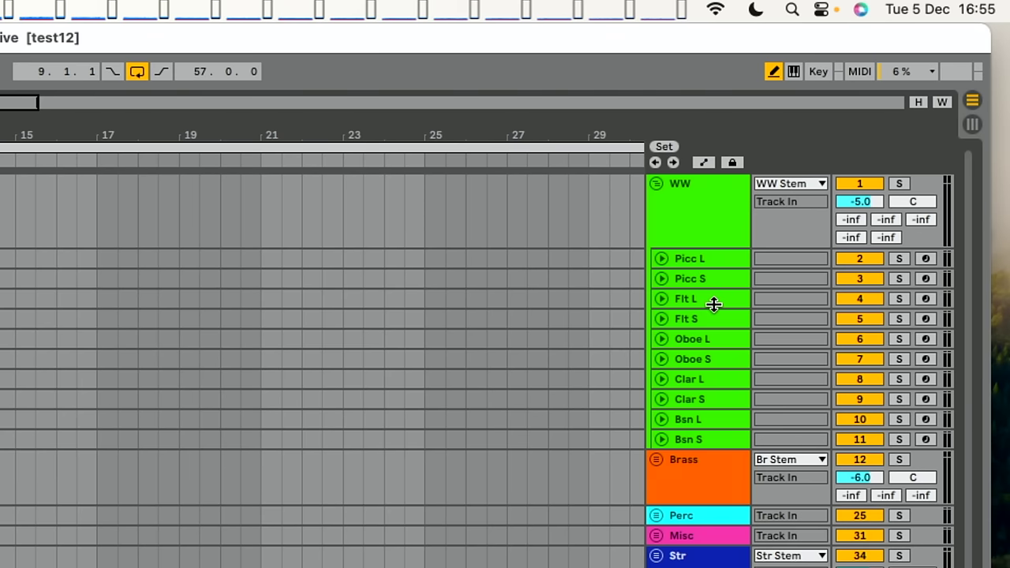
click(656, 184)
click(655, 222)
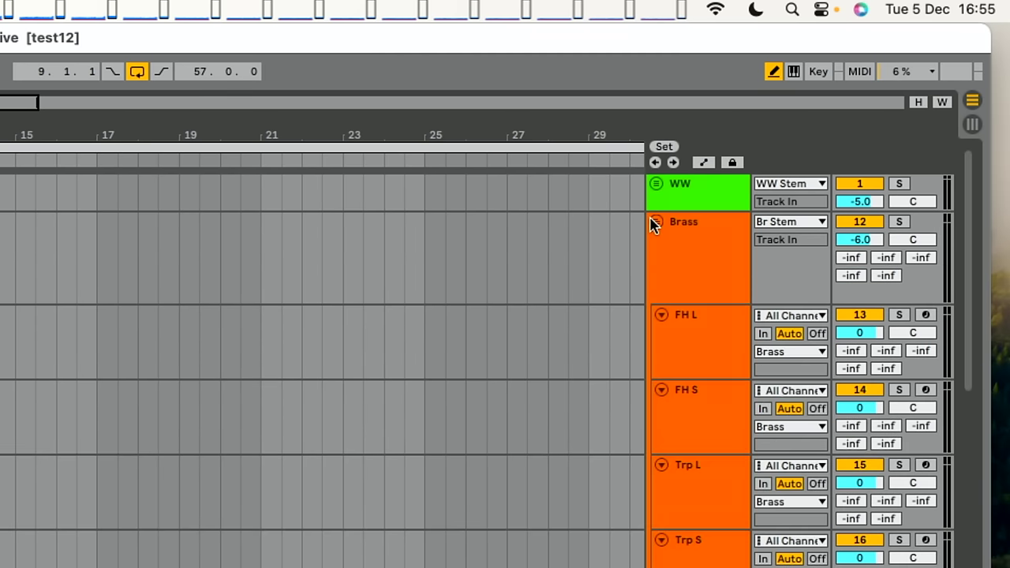
scroll(739, 376, down, 10)
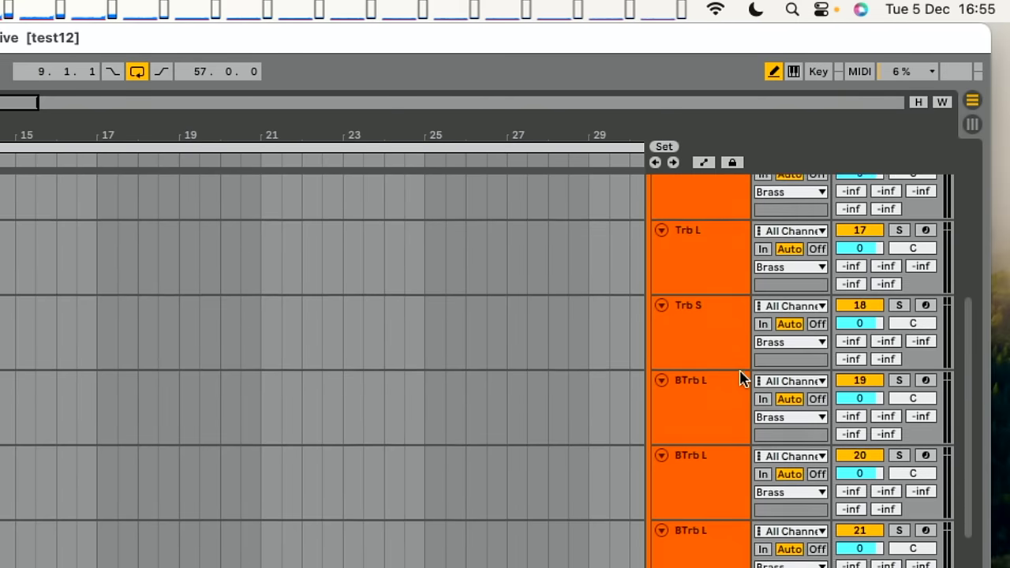
scroll(739, 377, up, 10)
click(656, 223)
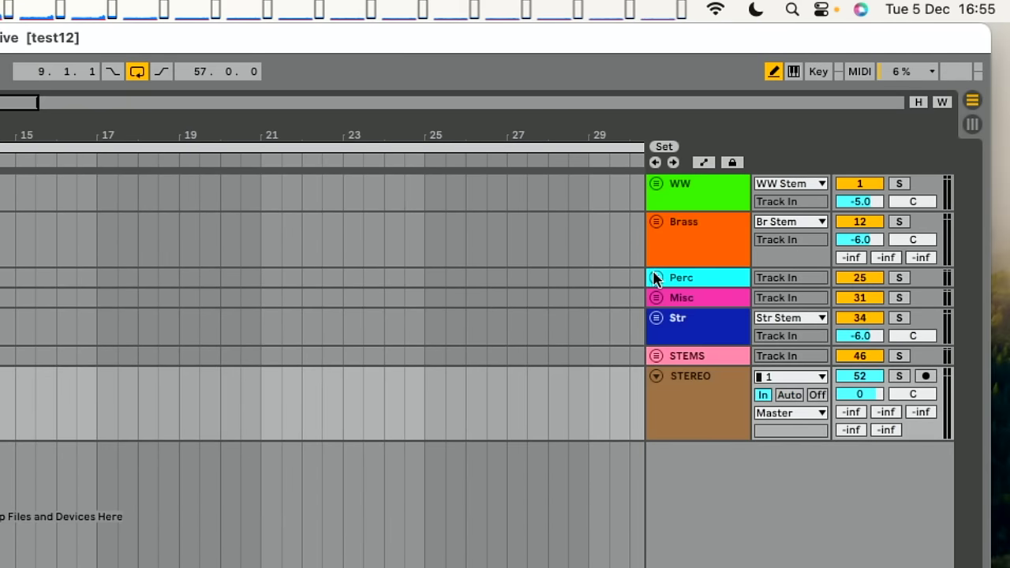
click(656, 278)
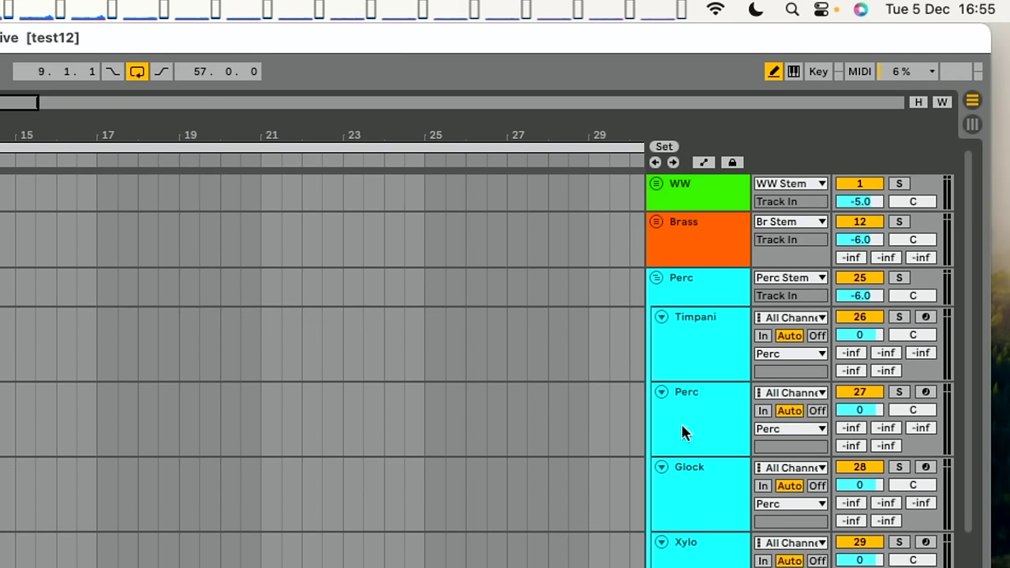
scroll(689, 470, down, 3)
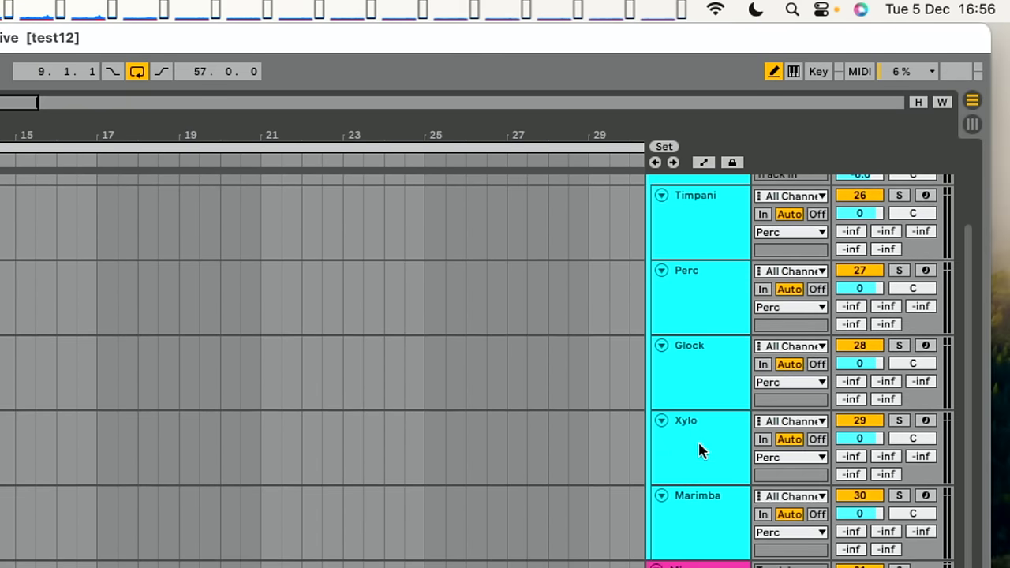
scroll(683, 278, up, 3)
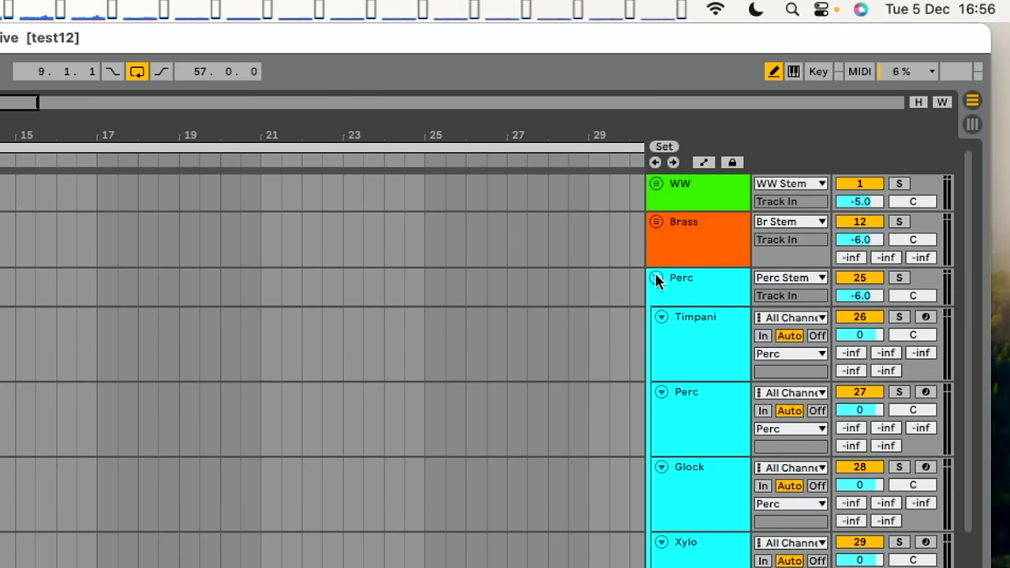
click(655, 278)
- Unfold and refold the Misc and Str groups to inspect their tracks
click(656, 298)
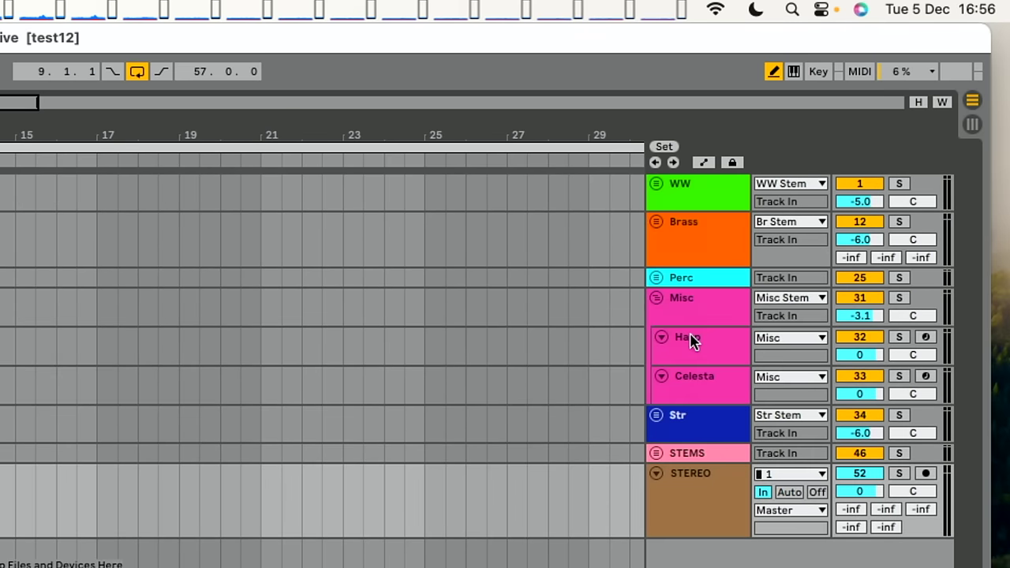
click(656, 299)
click(656, 319)
scroll(699, 378, down, 3)
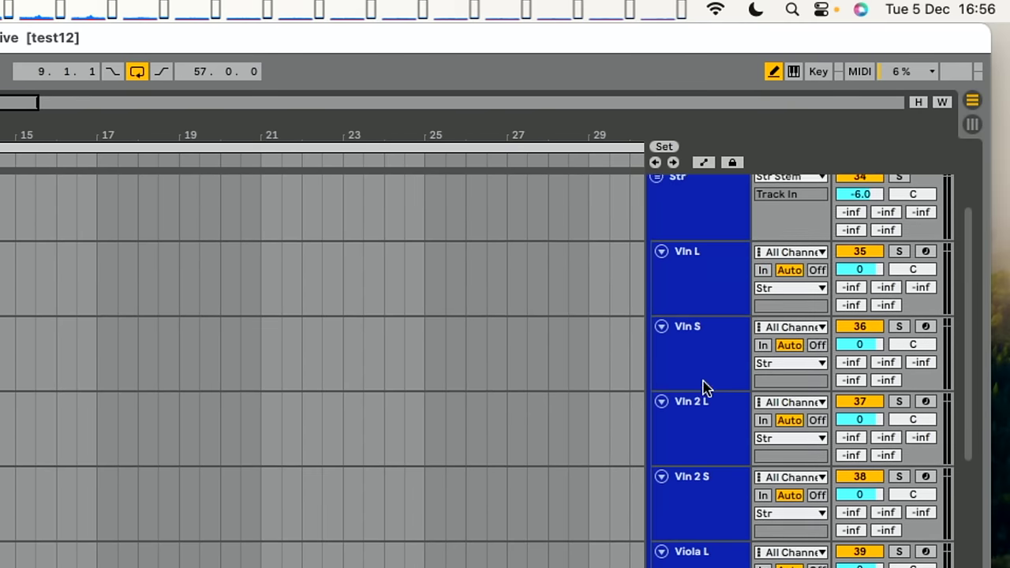
scroll(710, 332, down, 1)
scroll(708, 330, down, 1)
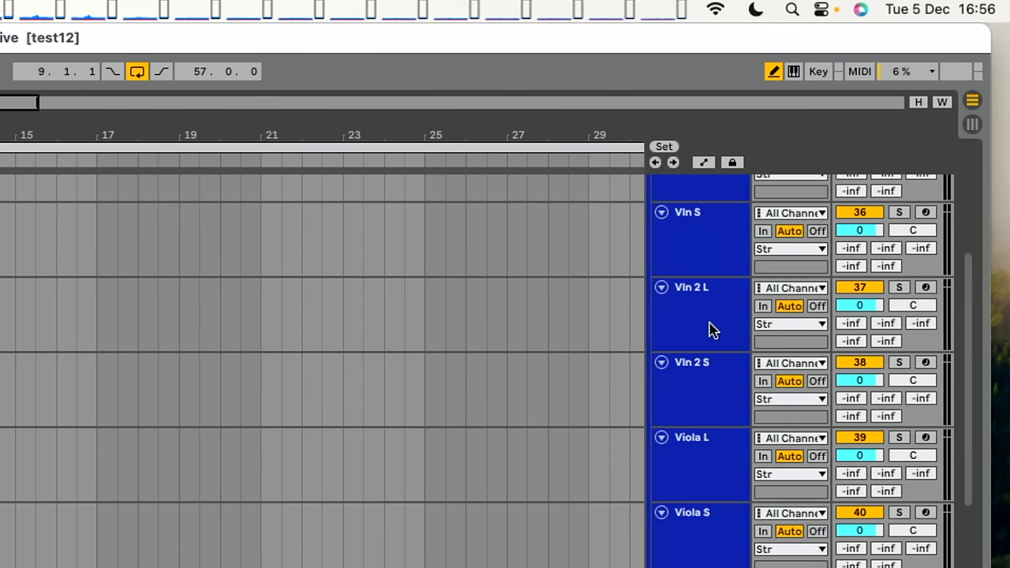
scroll(708, 330, down, 3)
scroll(709, 329, up, 5)
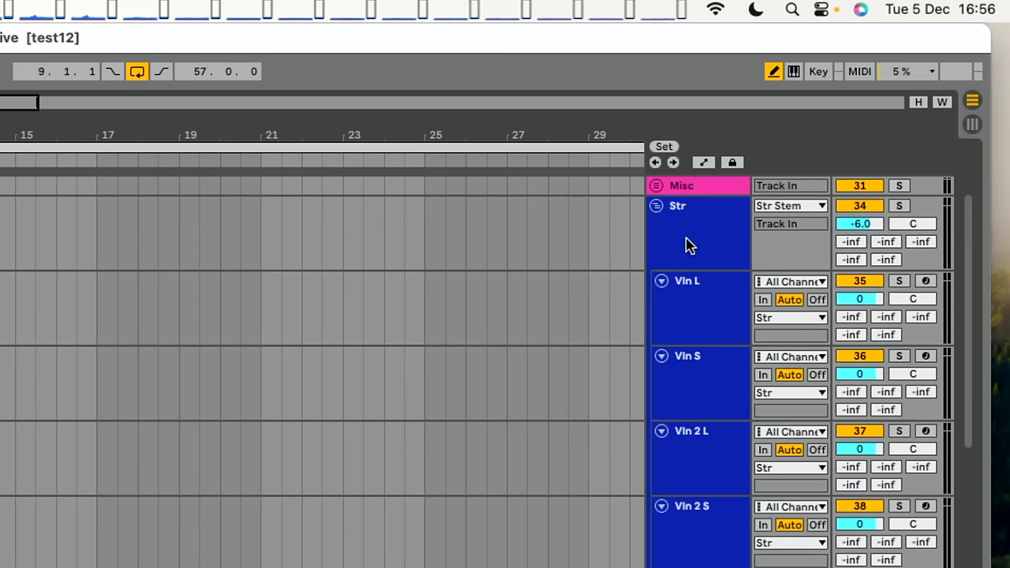
click(657, 207)
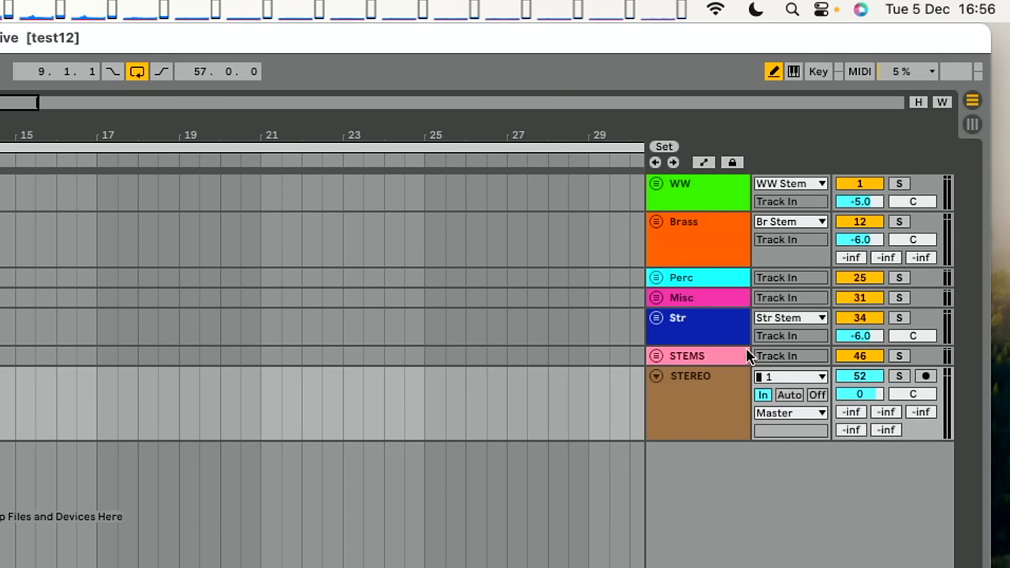
- Unfold the STEMS group and toggle the WW Stem record arm on and off
click(656, 358)
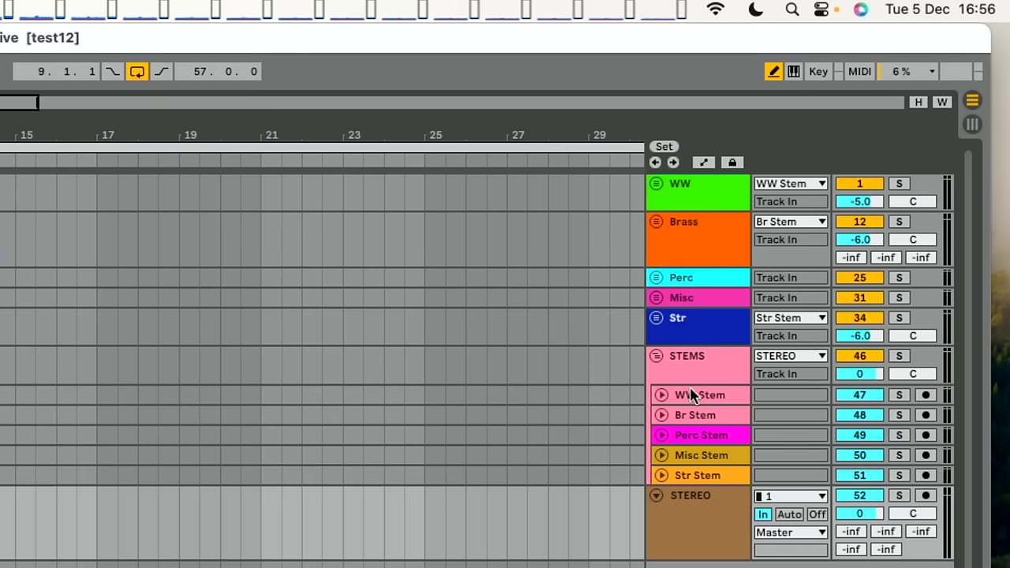
click(926, 395)
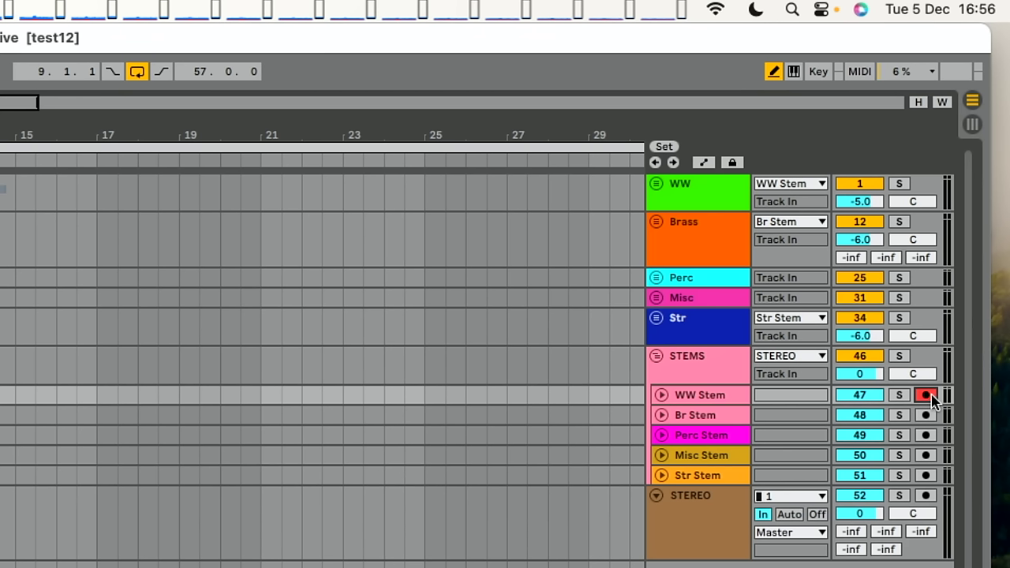
click(925, 395)
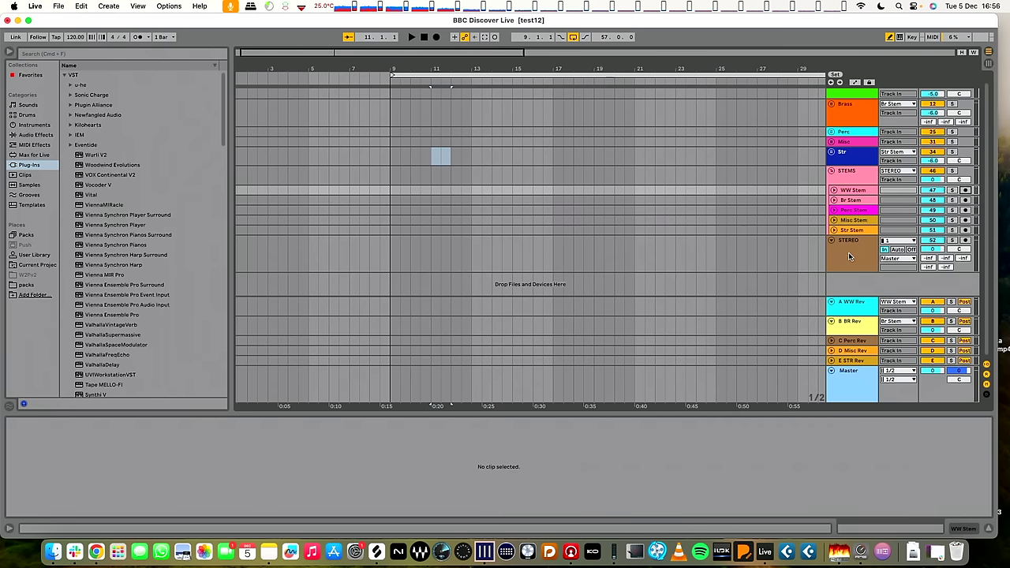
- Insert a new MIDI track, 53 MIDI, below the STEREO track
click(849, 256)
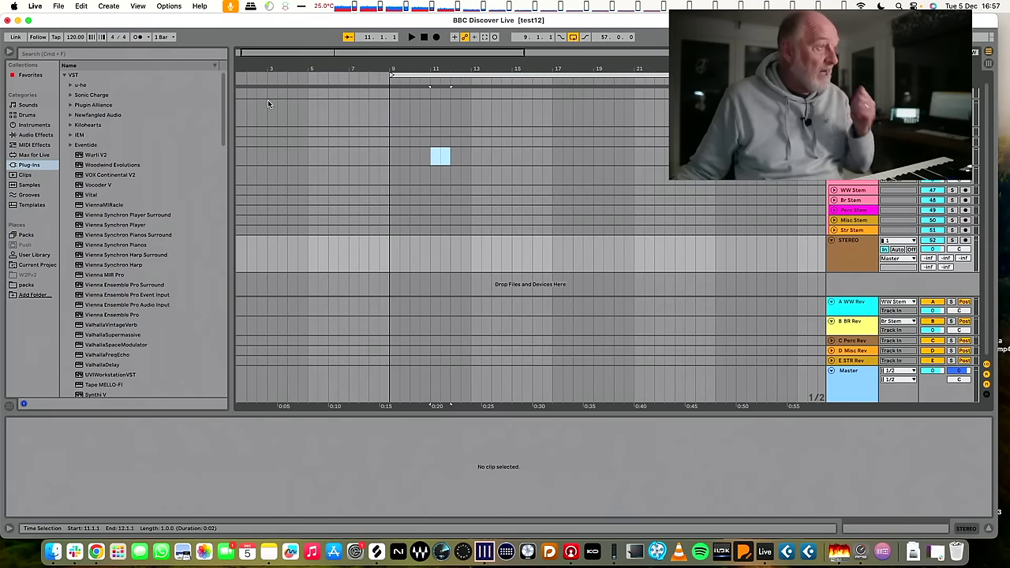
scroll(268, 100, right, 2)
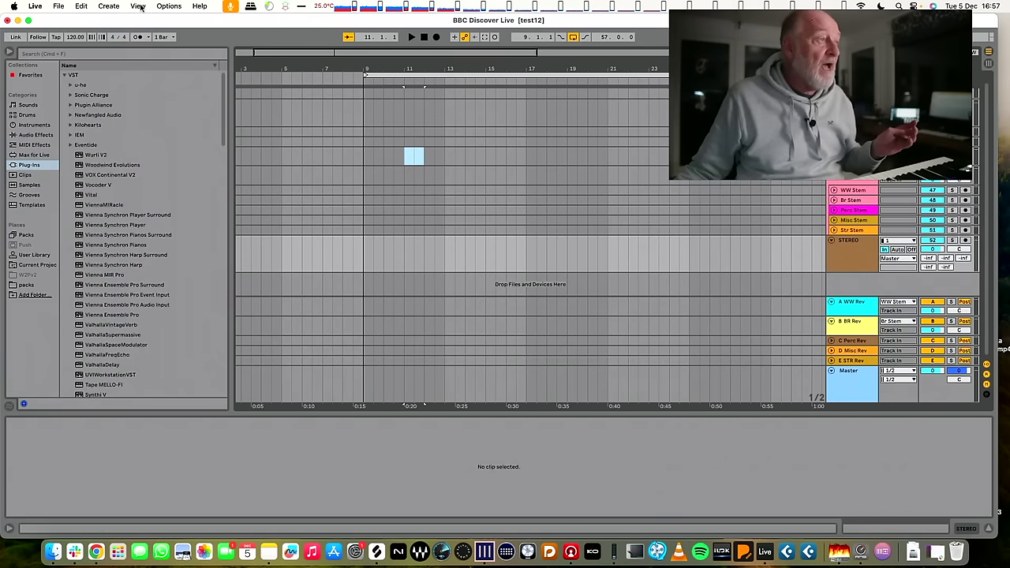
click(102, 6)
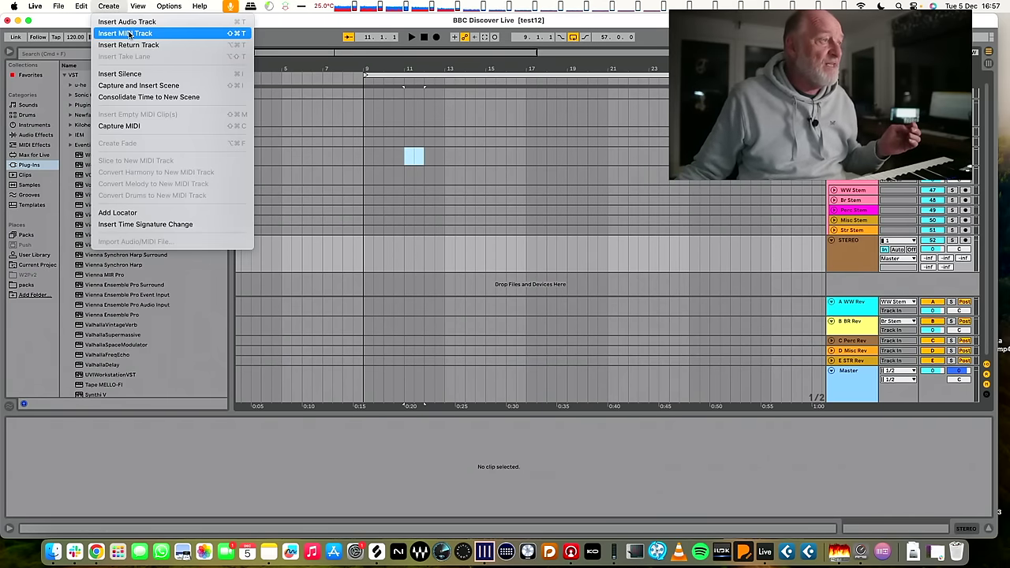
click(126, 33)
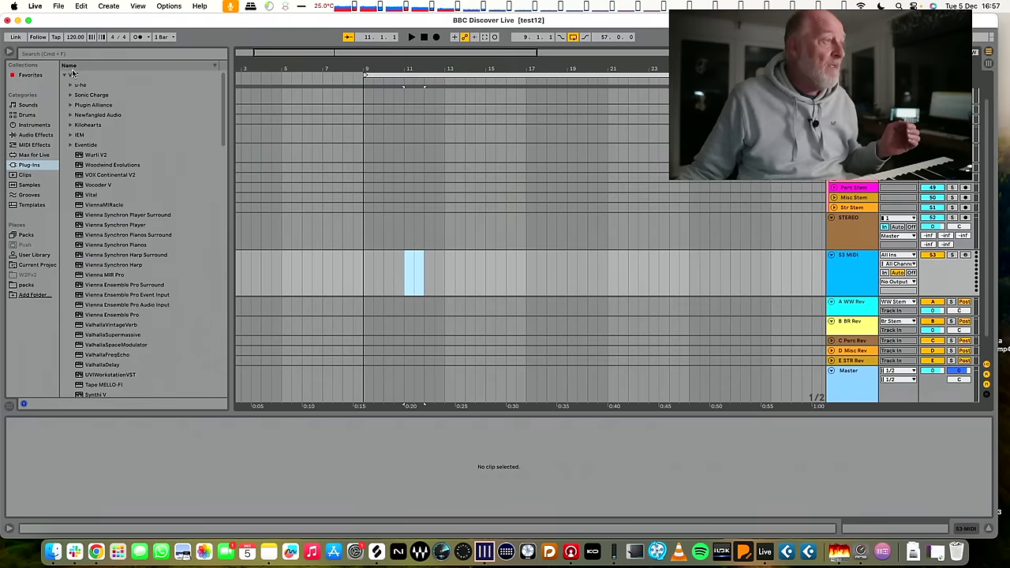
- Search the browser plug-ins for 'bbc' and select BBC Symphony Orchestra
click(36, 165)
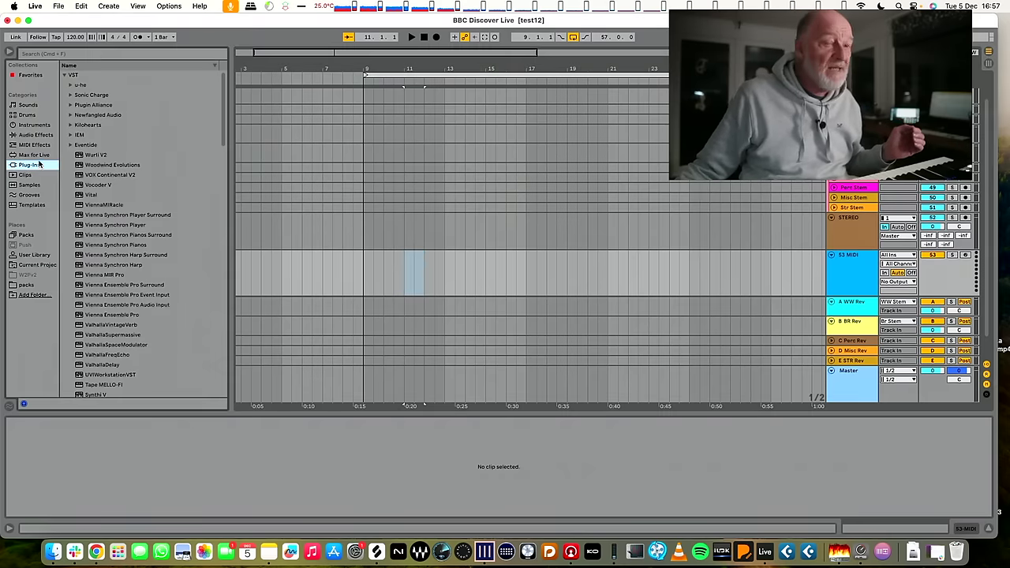
click(94, 53)
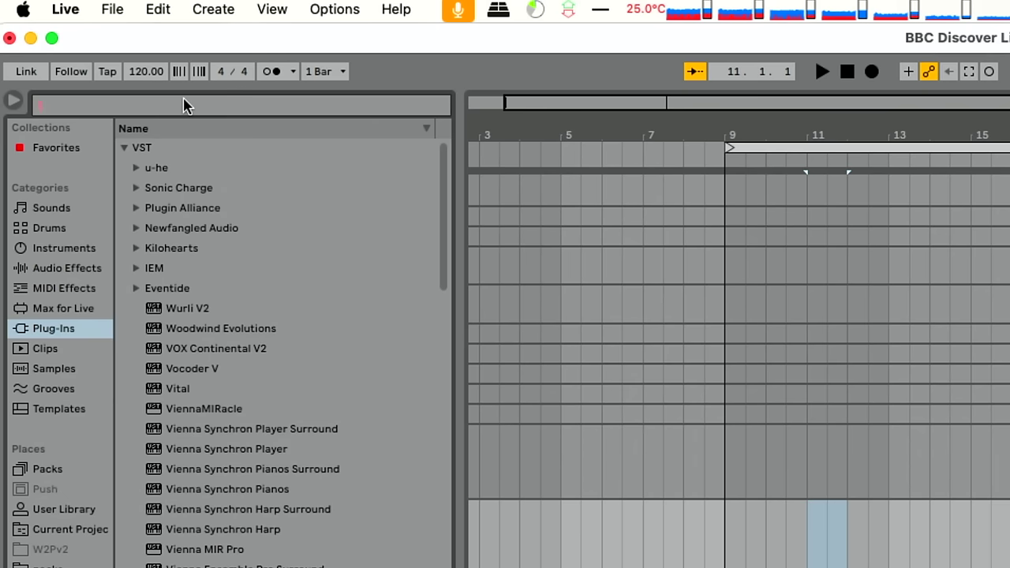
text(bbc)
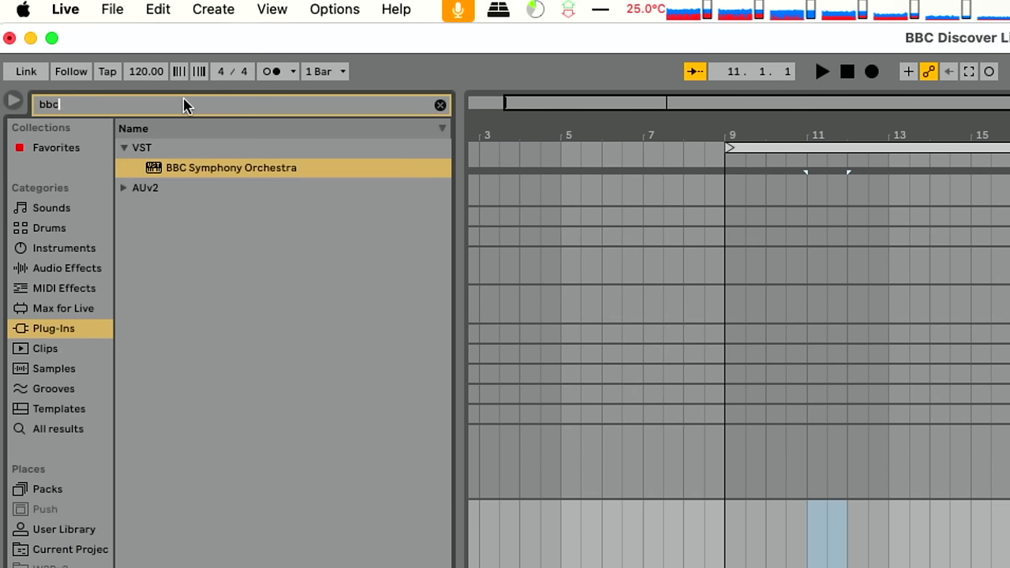
click(198, 169)
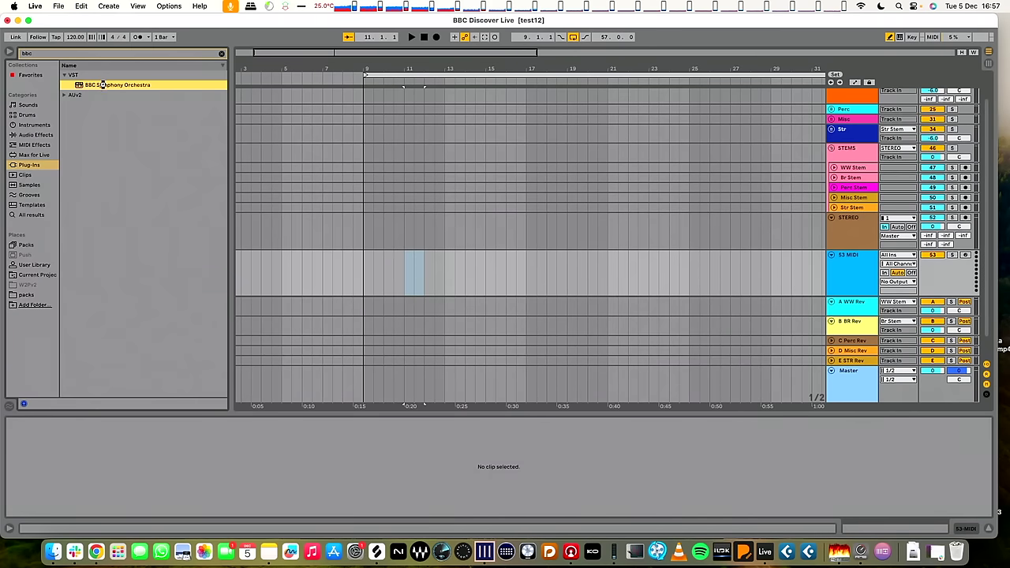
- Load BBC Symphony Orchestra onto the new track in Discover mode with Violins 1
drag(100, 85, 844, 268)
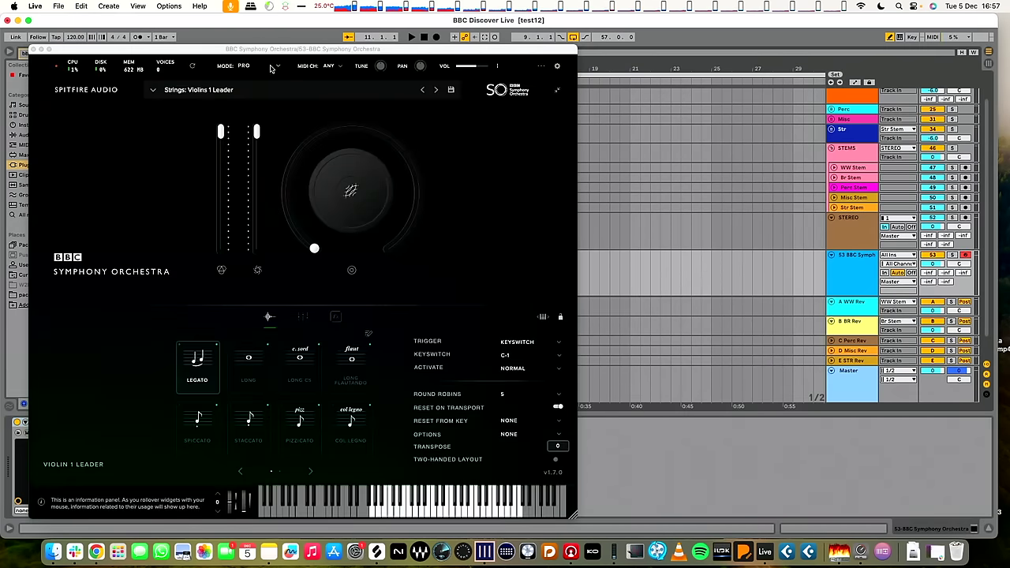
click(276, 69)
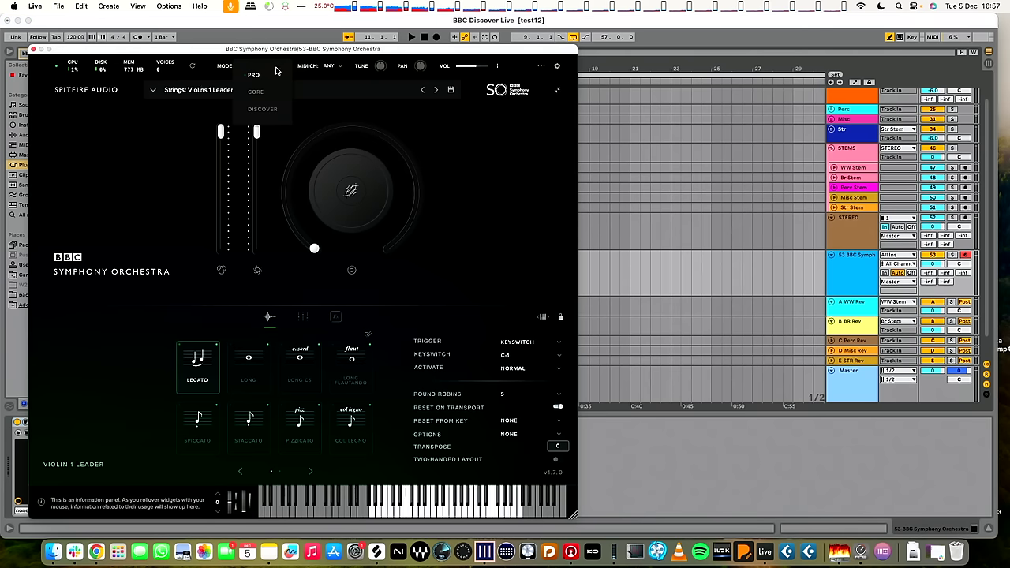
click(265, 111)
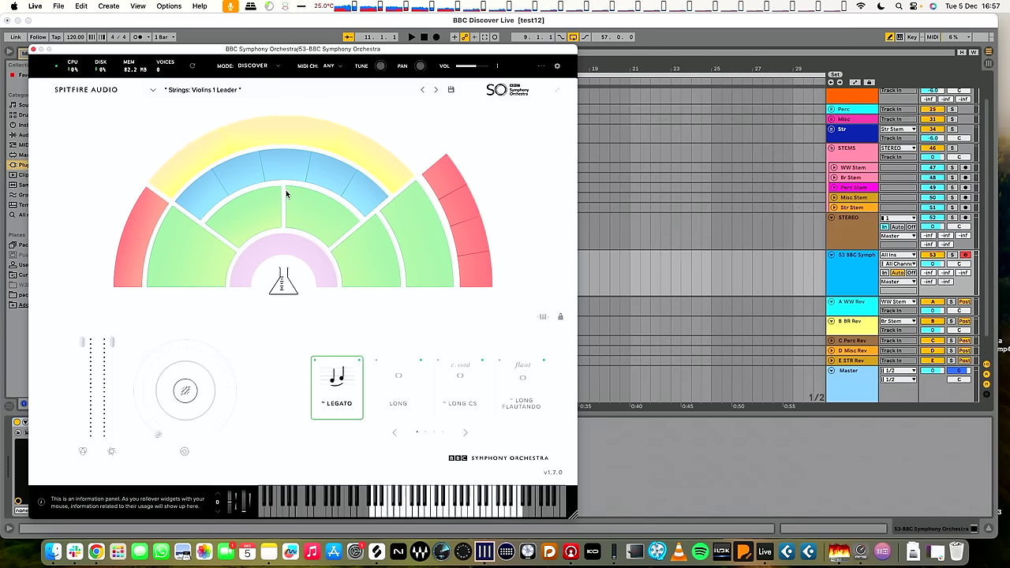
click(174, 244)
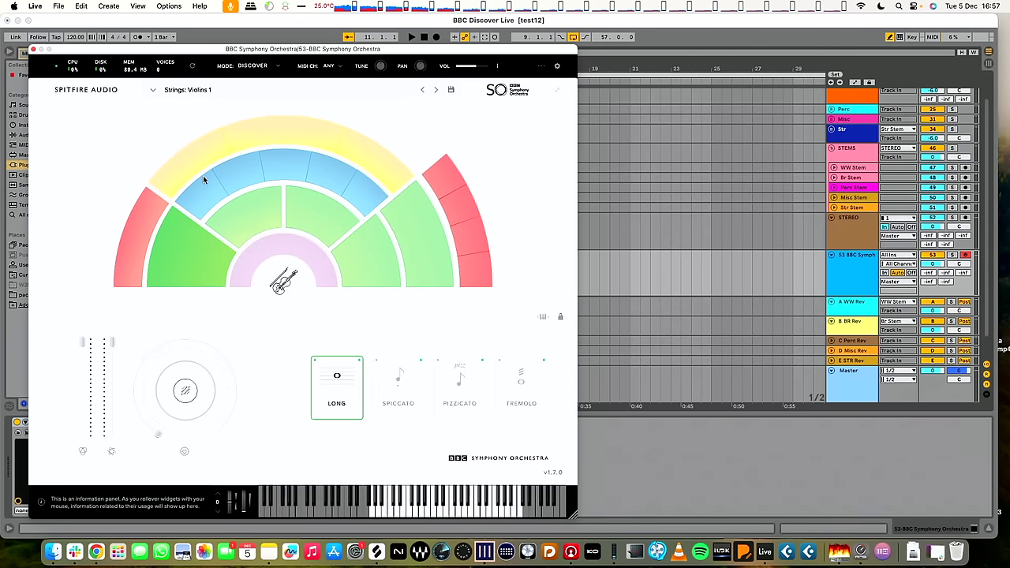
click(32, 49)
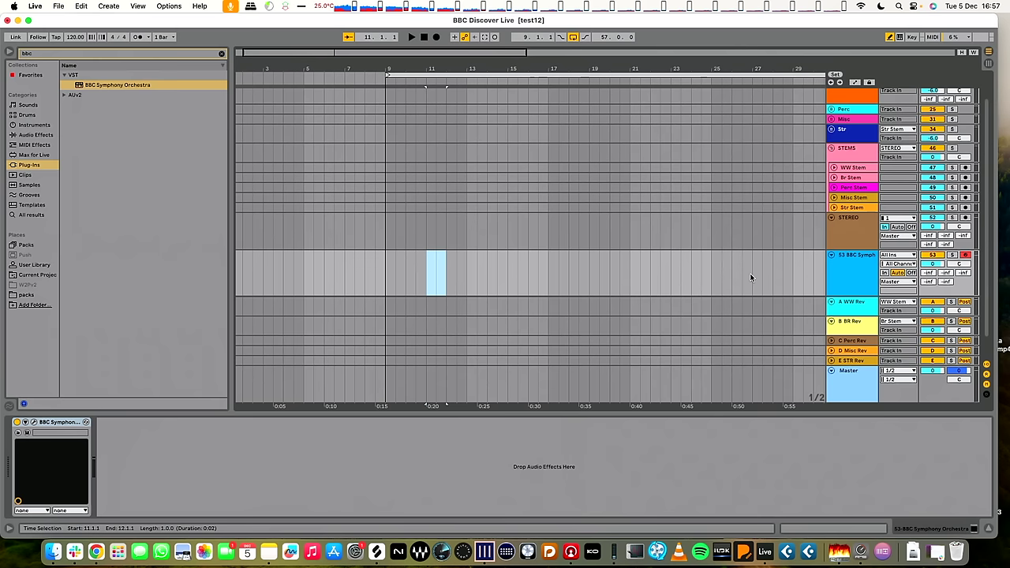
- Rename the BBC Symphony Orchestra track to 'Vln 1 L'
click(855, 267)
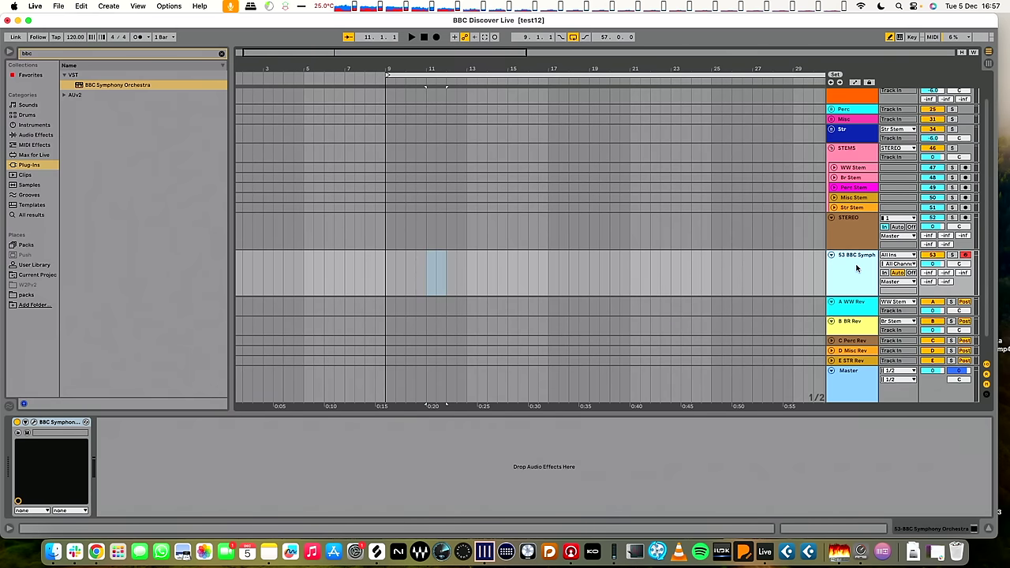
key(super+r)
text(Vln 1 L)
key(Return)
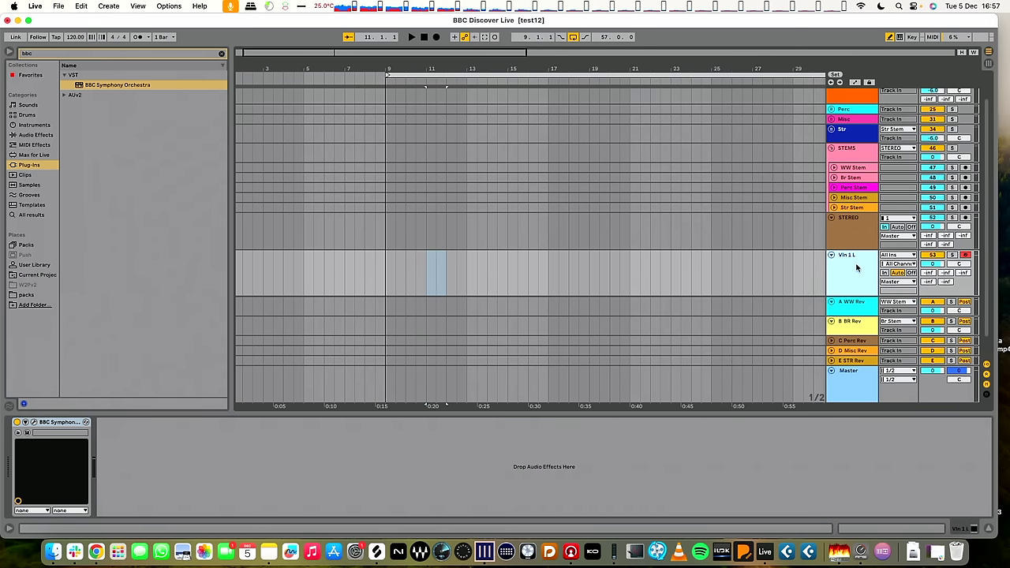
- Duplicate Vln 1 L and switch the copy to the Violins 1 Spiccato articulation
scroll(856, 268, down, 2)
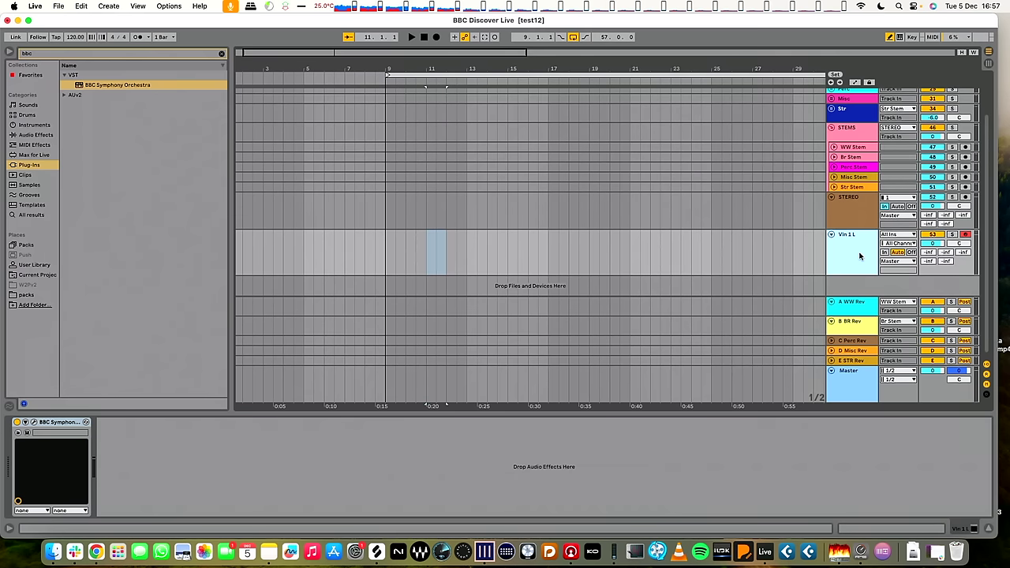
key(super+d)
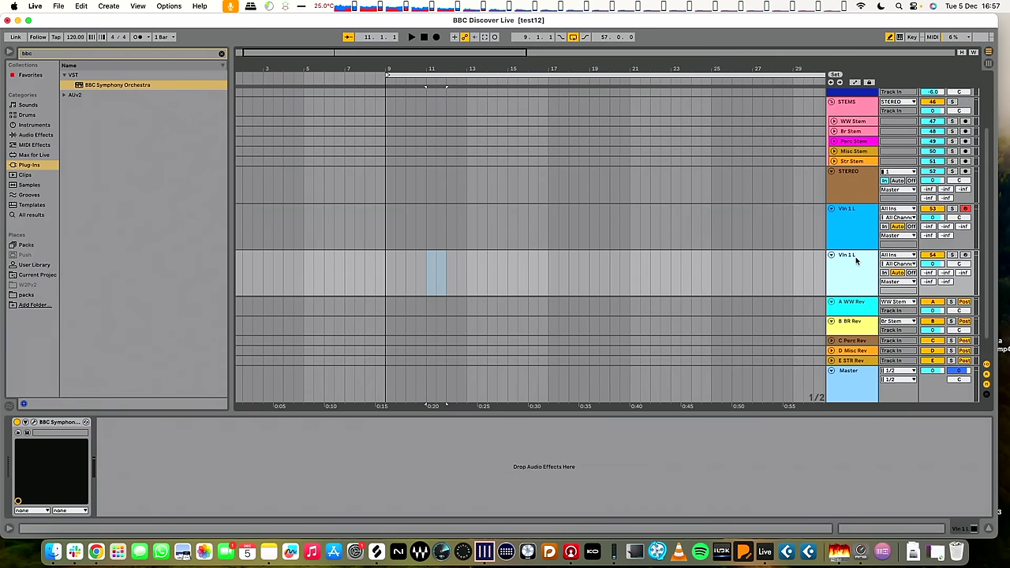
click(34, 423)
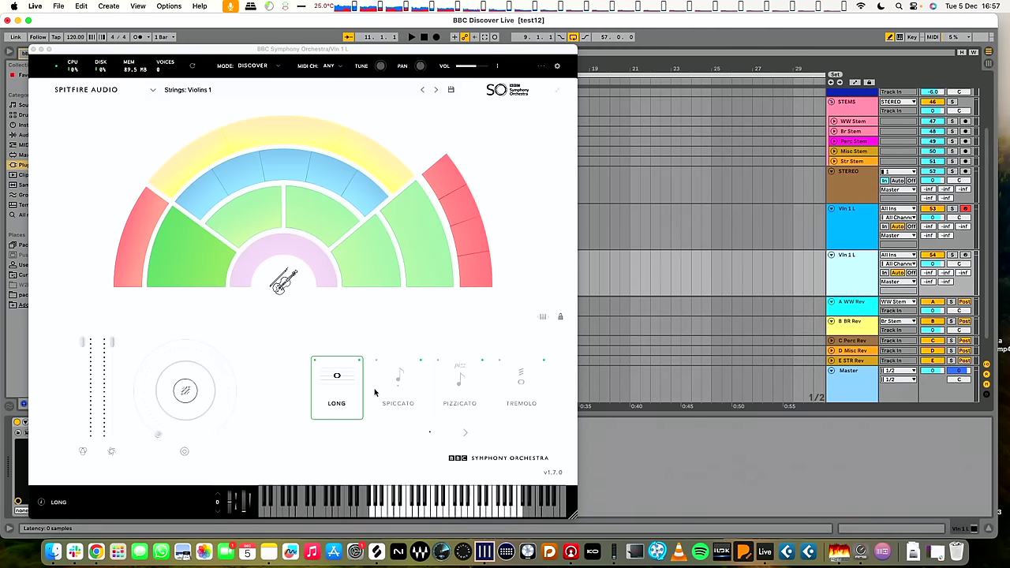
click(398, 390)
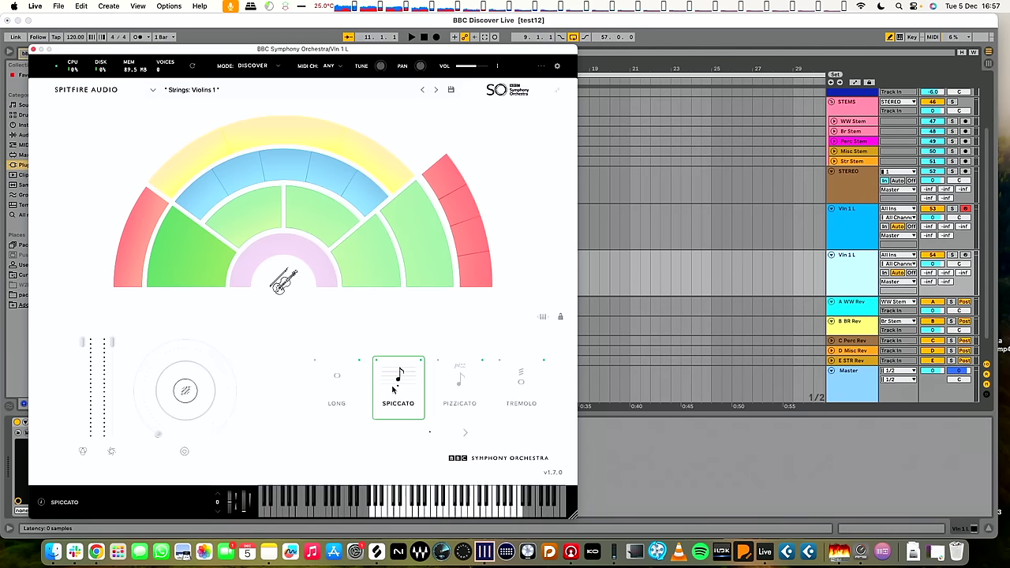
click(33, 49)
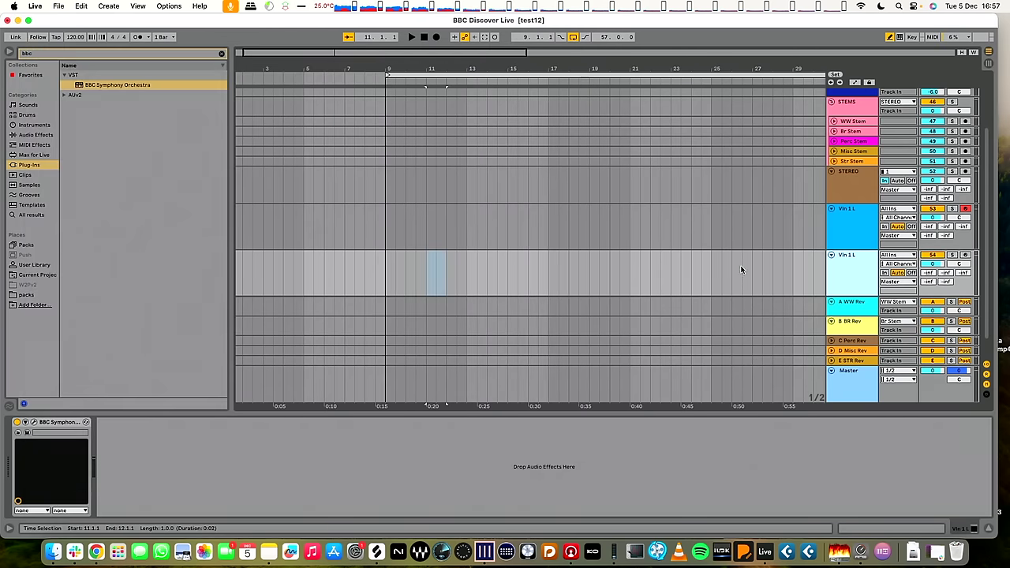
- Rename the duplicated violin track to 'Vln 1 S'
key(super+r)
key(Right)
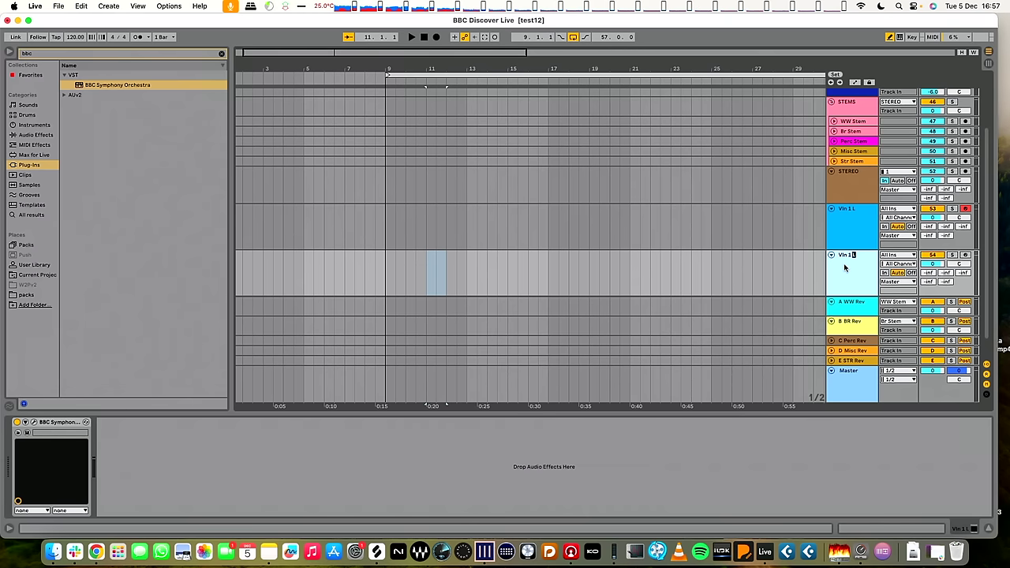
scroll(844, 268, down, 1)
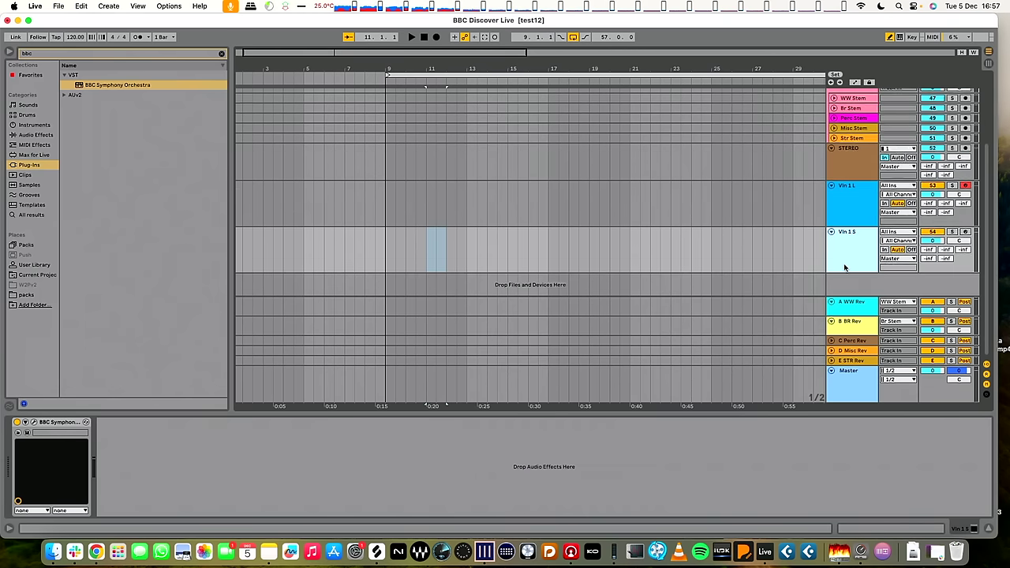
- Select Vln 1 L and Vln 1 S together and group them with Cmd+G
scroll(849, 236, up, 1)
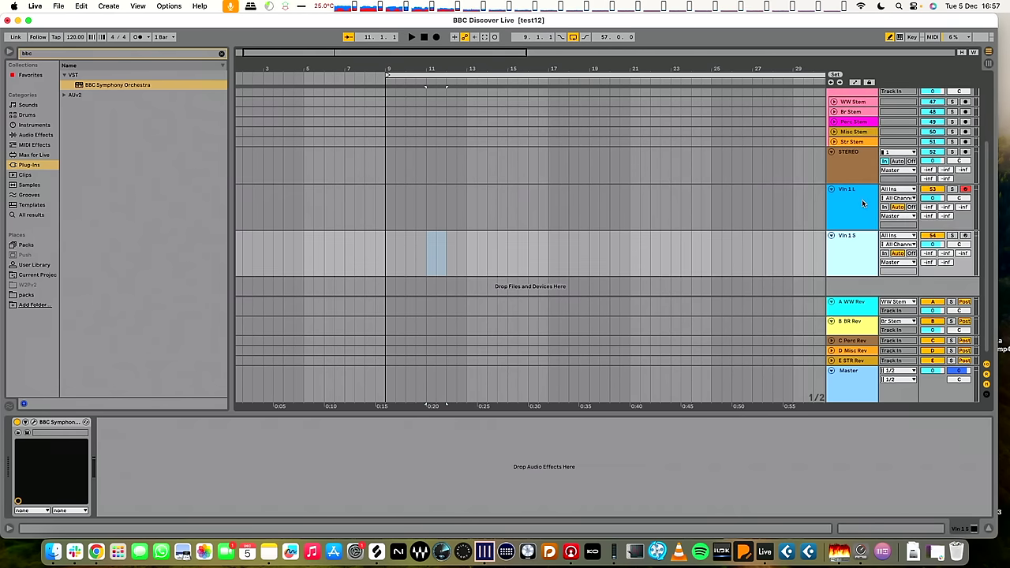
click(863, 203)
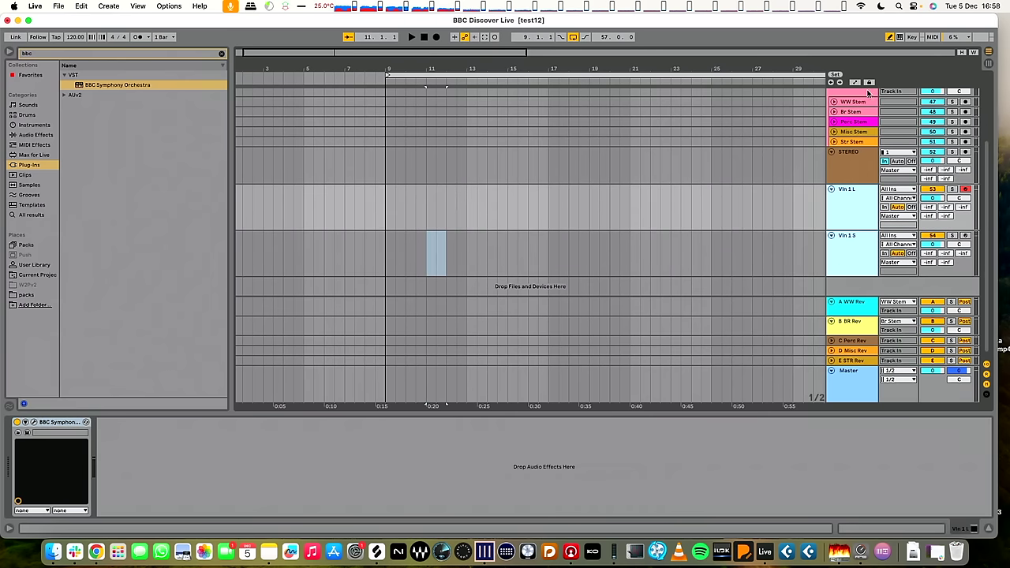
scroll(884, 188, down, 1)
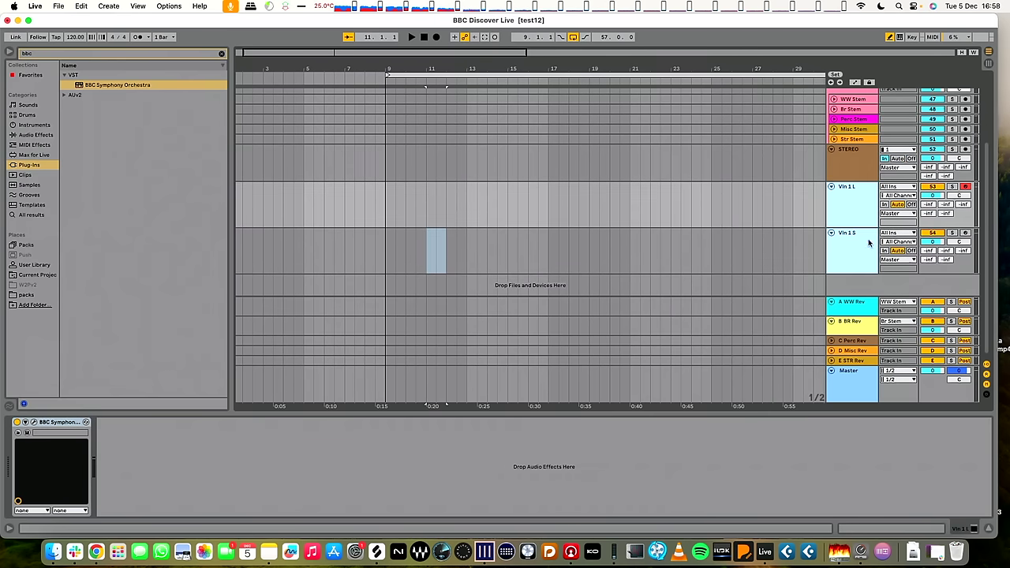
scroll(850, 270, up, 1)
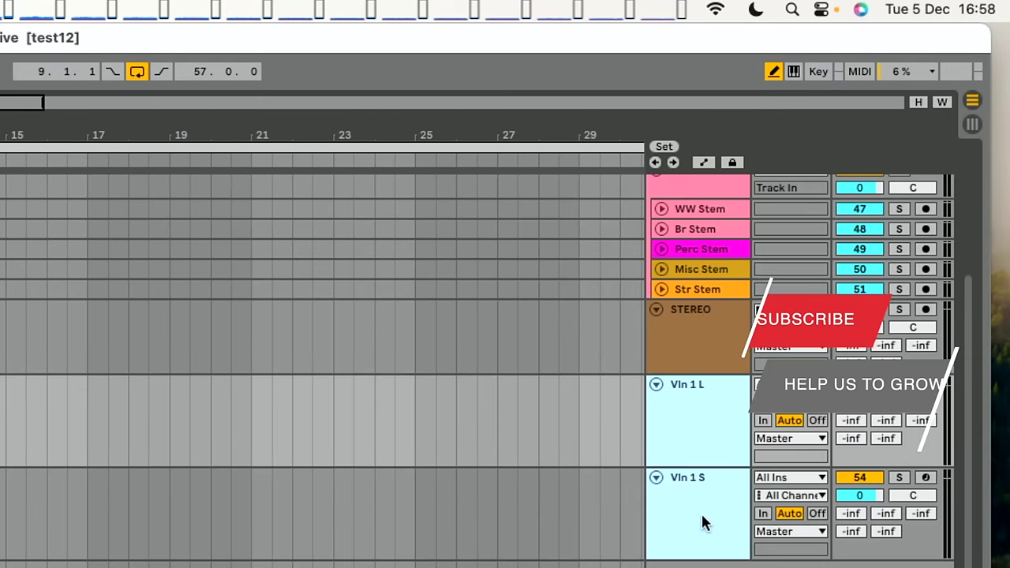
scroll(853, 262, down, 2)
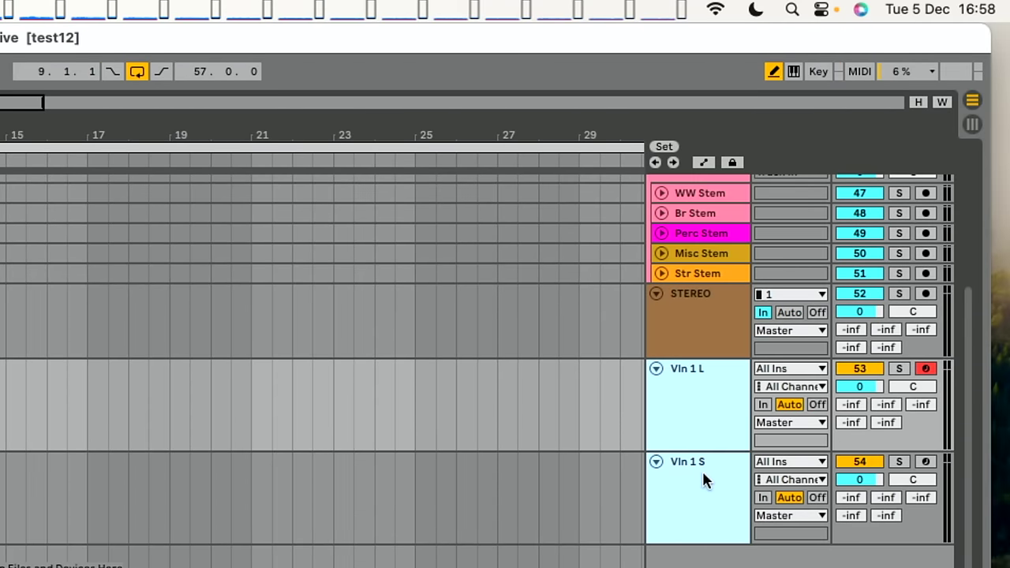
key(super+g)
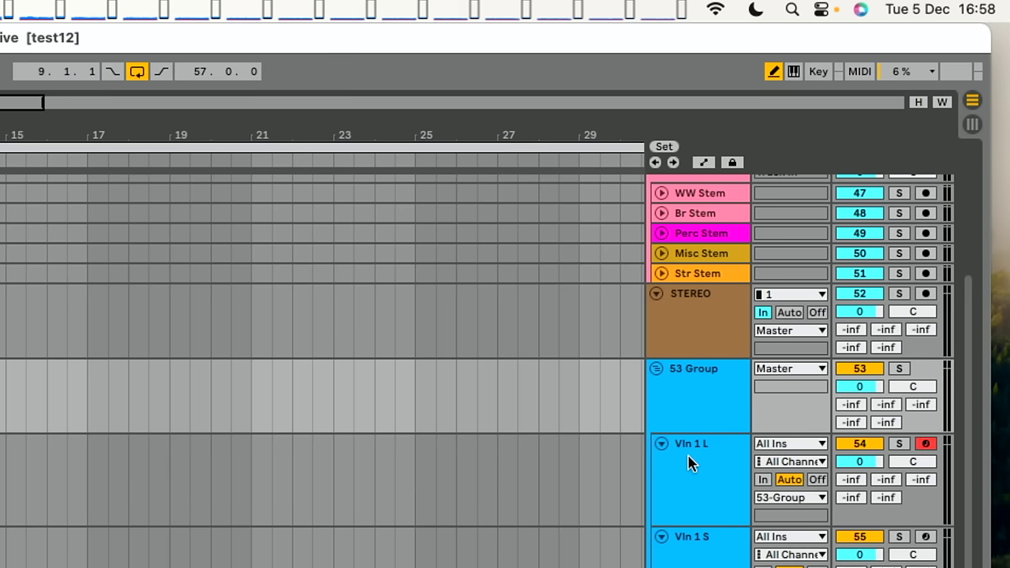
scroll(584, 417, down, 2)
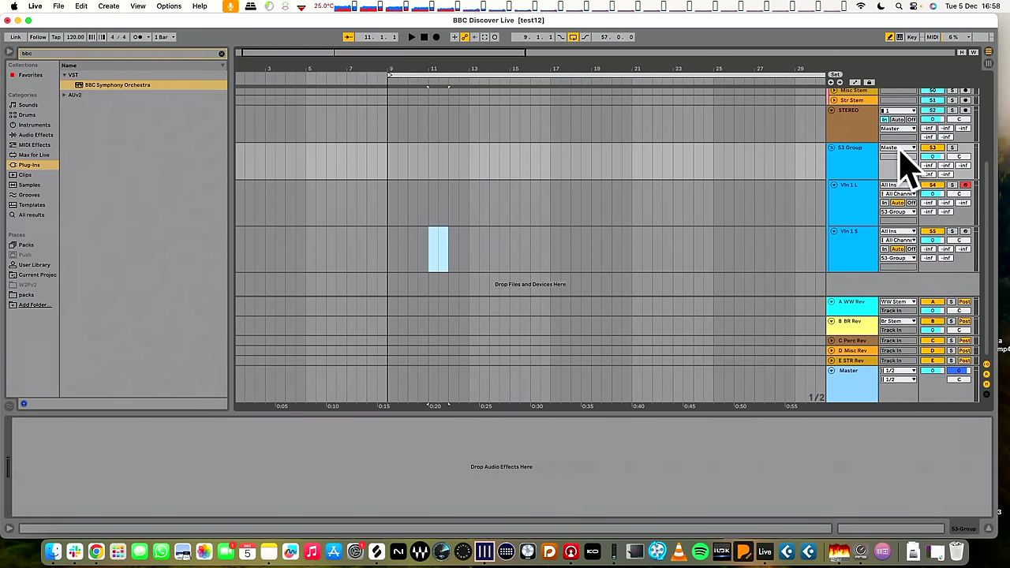
- Rename the new group track to 'Str'
click(858, 153)
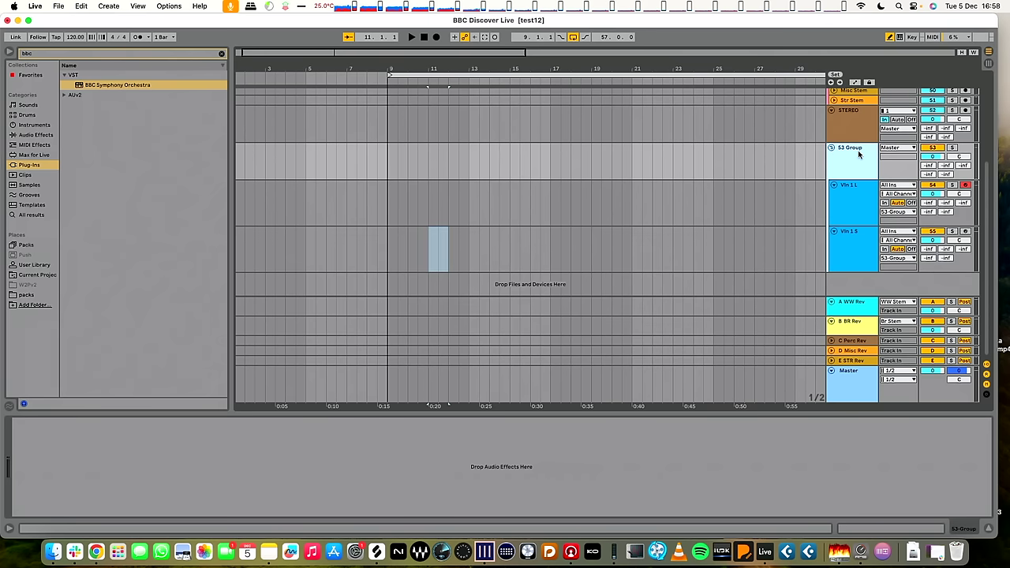
key(super+r)
text(S)
key(Return)
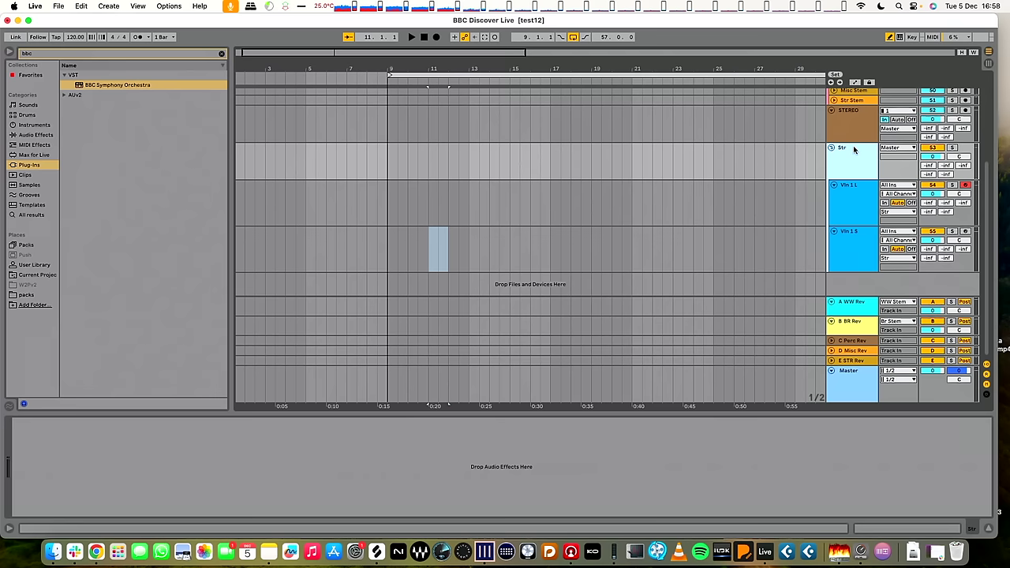
- Insert a 56 Audio track below Vln 1 S and fold the Str group
click(854, 256)
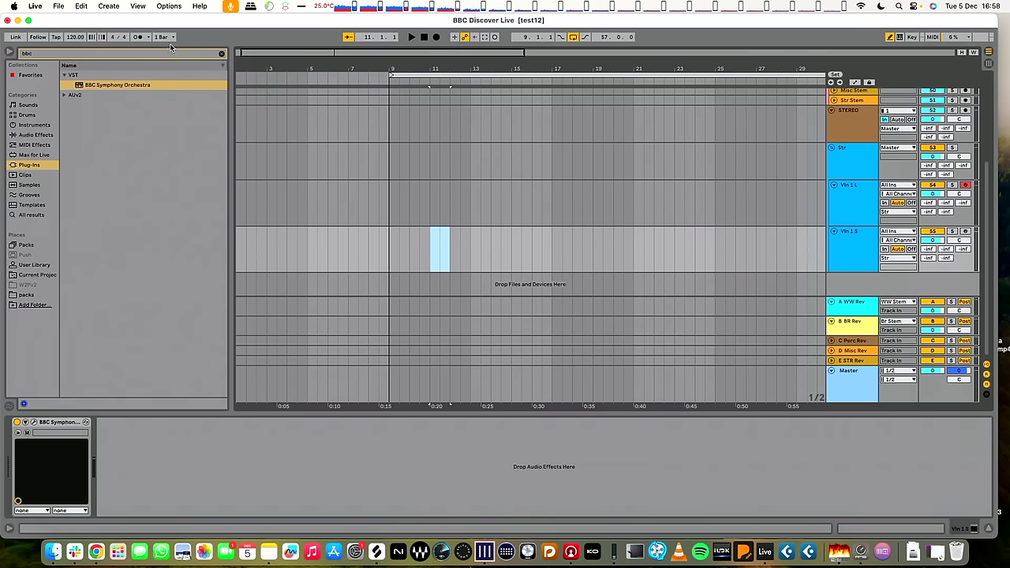
click(109, 6)
click(127, 21)
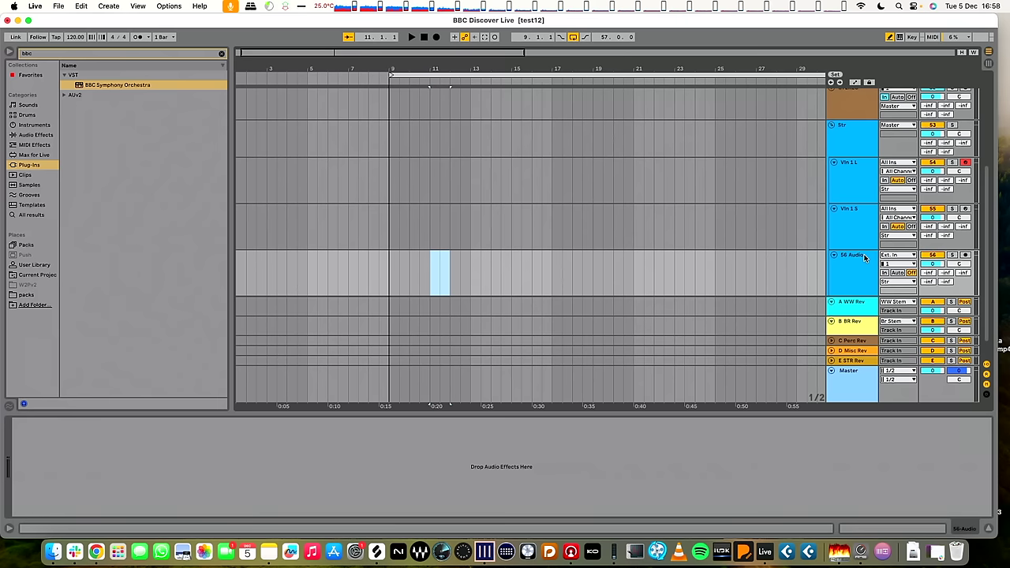
key(Delete)
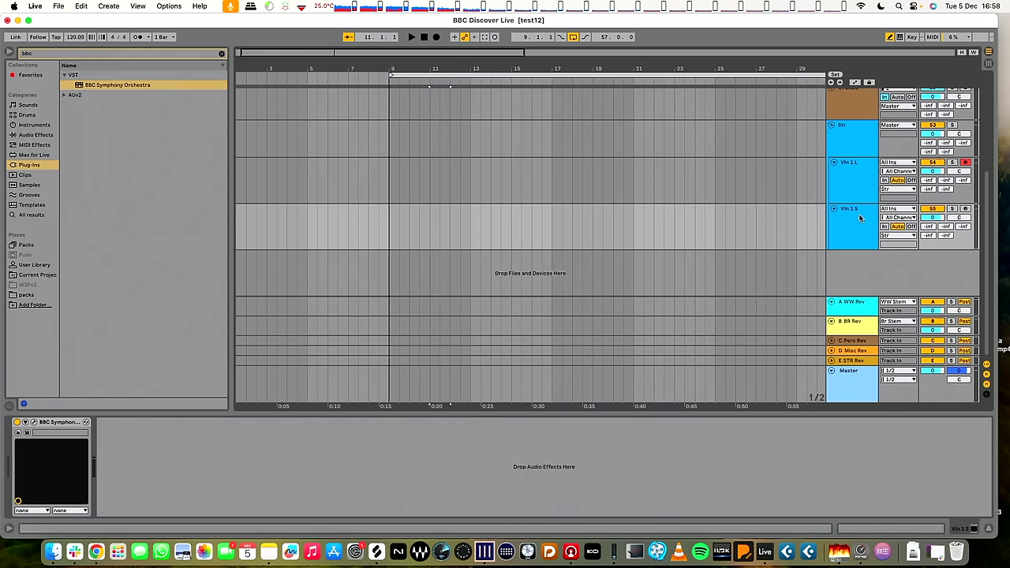
click(831, 124)
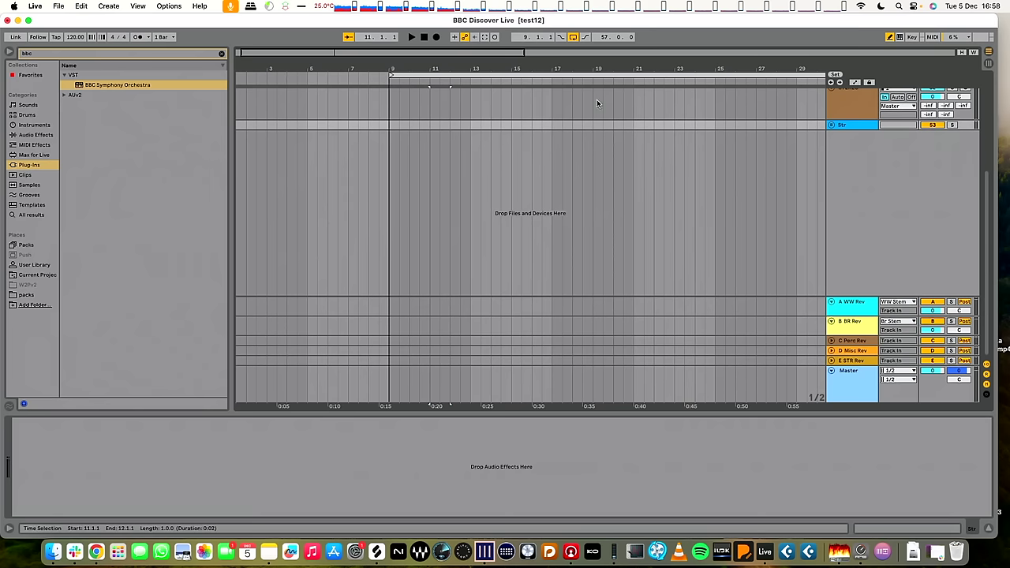
key(super+z)
- Add a second audio track, 57 Audio, then select 56 Audio
click(851, 136)
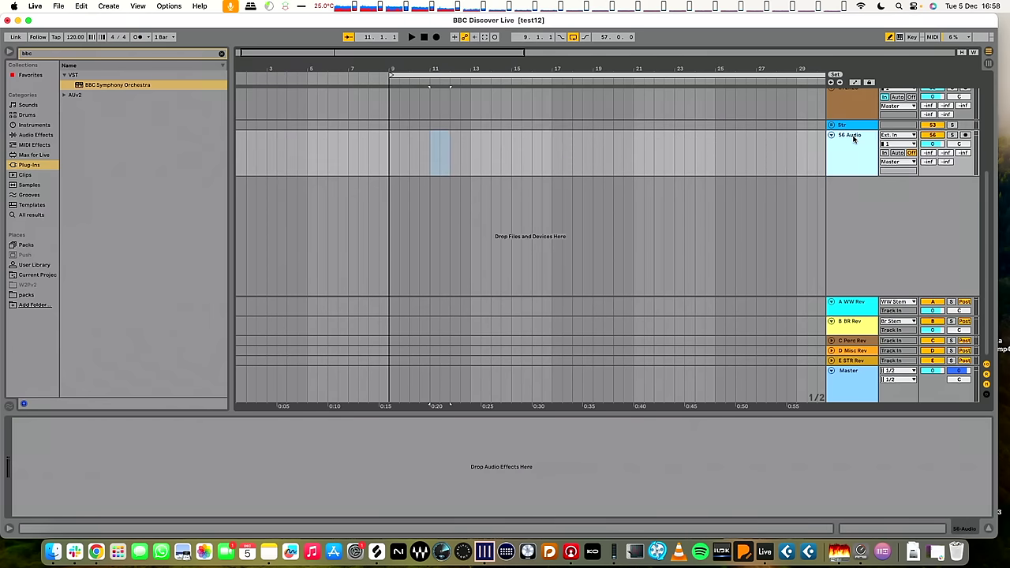
key(super+t)
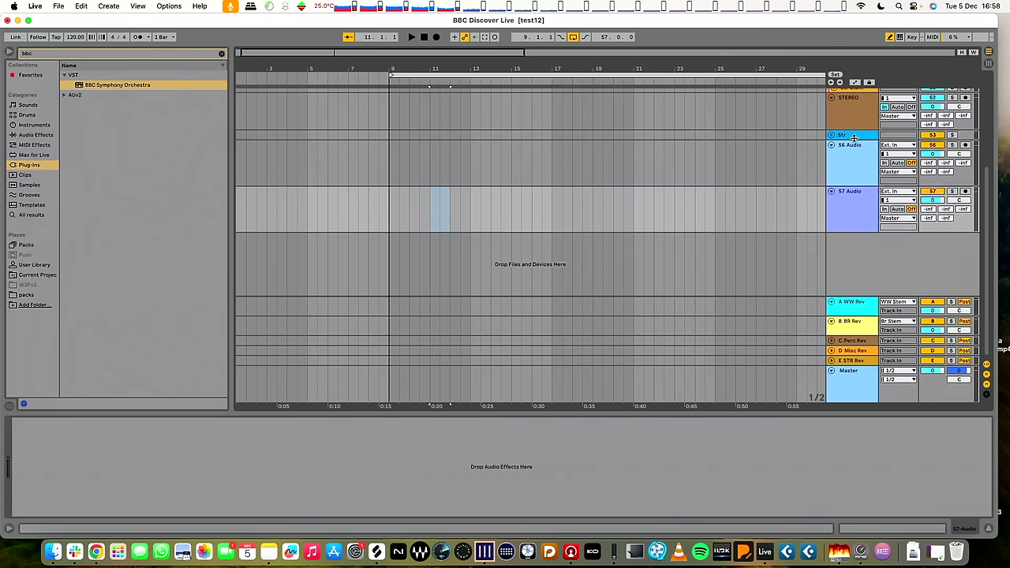
scroll(855, 150, up, 1)
click(857, 162)
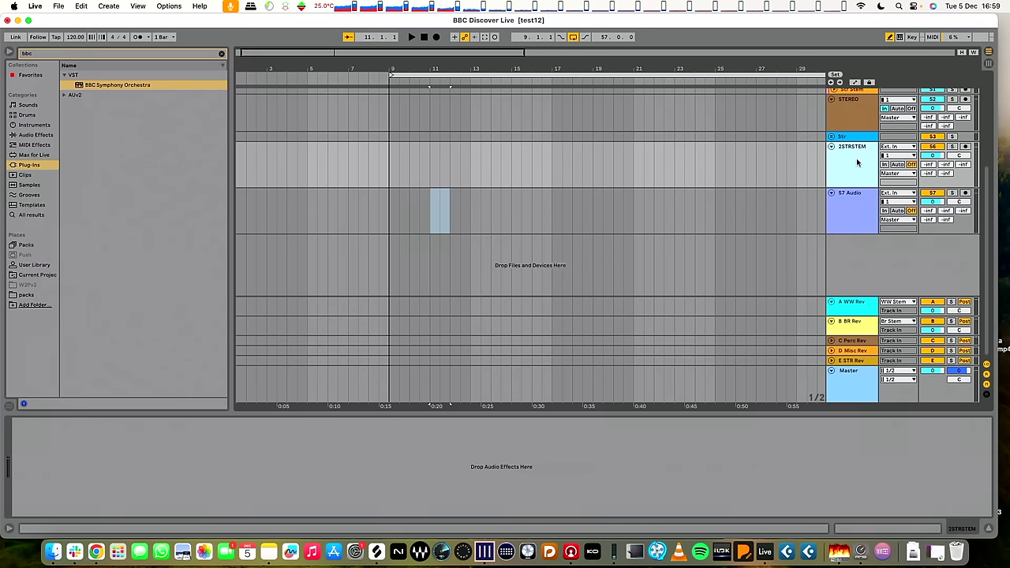
- Unfold the Str group and route its output to the 2STRSTEM track
scroll(855, 160, up, 2)
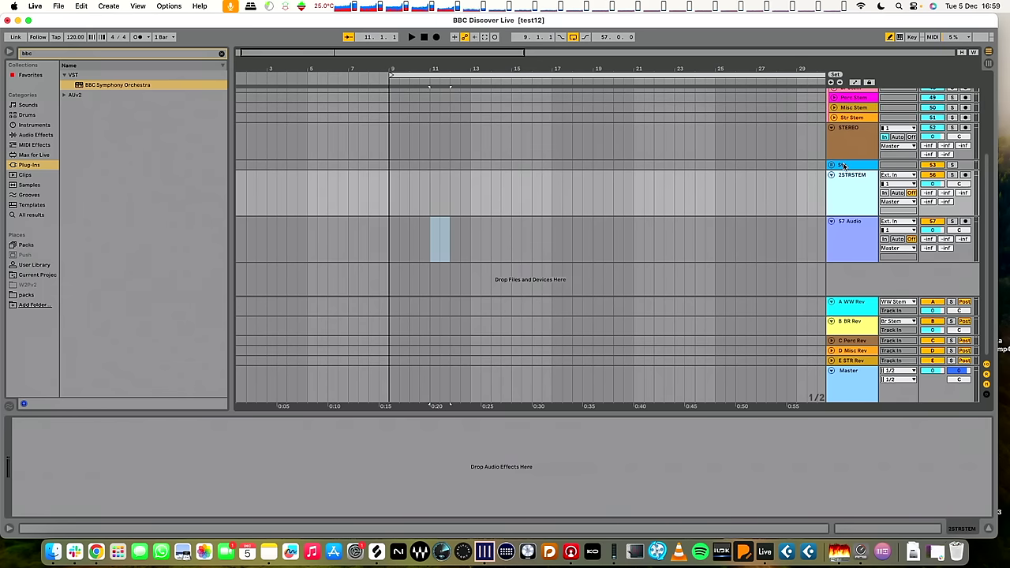
click(832, 165)
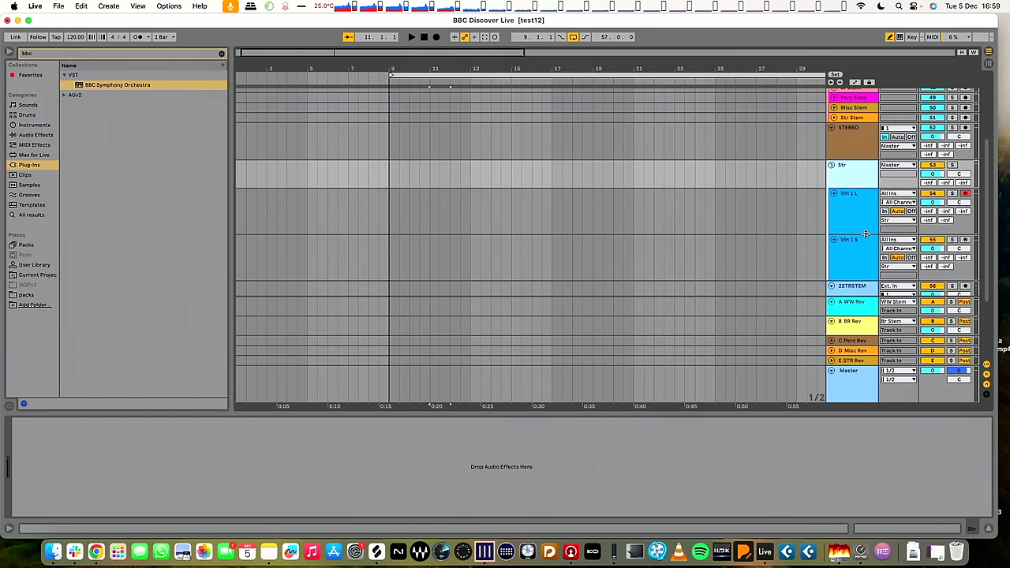
scroll(866, 234, up, 1)
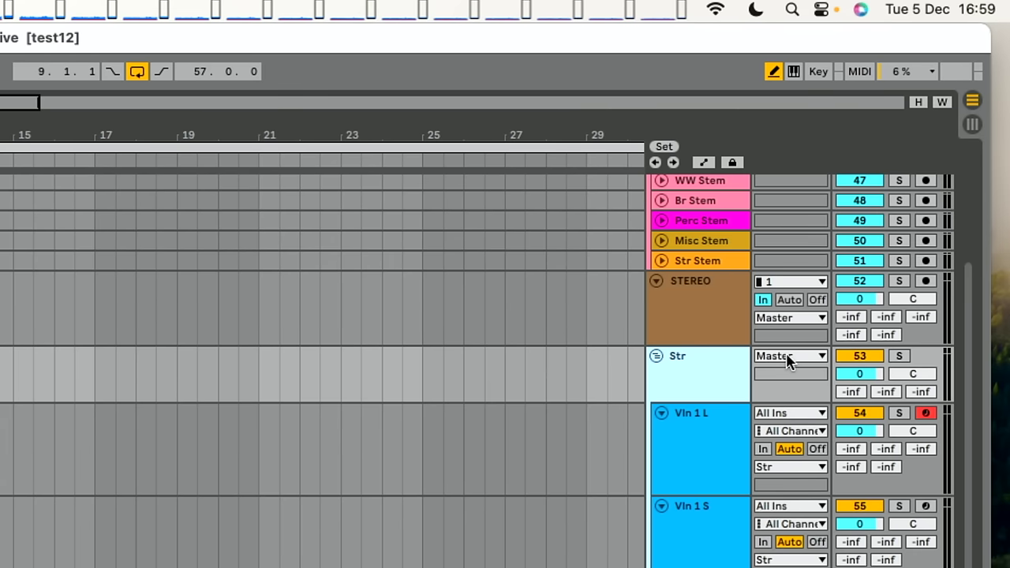
click(789, 357)
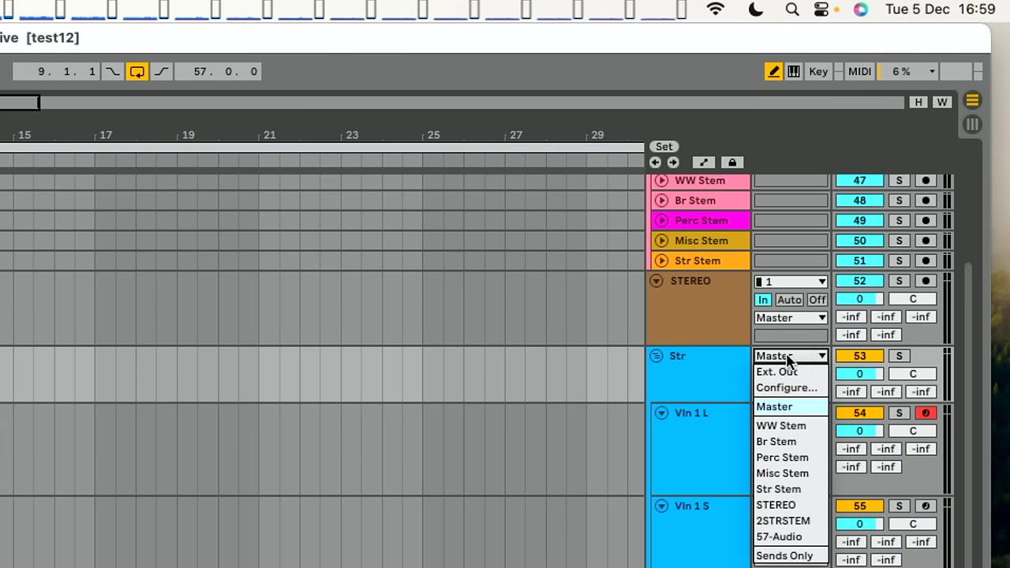
click(792, 524)
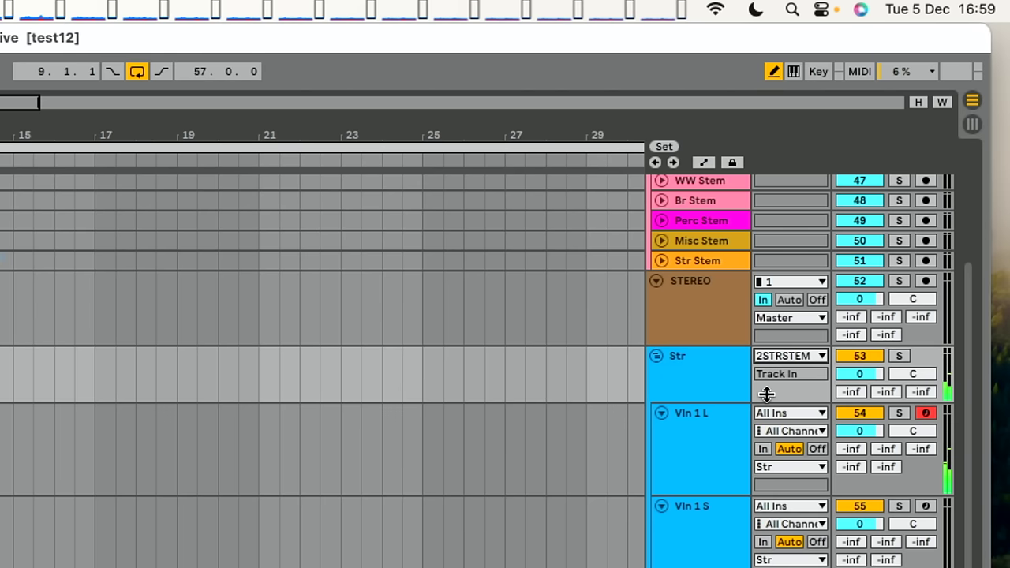
- Set the 2STRSTEM track's monitoring to In
scroll(767, 395, down, 5)
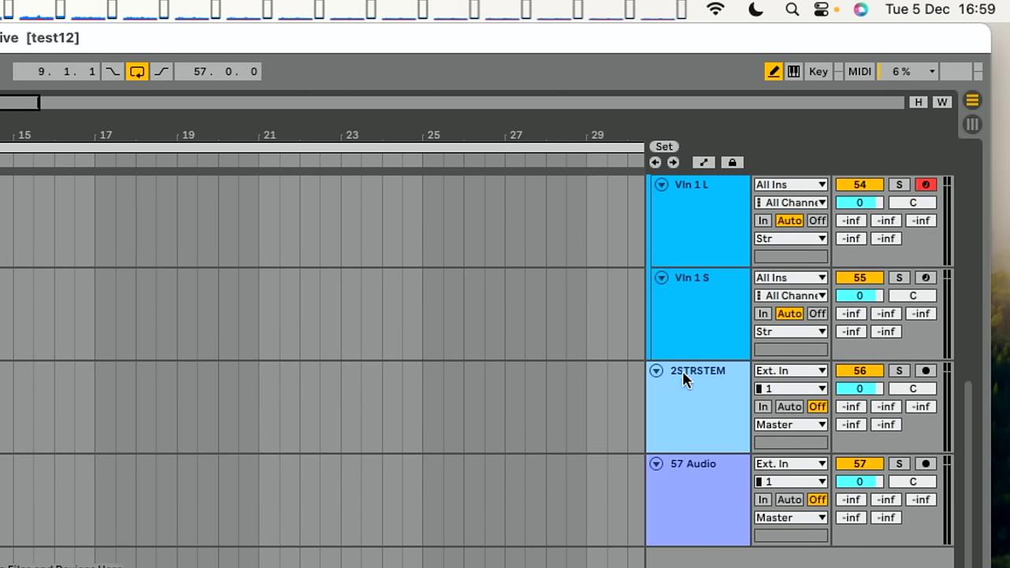
click(708, 368)
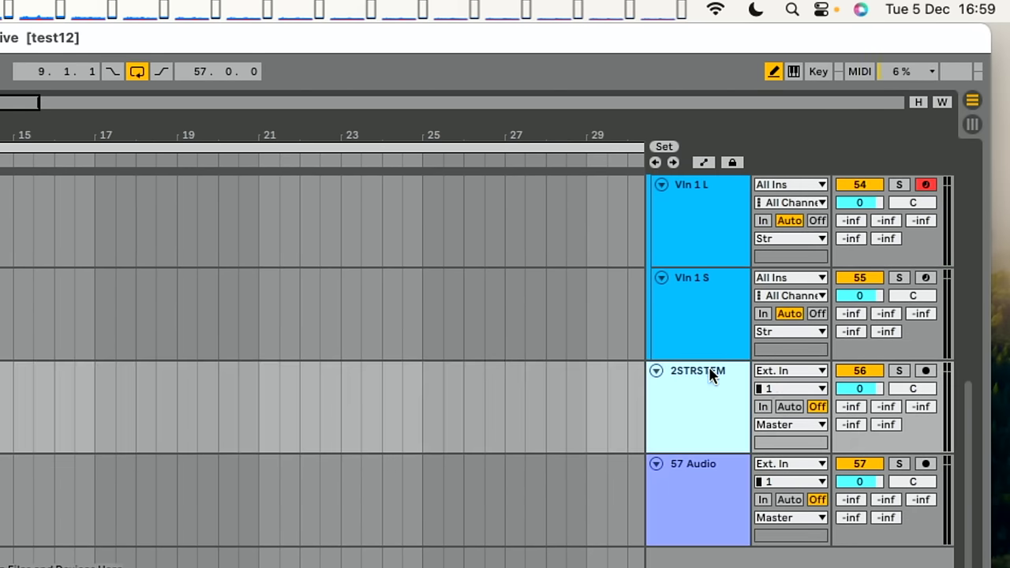
click(764, 409)
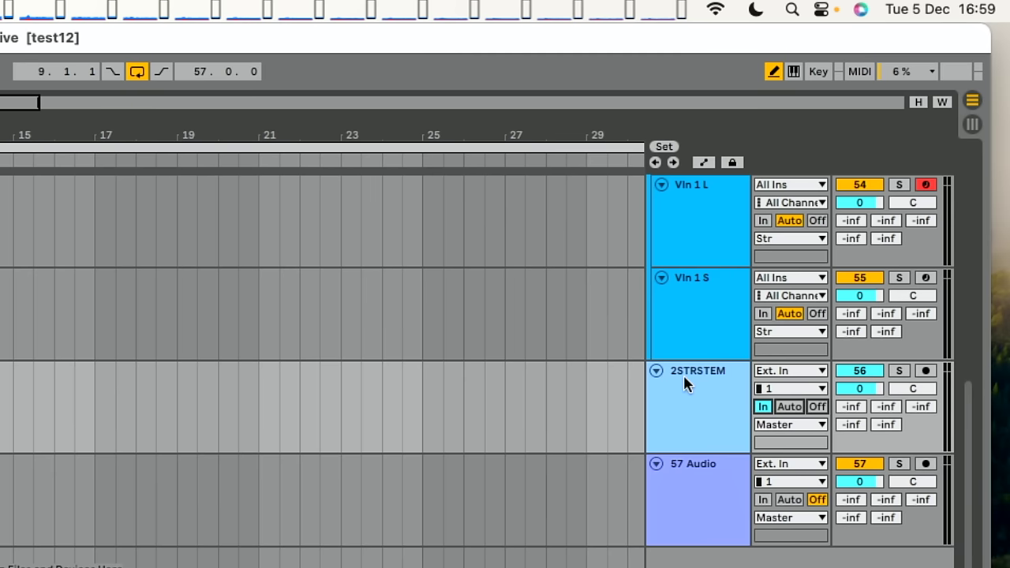
- Rename the 57 Audio track to '12Stereo'
click(700, 467)
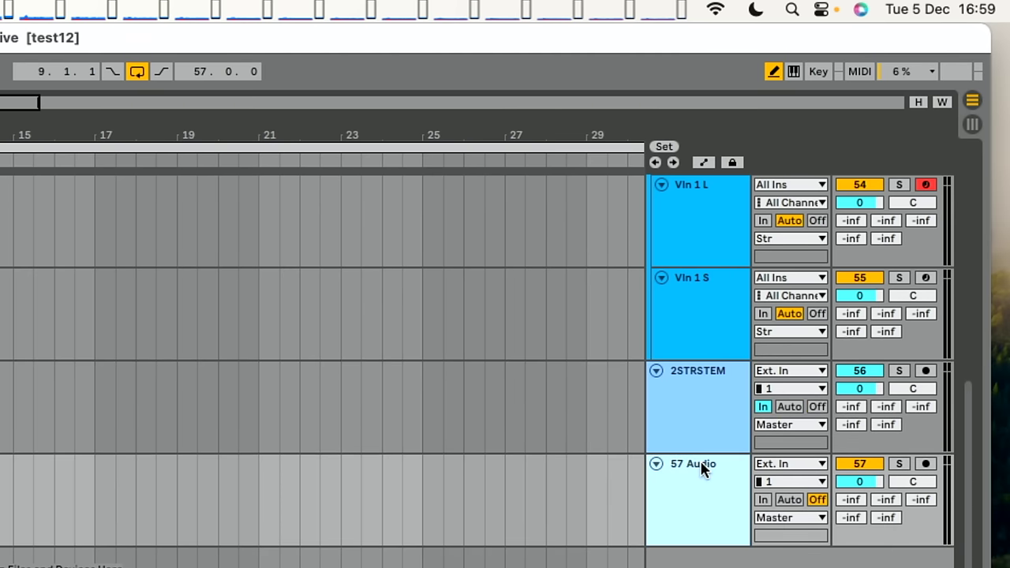
key(super+r)
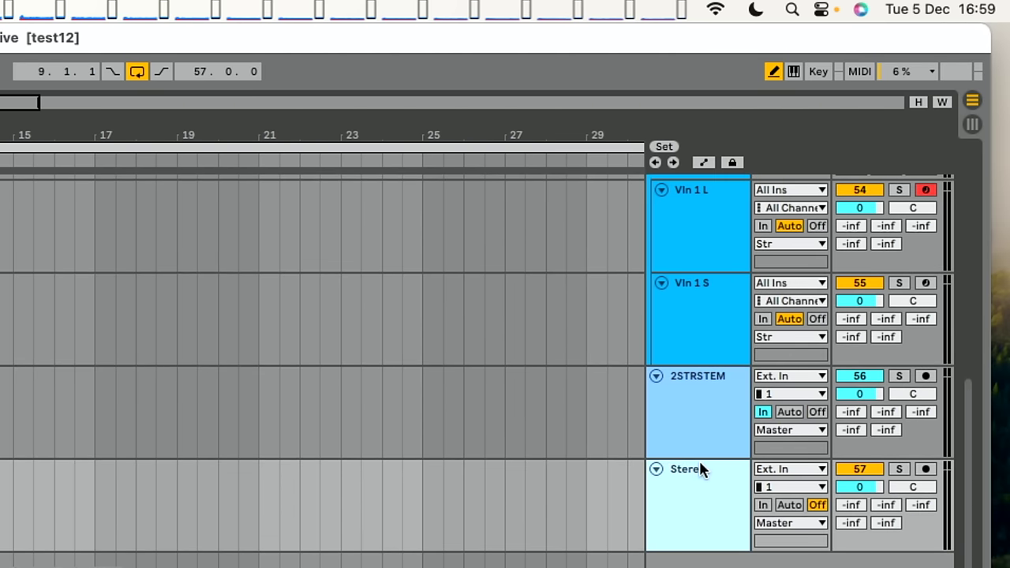
text(Stereo)
scroll(703, 472, down, 1)
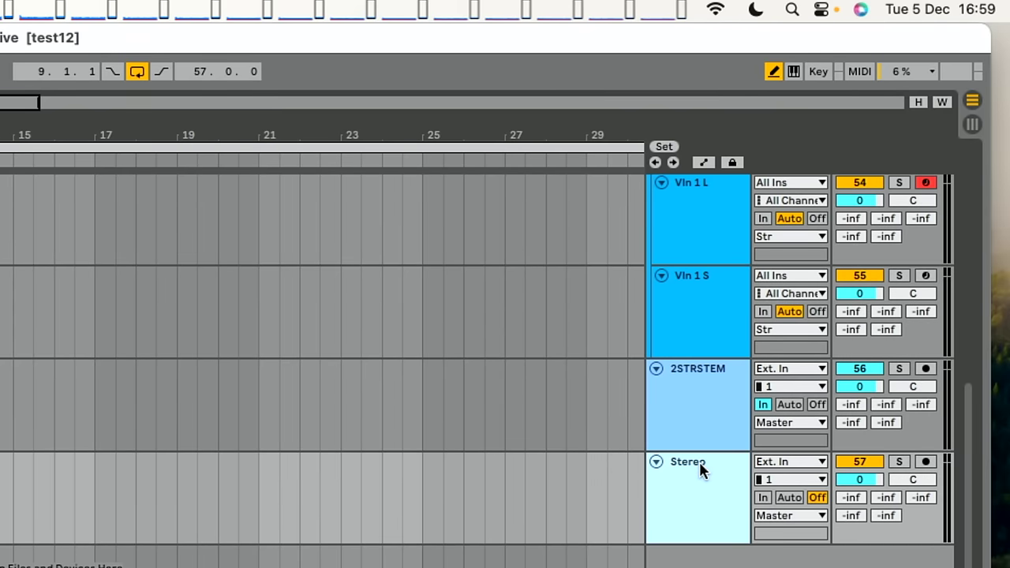
key(super+r)
text(12)
key(Return)
- Set 12Stereo's monitoring to In and route 2STRSTEM's output to 12Stereo
click(685, 372)
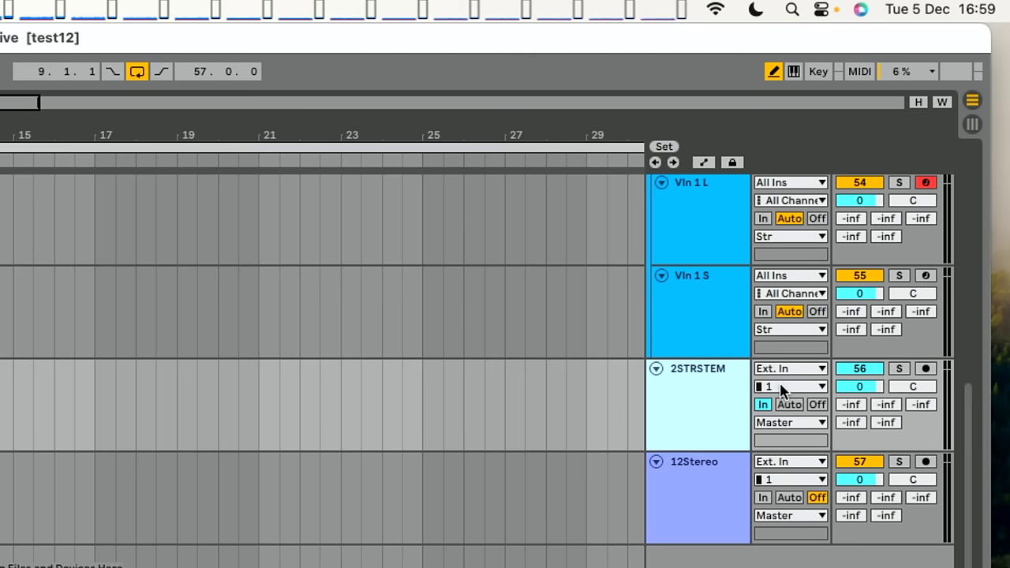
click(762, 498)
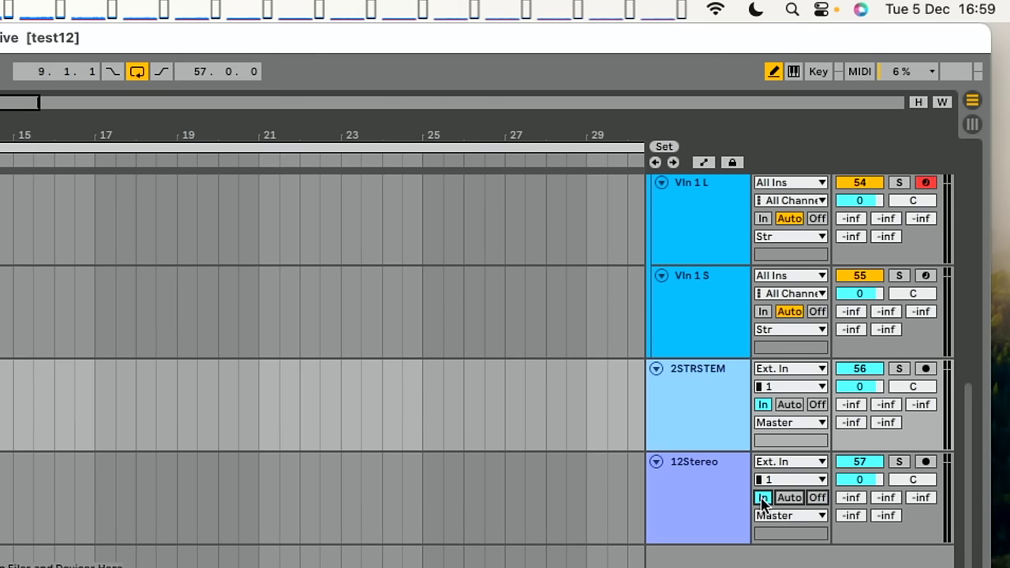
click(791, 424)
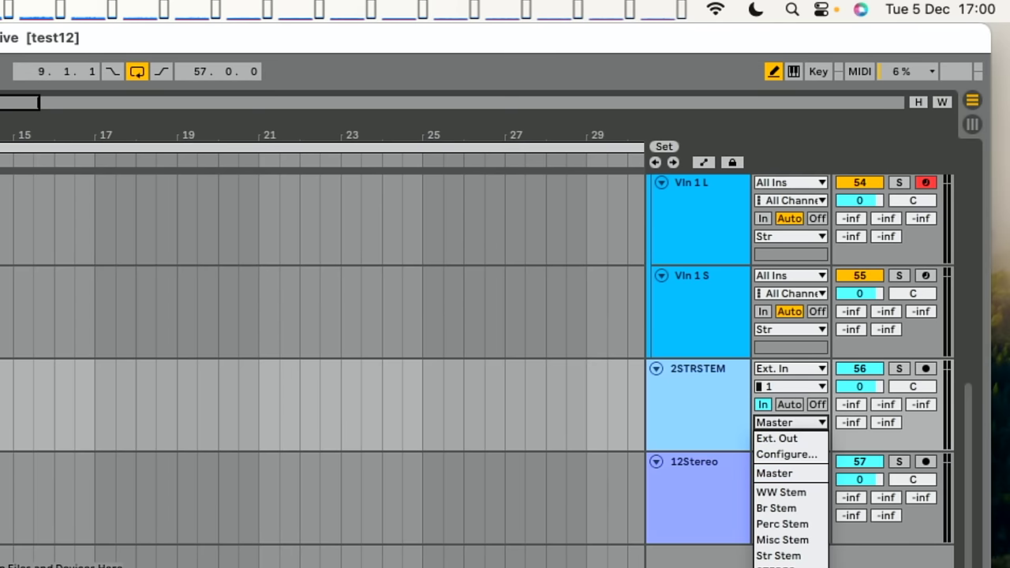
click(797, 554)
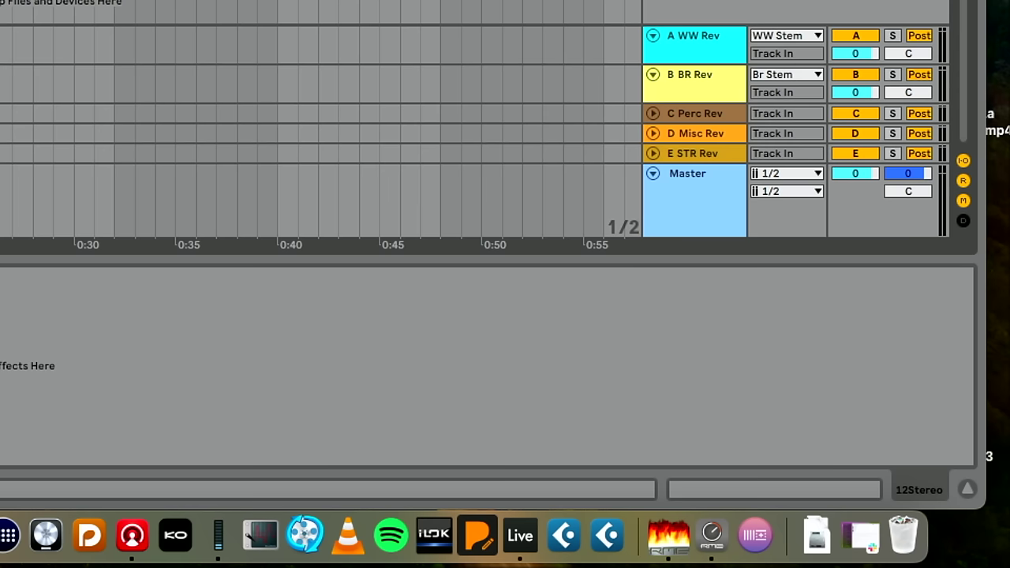
- Delete the demo tracks one by one: 12Stereo, 2STRSTEM, Vln 1 S, Vln 1 L and Str
scroll(320, 12, up, 2)
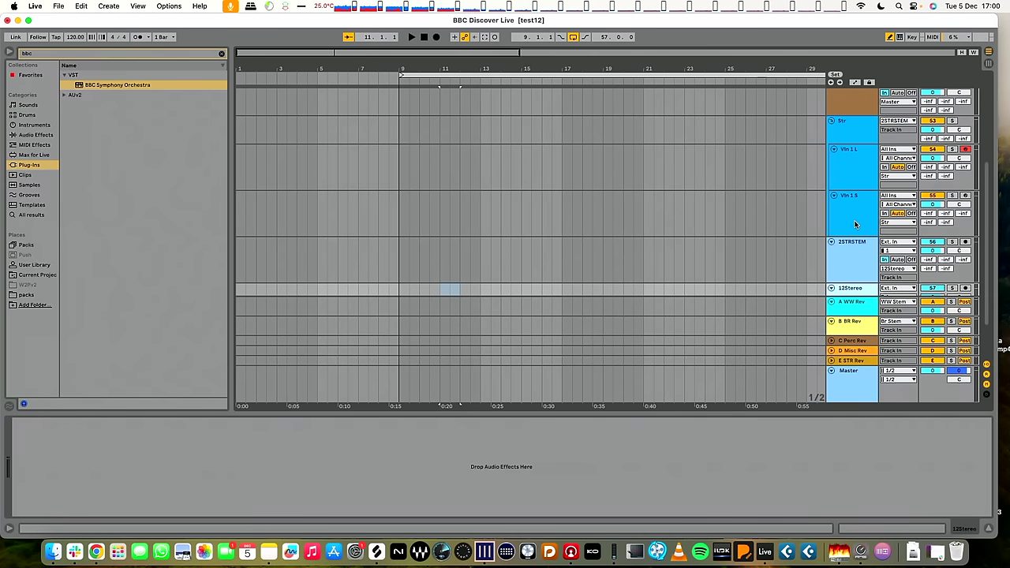
key(Delete)
click(855, 218)
click(856, 253)
key(Delete)
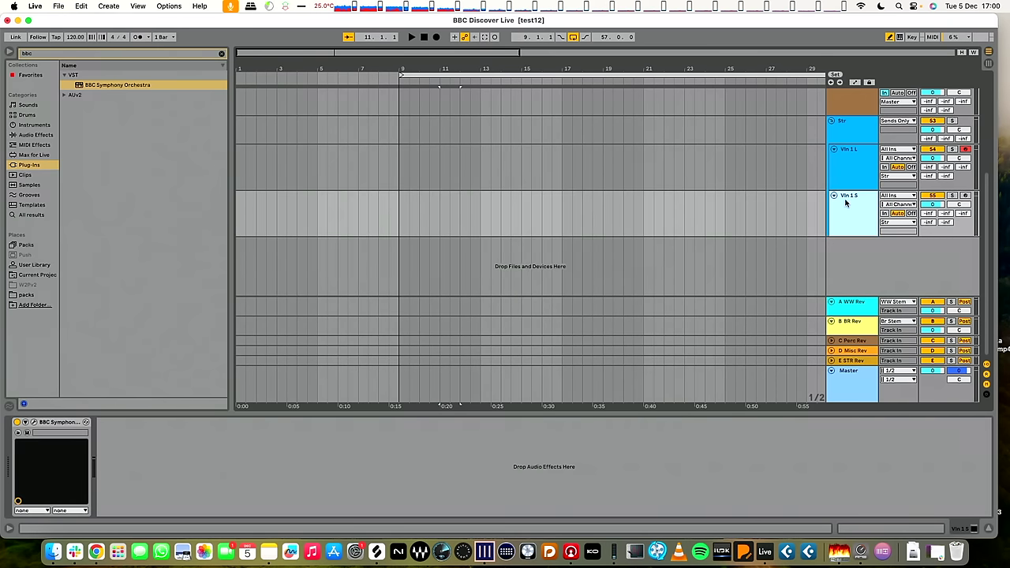
key(Delete)
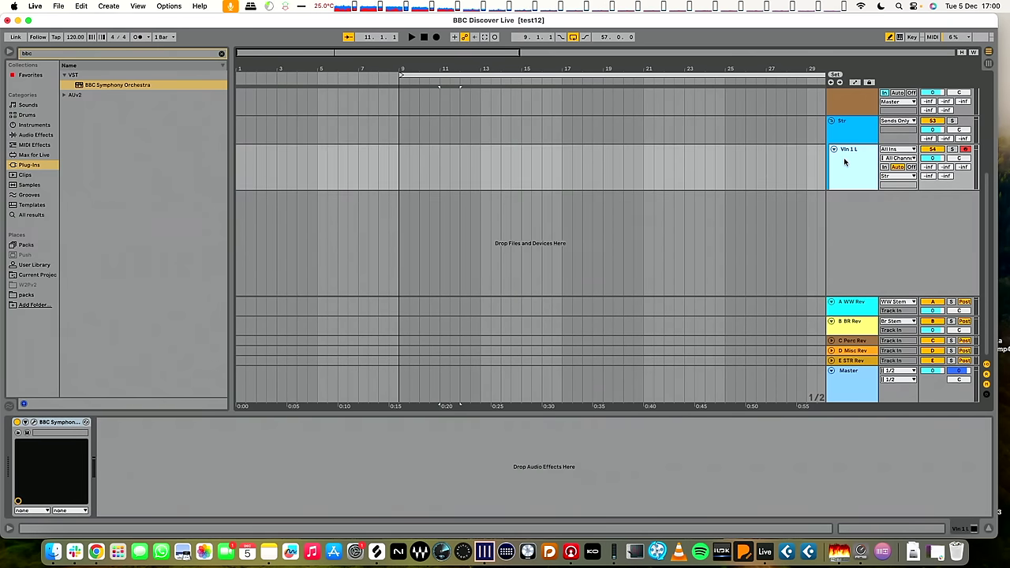
scroll(844, 161, up, 3)
key(Delete)
key(Delete)
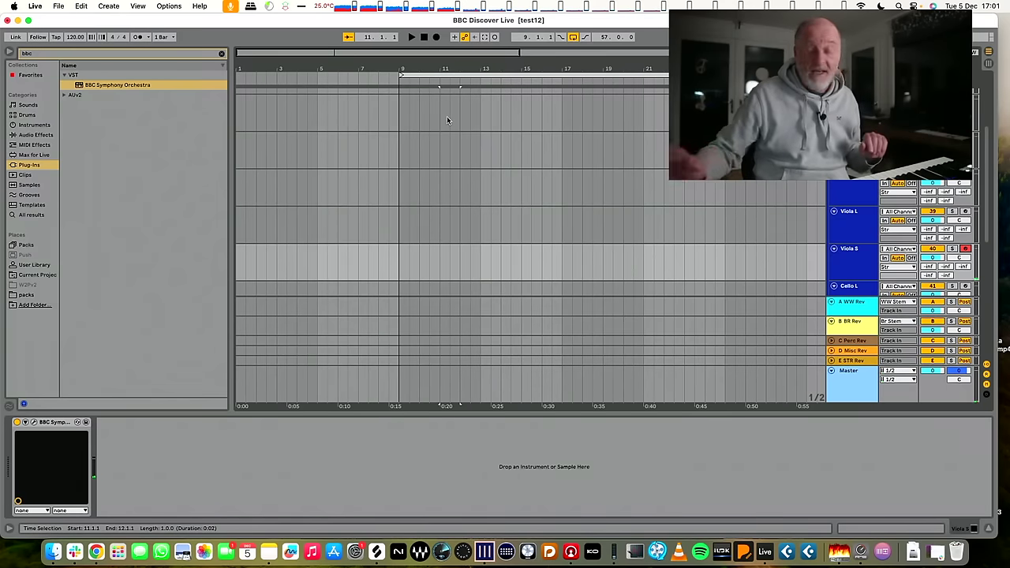
- Record on Viola S, undo the first take, then record the clip 'Viola S 3' from bar 11
key(F9)
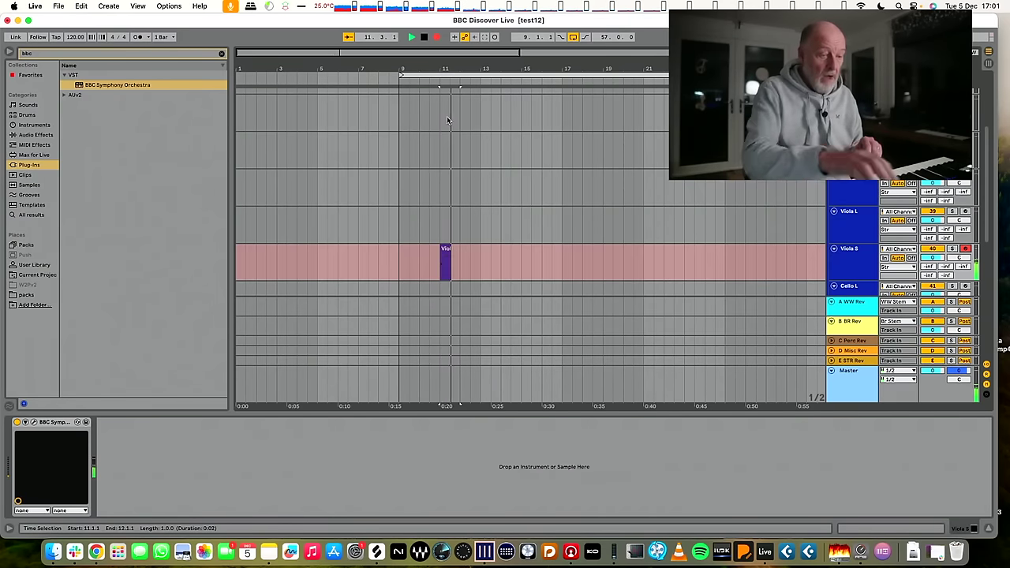
key(space)
key(super+z)
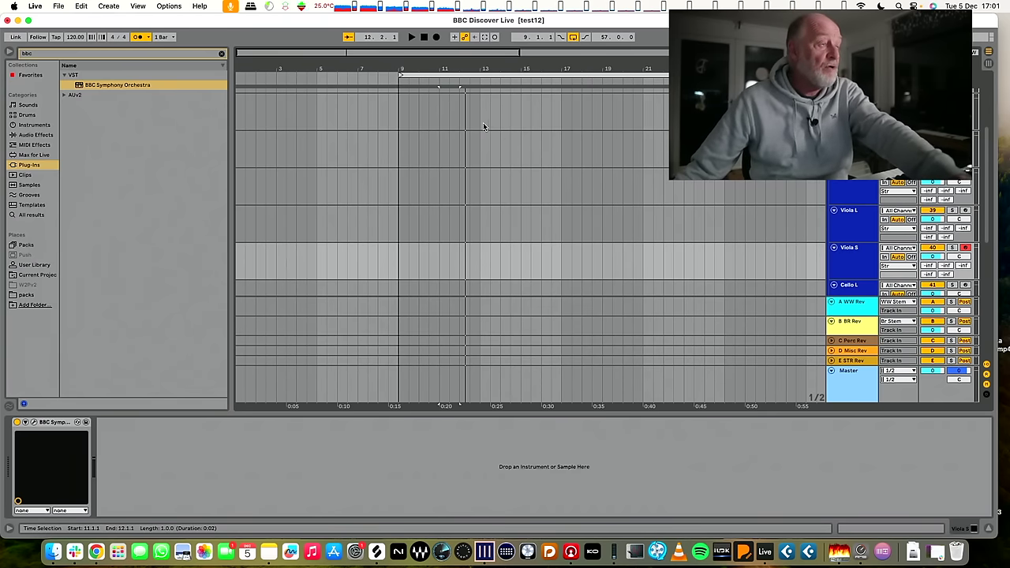
key(F9)
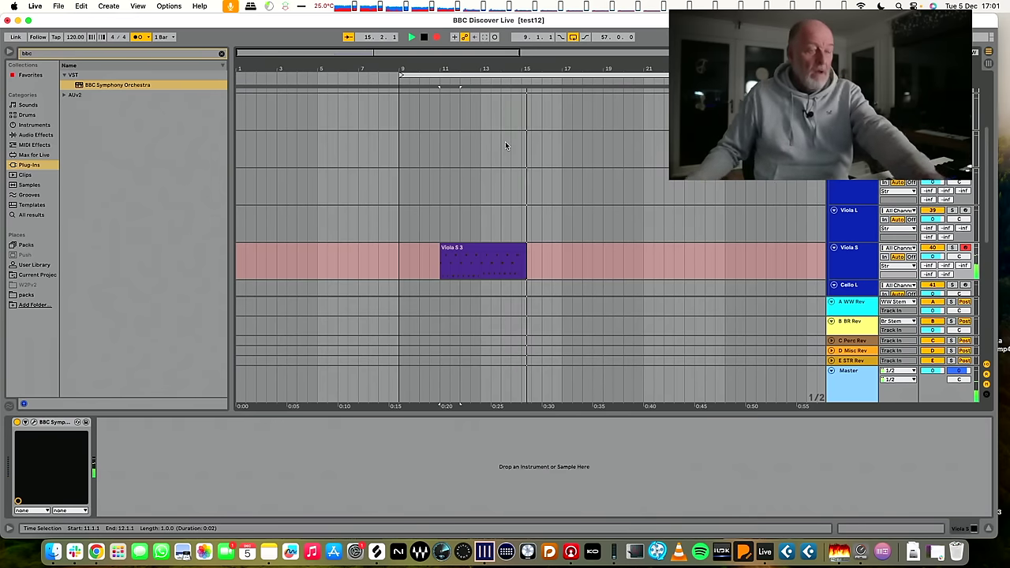
key(space)
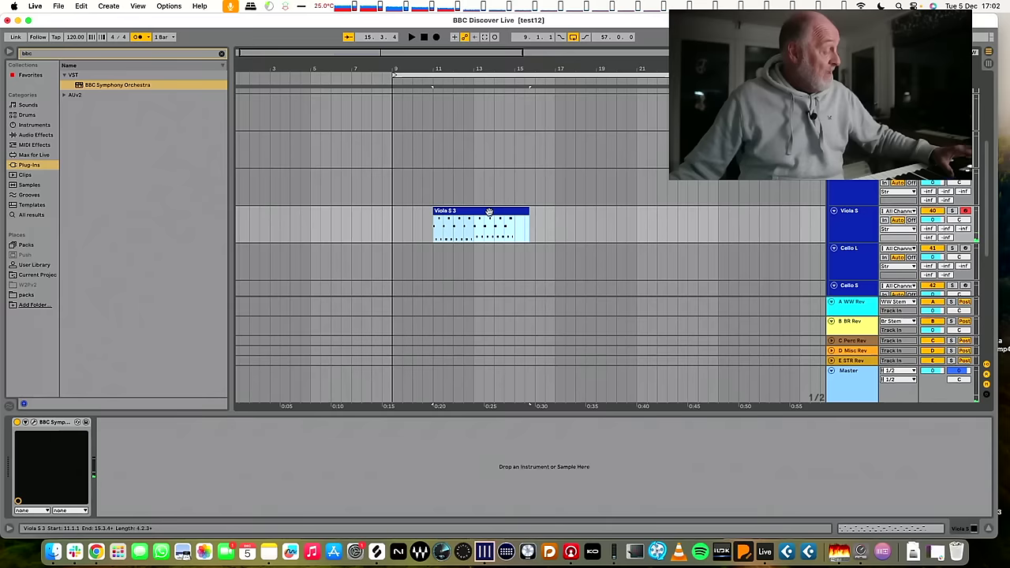
- Delete the short B2 note at bar 3 from the Viola S 3 clip
click(488, 211)
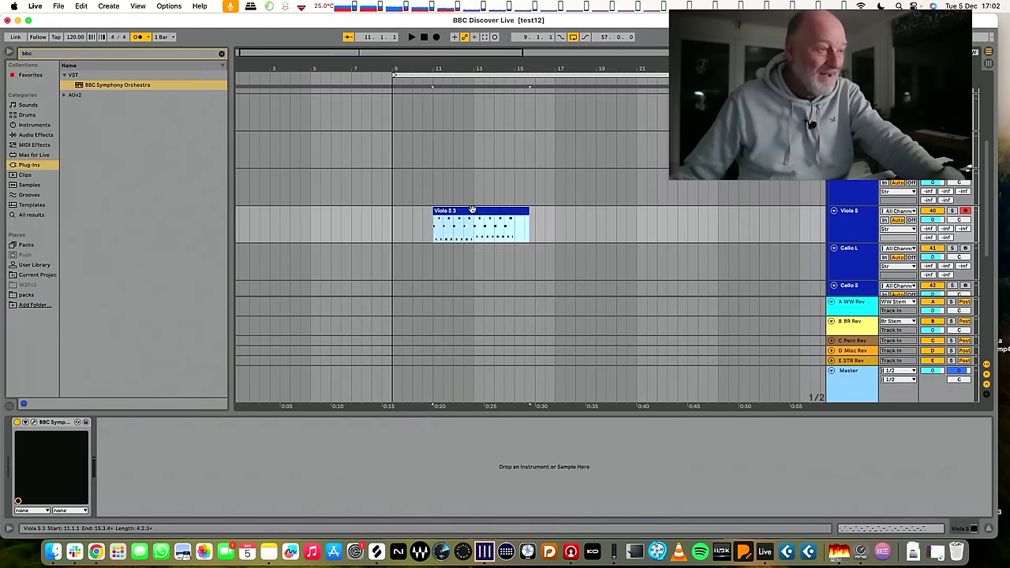
double_click(472, 210)
key(super+a)
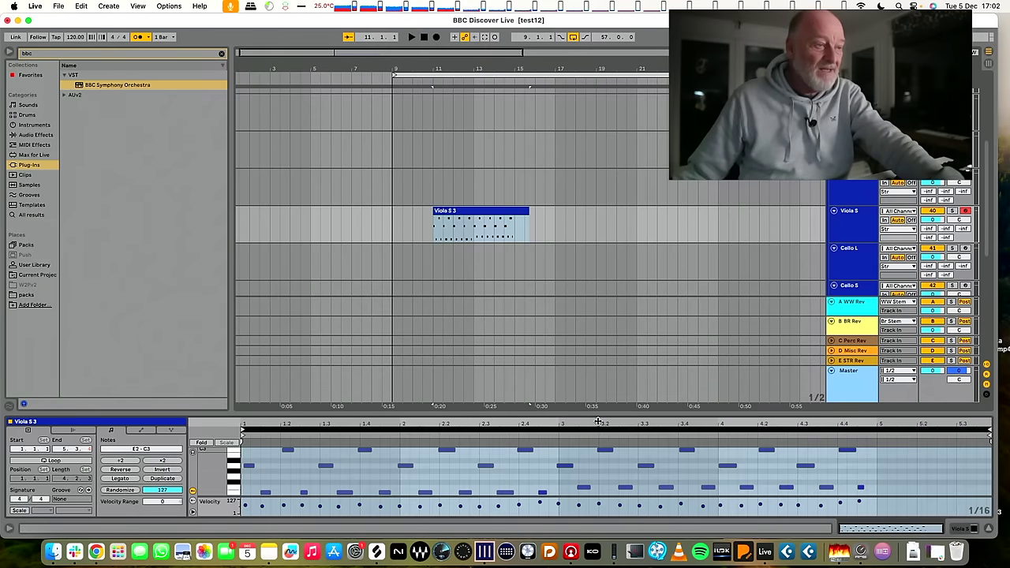
drag(608, 413, 608, 320)
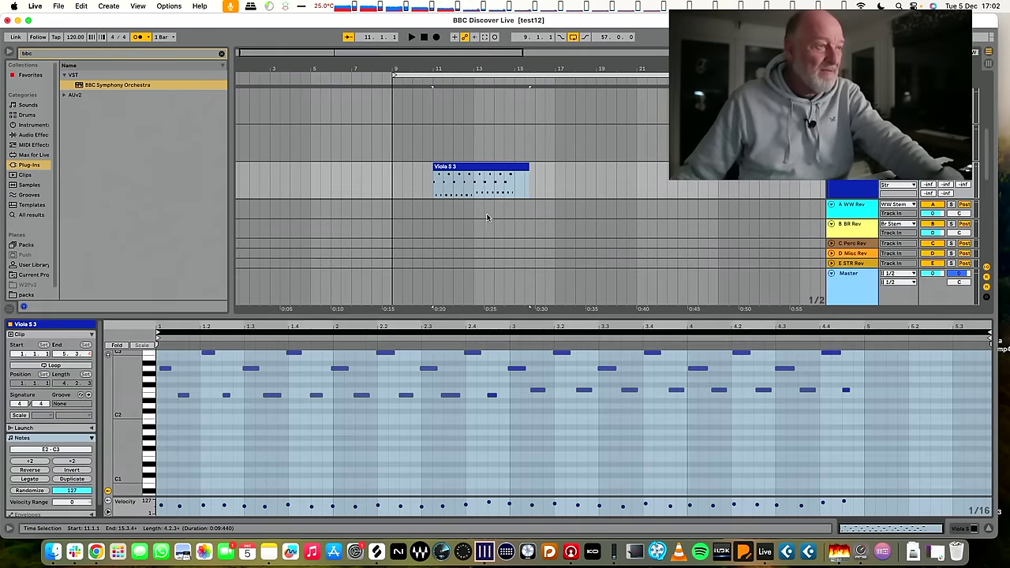
click(516, 352)
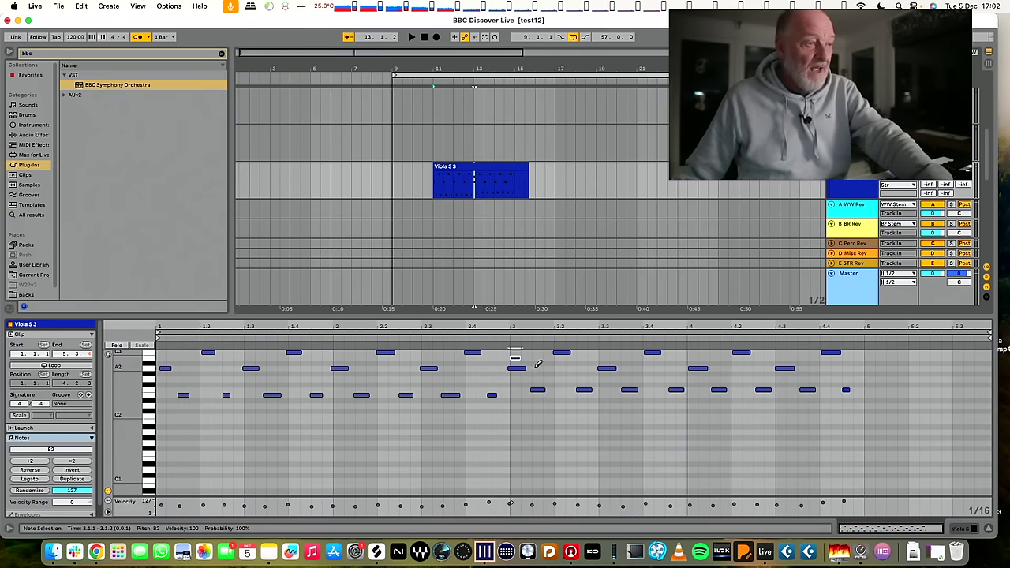
key(BackSpace)
- Trim the Viola S 3 clip to end at 15.1.1, exactly four bars long
key(super+a)
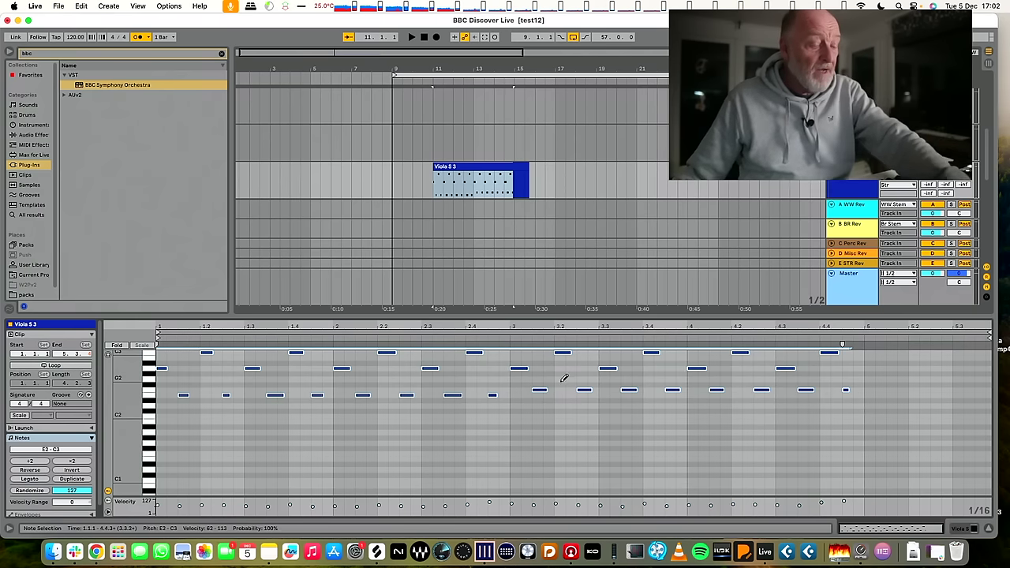
scroll(524, 360, down, 2)
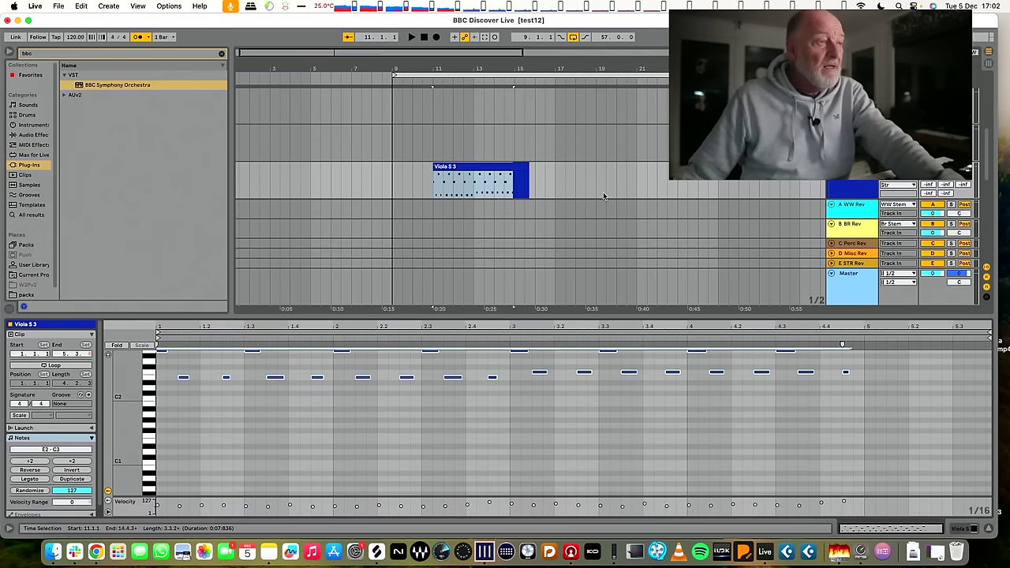
click(585, 146)
click(488, 164)
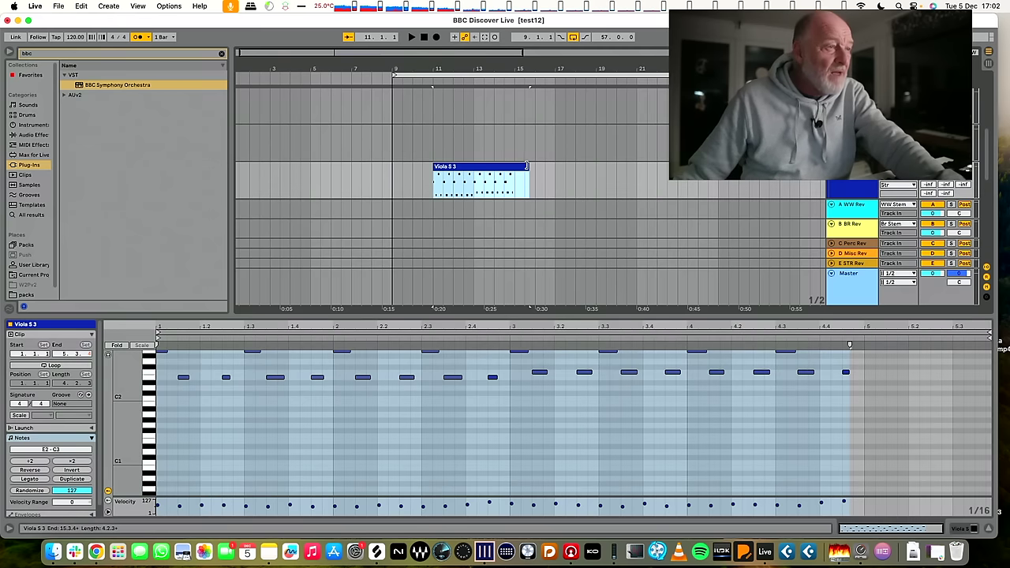
drag(527, 166, 514, 166)
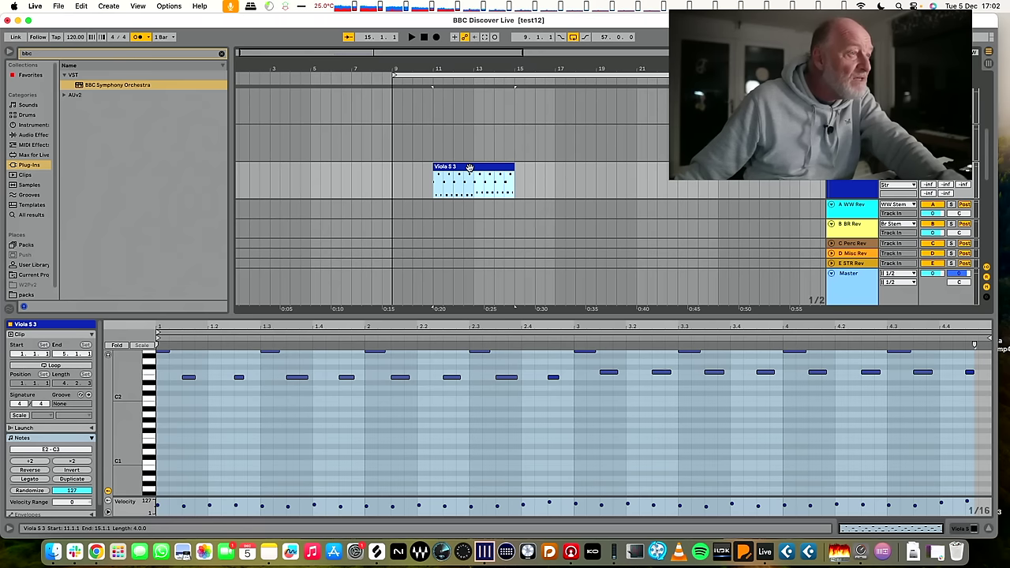
- Duplicate Viola S 3 back-to-back along the Viola S track through bar 55
key(super+d)
key(super+d)
key(super+d)
key(super+d)
key(super+d)
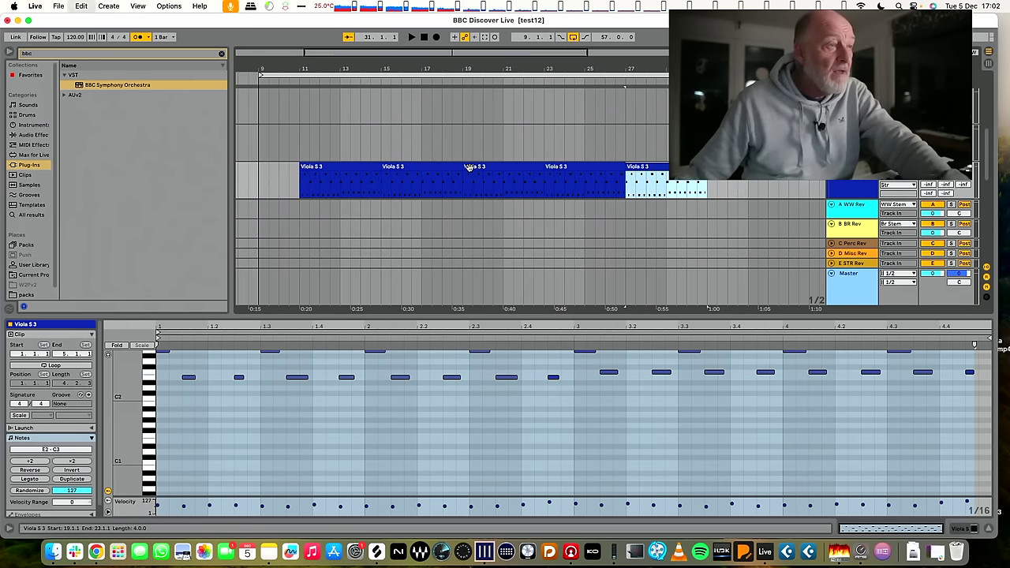
key(super+d)
key(super+d)
key(super+d)
key(super+d)
key(super+d)
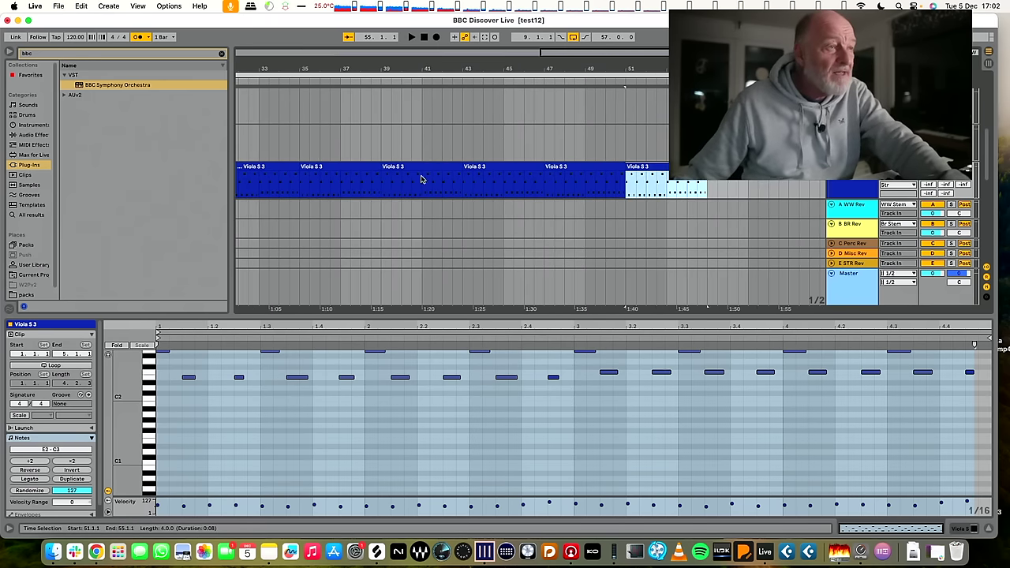
scroll(402, 178, left, 10)
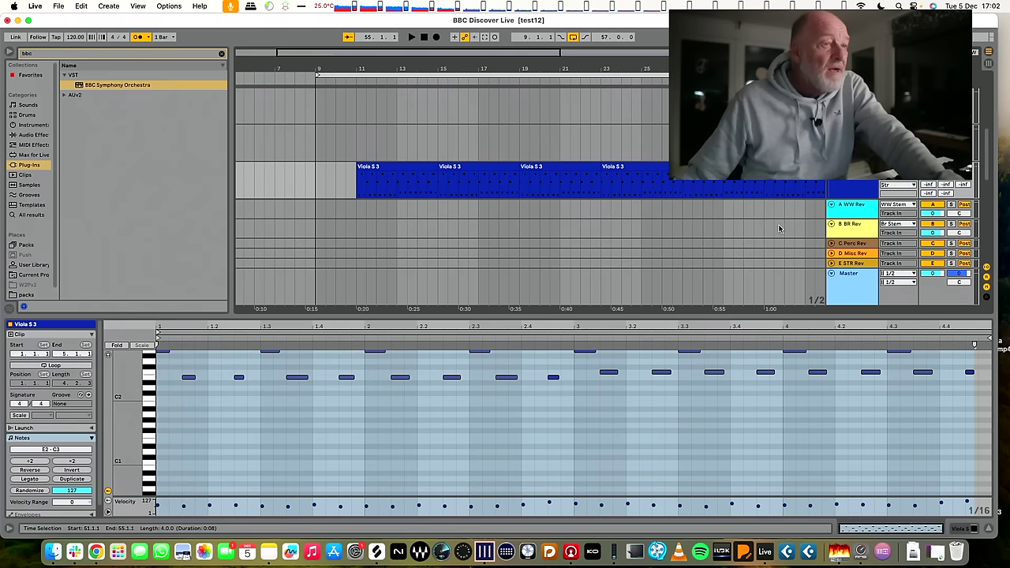
scroll(852, 182, down, 3)
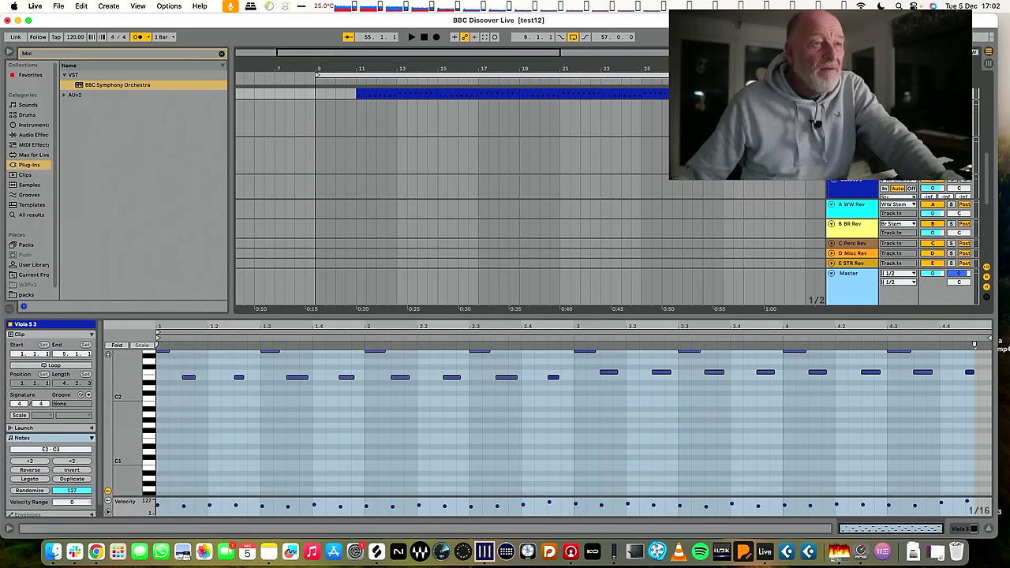
key(Down)
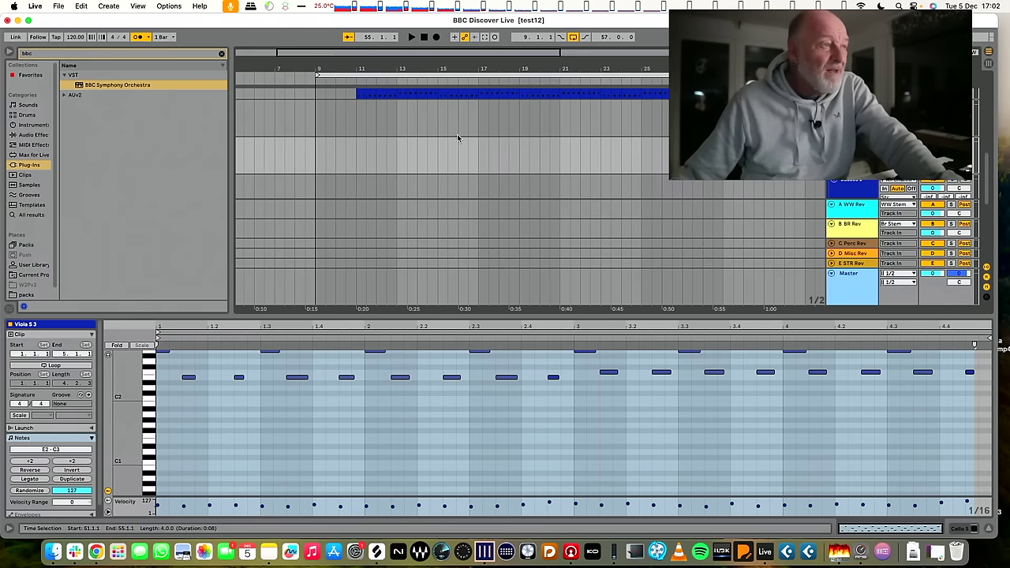
scroll(452, 137, up, 3)
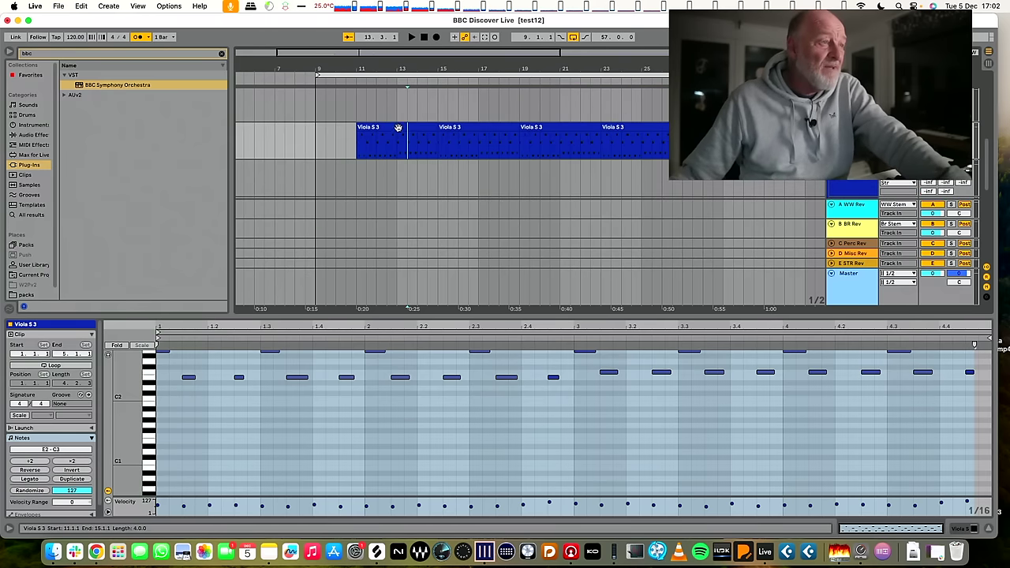
- Loop over the two Viola S 3 clips and record the Cello S 2 part for bars 11–19
click(397, 127)
shift+click(447, 127)
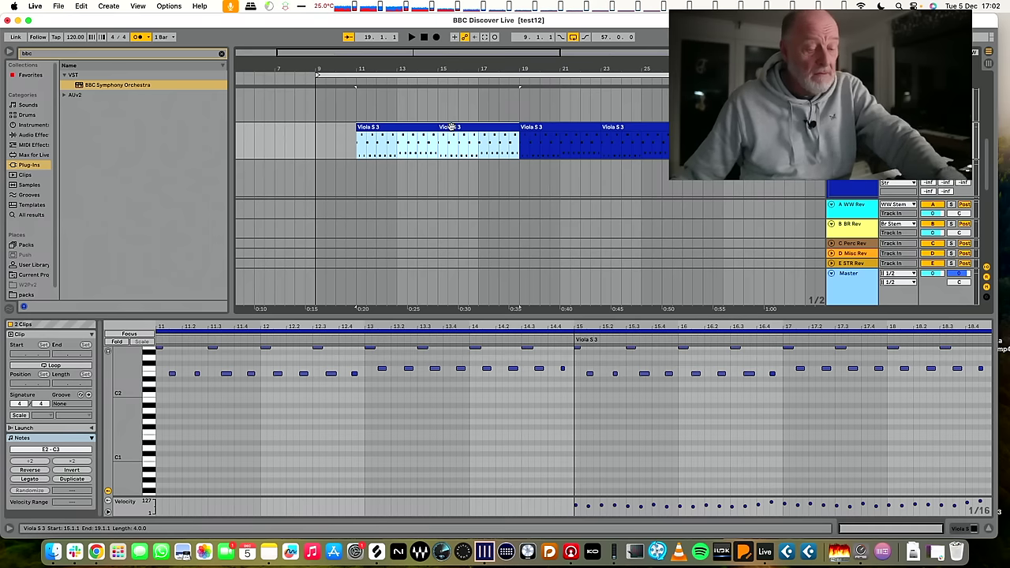
key(super+l)
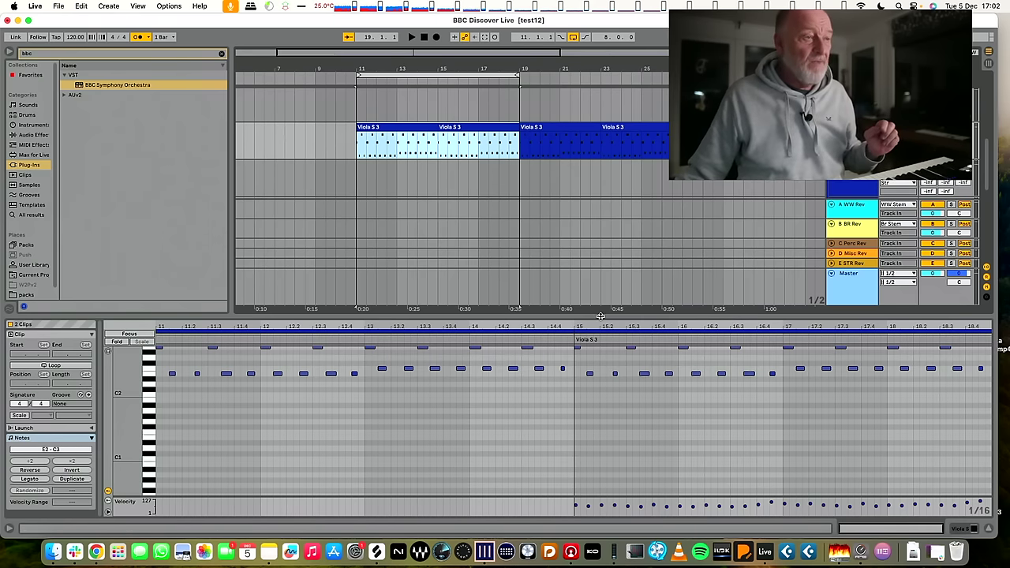
drag(600, 316, 612, 432)
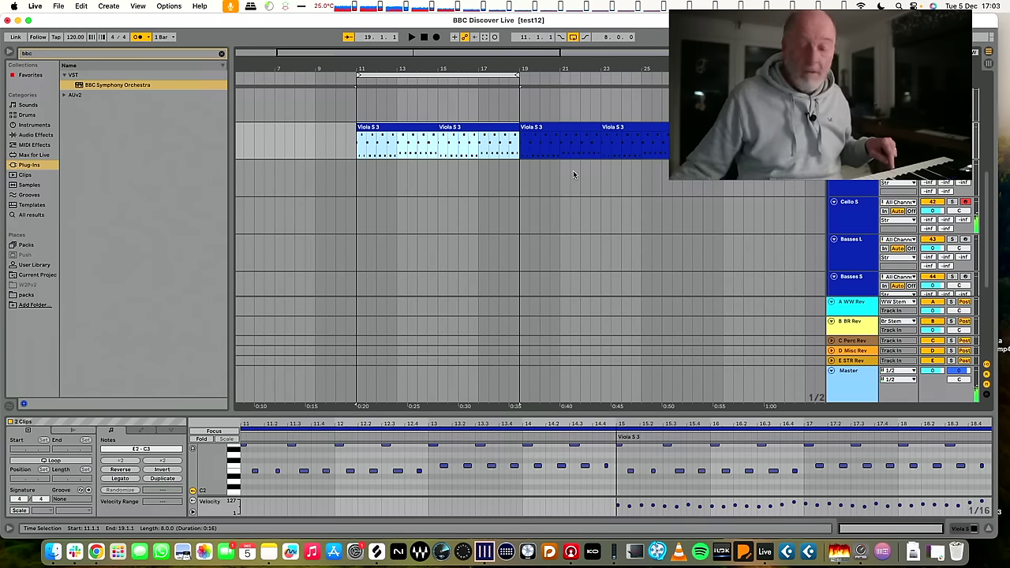
key(F9)
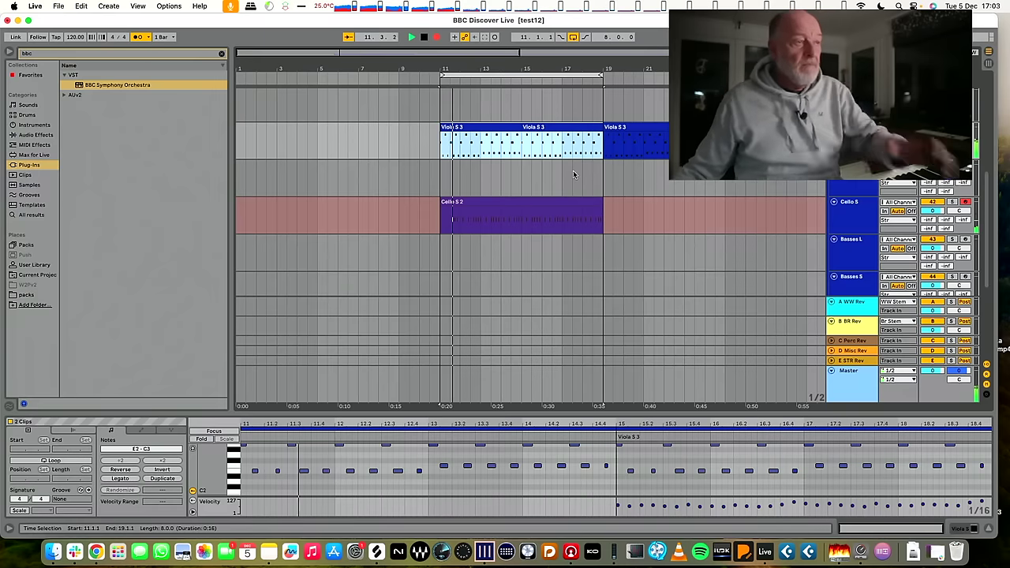
key(space)
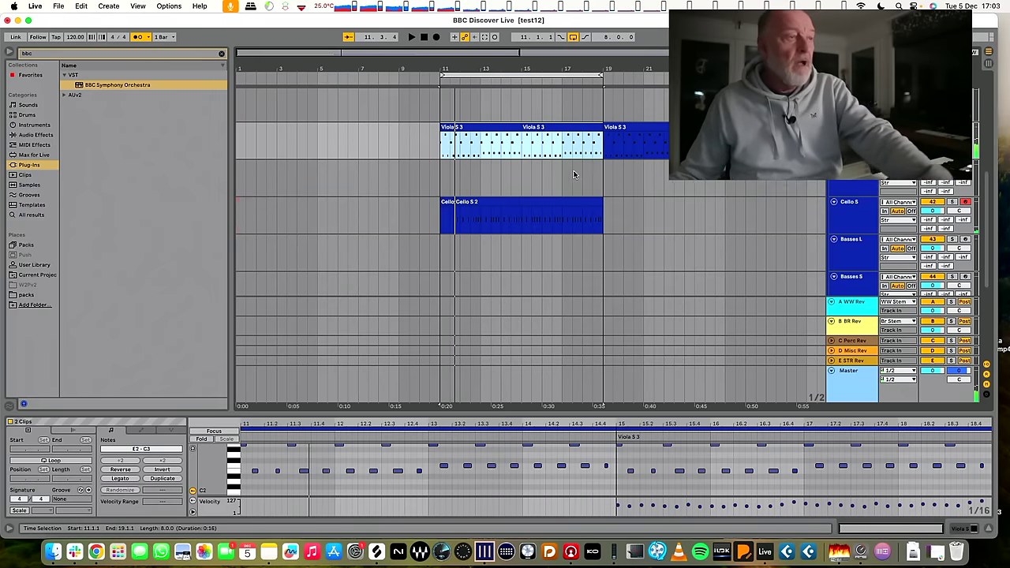
- Open the Cello S 2 clip and inspect its notes in an enlarged piano roll
click(529, 211)
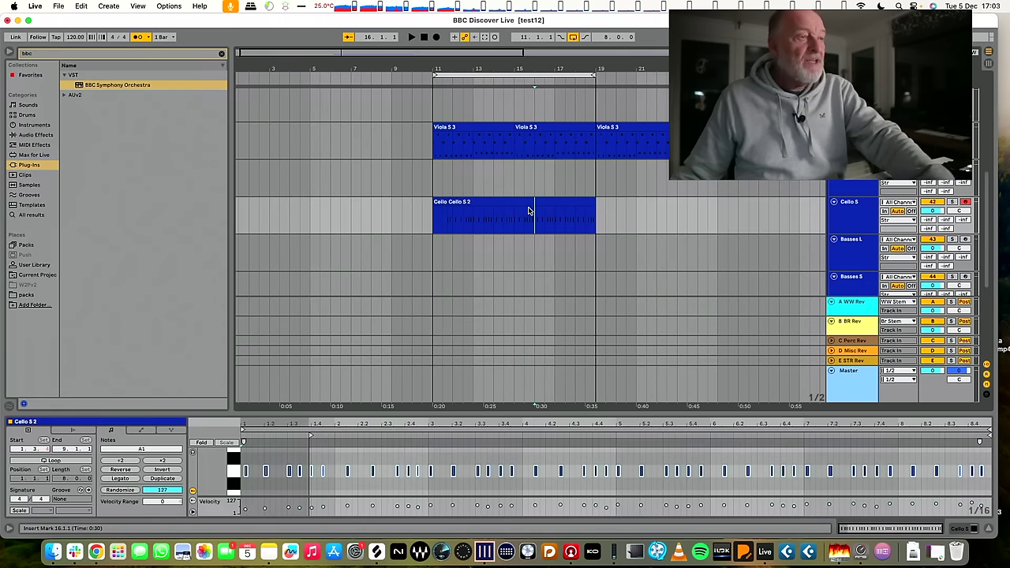
click(518, 200)
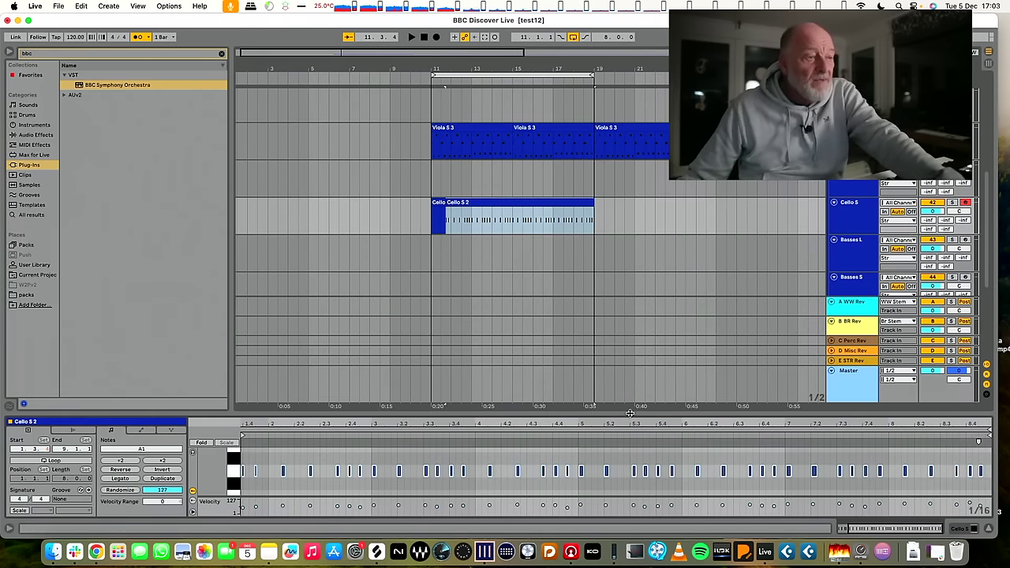
drag(630, 413, 613, 261)
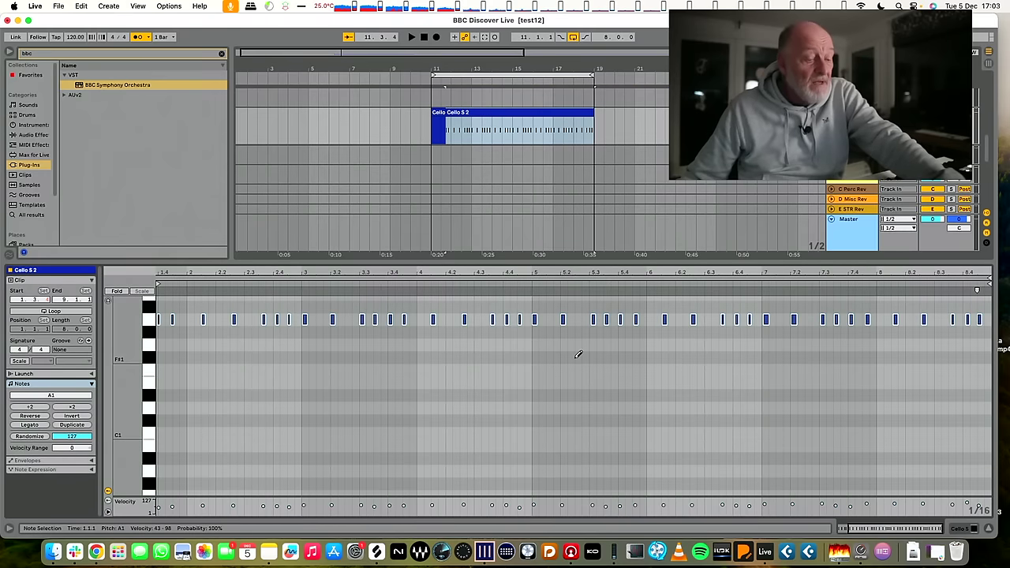
key(super+a)
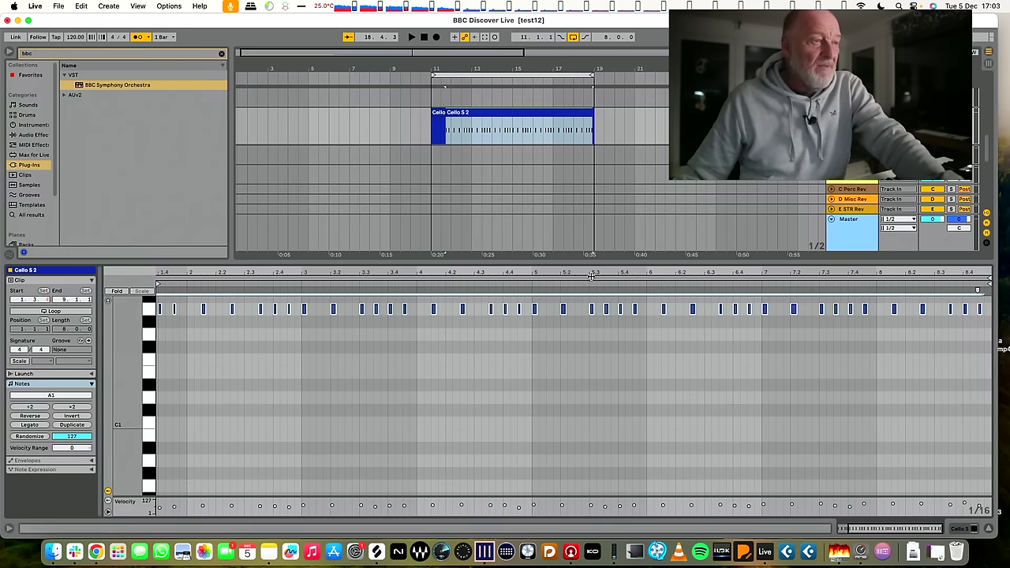
drag(595, 260, 595, 517)
scroll(474, 197, up, 2)
scroll(446, 196, up, 1)
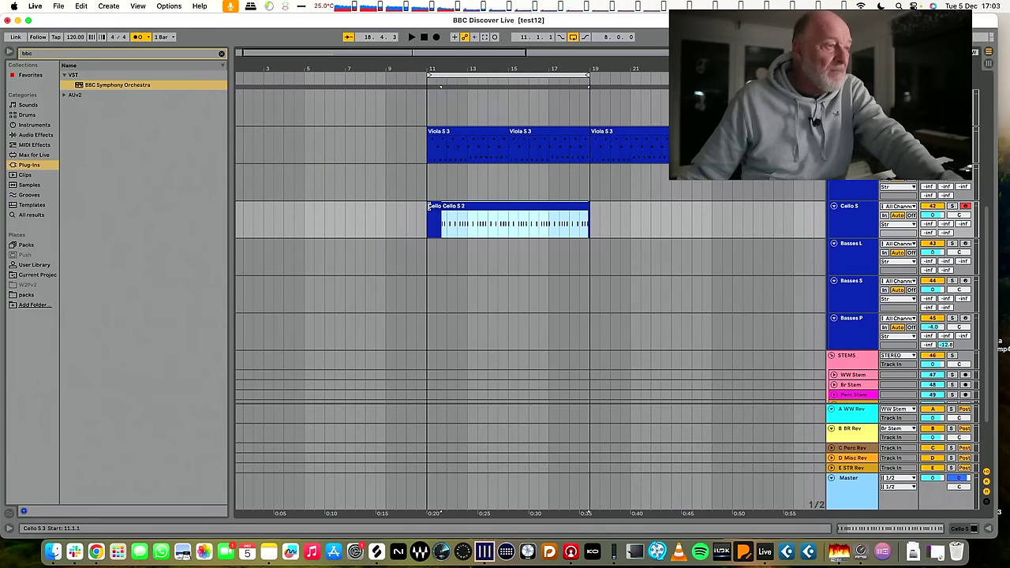
- Align Cello S 2 to start at bar 11 and play the looped bars 11–19
drag(429, 207, 439, 208)
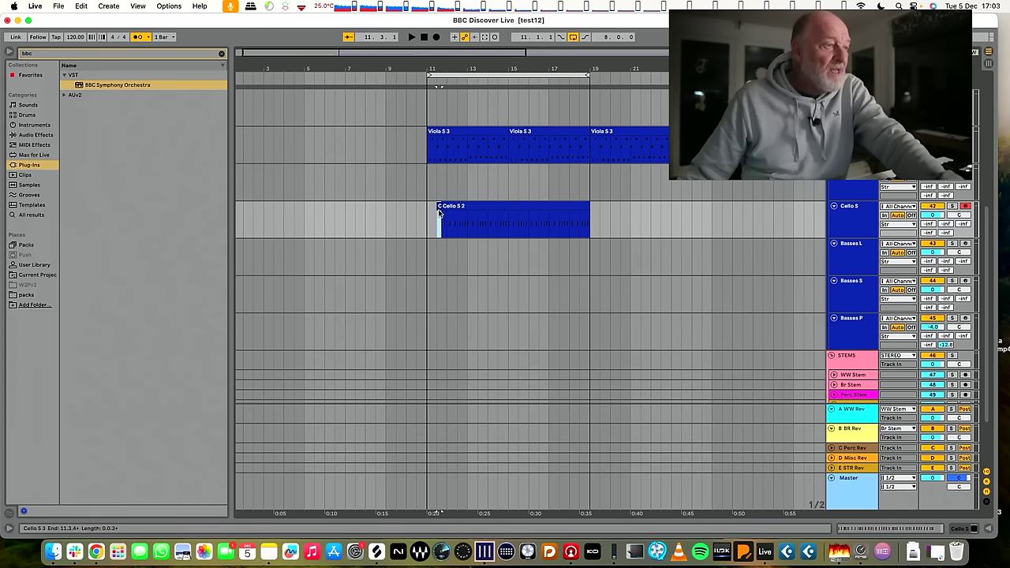
click(445, 205)
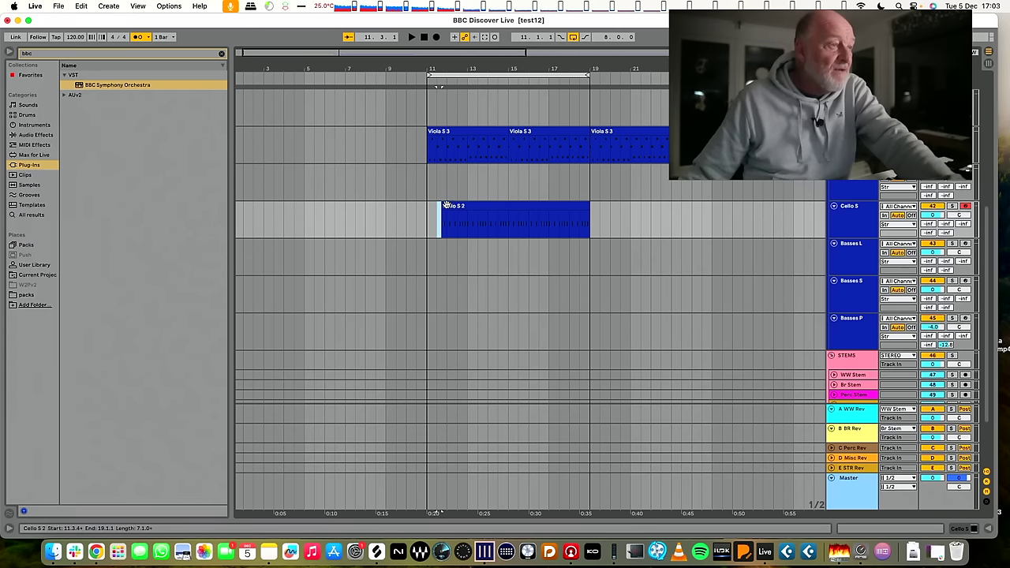
drag(440, 207, 423, 207)
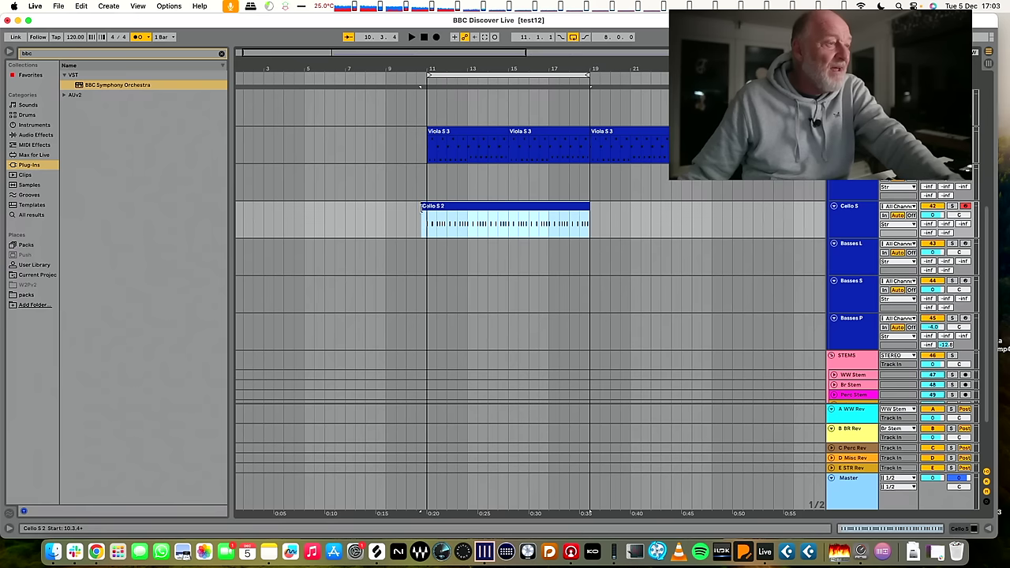
drag(424, 207, 427, 207)
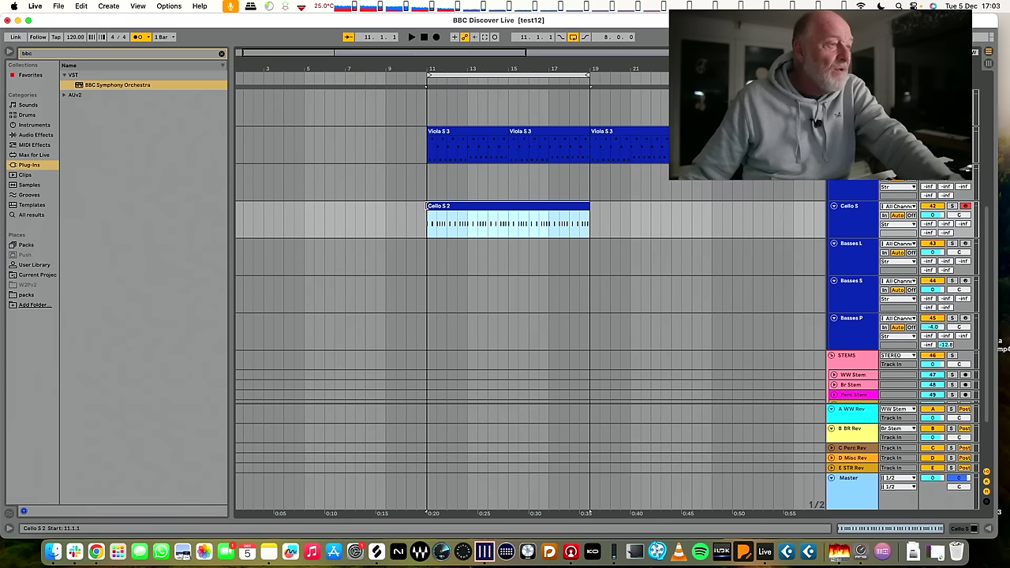
click(430, 75)
key(space)
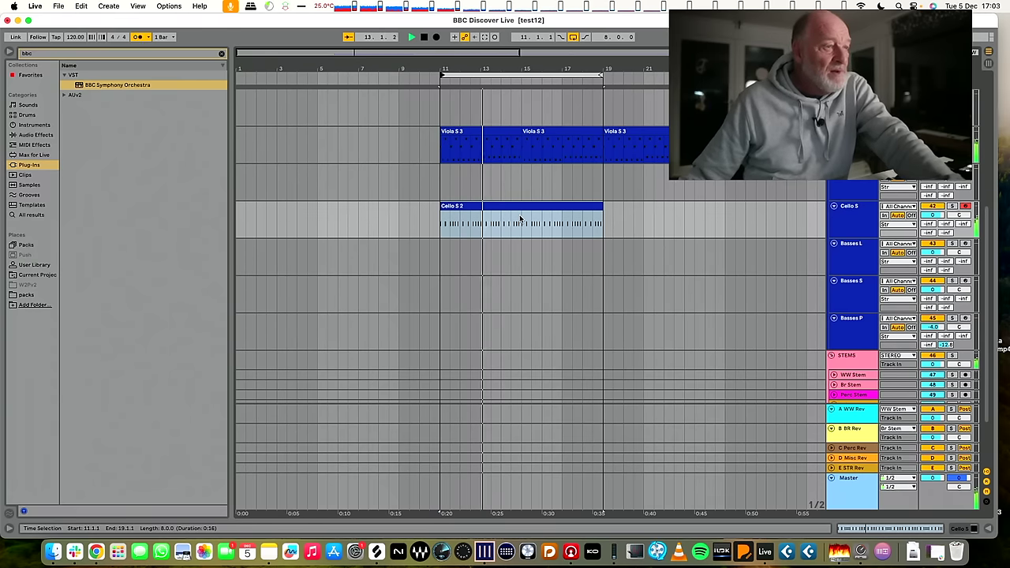
- Repeat the 8-bar Cello S 2 clip from bar 11, shortening the last copy to bar 55
click(581, 207)
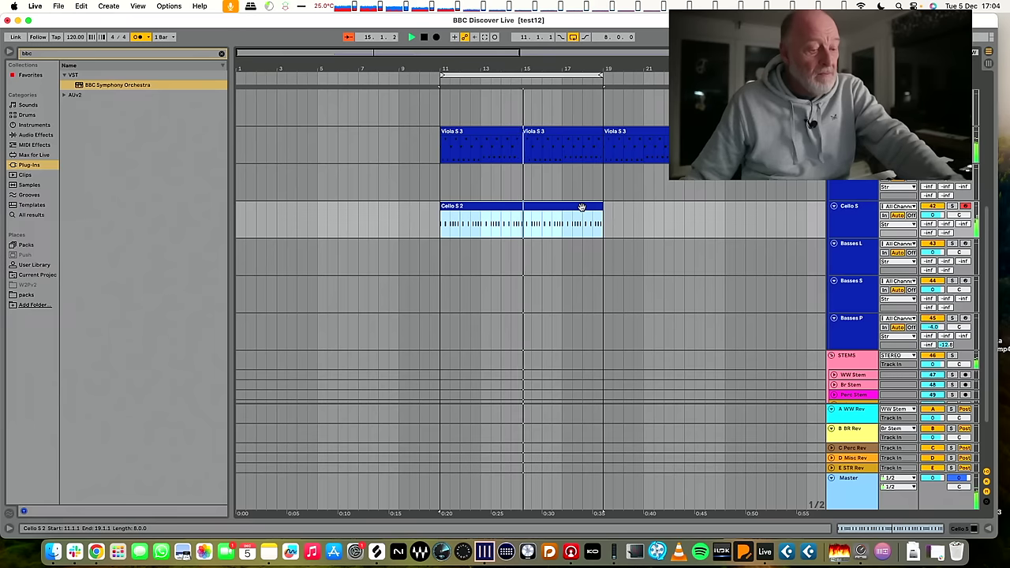
key(super+d)
key(super+d)
key(super+d)
key(super+d)
key(super+d)
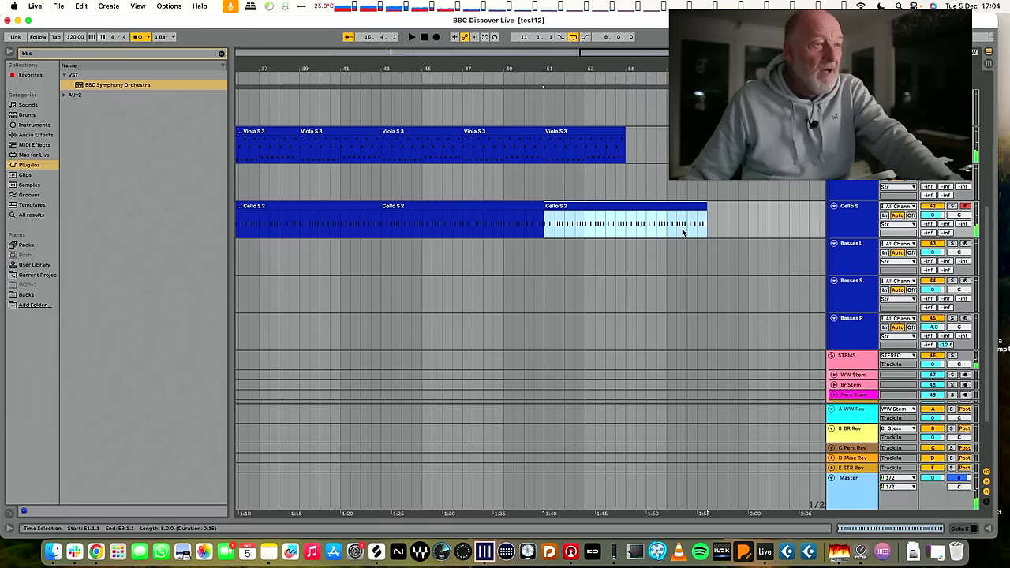
drag(705, 208, 629, 208)
scroll(488, 198, left, 3)
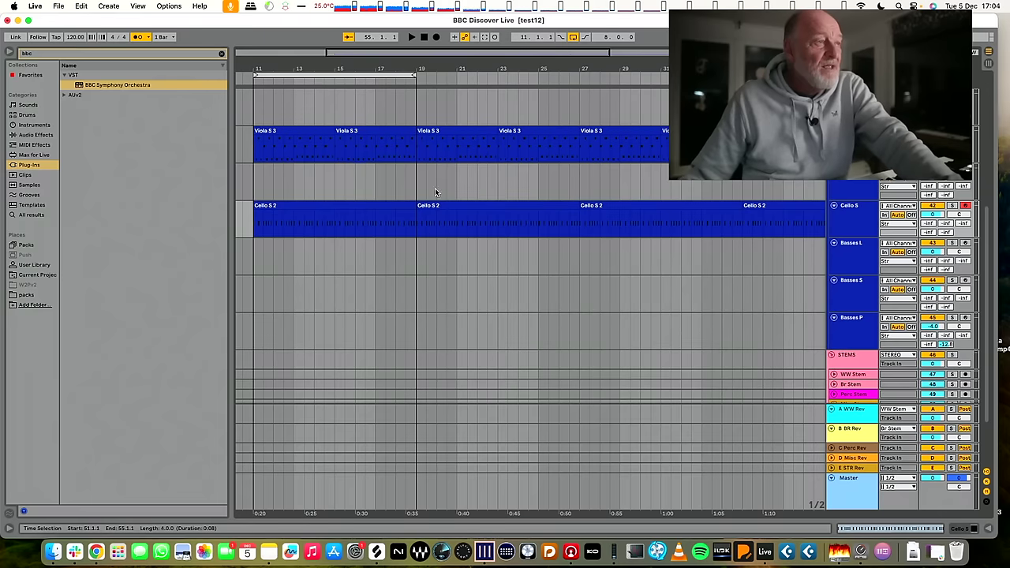
scroll(402, 185, up, 2)
scroll(401, 185, left, 3)
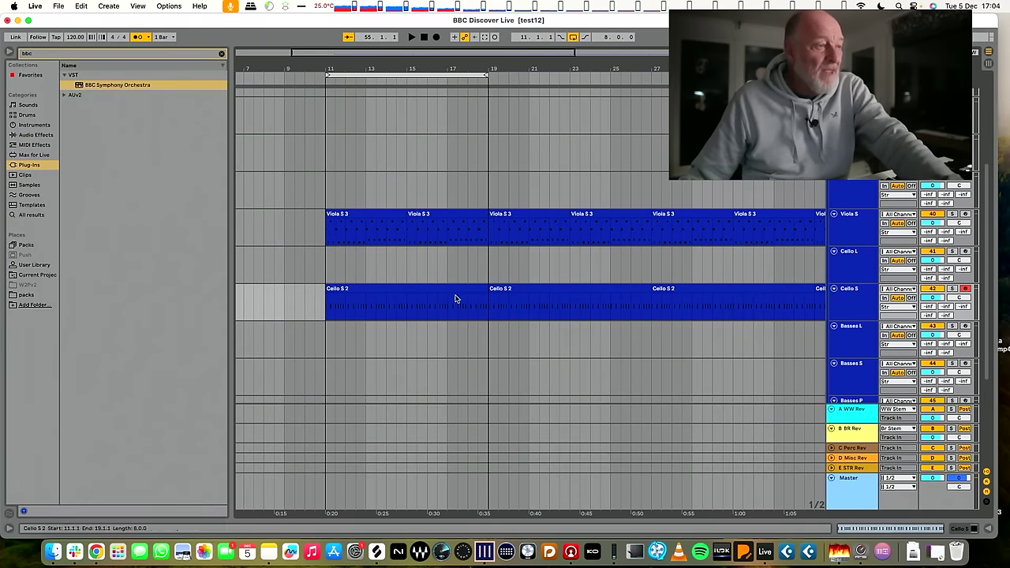
scroll(458, 299, down, 2)
scroll(466, 297, left, 1)
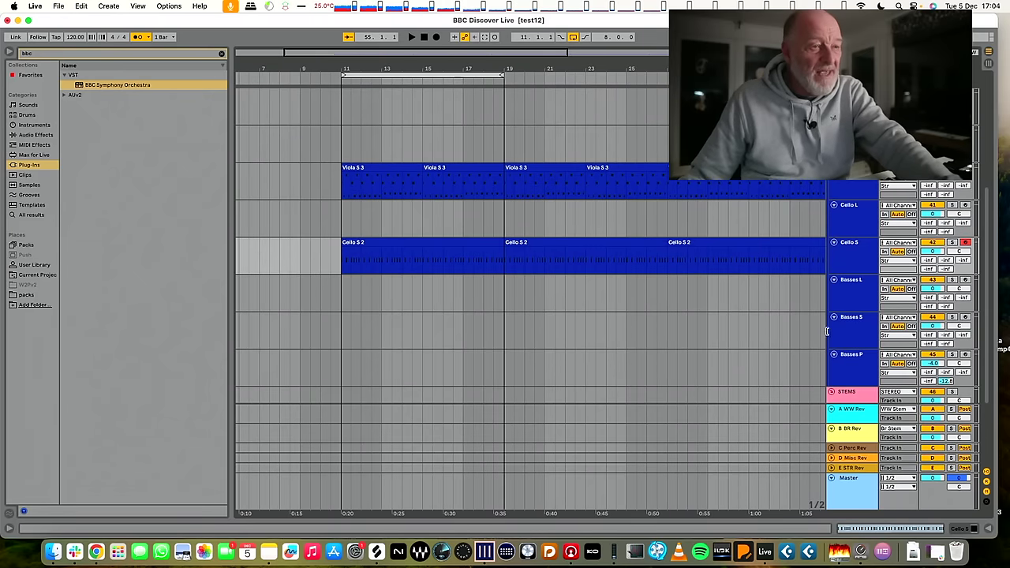
- Show the Basses P BBC Symphony Orchestra device (Strings: Basses, Pizzicato) with all plug-ins listed
click(849, 358)
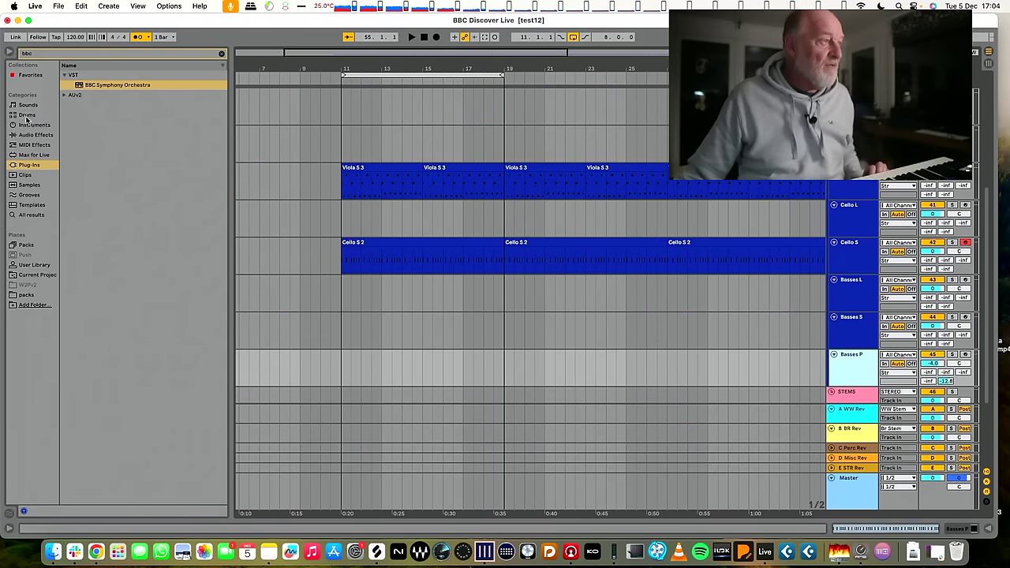
click(222, 54)
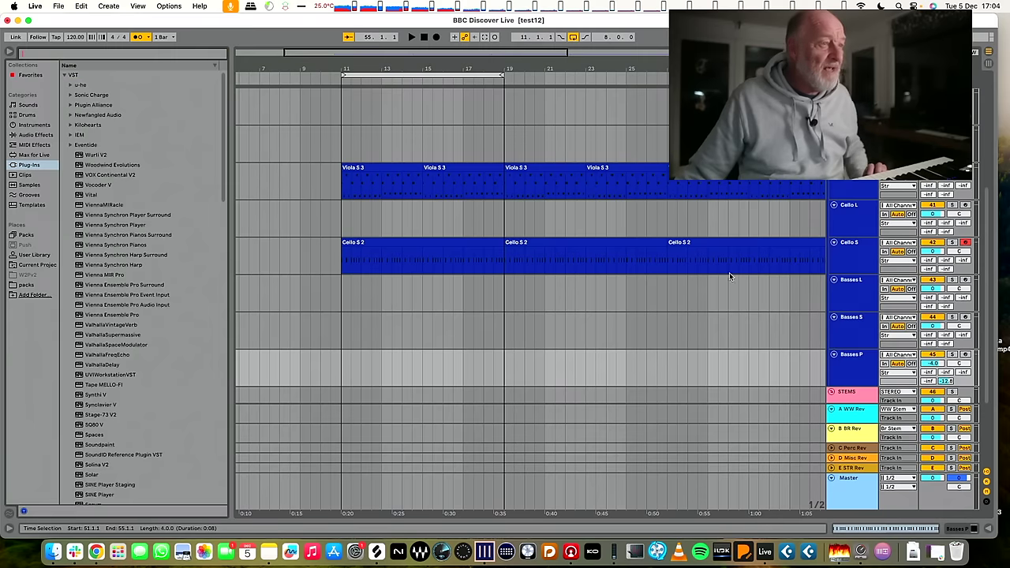
click(849, 365)
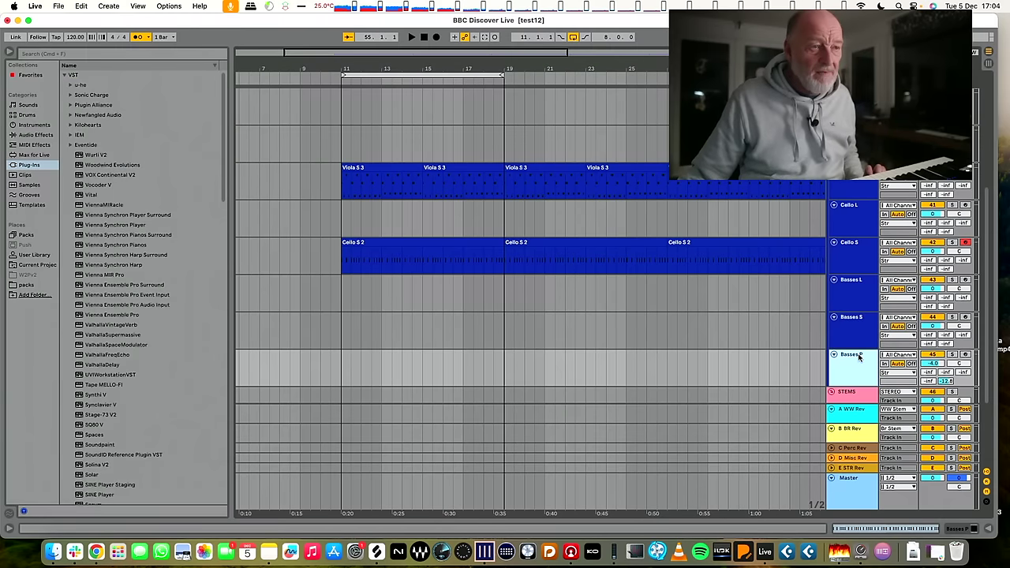
double_click(859, 357)
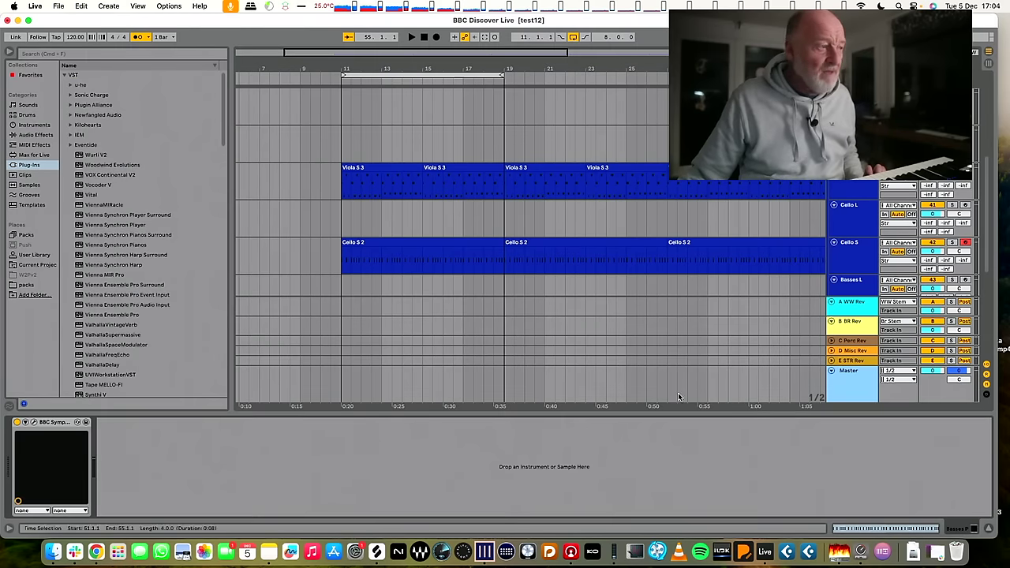
click(32, 423)
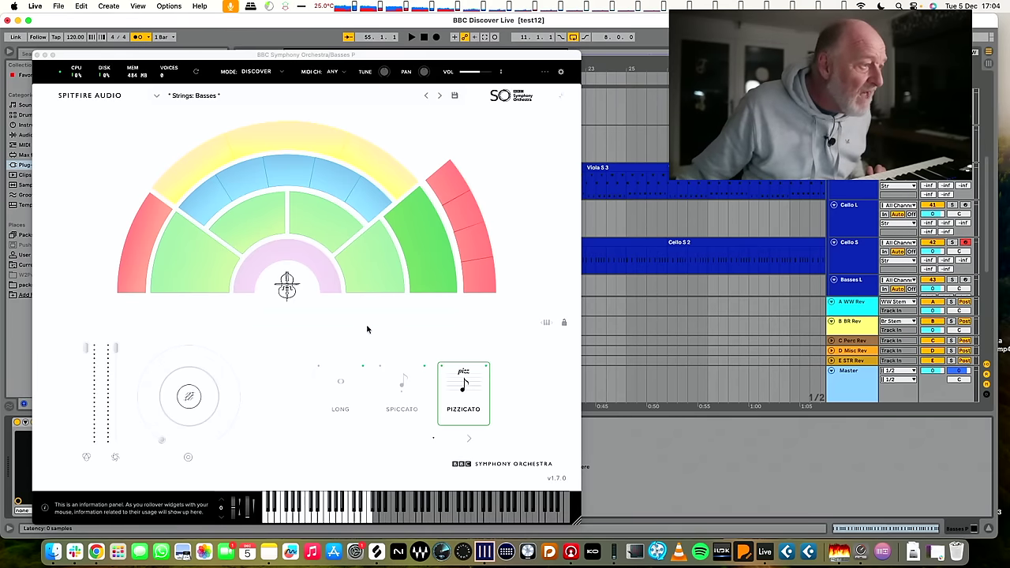
click(35, 55)
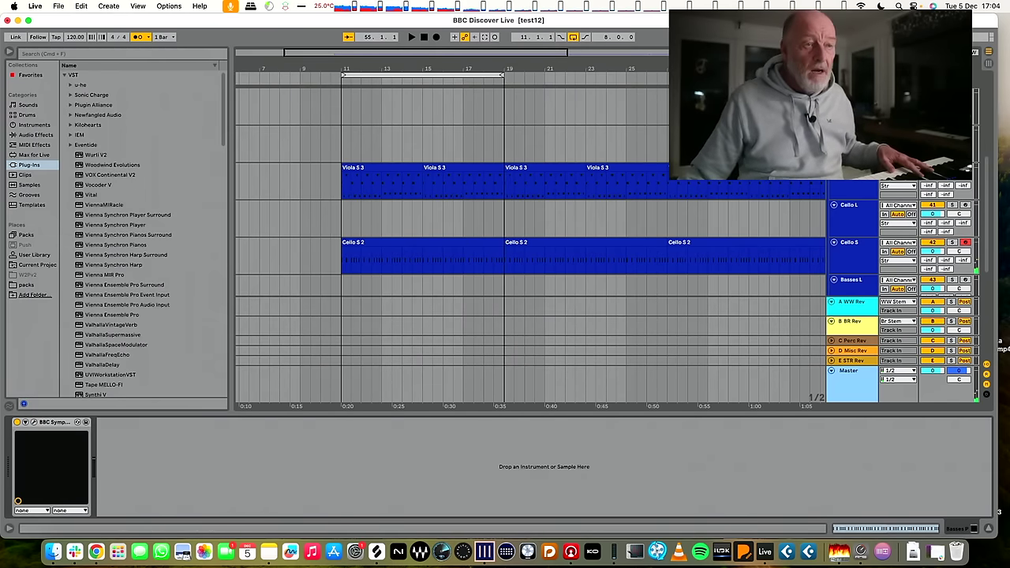
- Arm Basses P instead of Basses L and set bars 11–19 as the recording range
click(965, 281)
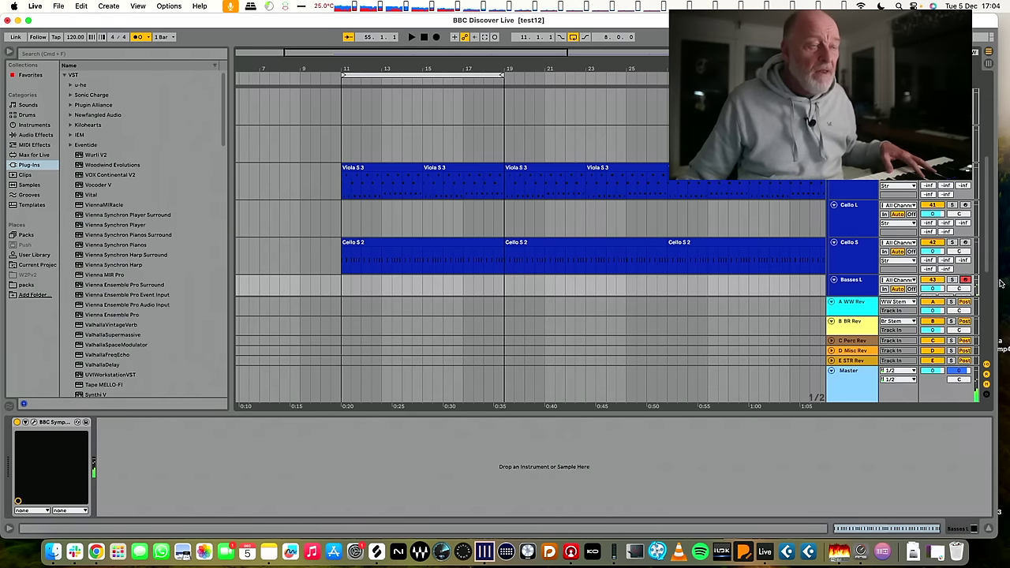
scroll(928, 249, down, 3)
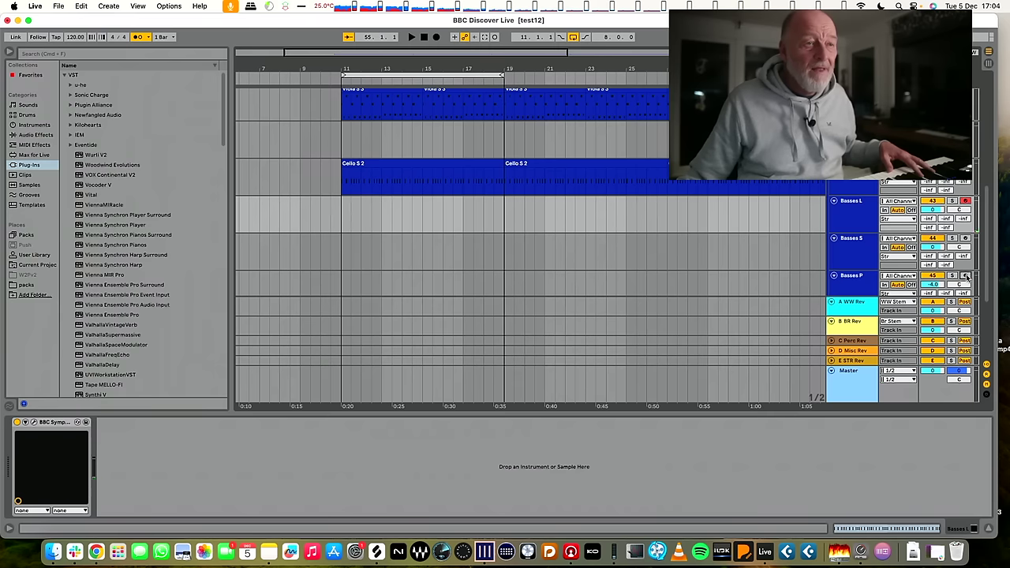
click(965, 276)
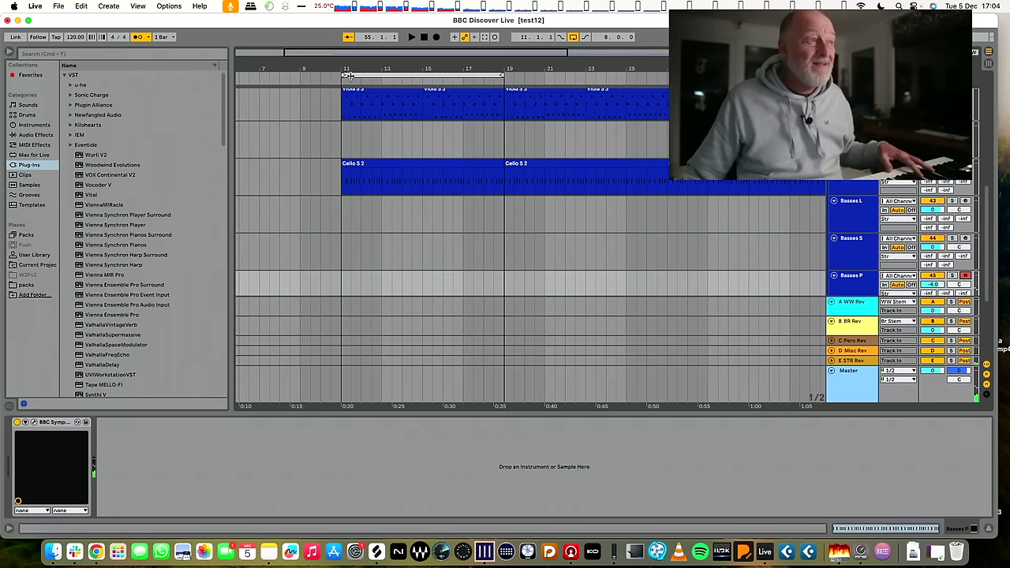
click(427, 81)
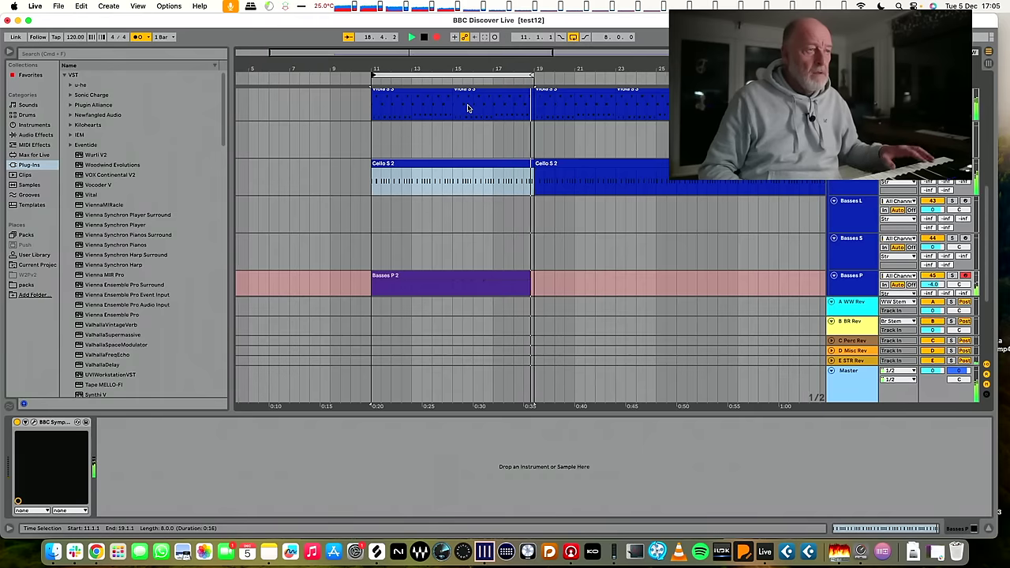
- Stop recording and review the Basses P 2 notes from bar 15 onward
key(space)
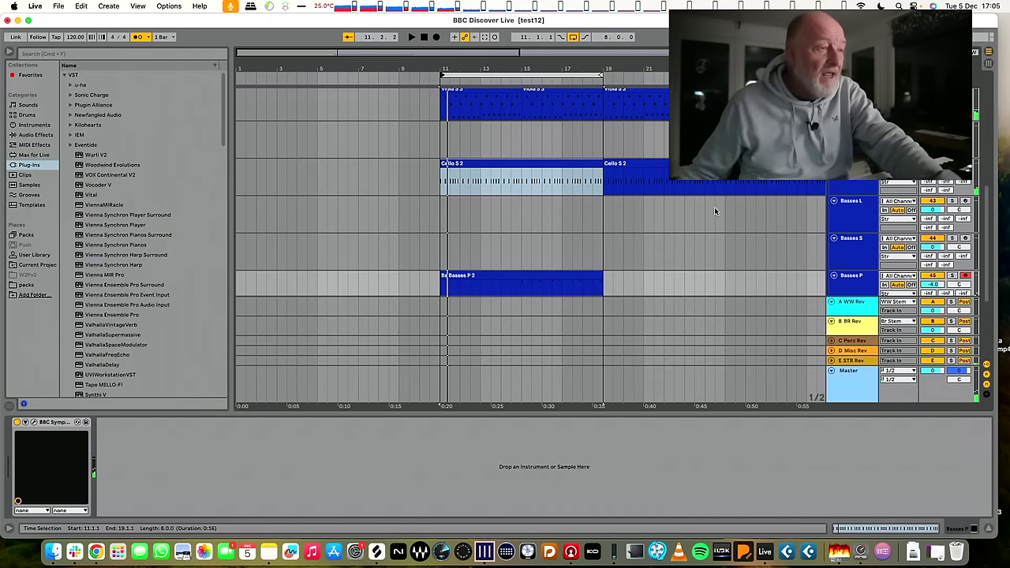
double_click(532, 280)
drag(623, 413, 622, 230)
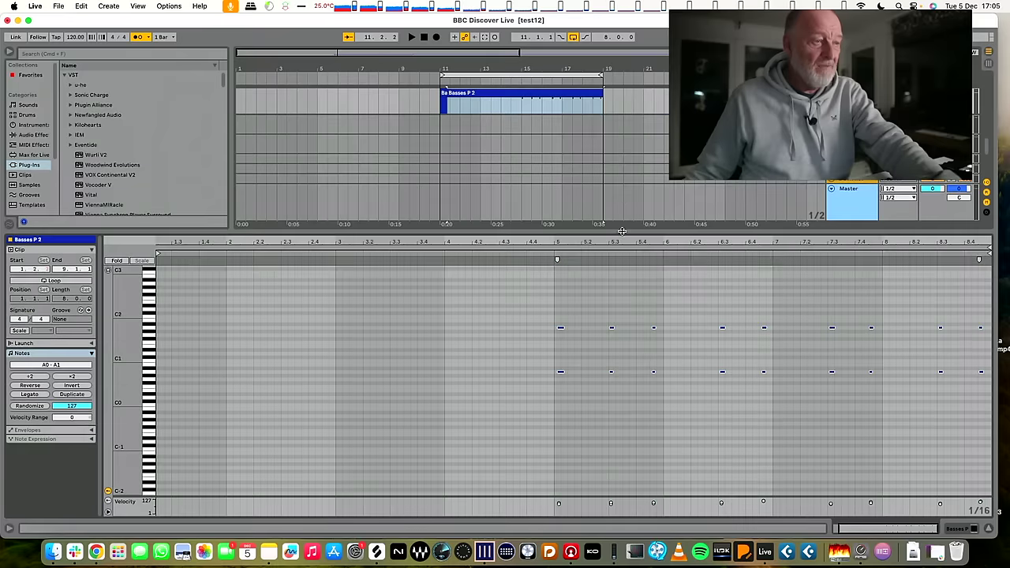
click(552, 293)
key(space)
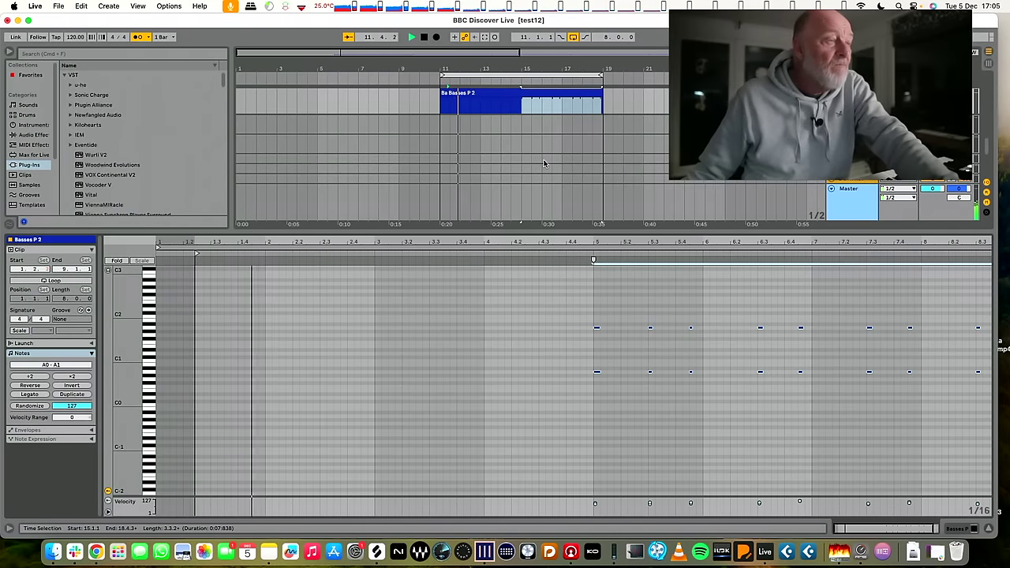
scroll(544, 164, up, 6)
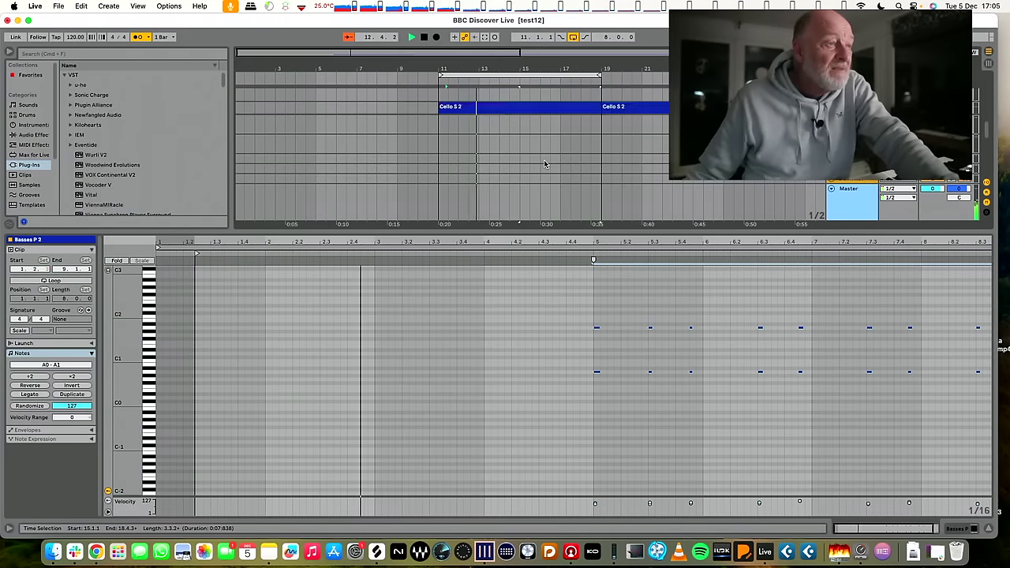
scroll(544, 163, up, 3)
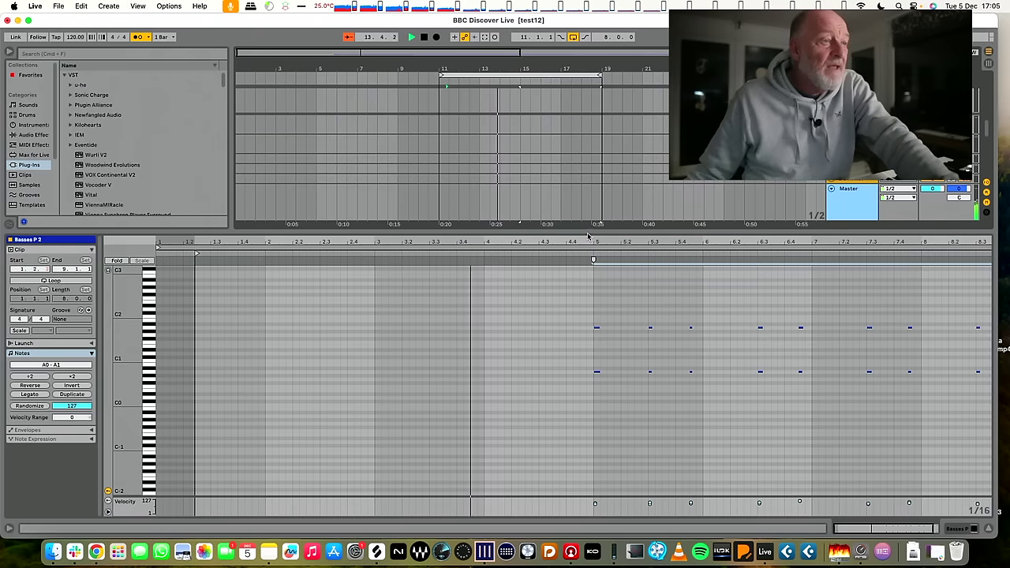
drag(588, 235, 489, 417)
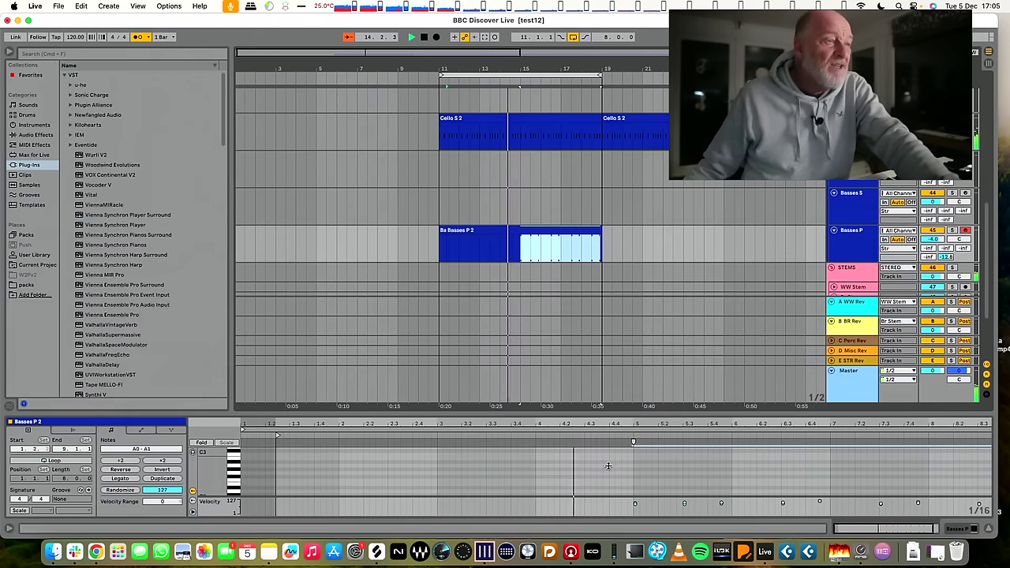
- Trim Basses P 2 to start at bar 15 and repeat it at bars 19, 23 and 27
click(443, 230)
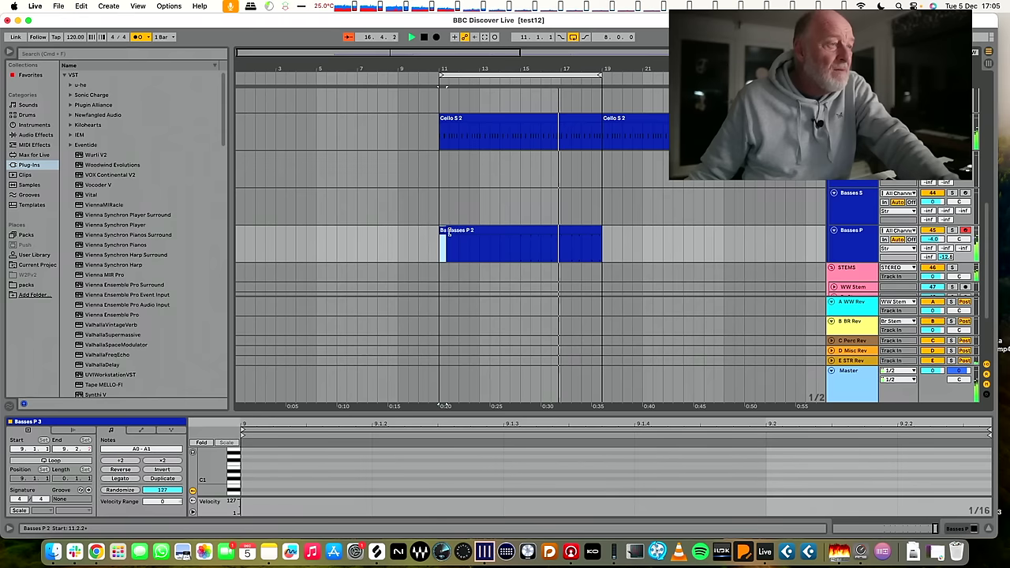
drag(446, 240, 519, 240)
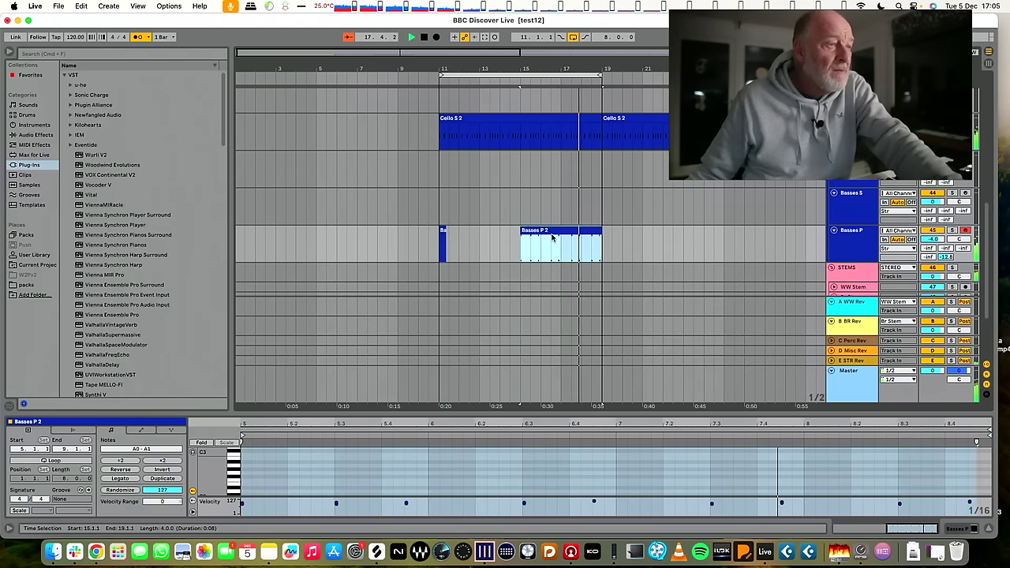
click(554, 230)
key(super+d)
key(super+d)
key(super+d)
key(super+d)
key(super+d)
key(super+d)
key(super+d)
key(super+d)
key(super+d)
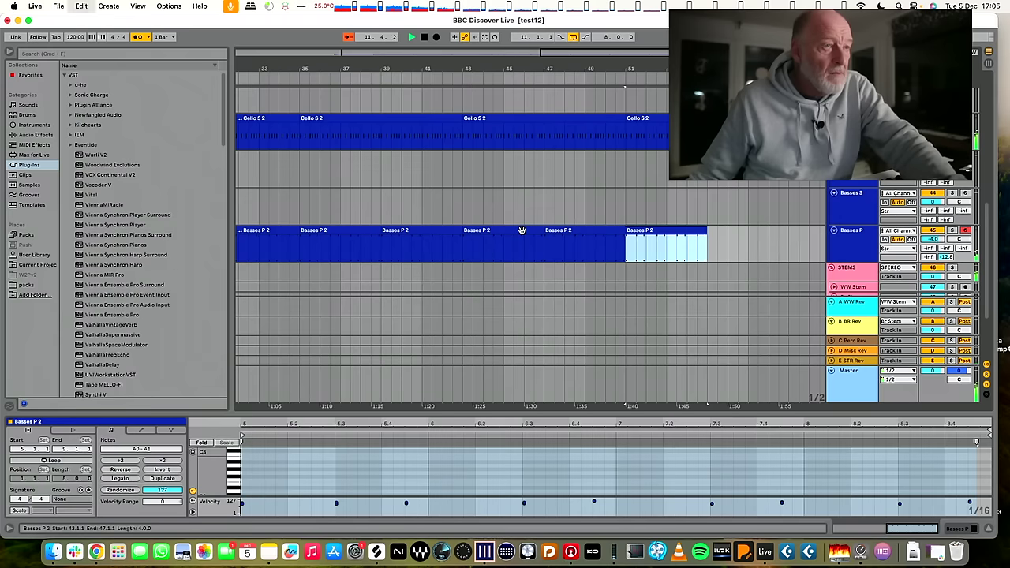
key(space)
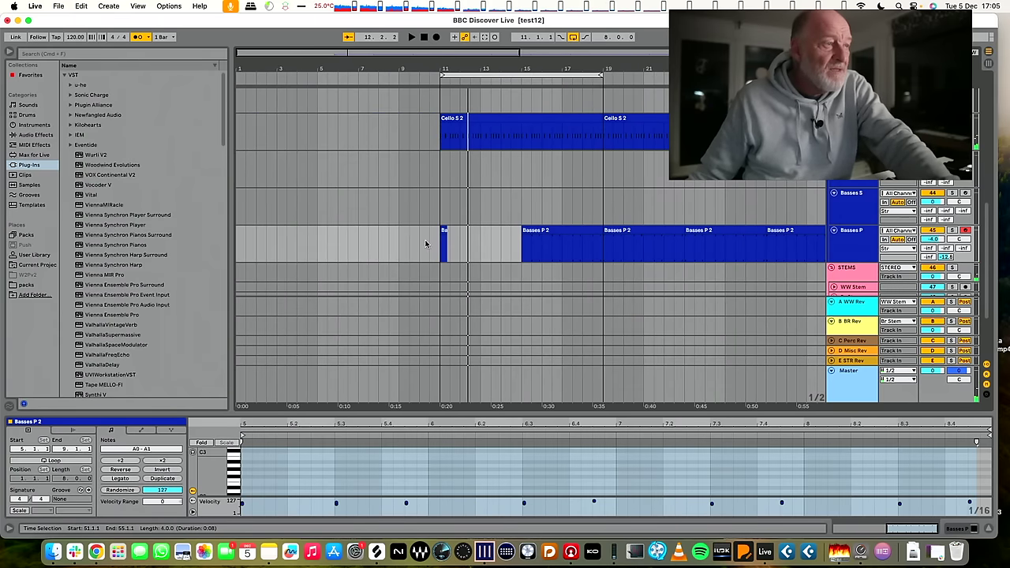
- Delete the leftover Basses P 3 fragment at bar 11
click(442, 247)
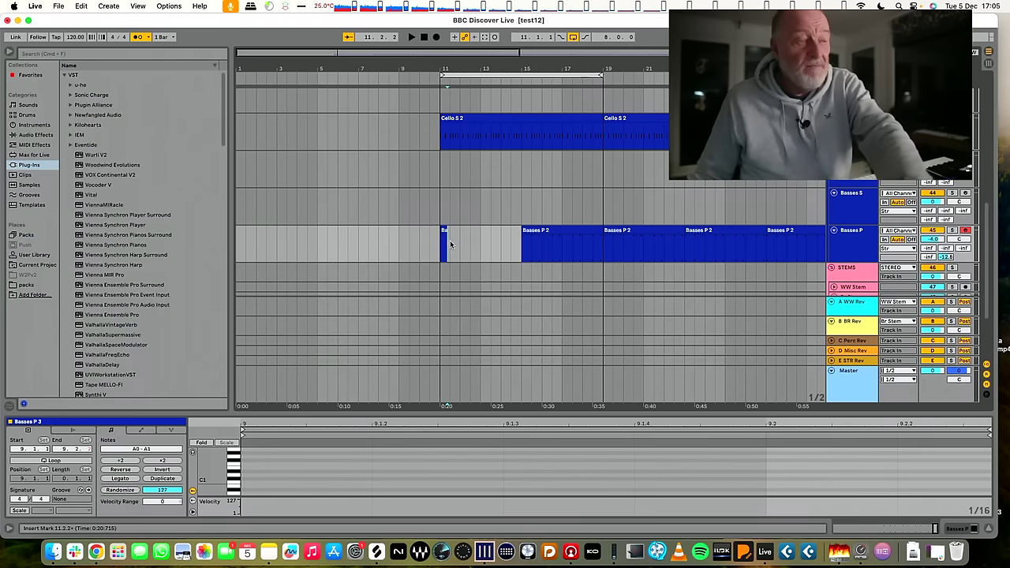
drag(452, 242, 412, 242)
key(Delete)
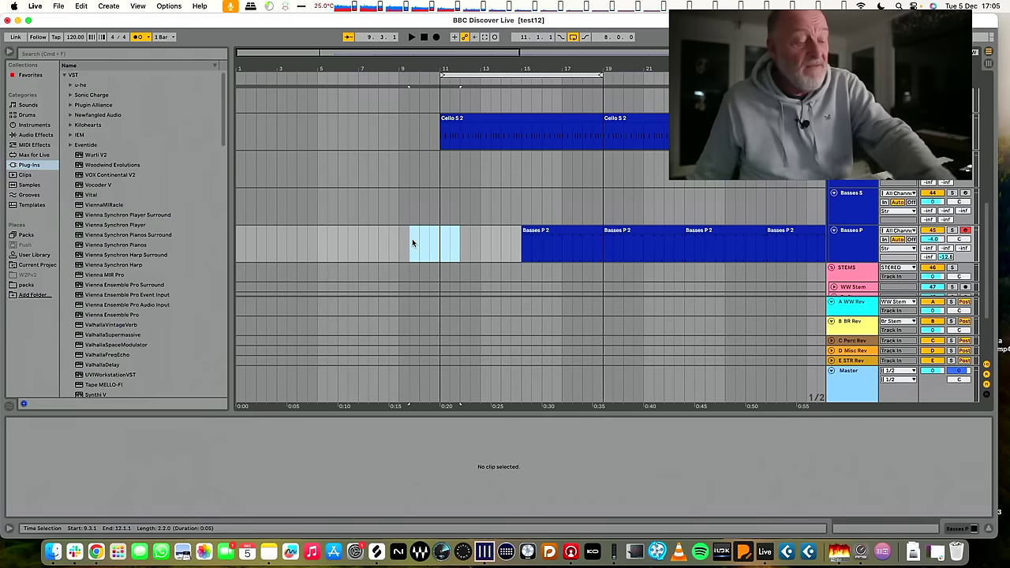
- Duplicate the Harp track in the Misc group and rename the copy 'Harp Glis'
scroll(453, 239, up, 5)
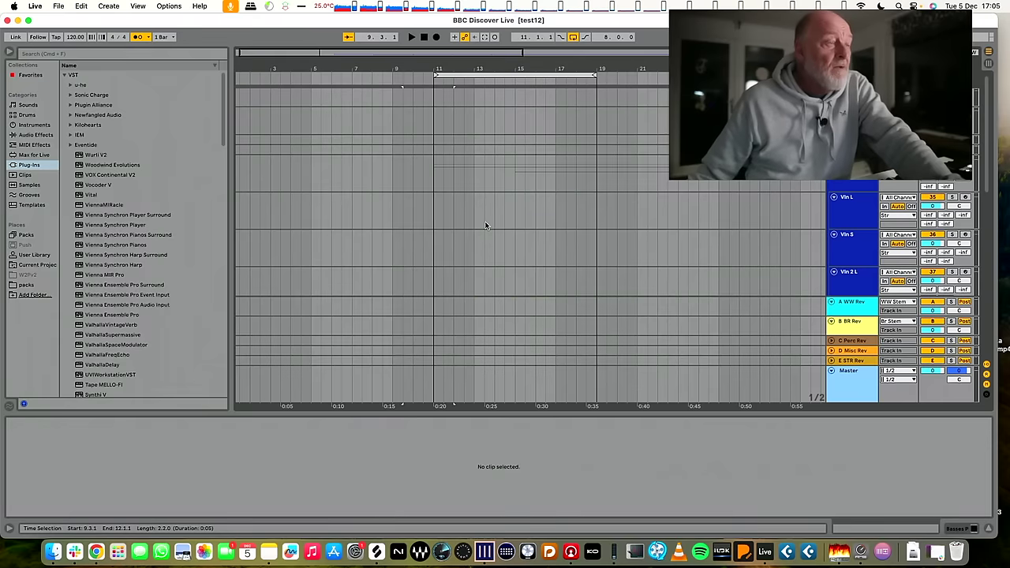
scroll(486, 225, down, 4)
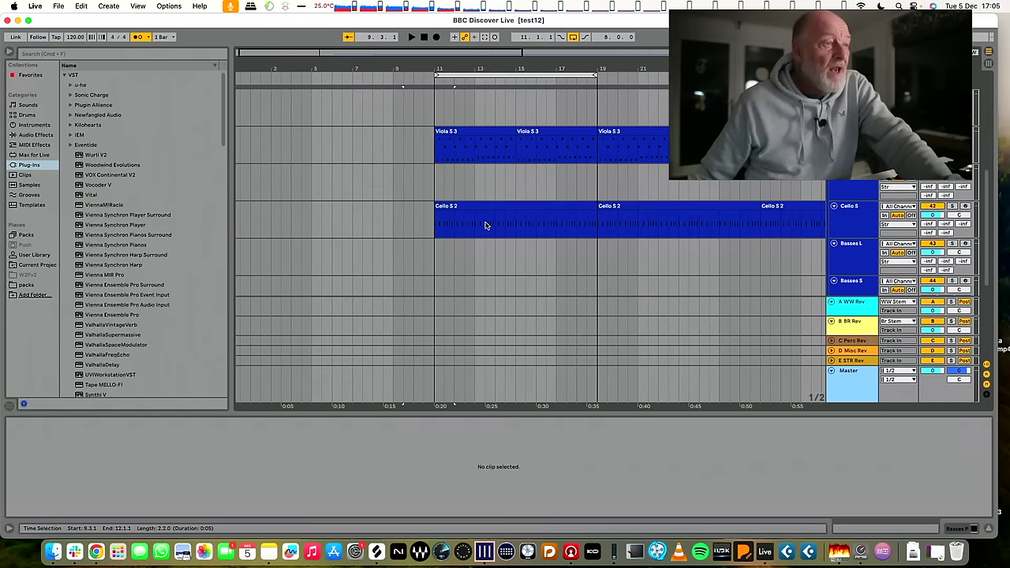
scroll(485, 225, down, 5)
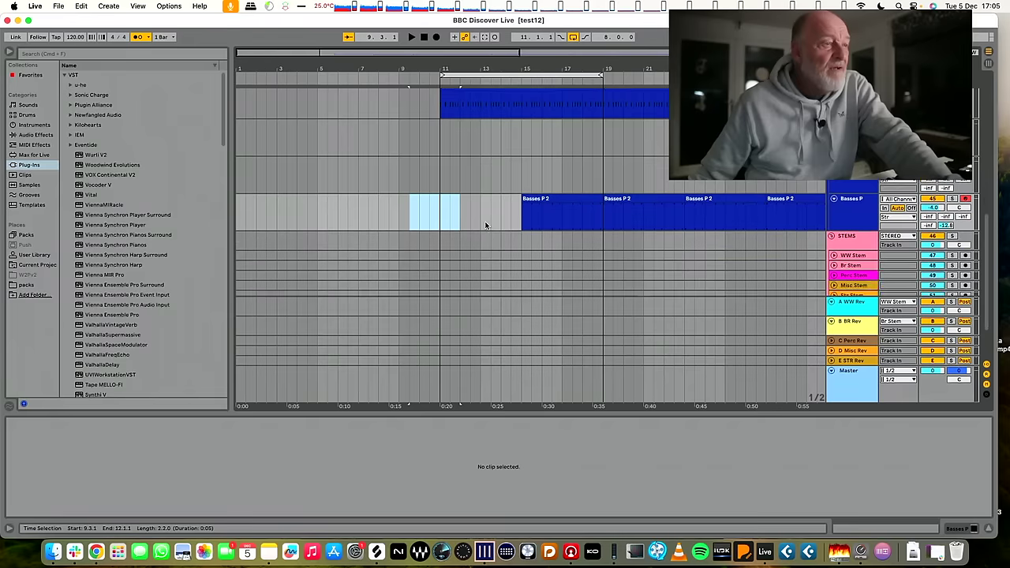
scroll(525, 211, up, 4)
scroll(524, 211, up, 4)
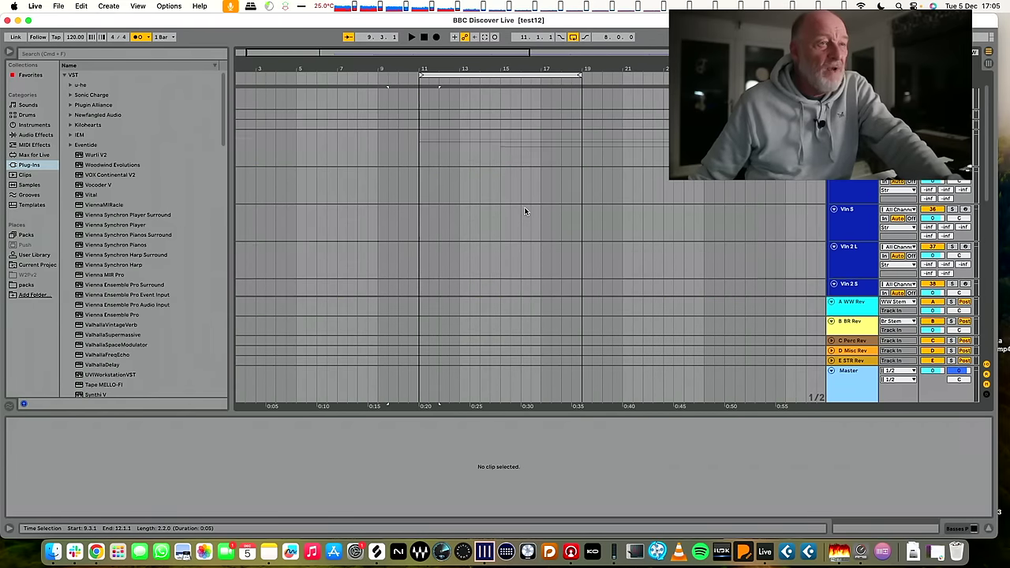
scroll(525, 236, up, 2)
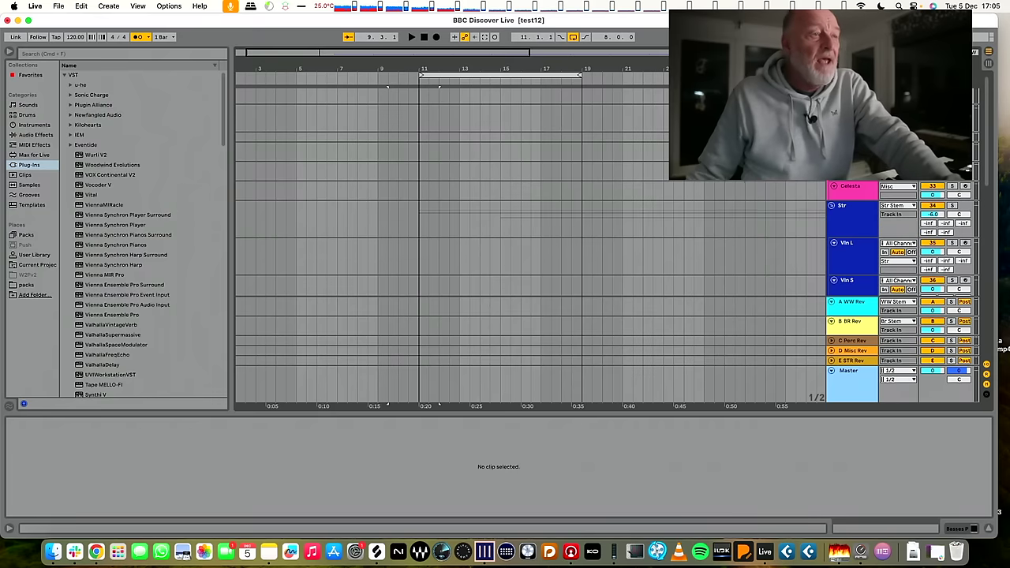
click(852, 171)
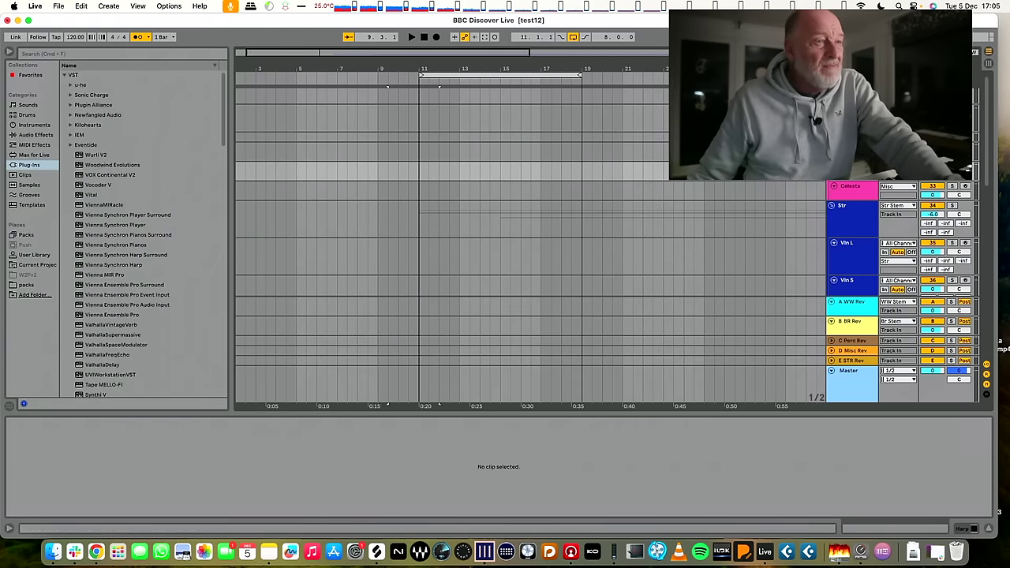
scroll(849, 186, up, 1)
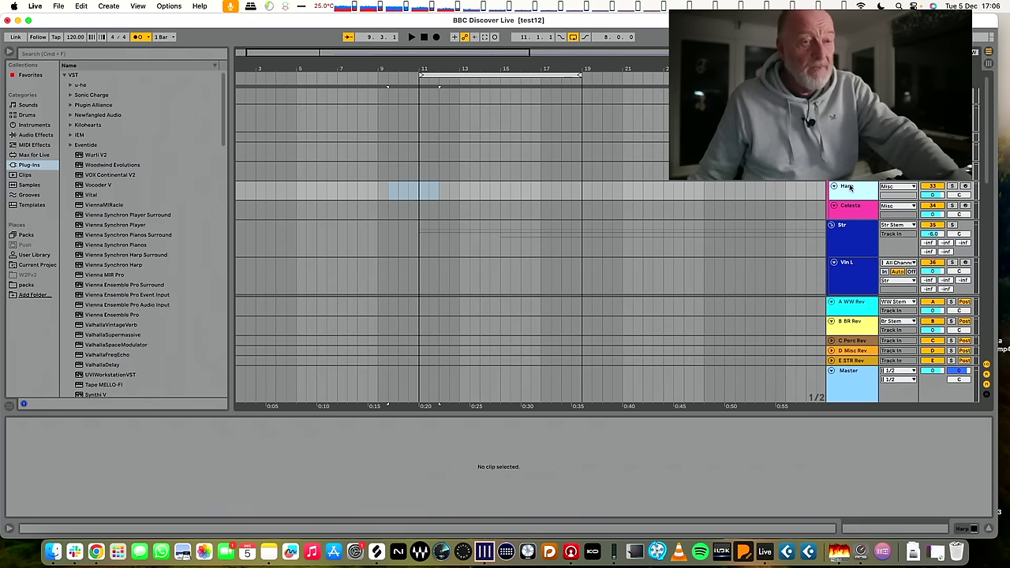
double_click(846, 186)
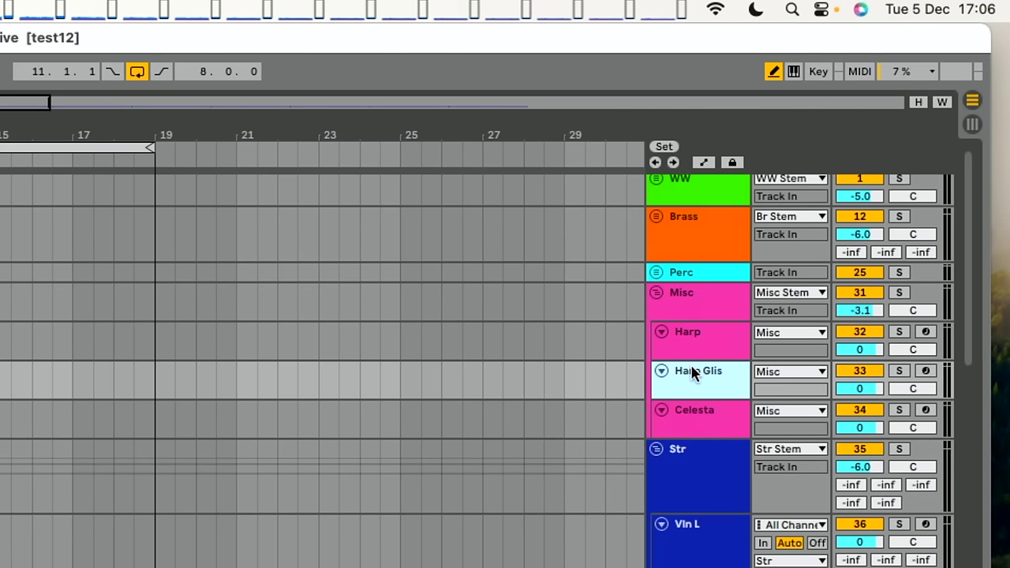
- Record a rising harp glissando into the Harp Glis lane around bars 23–25
click(333, 366)
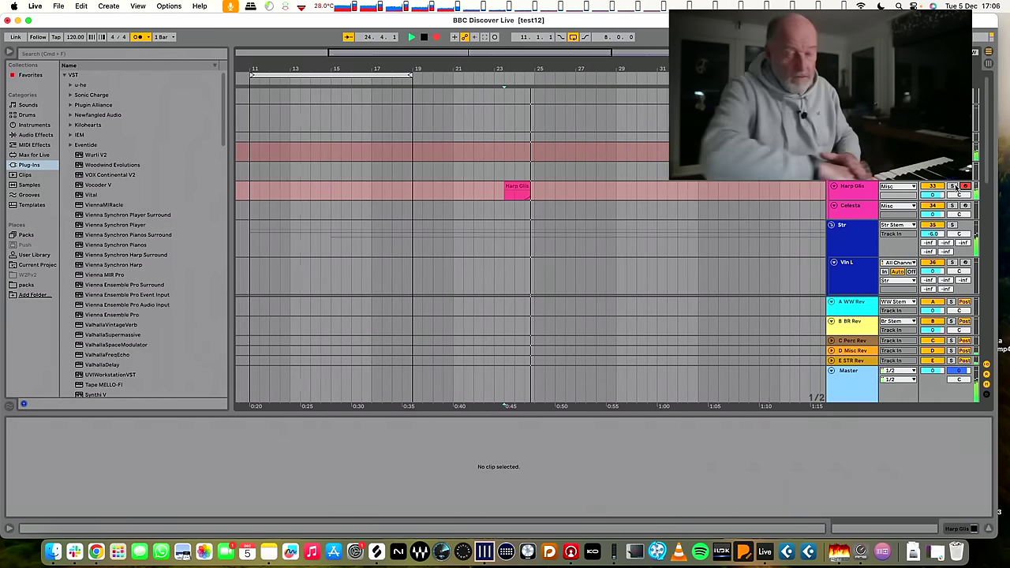
key(space)
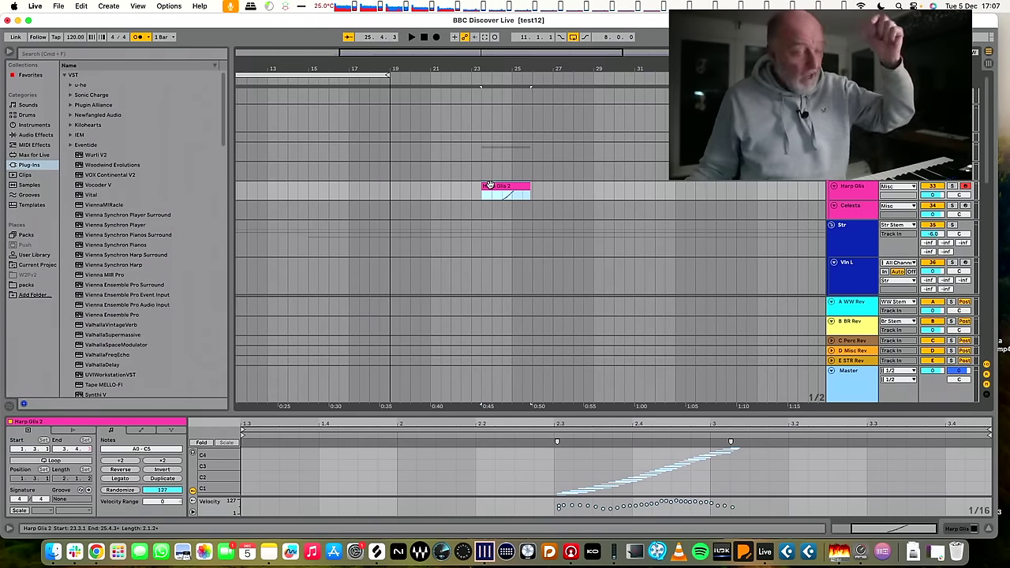
- Set the loop range to the Harp Glis 2 clip (bars 23–25) and arm the STEREO track
scroll(536, 183, left, 1)
scroll(536, 182, left, 1)
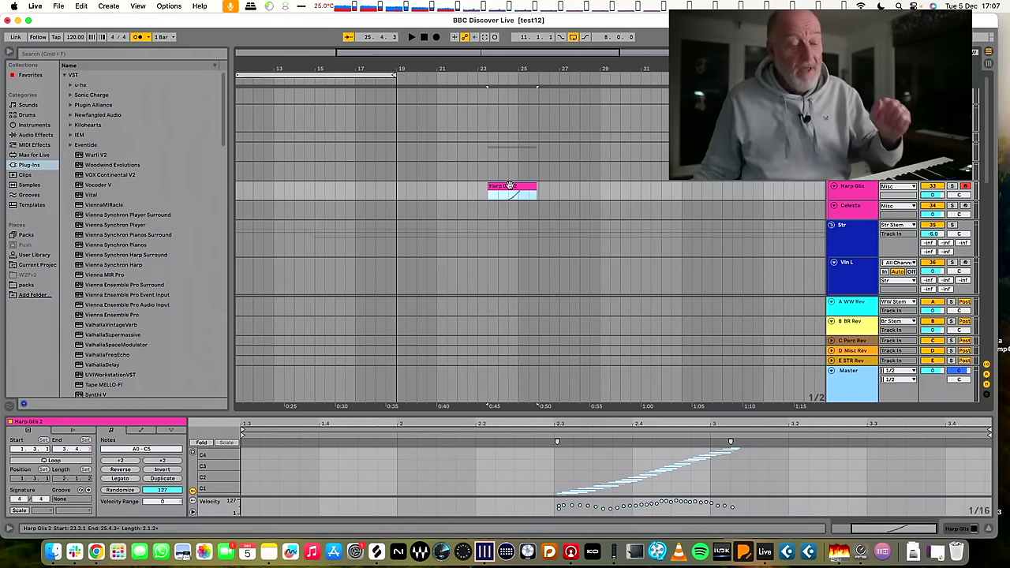
click(518, 186)
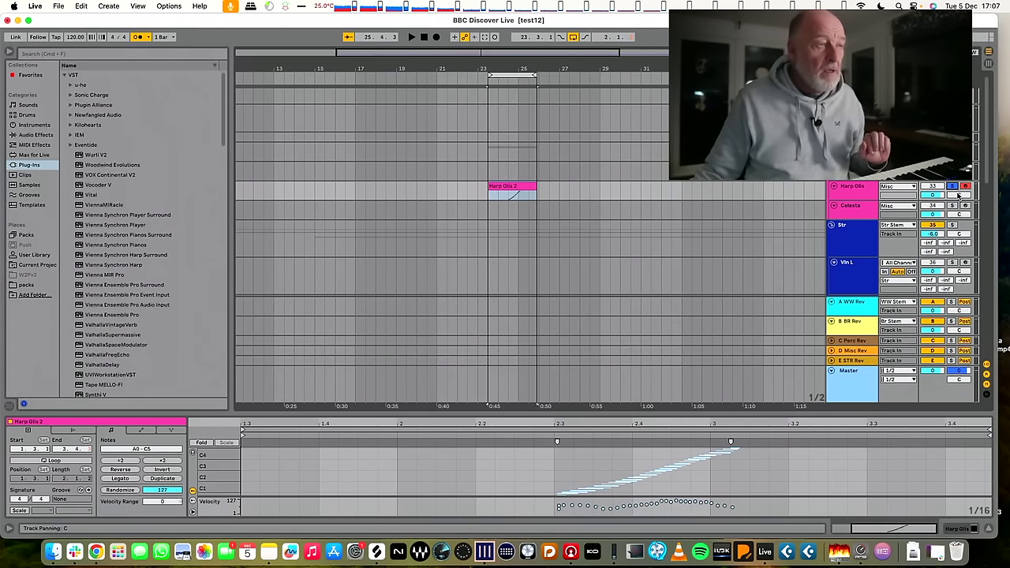
scroll(695, 200, down, 10)
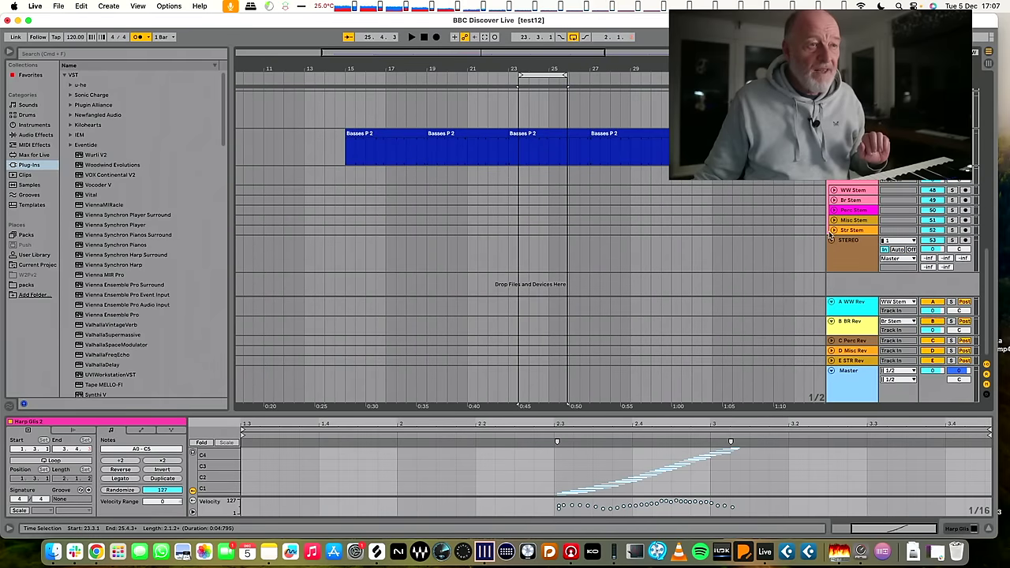
click(965, 241)
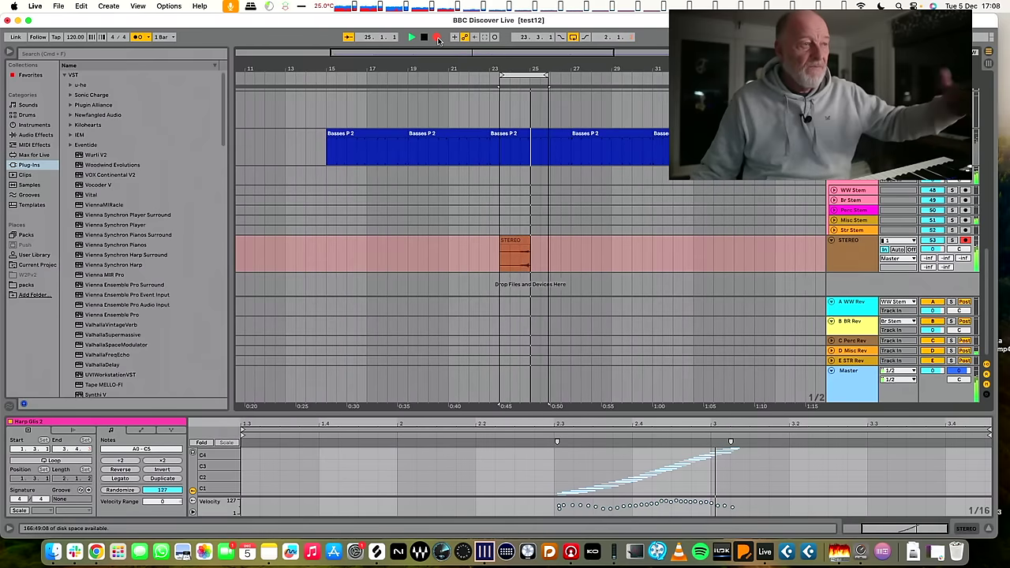
- Stop the STEREO audio recording and select the Harp Glis track
key(space)
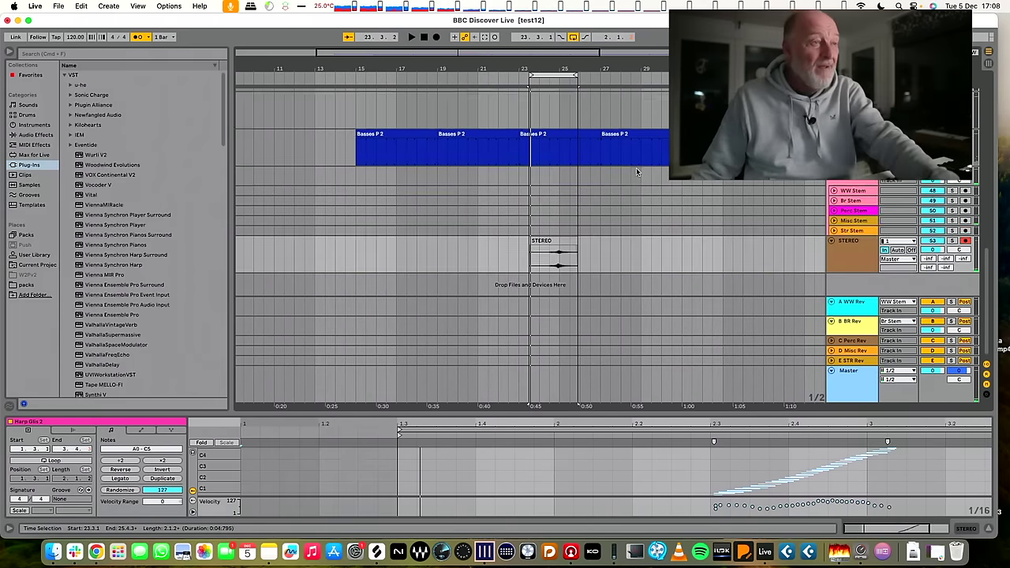
scroll(634, 166, up, 5)
scroll(636, 168, up, 8)
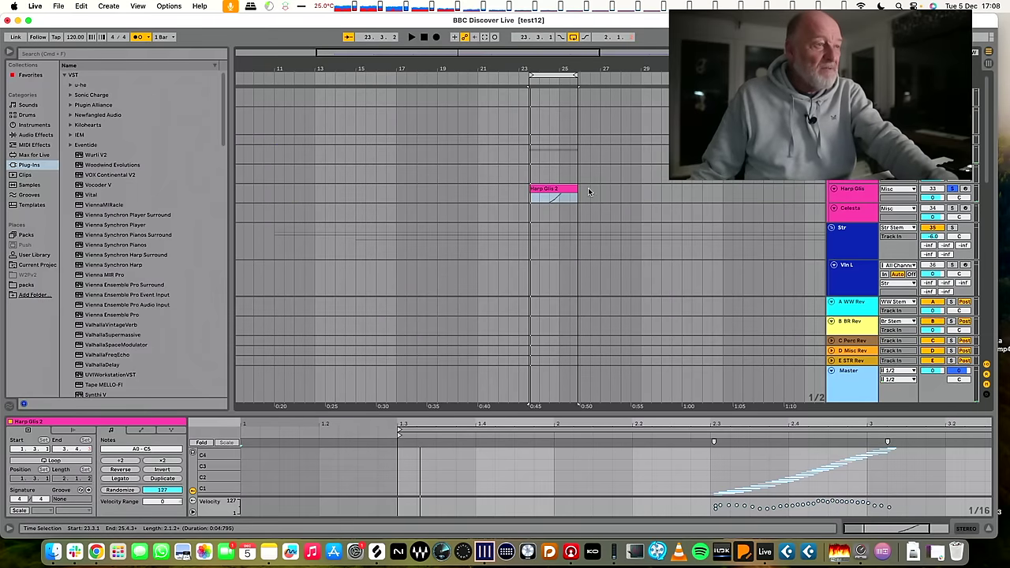
click(550, 188)
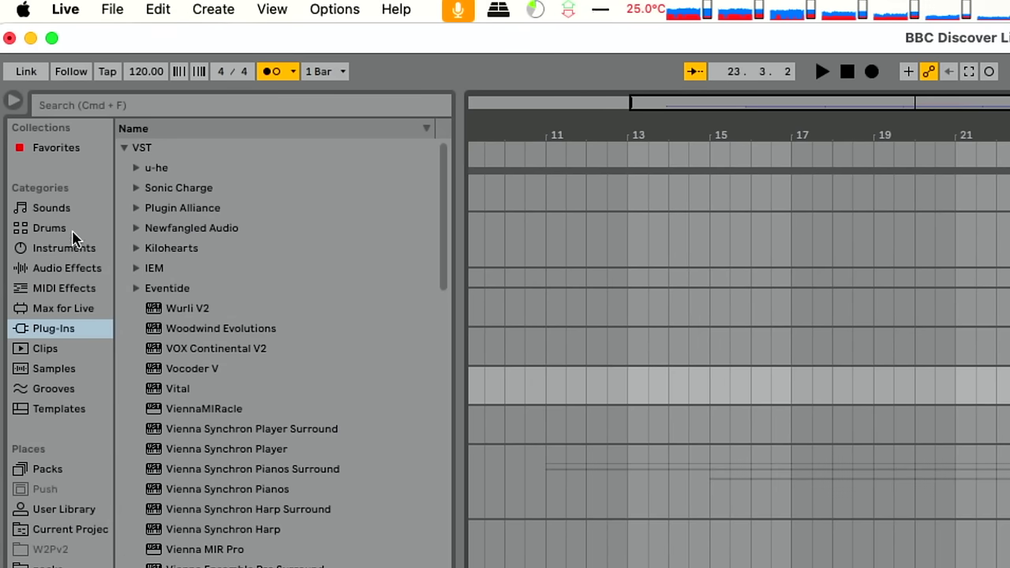
- In the browser's MIDI Effects > Scale folder, select Minor Harmonic.adv
click(56, 288)
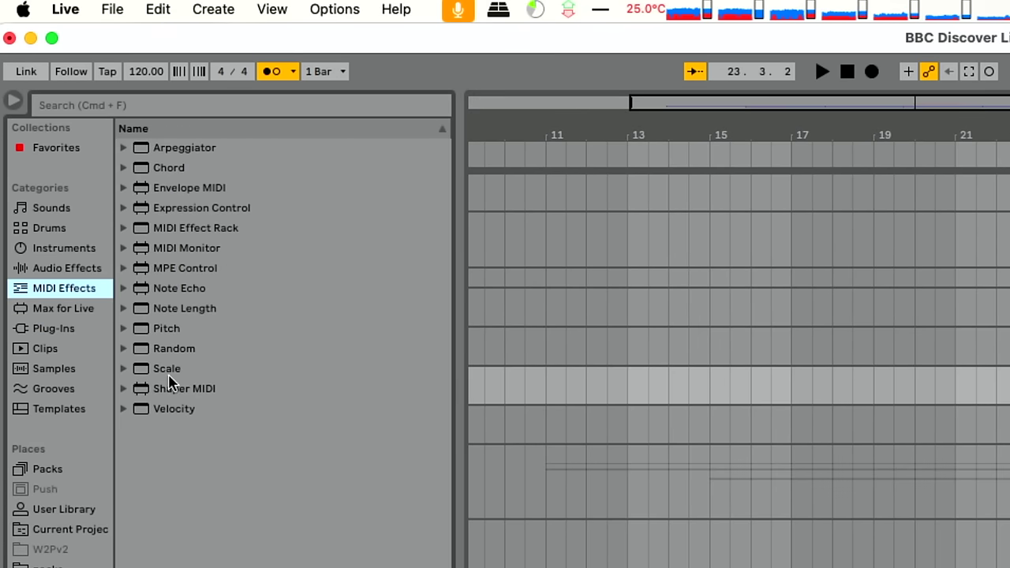
click(124, 369)
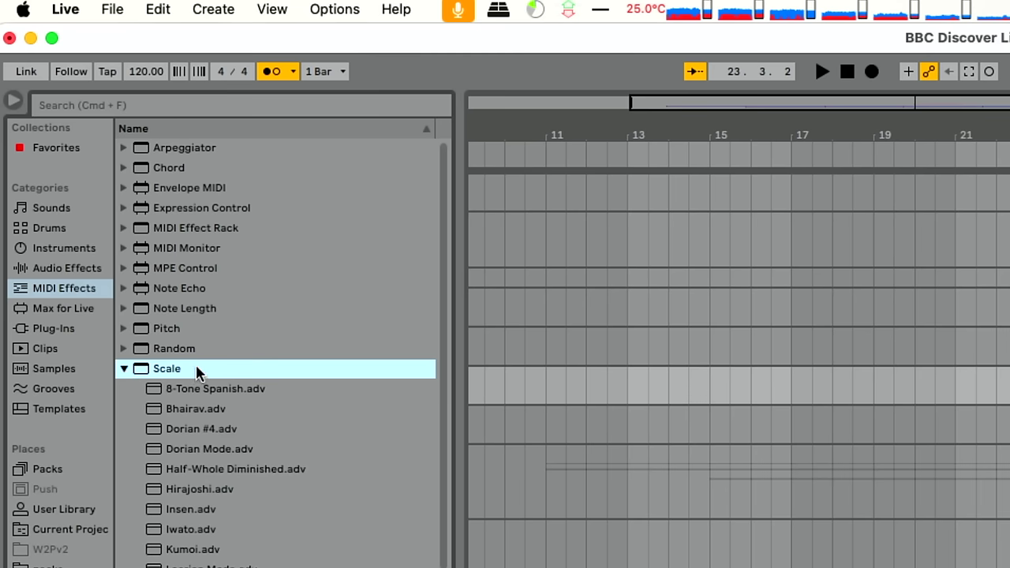
scroll(265, 457, down, 5)
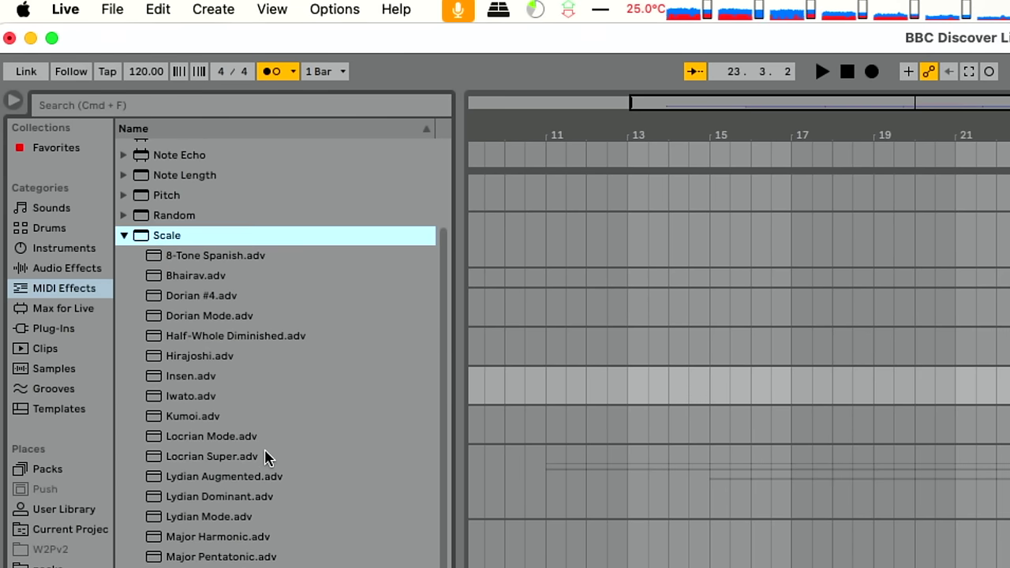
scroll(266, 456, down, 3)
scroll(266, 458, up, 4)
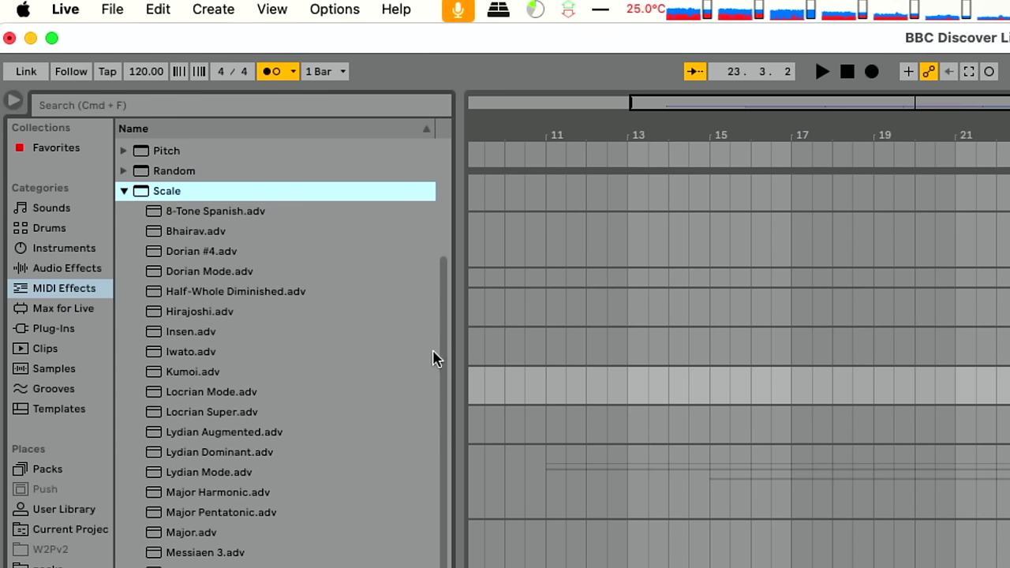
scroll(237, 346, down, 1)
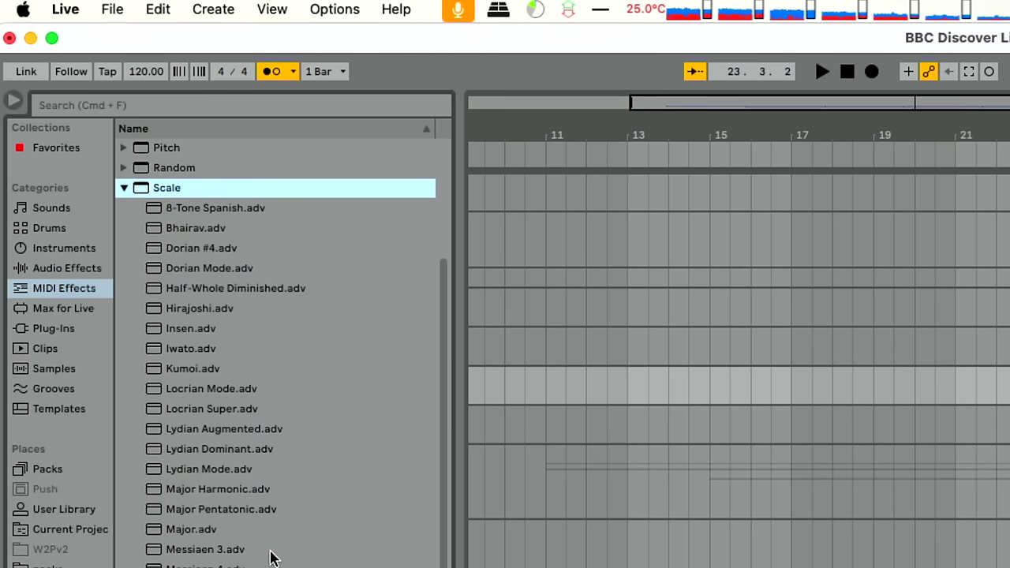
scroll(270, 558, up, 1)
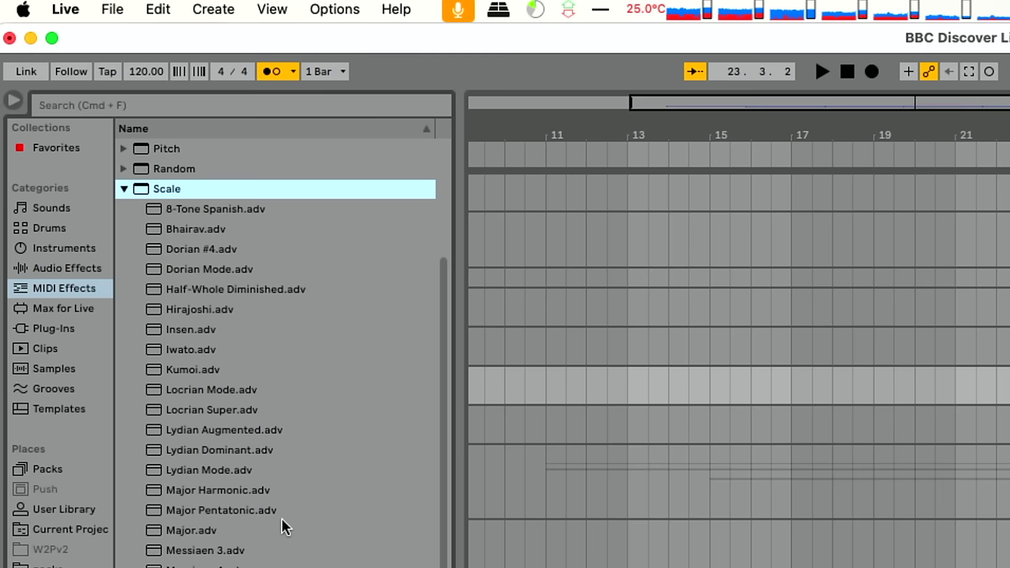
scroll(285, 527, down, 5)
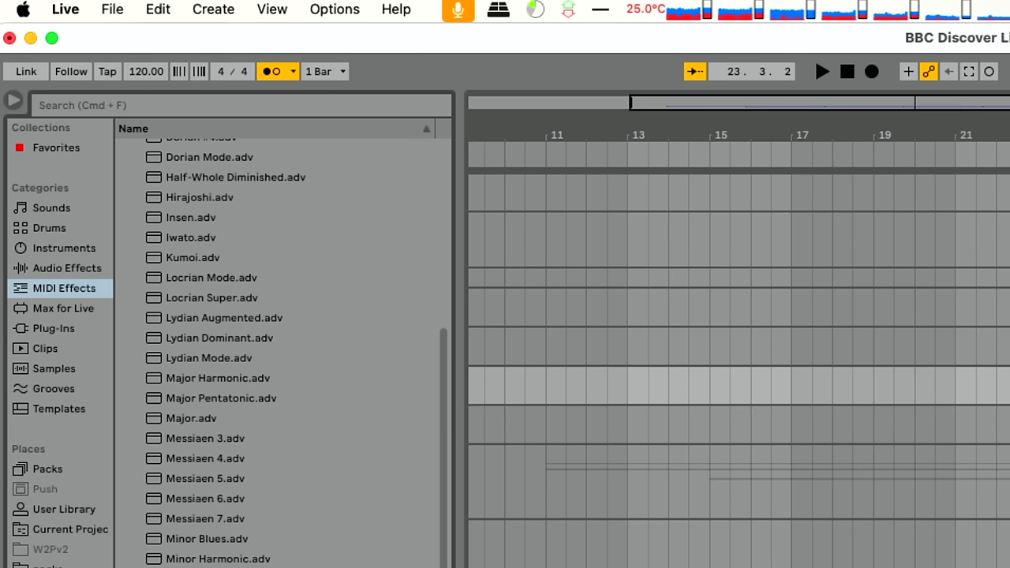
click(210, 562)
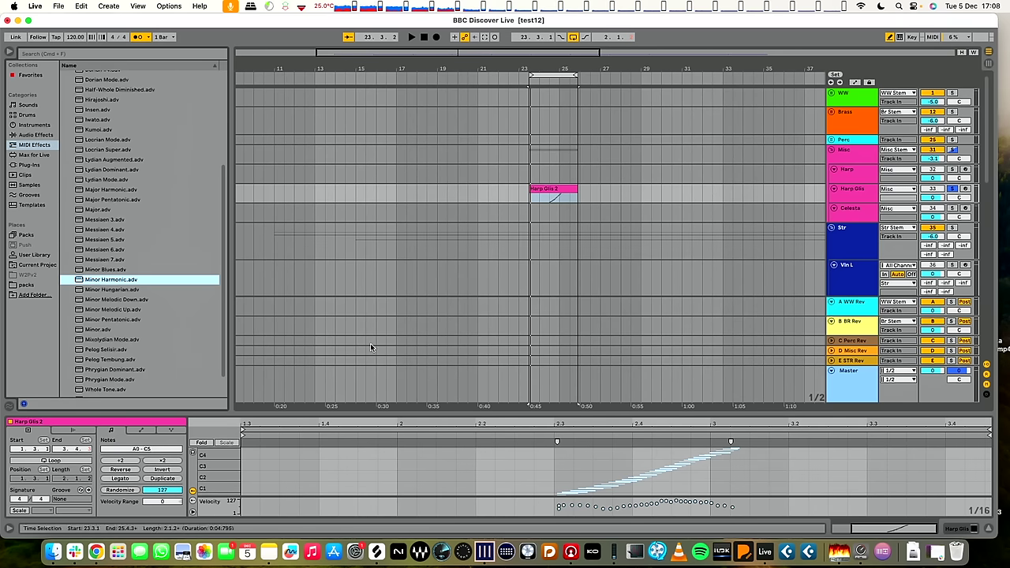
- Load Minor Harmonic.adv onto the Harp Glis track and play the glissando to hear it
click(220, 427)
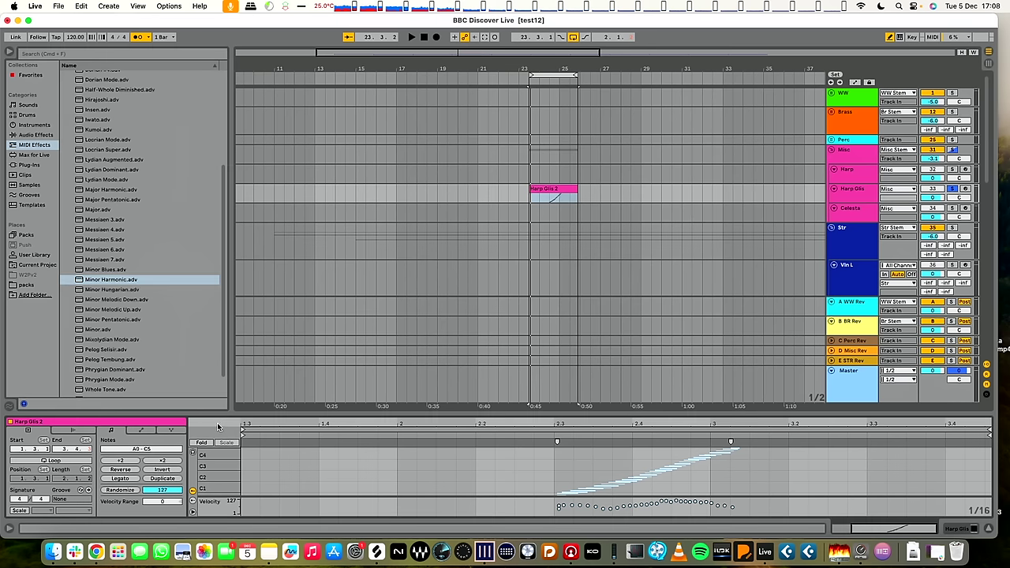
drag(548, 187, 547, 188)
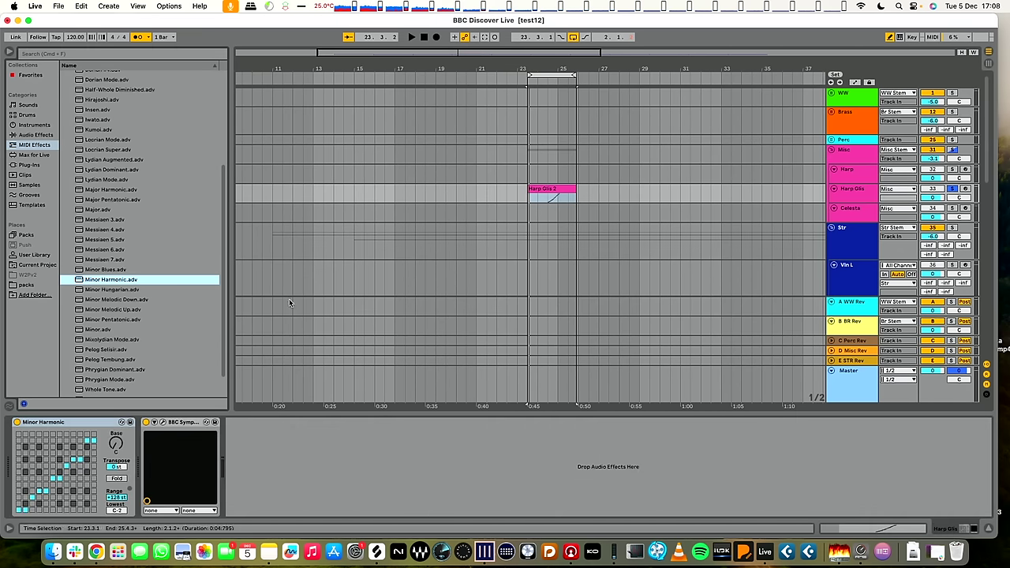
key(ctrl+Up)
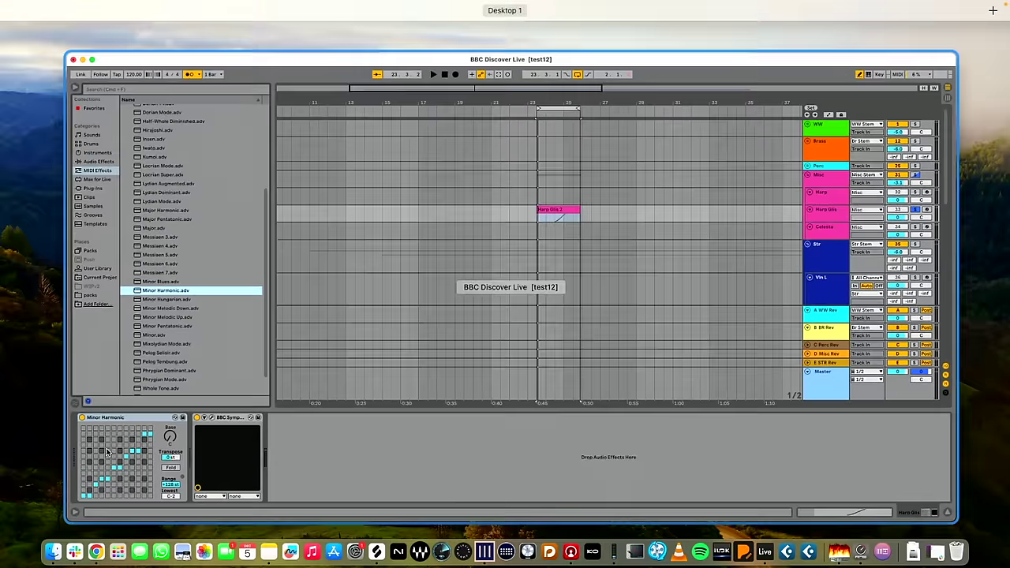
click(120, 423)
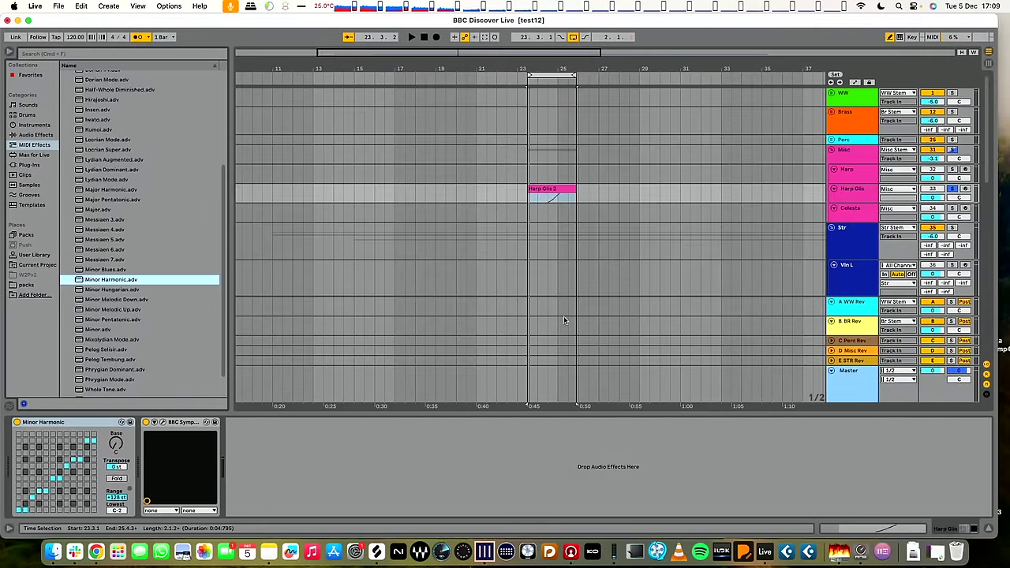
key(space)
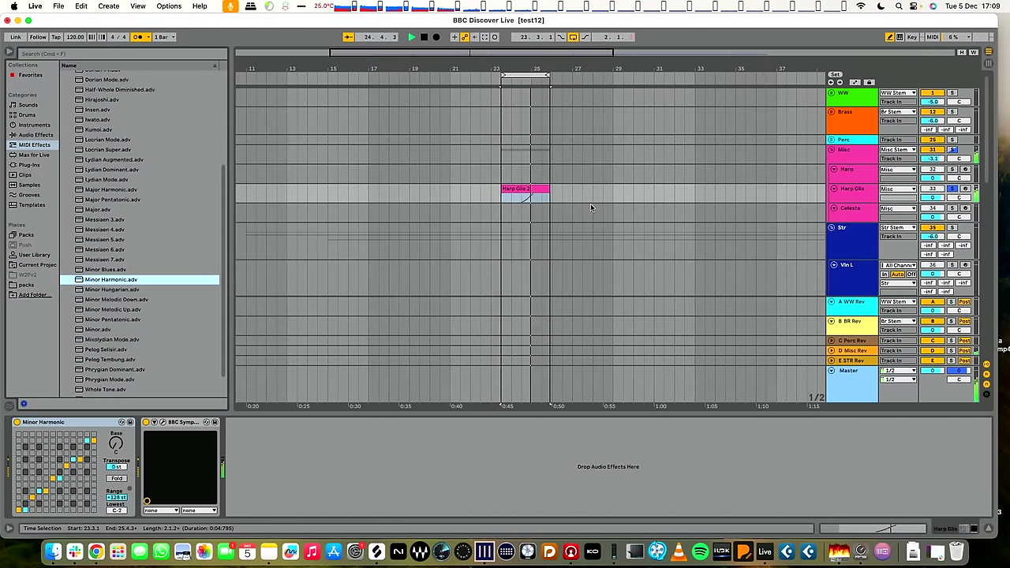
scroll(630, 235, down, 10)
scroll(629, 235, left, 5)
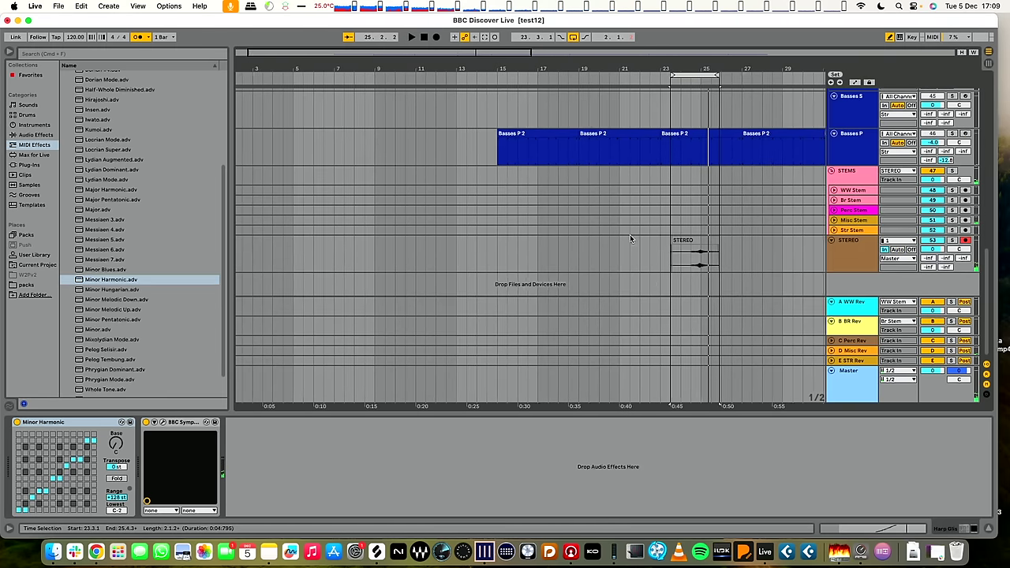
- Record bars 20.3 to 27 into the STEREO track
click(703, 249)
drag(740, 249, 596, 249)
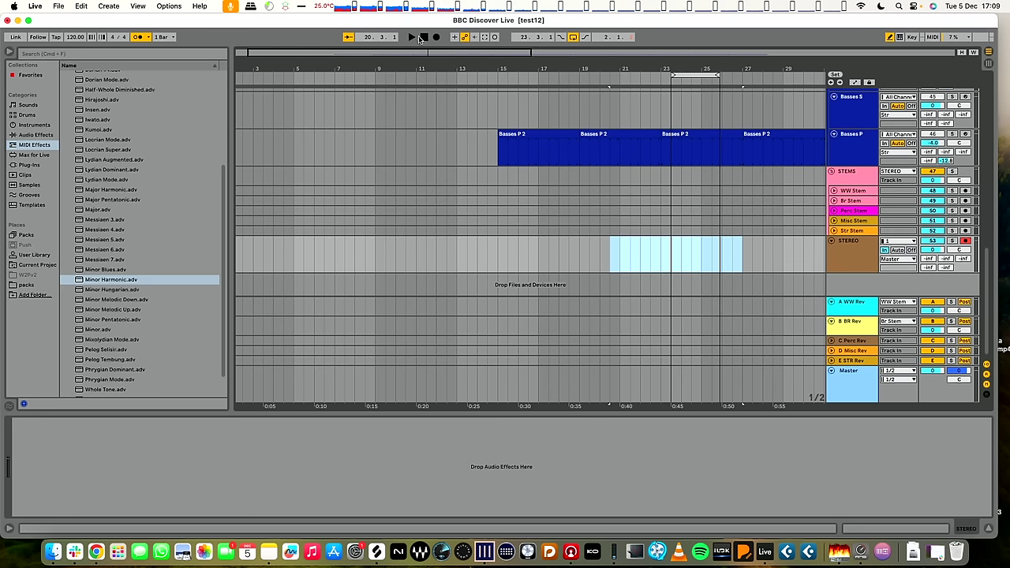
key(space)
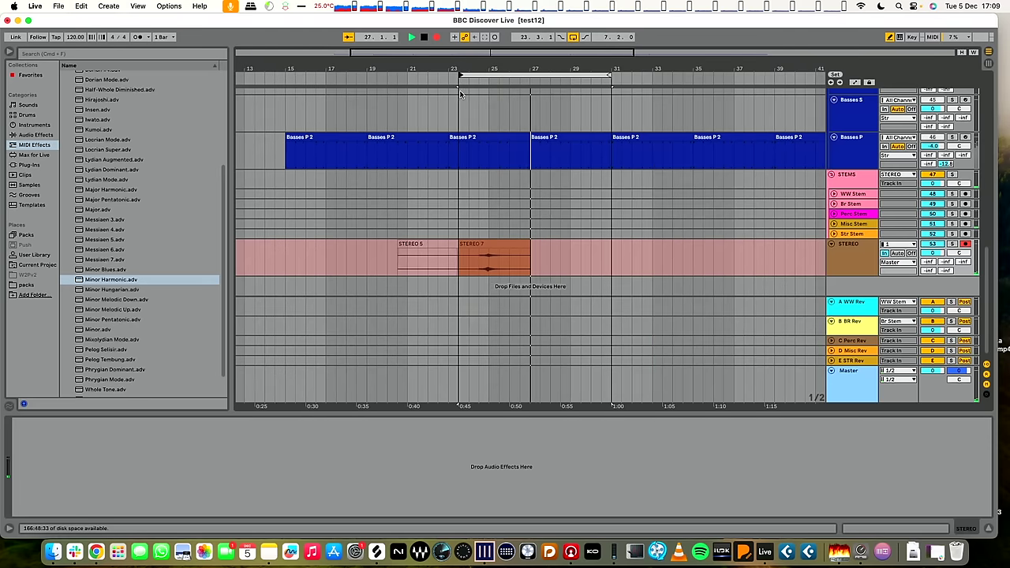
key(space)
- With the new STEREO 7 clip selected, insert a new audio track below STEREO
click(486, 244)
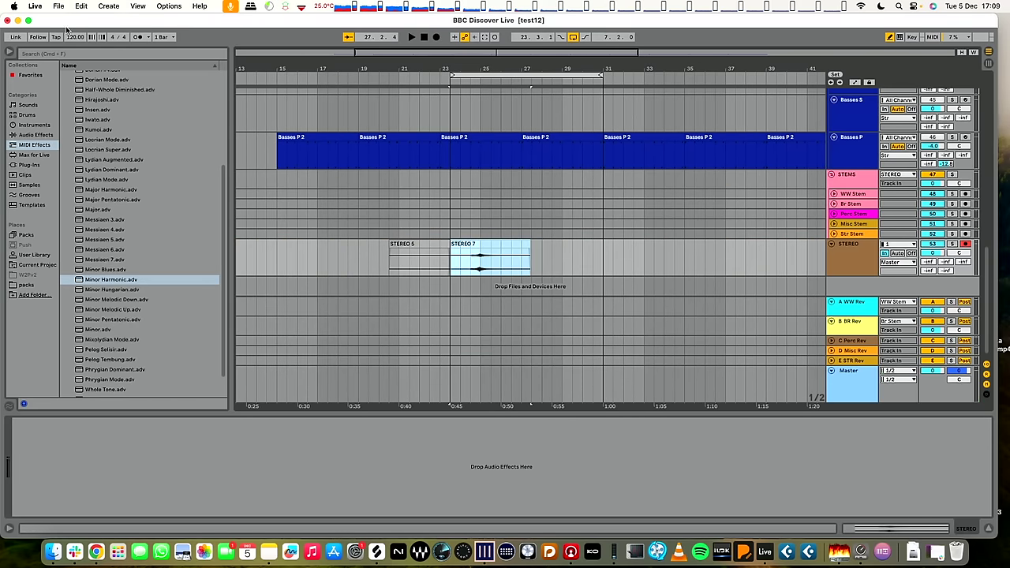
click(109, 6)
click(126, 19)
- Paste the STEREO 7 recording onto the new audio track at 25.1.1
drag(562, 229, 488, 228)
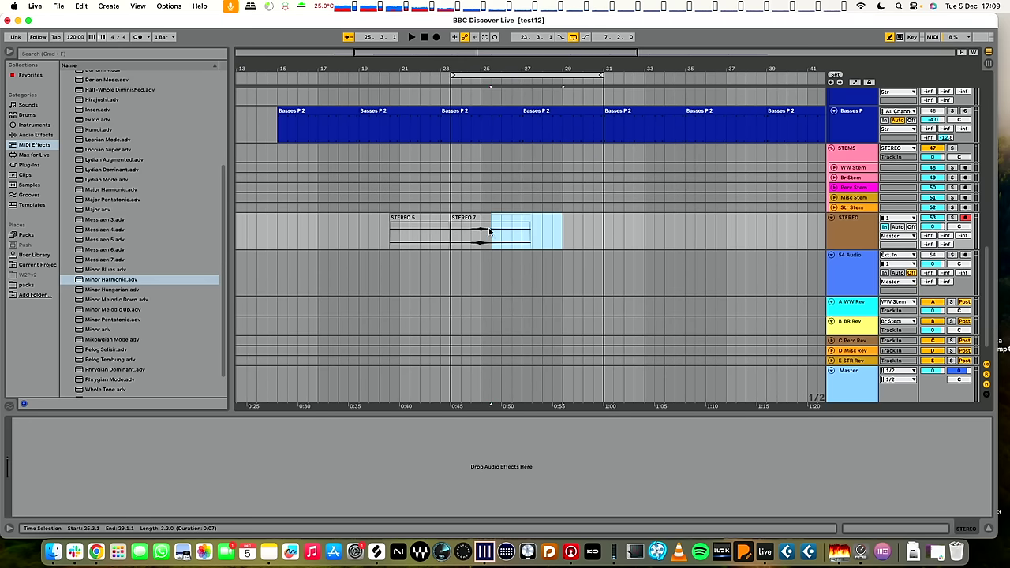
click(479, 288)
key(super+alt+v)
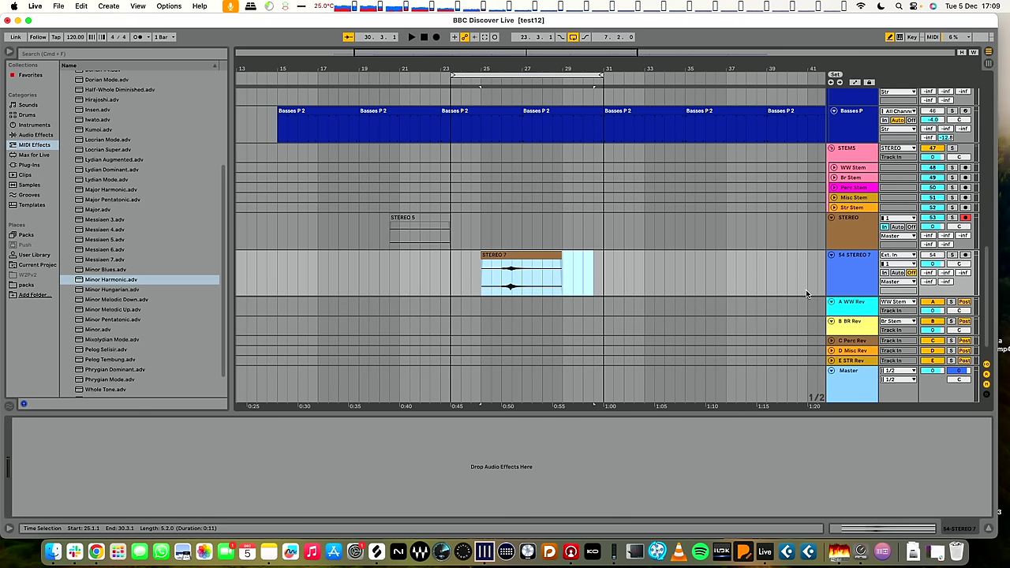
- Rename the new track 'Harp Gliss' and step the selection up through the tracks
click(857, 257)
key(super+f)
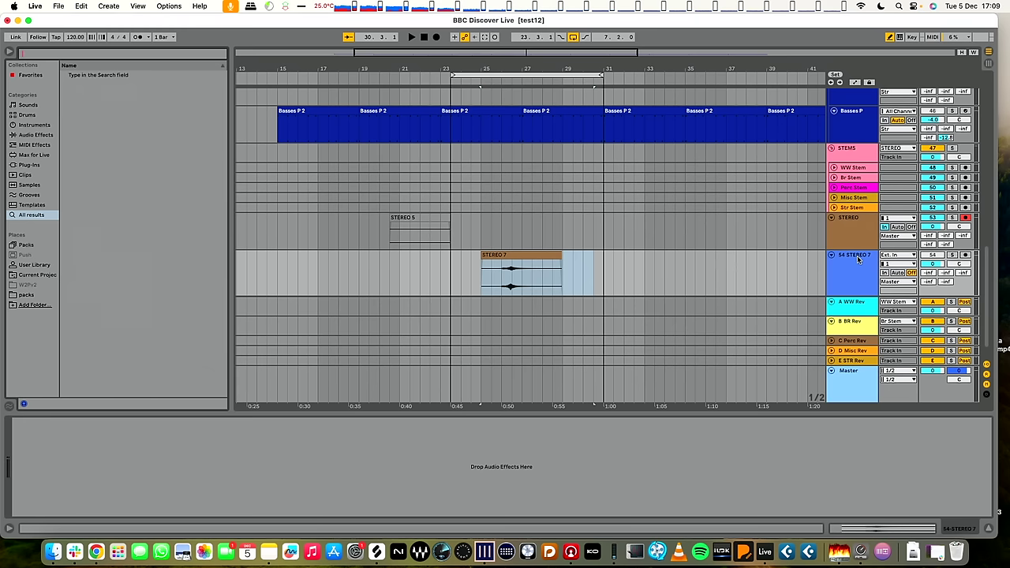
click(855, 259)
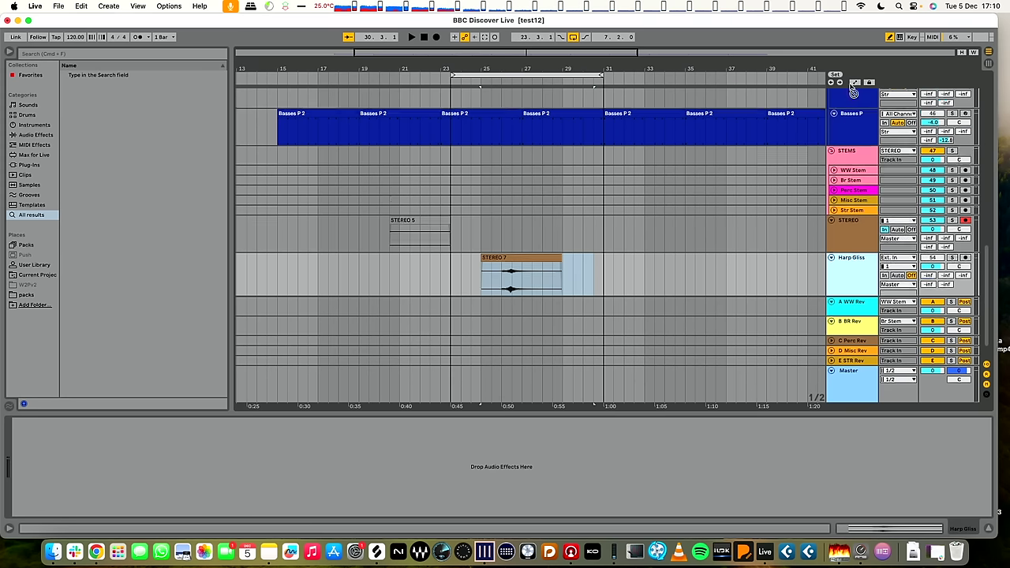
key(BackSpace)
key(Up)
key(Up)
key(Up)
key(Up)
key(Up)
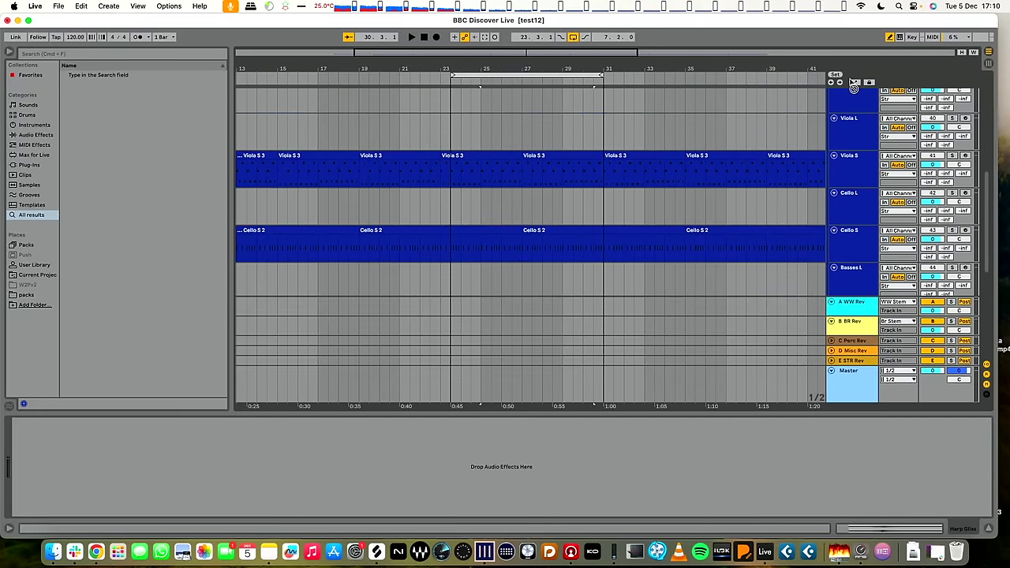
key(Up)
key(Up)
key(Up)
key(Up)
key(Up)
key(Up)
key(Up)
key(Up)
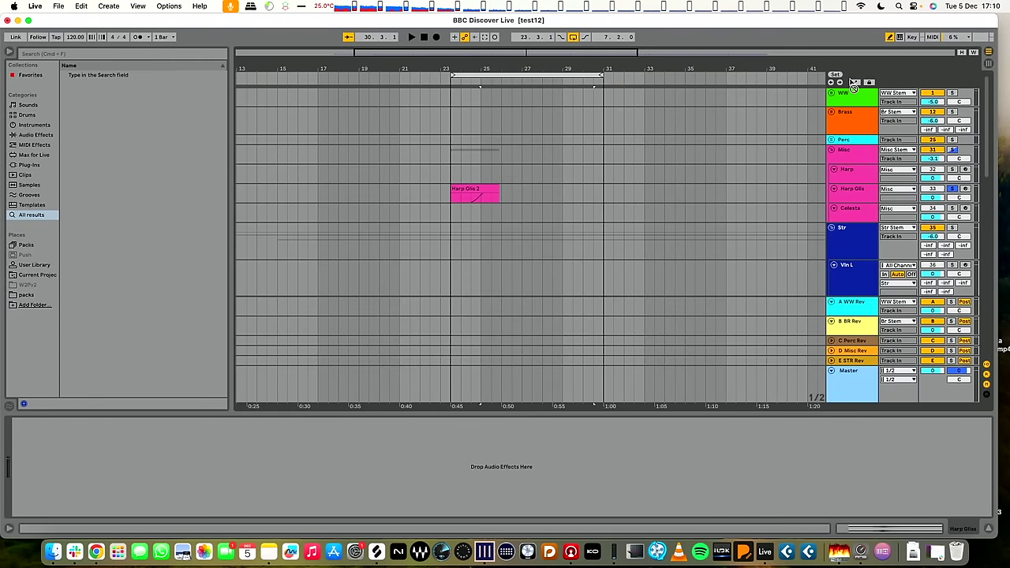
- Move the Harp Gliss track below Harp Glis and delete the Harp Glis 2 MIDI clip
drag(851, 93, 850, 203)
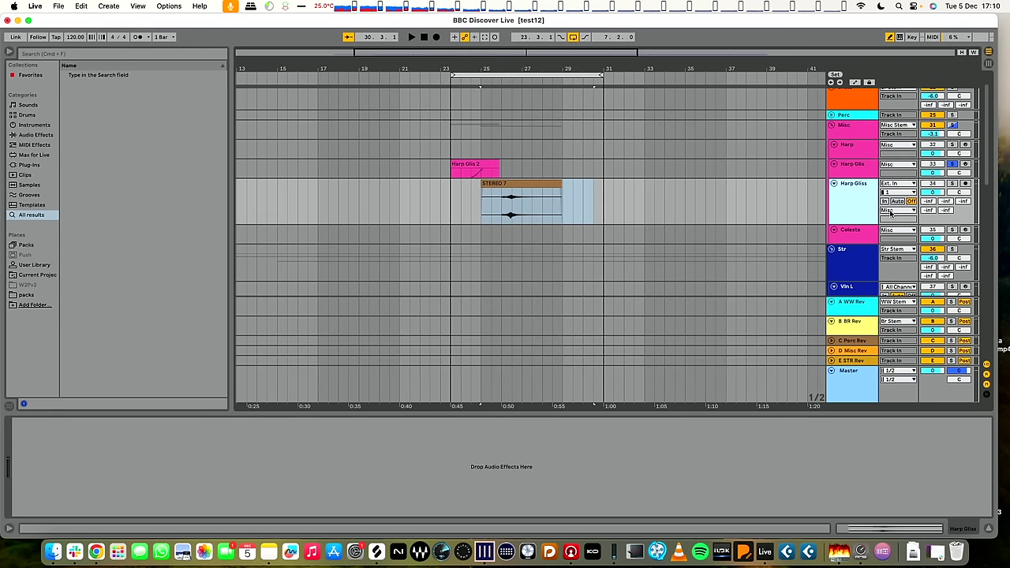
scroll(561, 183, right, 2)
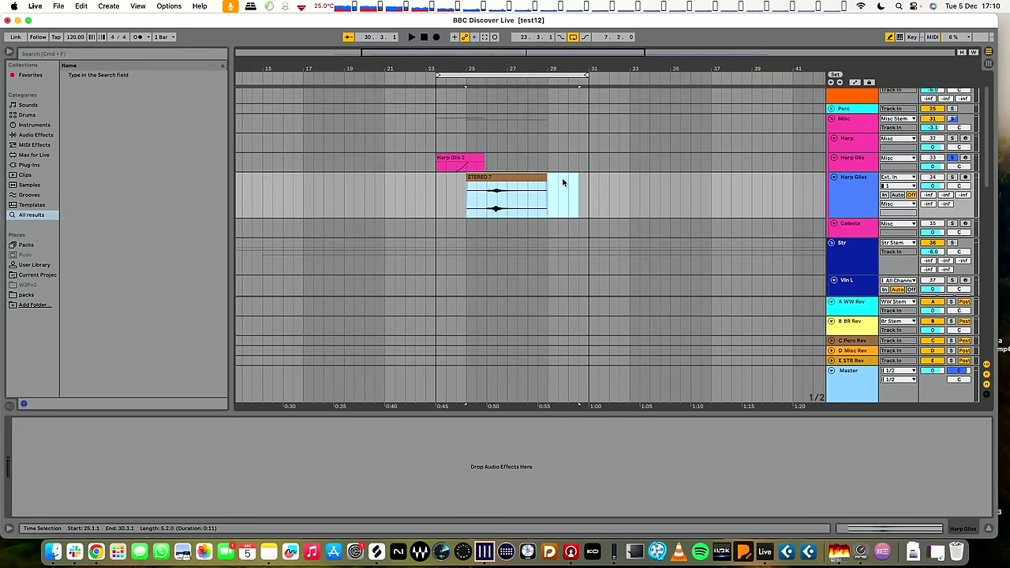
click(454, 159)
key(Delete)
- Zoom in and play back the recorded glissando on Harp Gliss
key(plus)
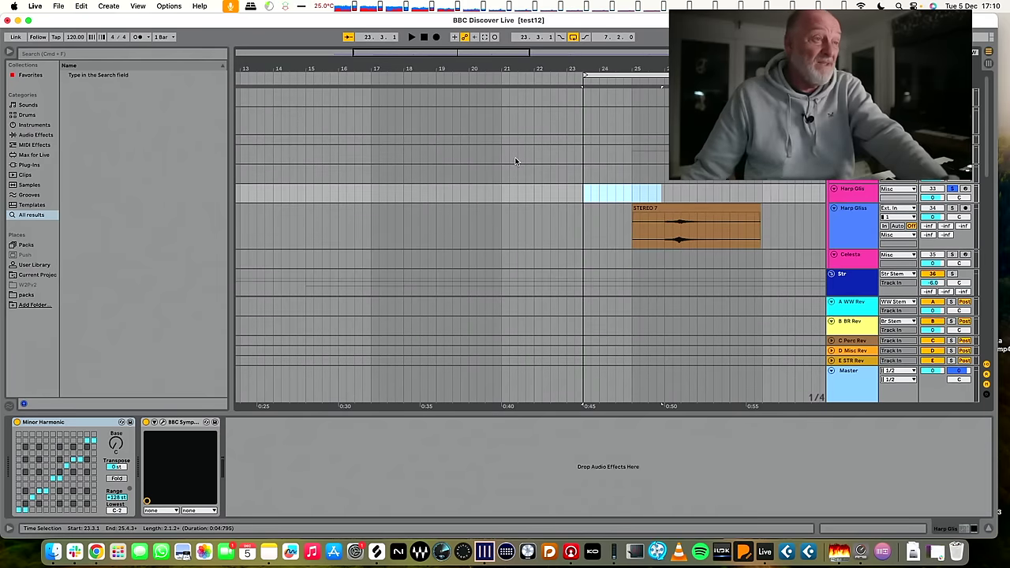
scroll(594, 163, right, 3)
key(space)
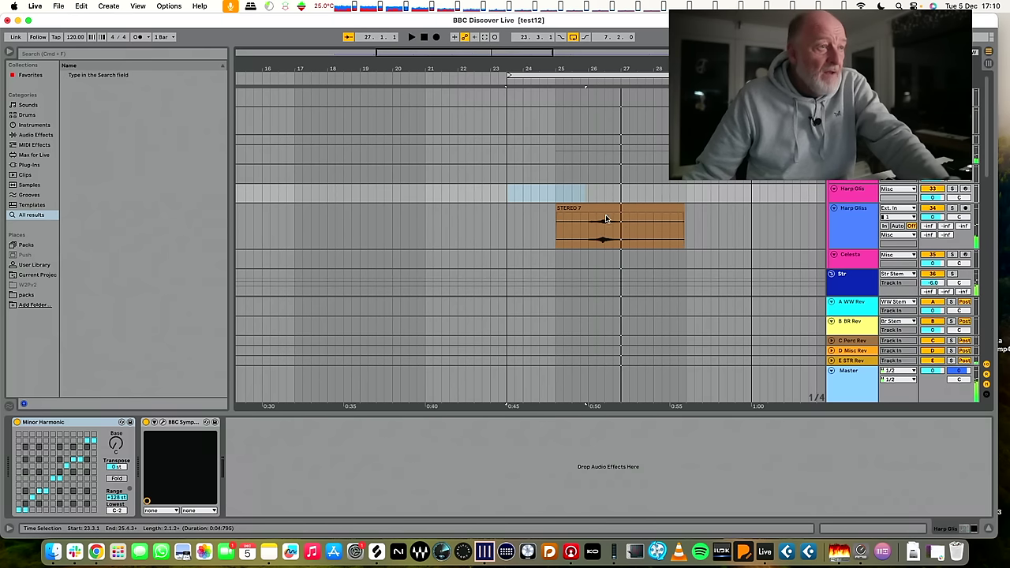
- Shift the STEREO 7 clip half a bar later to start at 25.3.1
click(606, 221)
click(646, 209)
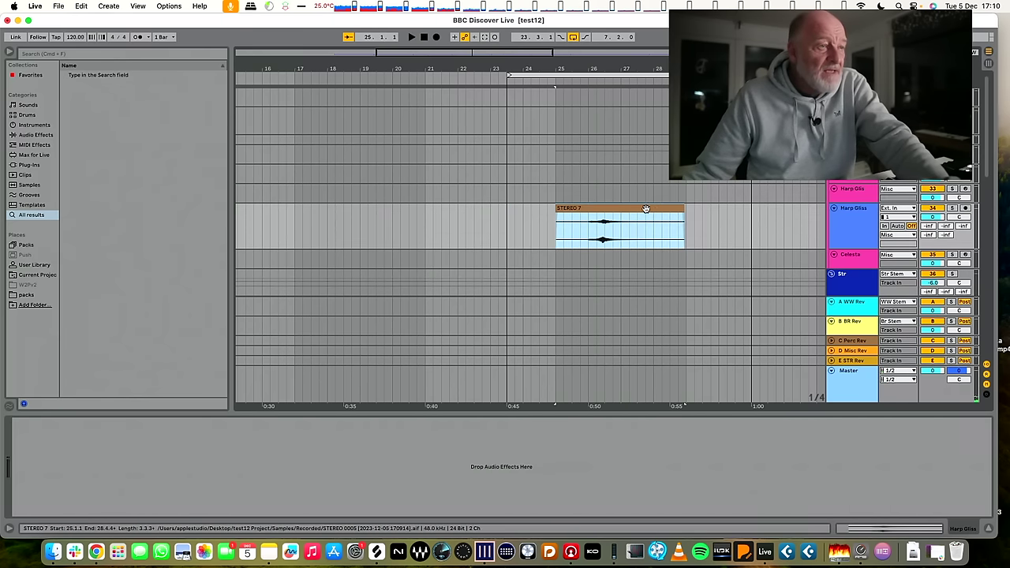
drag(646, 209, 656, 208)
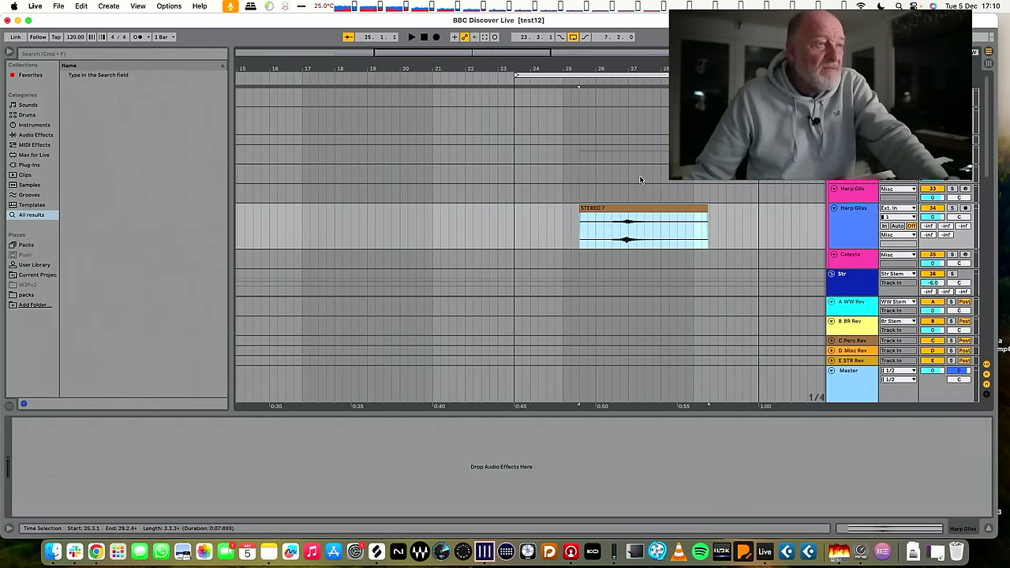
- Play the arrangement from around bar 11 to check the glissando timing
scroll(629, 129, up, 10)
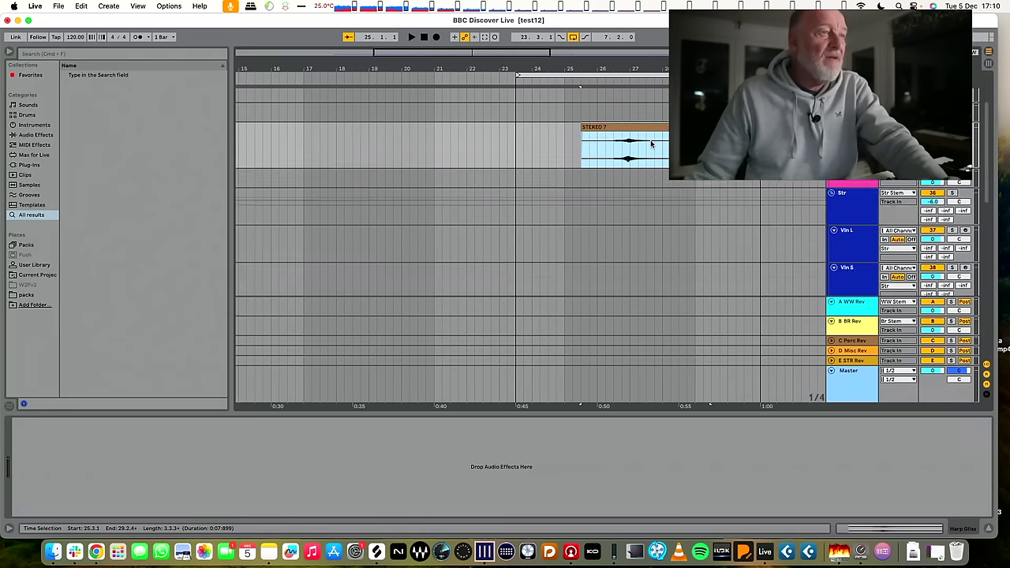
scroll(652, 144, left, 3)
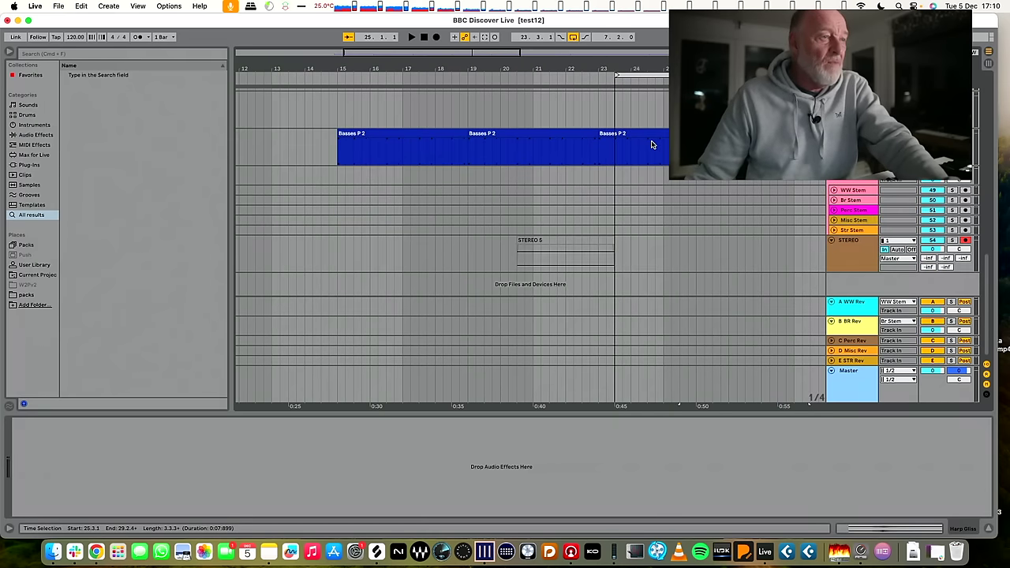
scroll(651, 144, up, 5)
key(space)
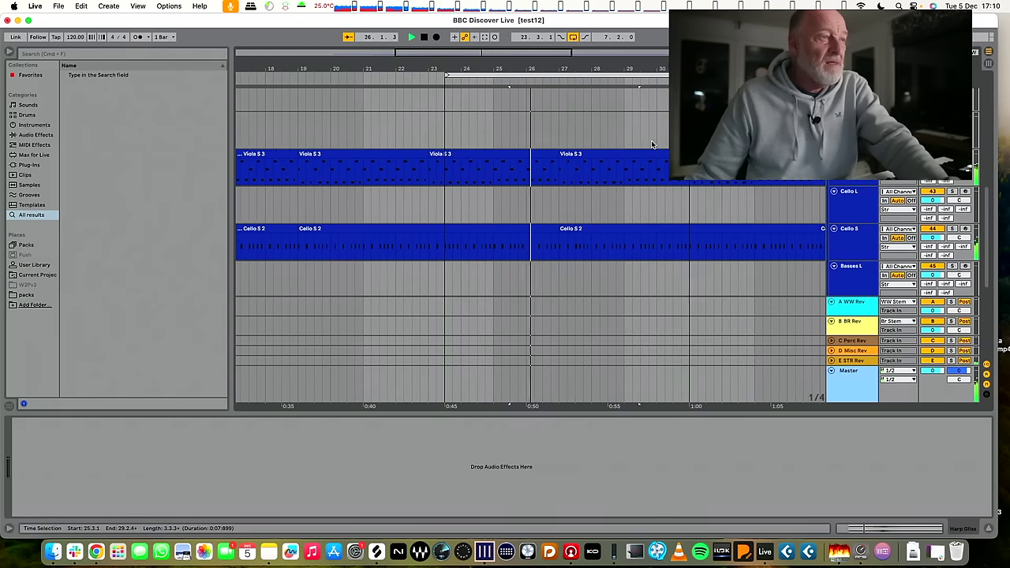
key(space)
scroll(654, 139, left, 12)
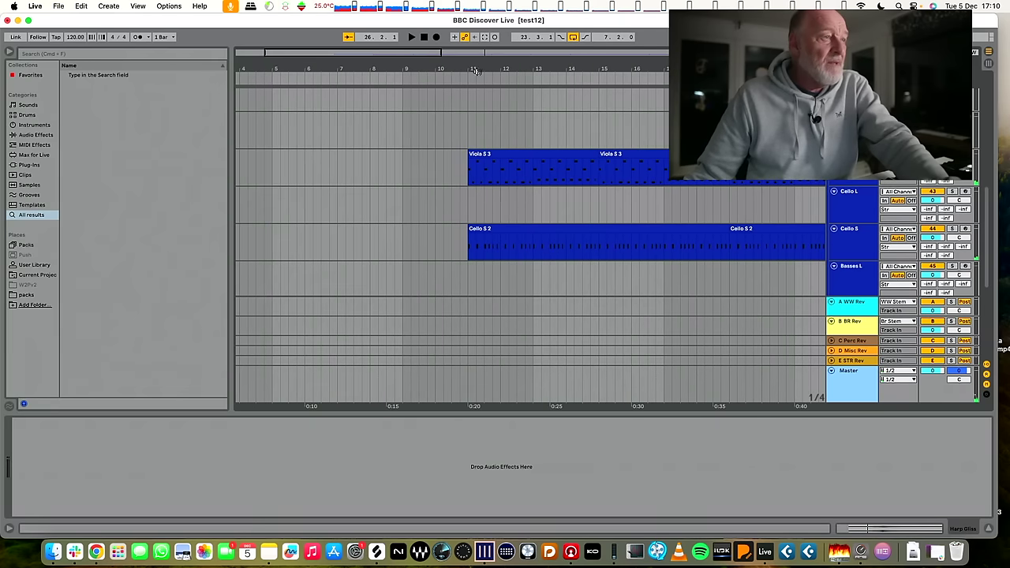
click(462, 76)
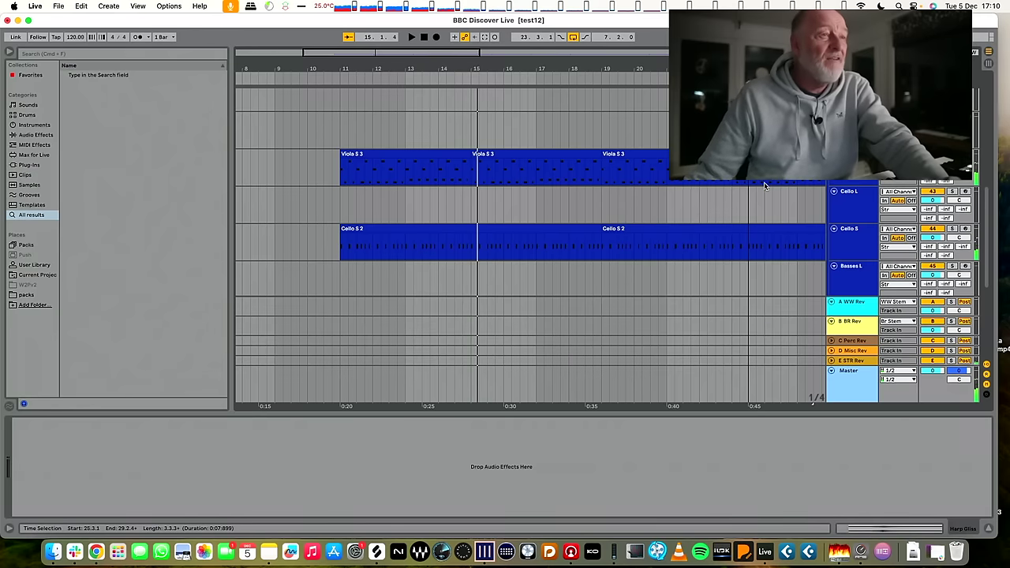
scroll(756, 195, up, 5)
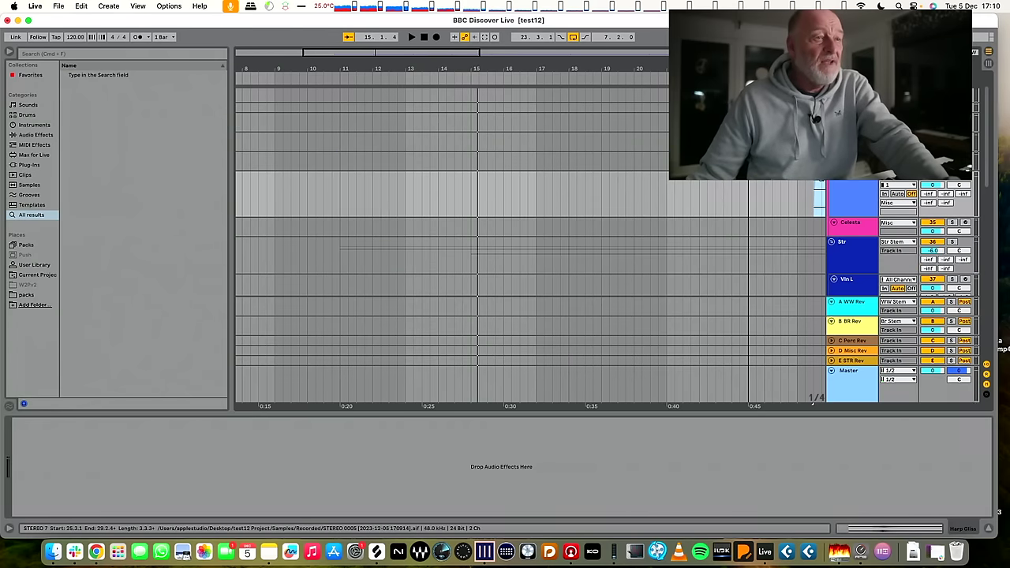
- With grid snapping off, move the STEREO 7 clip earlier to about 13.3
drag(820, 183, 442, 175)
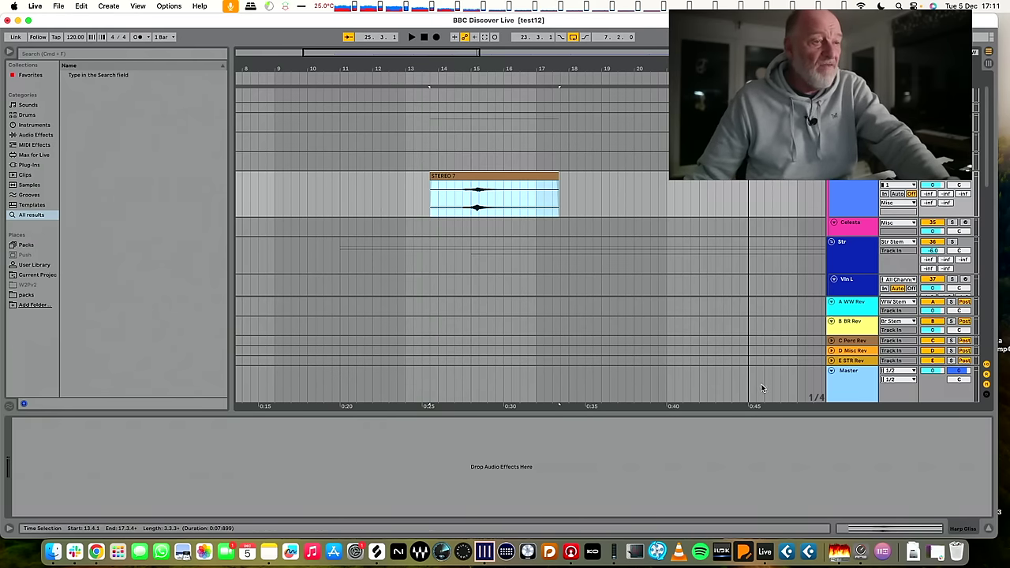
click(807, 401)
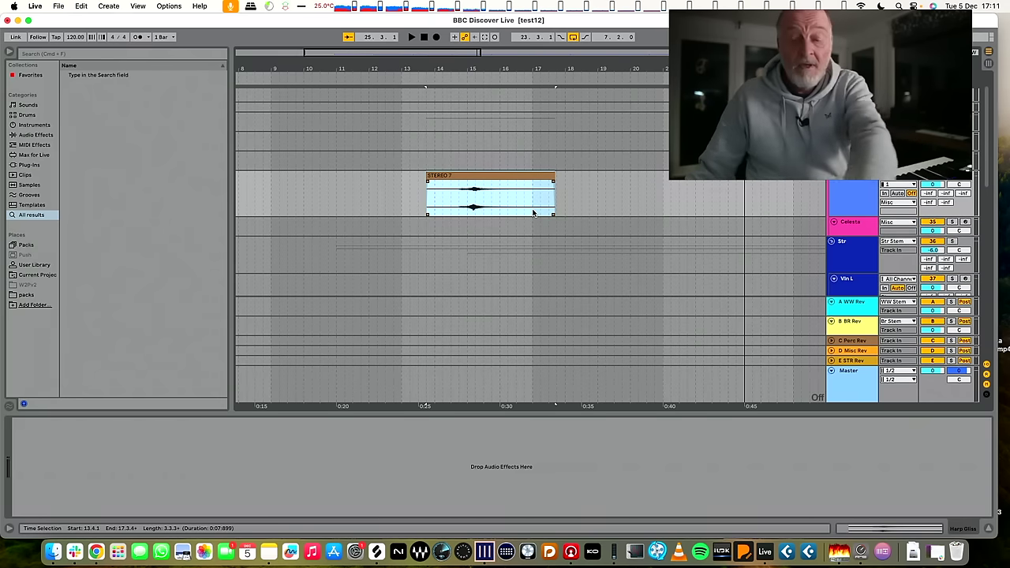
scroll(532, 210, up, 6)
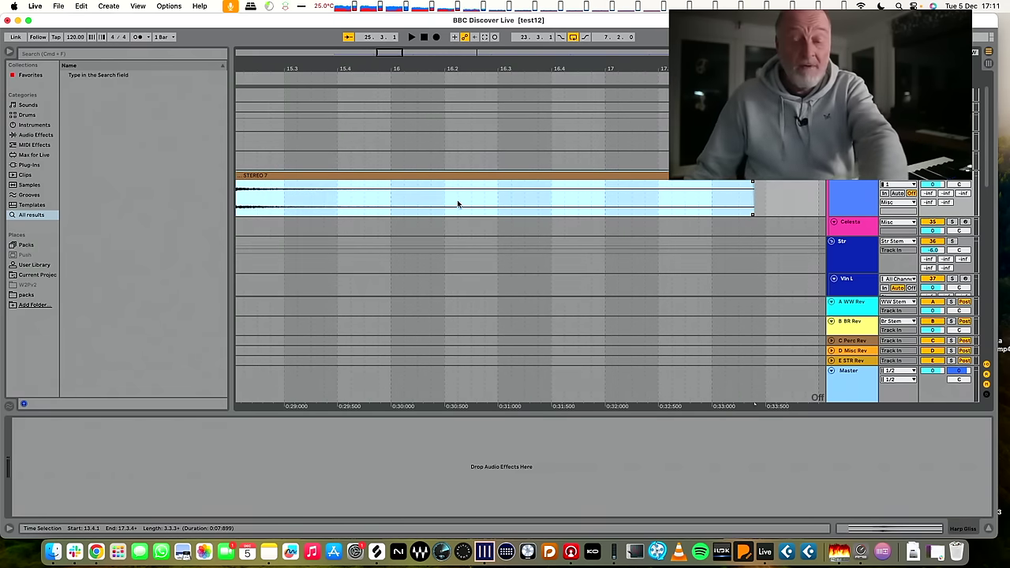
scroll(473, 203, down, 6)
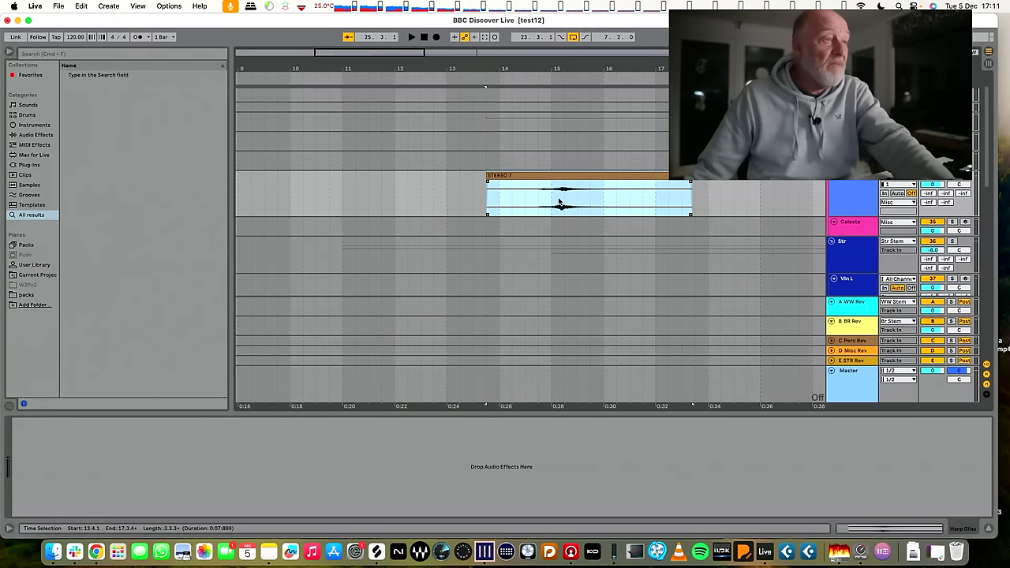
drag(572, 183, 565, 184)
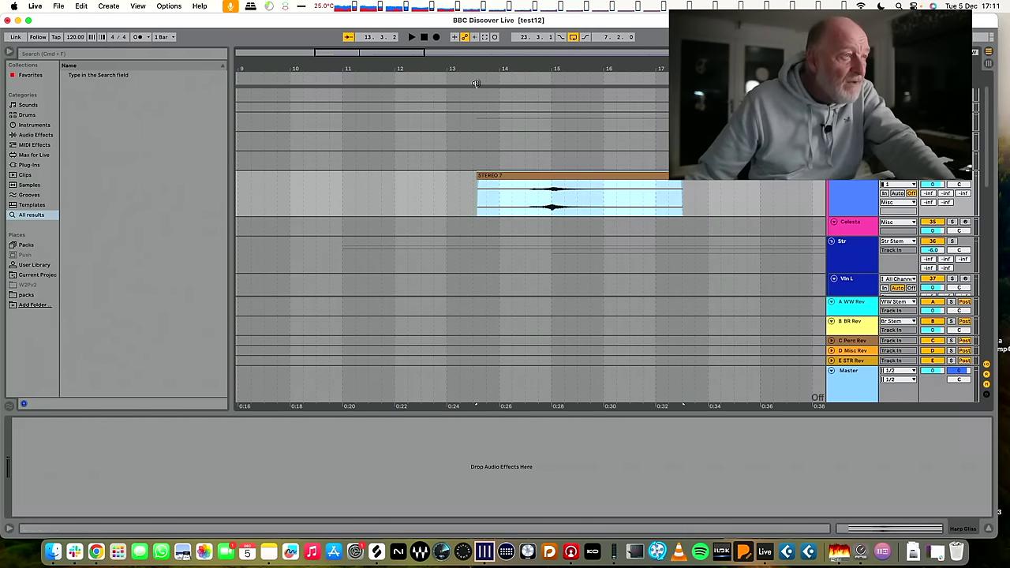
- Loop the STEREO 7 clip's range and play it back from the clip start
key(super+l)
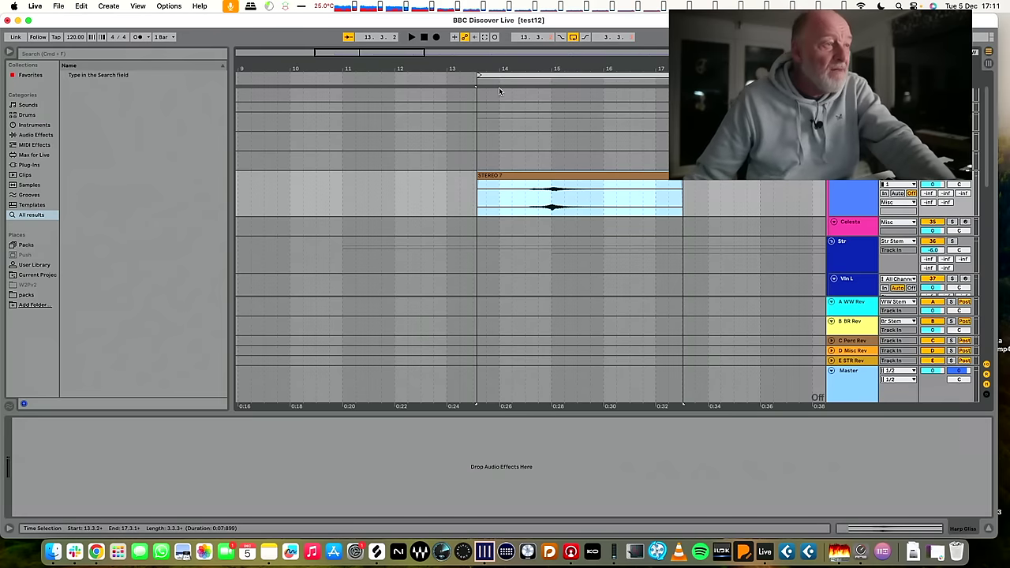
key(space)
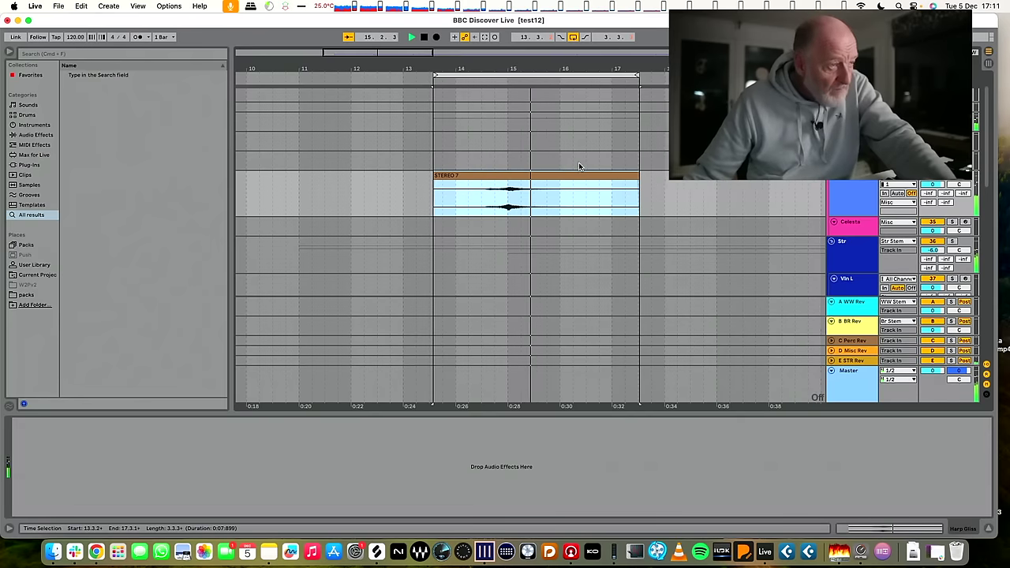
key(space)
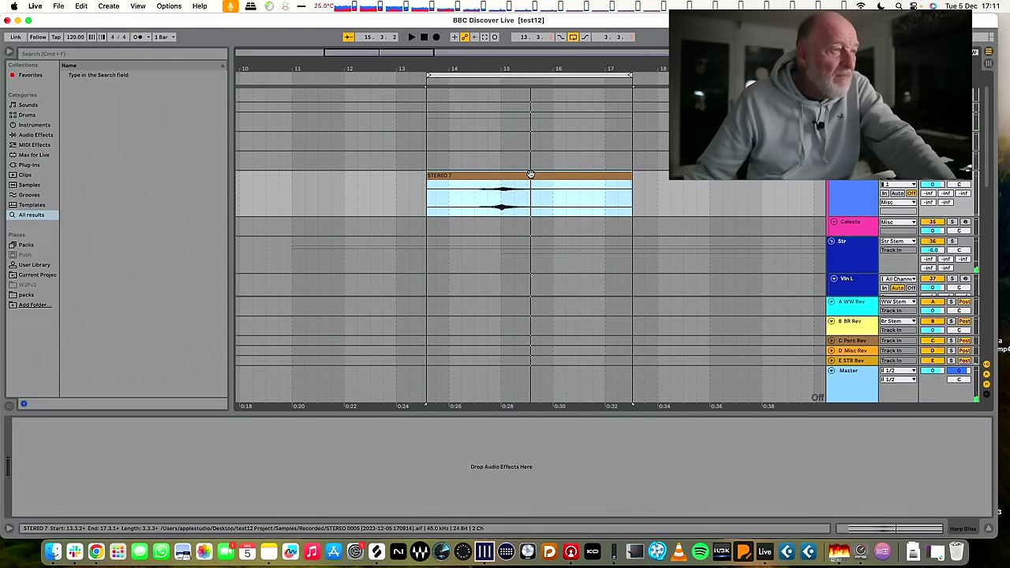
click(535, 181)
click(580, 176)
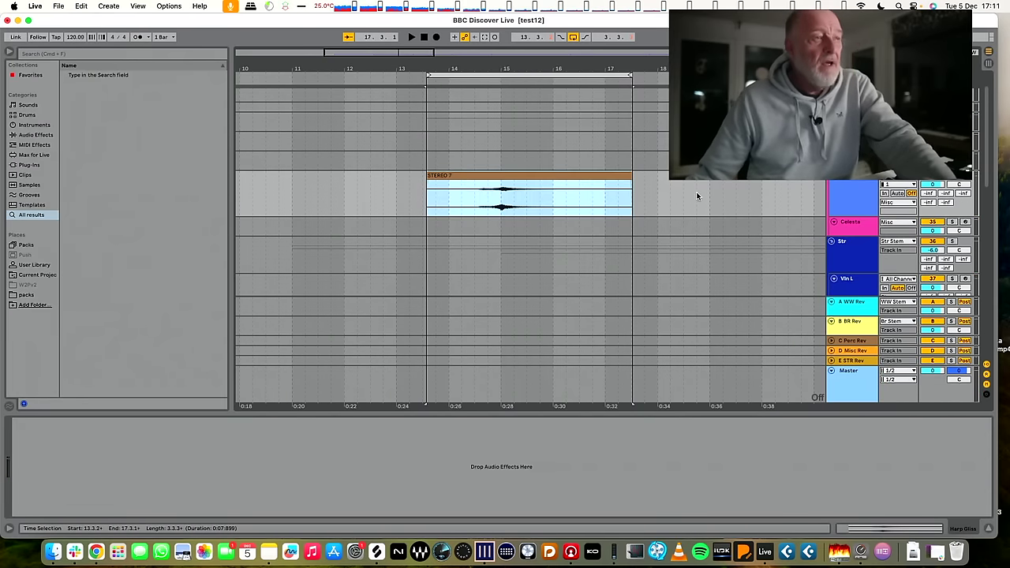
key(space)
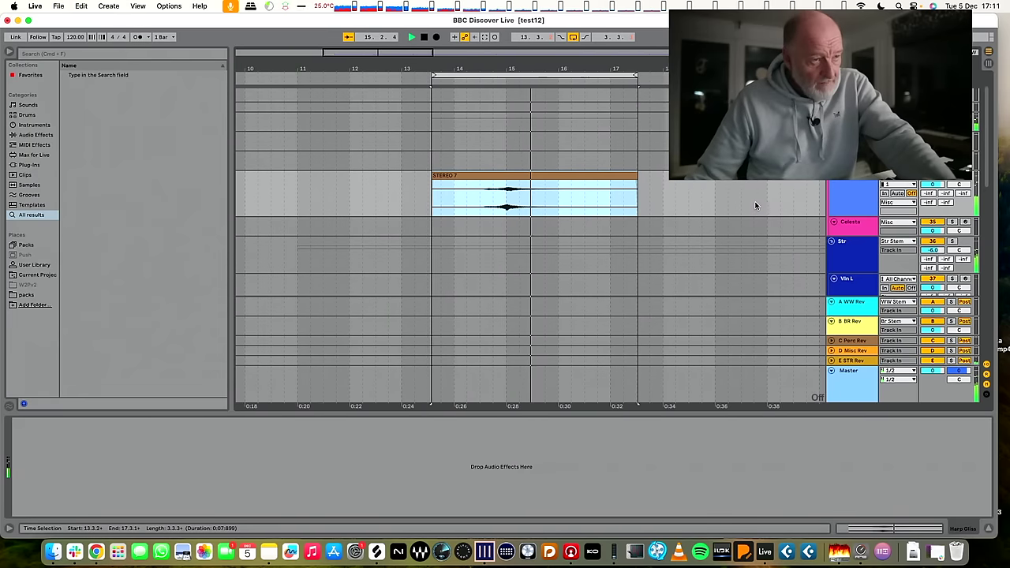
- Select the BBC Symphony horn track above FH S and briefly play the arrangement
key(space)
scroll(827, 266, down, 5)
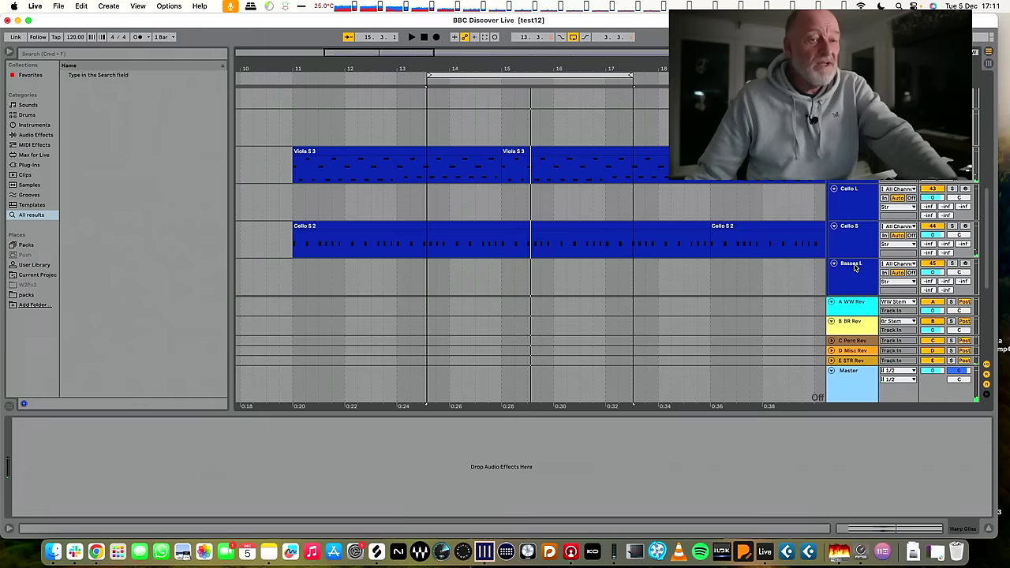
scroll(853, 267, down, 5)
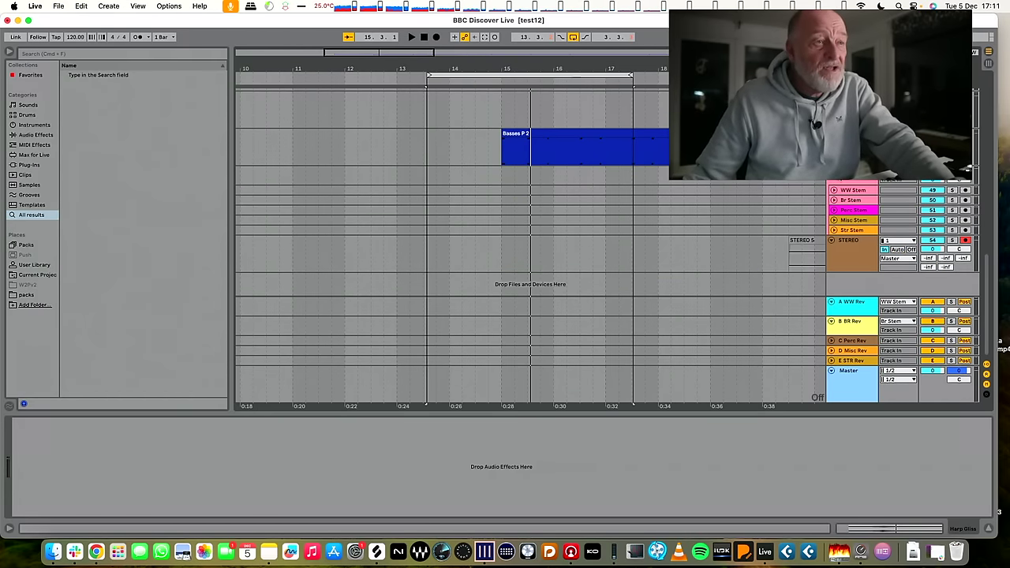
key(Up)
key(Up)
key(Up)
key(Up)
key(Up)
key(Up)
key(Up)
key(Up)
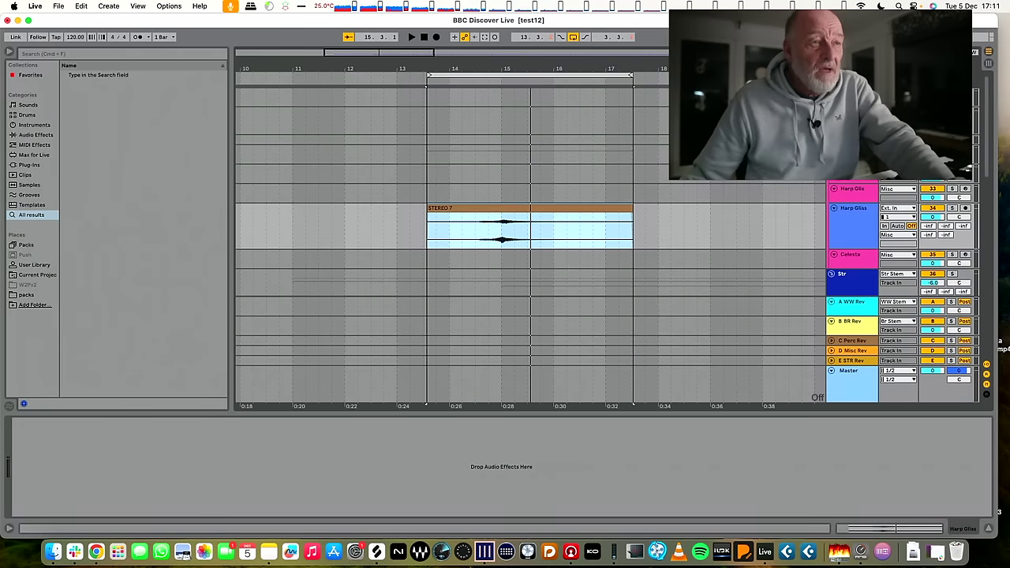
key(Up)
key(Up)
key(Up)
key(Up)
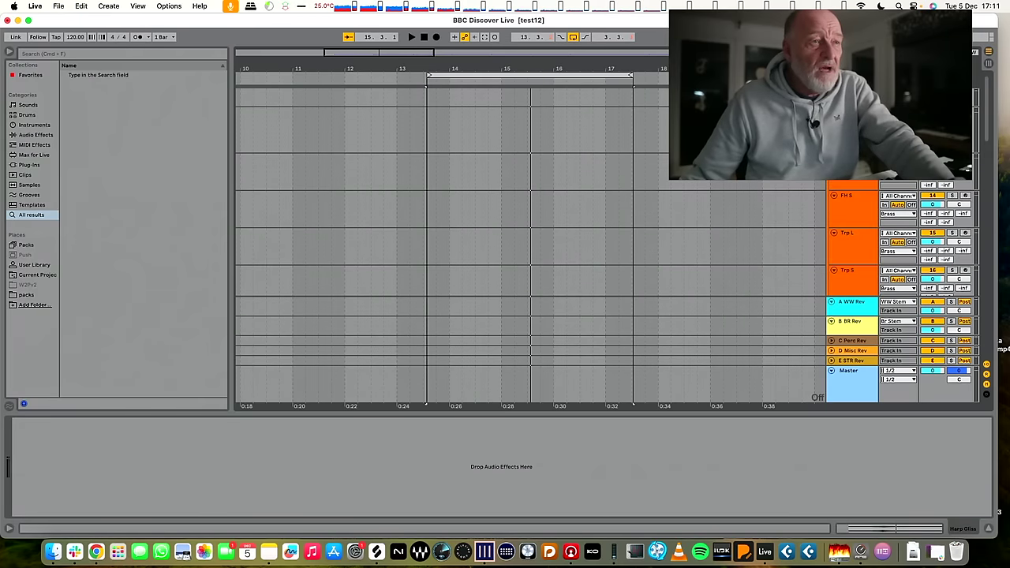
key(Up)
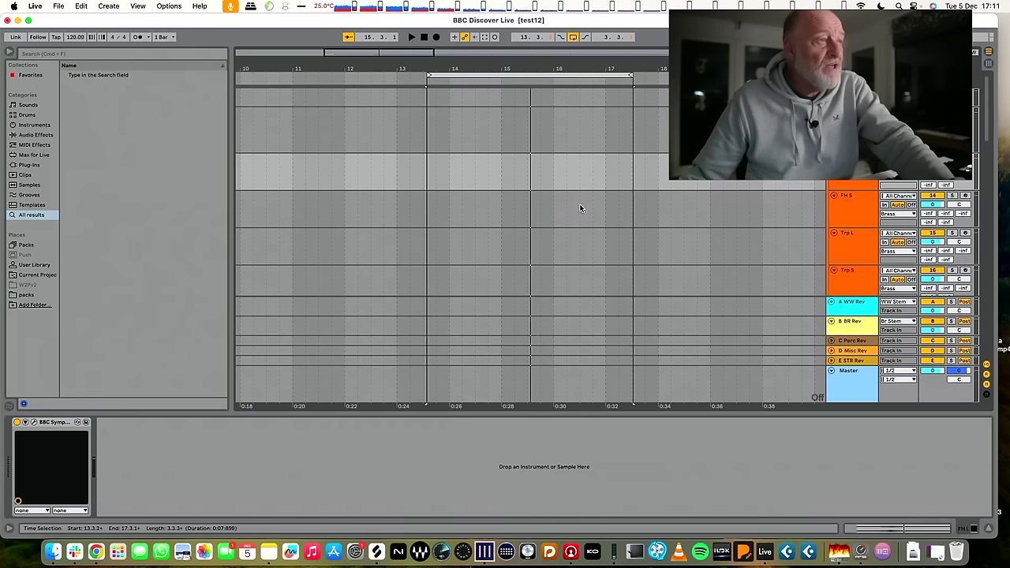
key(space)
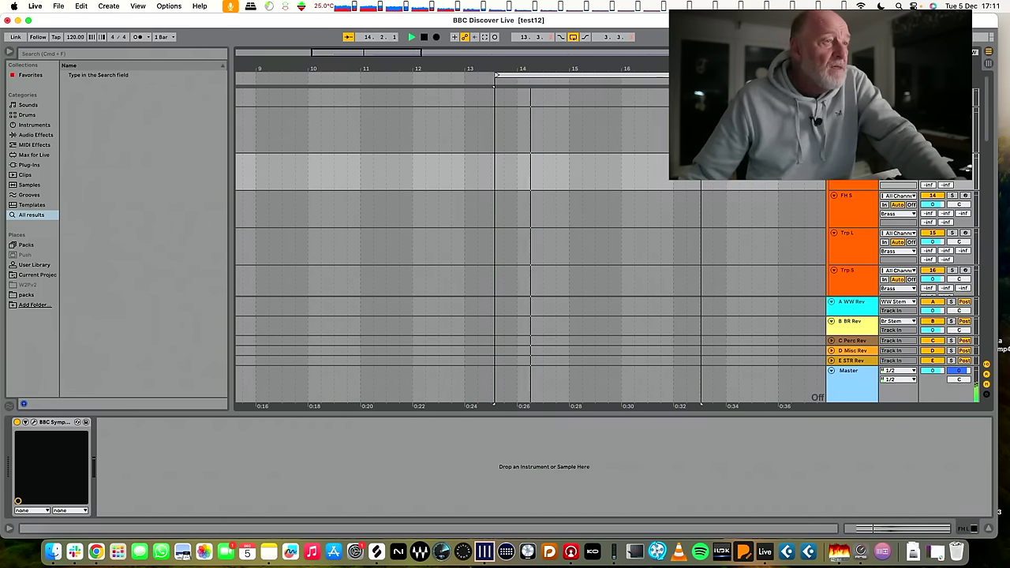
key(space)
key(space)
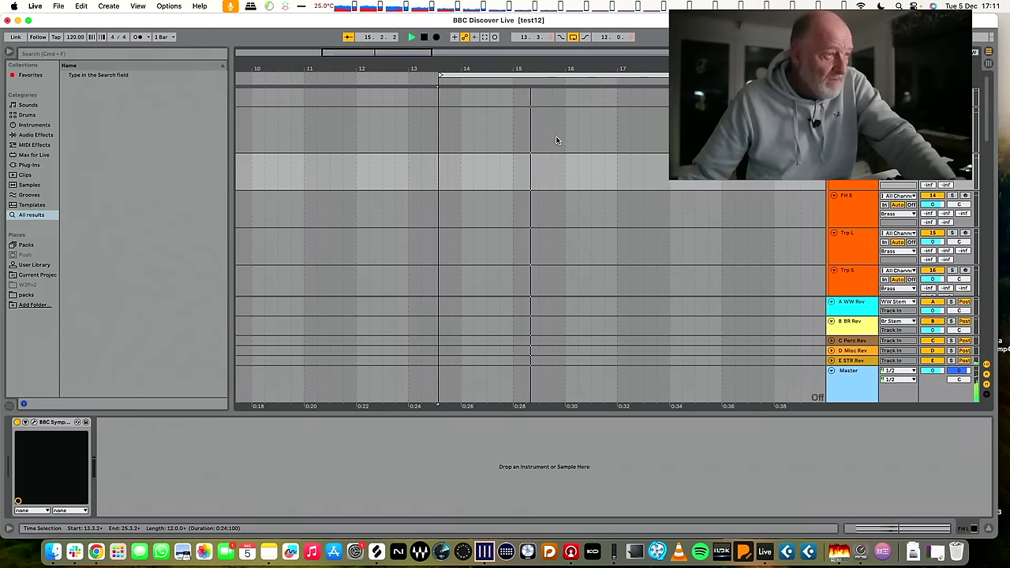
- Stop playback of the arrangement
key(space)
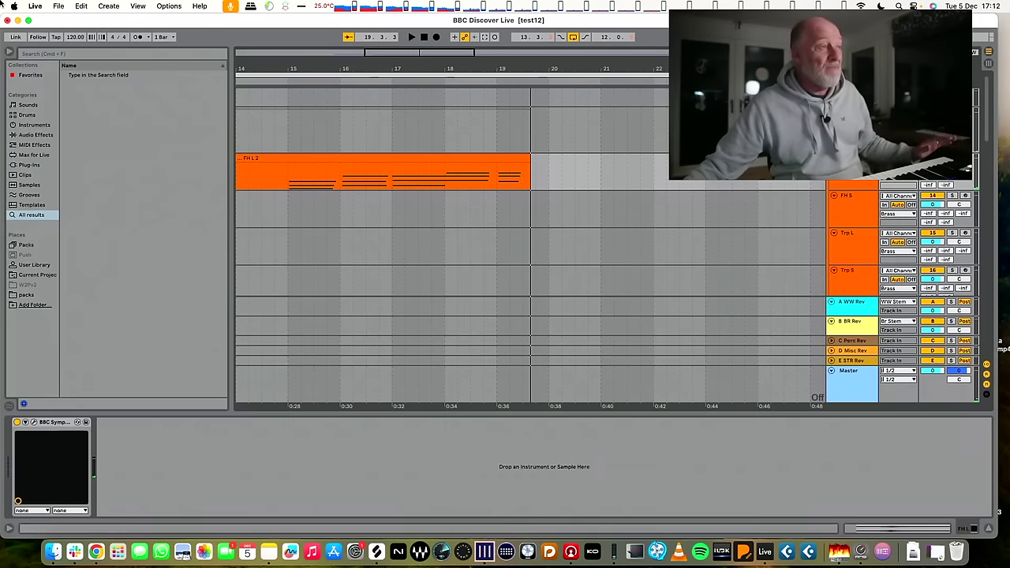
- Delete the FH L 2 take and record a new FH L 3 take from 13.3.2 to 23.3.2
click(368, 154)
key(Delete)
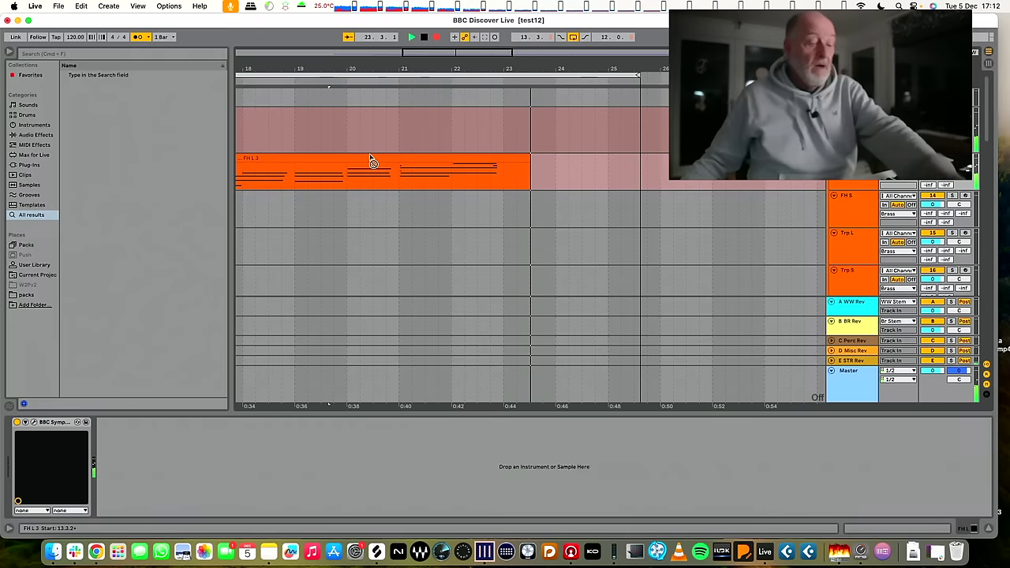
key(space)
- Open the FH L 3 clip's horn notes in the note editor
click(497, 173)
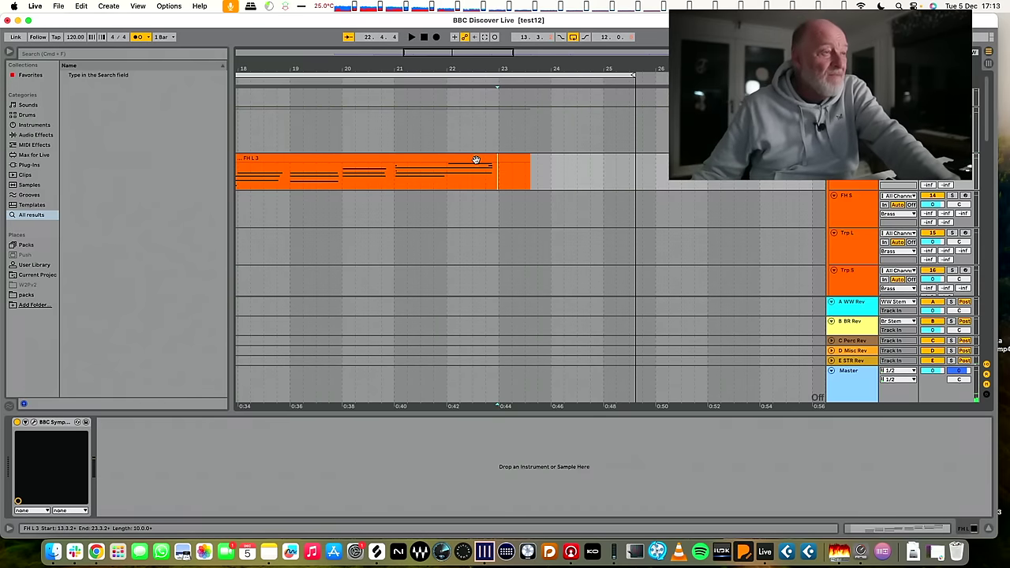
click(475, 159)
drag(644, 406, 606, 225)
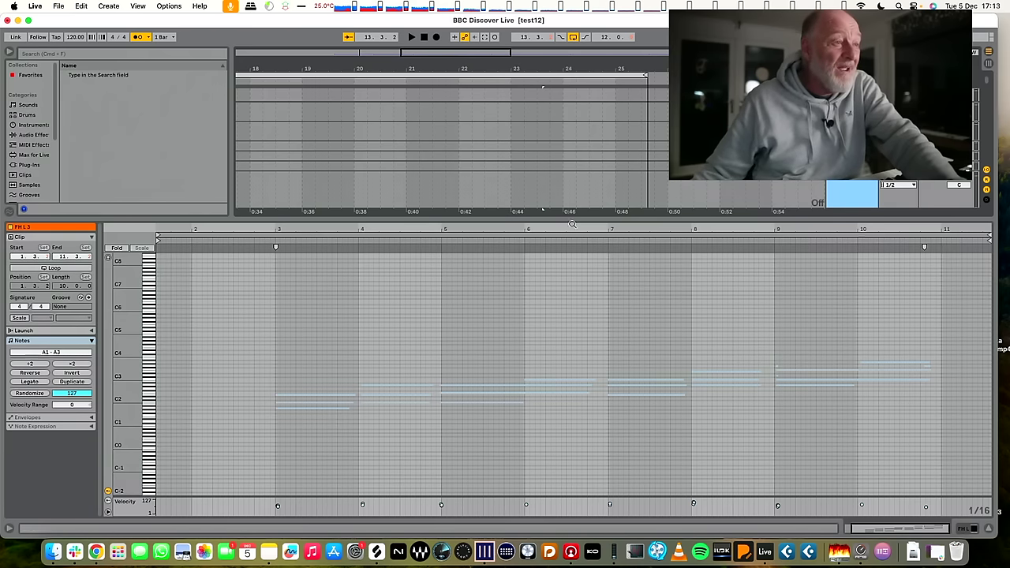
- Select the FH L 3 clip and enlarge the note editor to inspect the overlapping notes near bar 9
drag(570, 219, 556, 359)
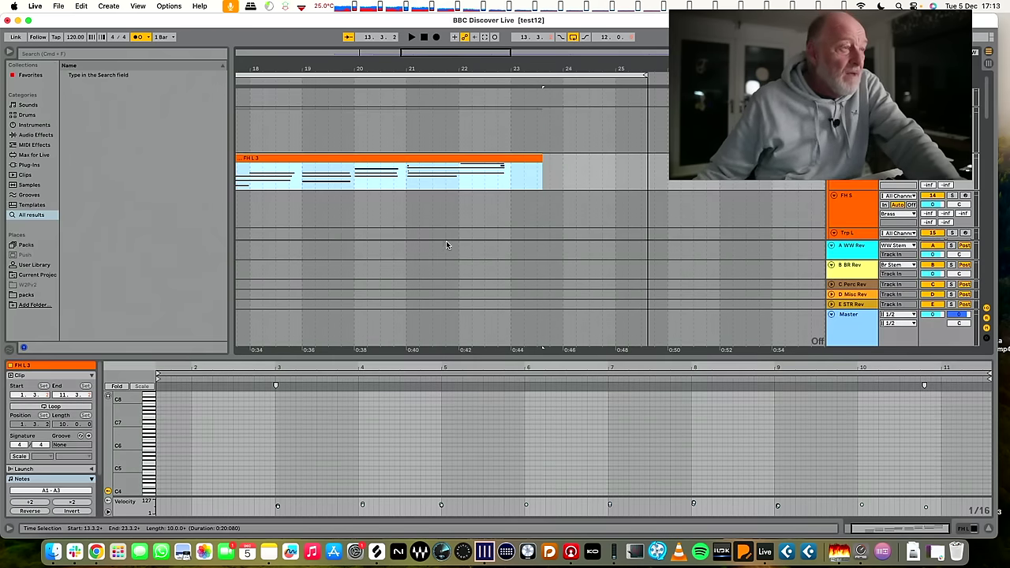
click(478, 170)
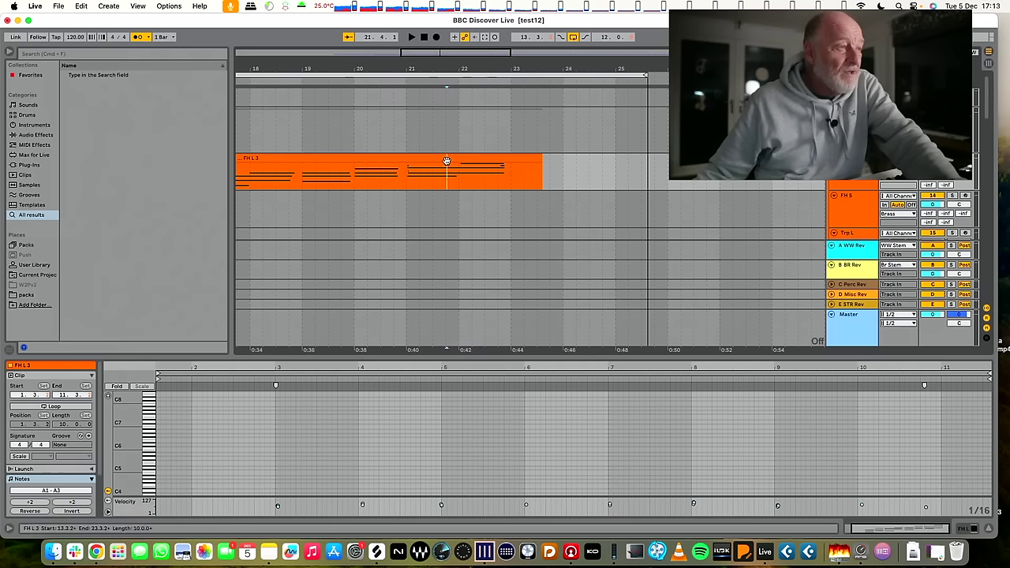
click(446, 160)
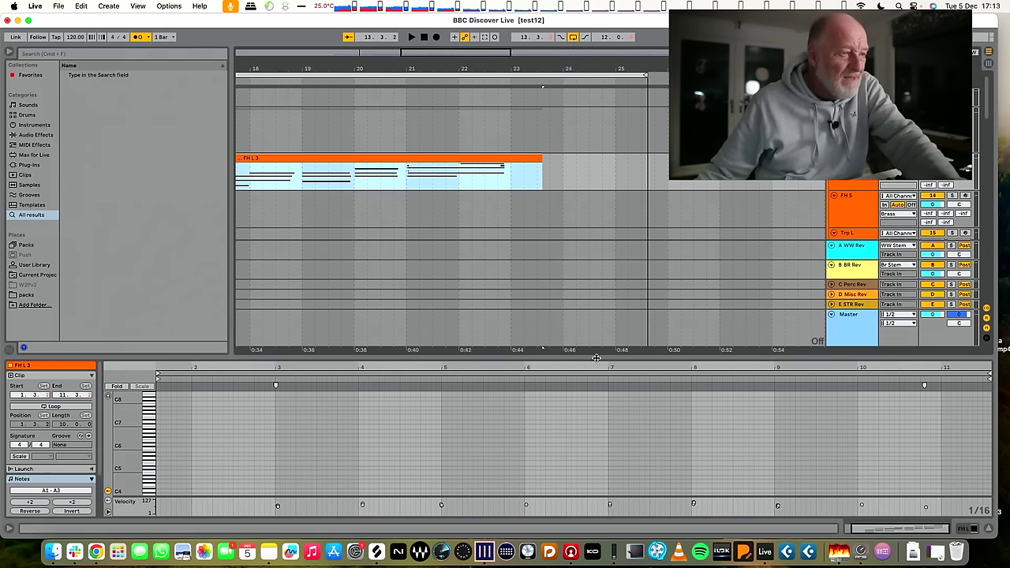
drag(597, 358, 597, 200)
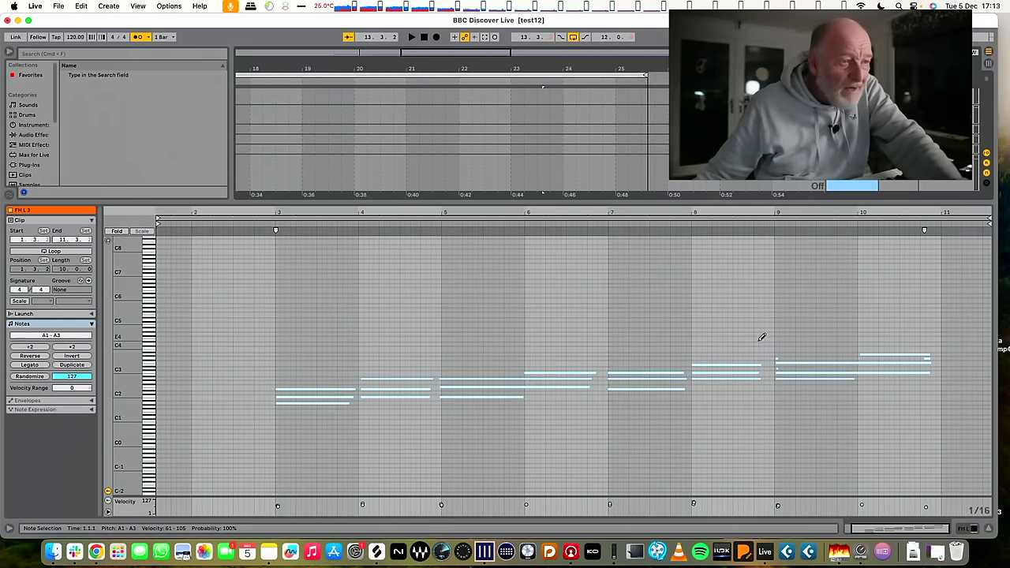
drag(774, 352, 782, 355)
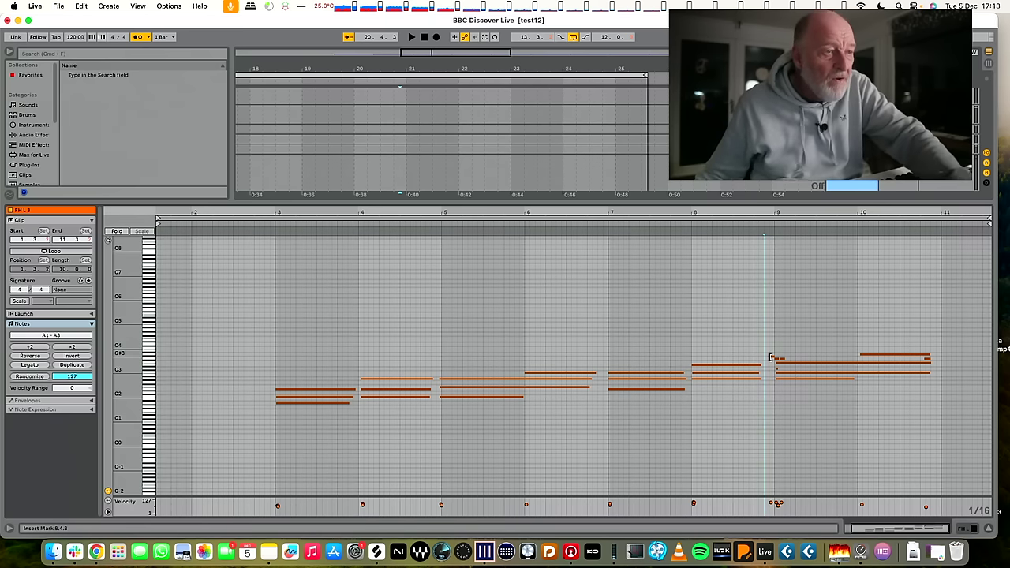
right_click(773, 360)
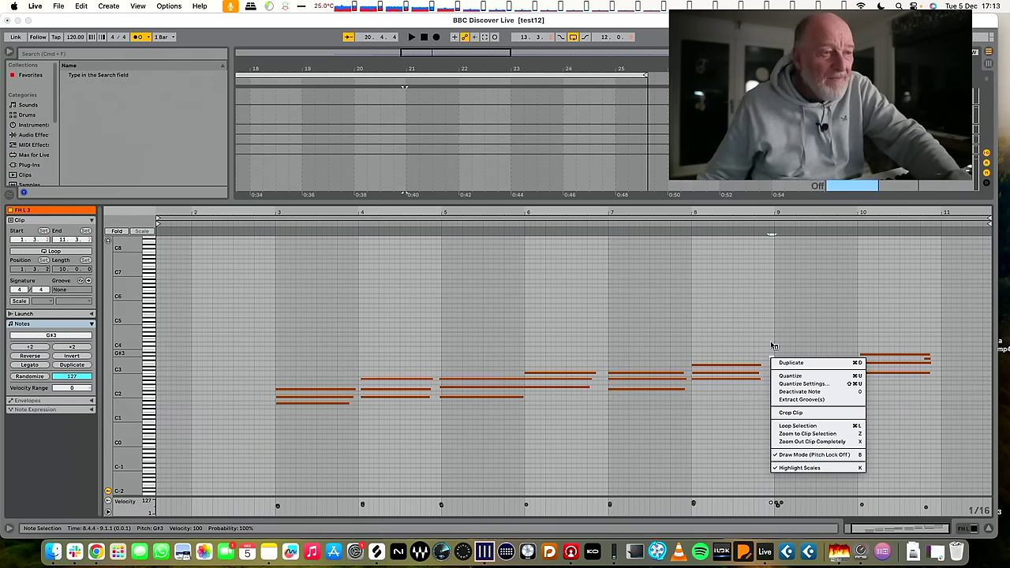
click(758, 327)
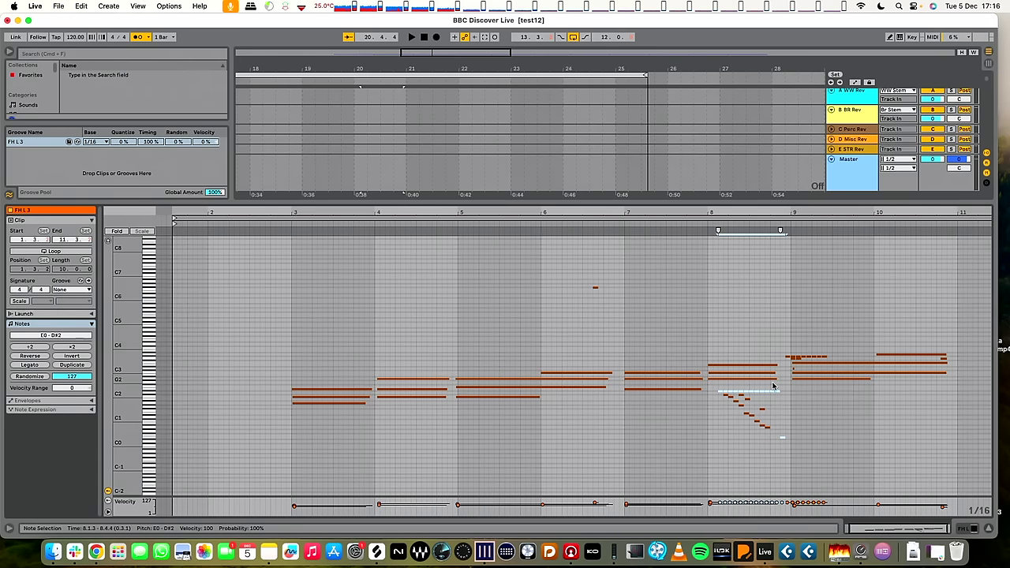
- Delete the stray notes near bar 9, the descending short notes at bars 8–9, and the short note near bar 6
drag(767, 343, 838, 356)
key(Delete)
drag(718, 392, 802, 461)
key(Delete)
drag(578, 308, 632, 279)
key(Delete)
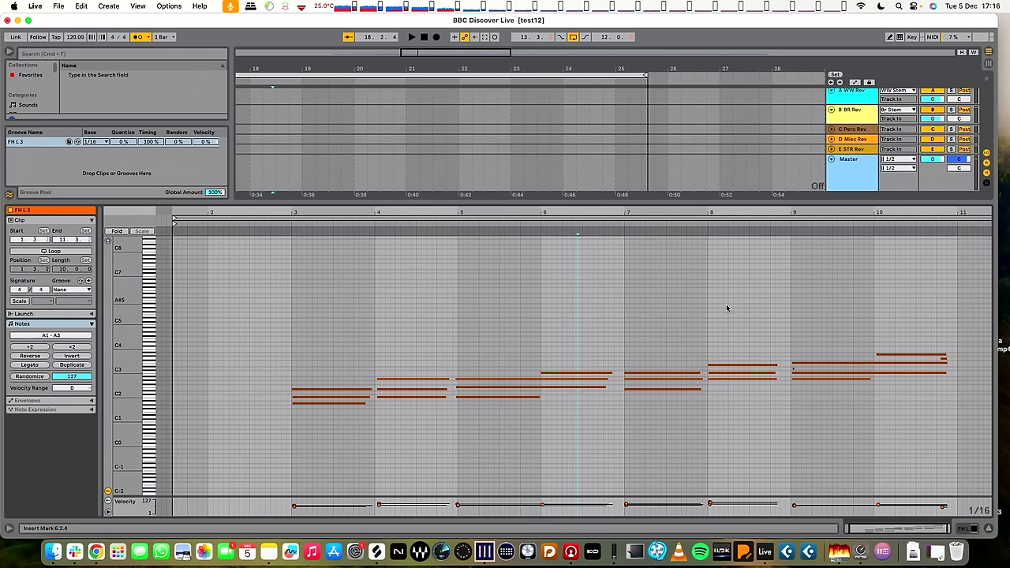
- Delete the short D3 note at 8.4.4 and the short G3 note near 10.4, then shrink the editor
click(789, 369)
key(Delete)
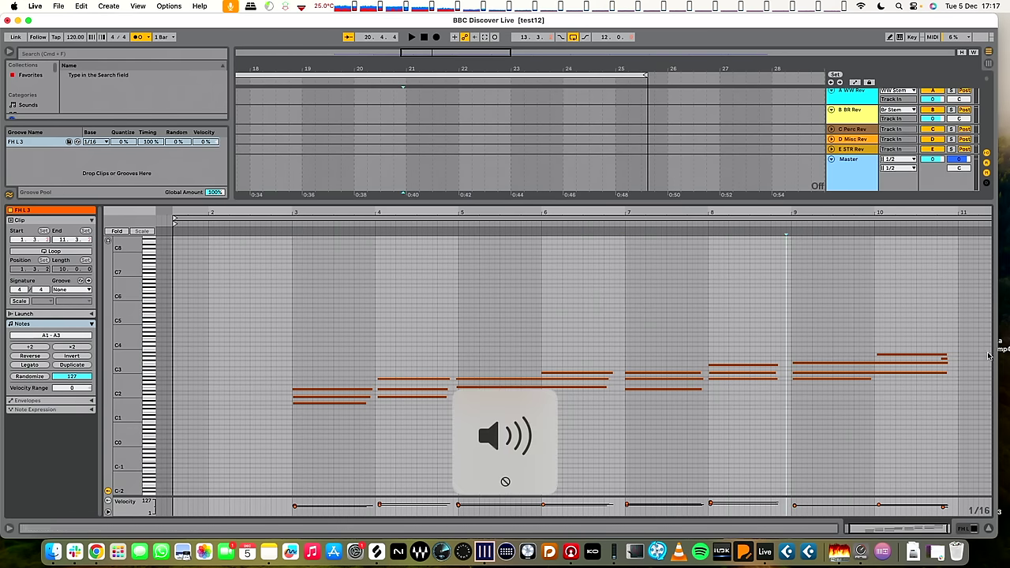
drag(936, 360, 963, 361)
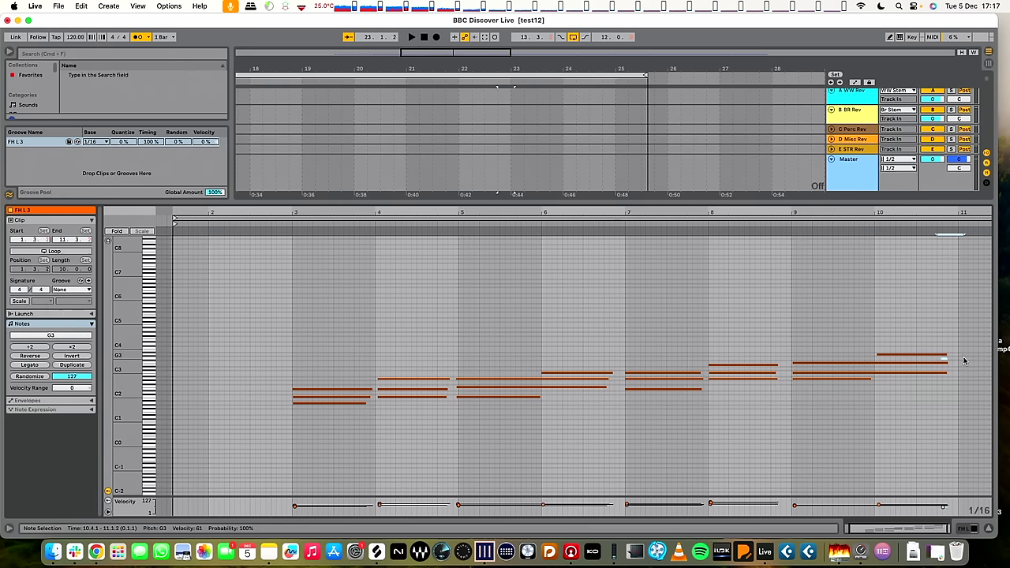
key(Delete)
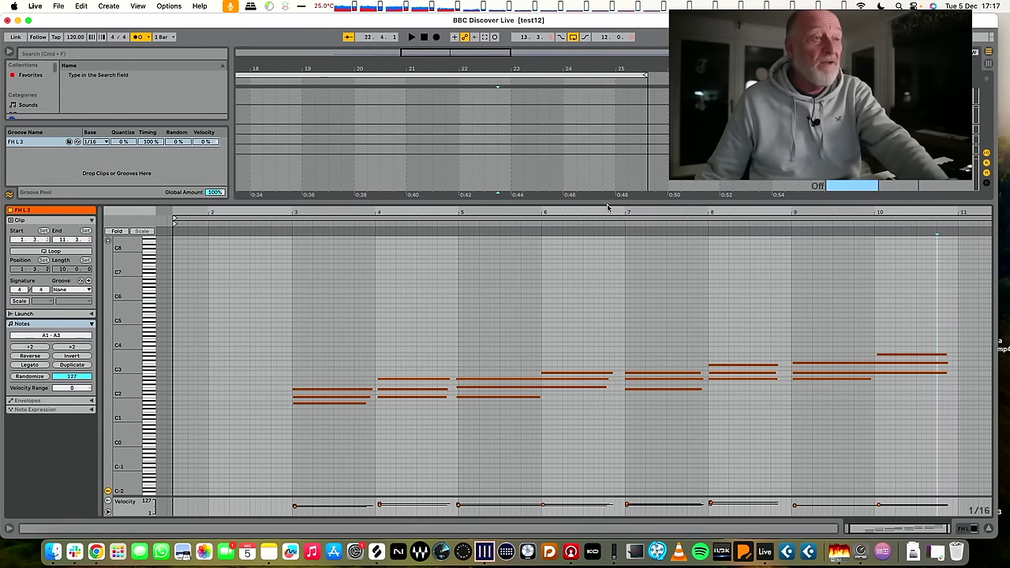
drag(632, 202, 623, 392)
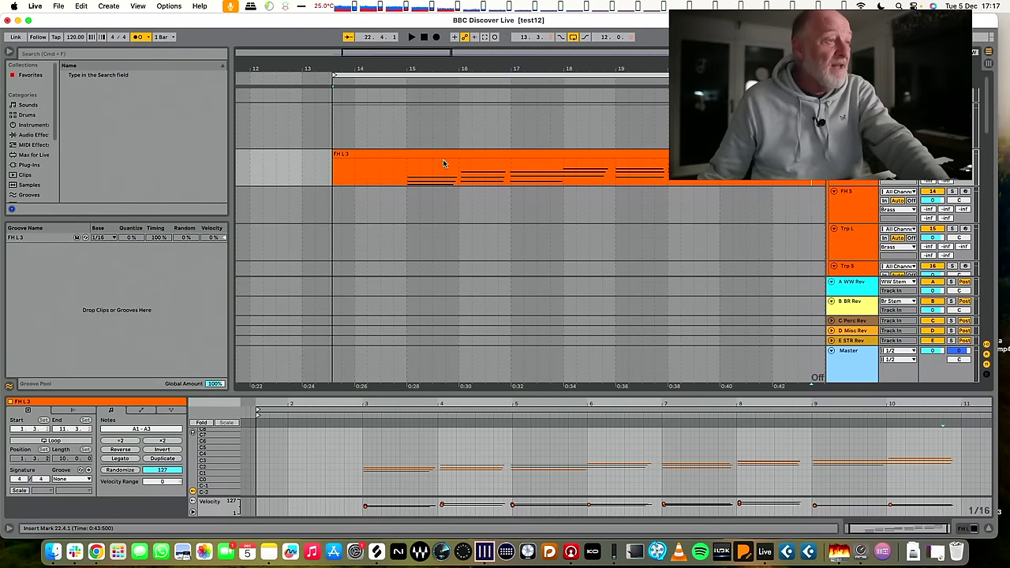
- Play back the edited FH L 3 clip, then stop
click(457, 156)
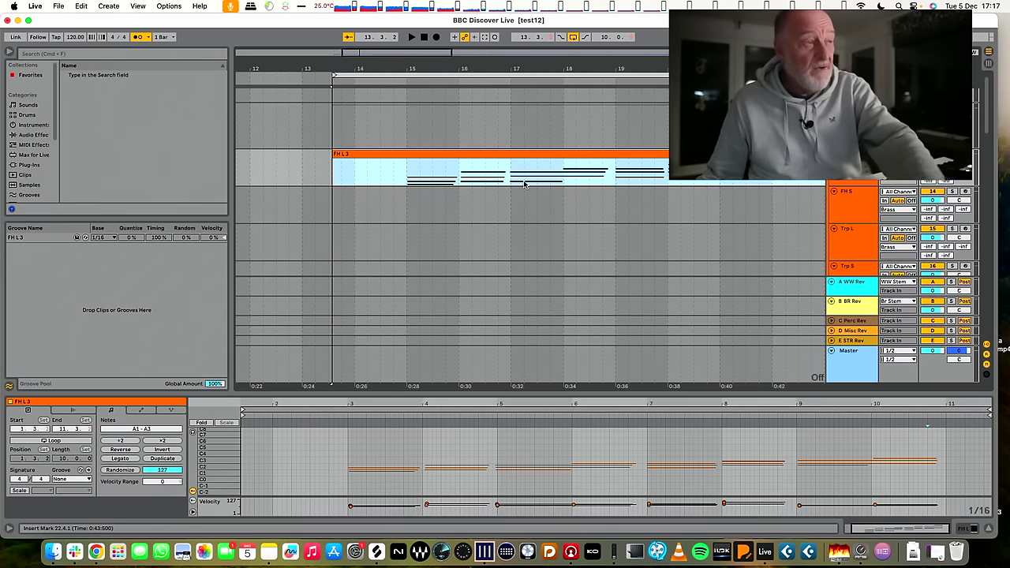
key(space)
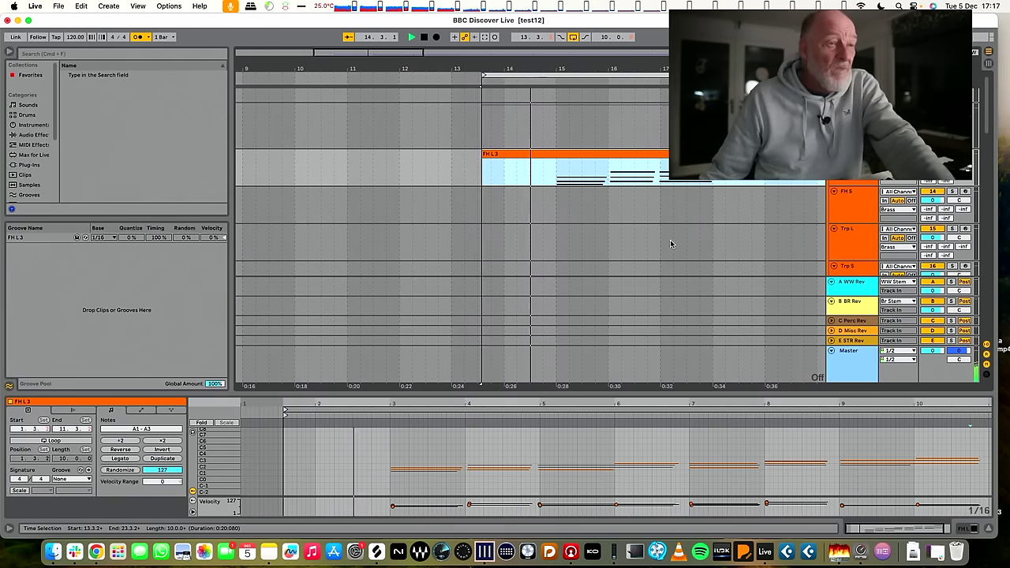
key(space)
- Record a Trb L 2 trombone clip on the Trb L track from about bar 13.3 to 23.3
scroll(796, 219, down, 5)
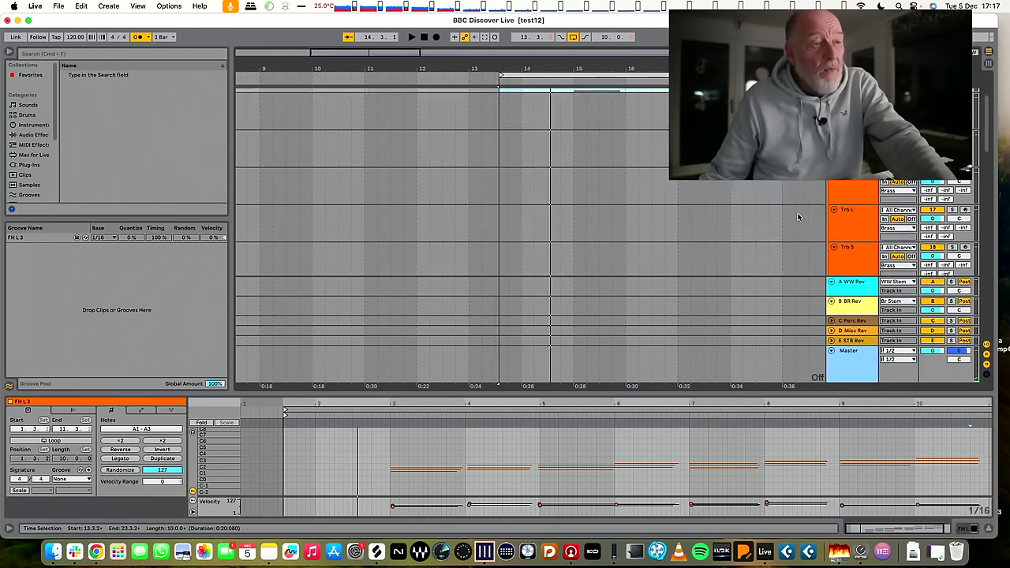
scroll(797, 217, down, 3)
click(966, 168)
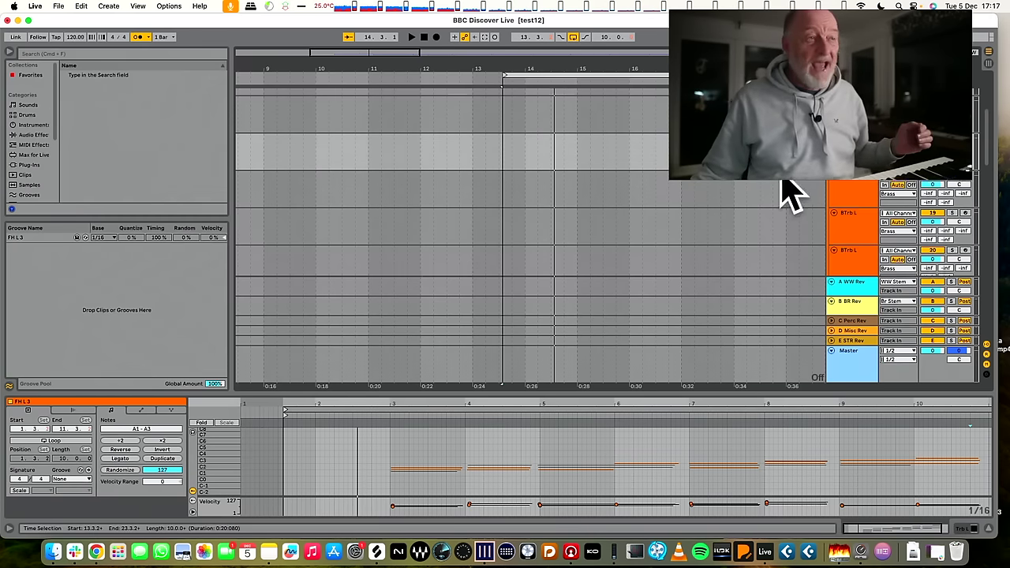
scroll(789, 192, up, 5)
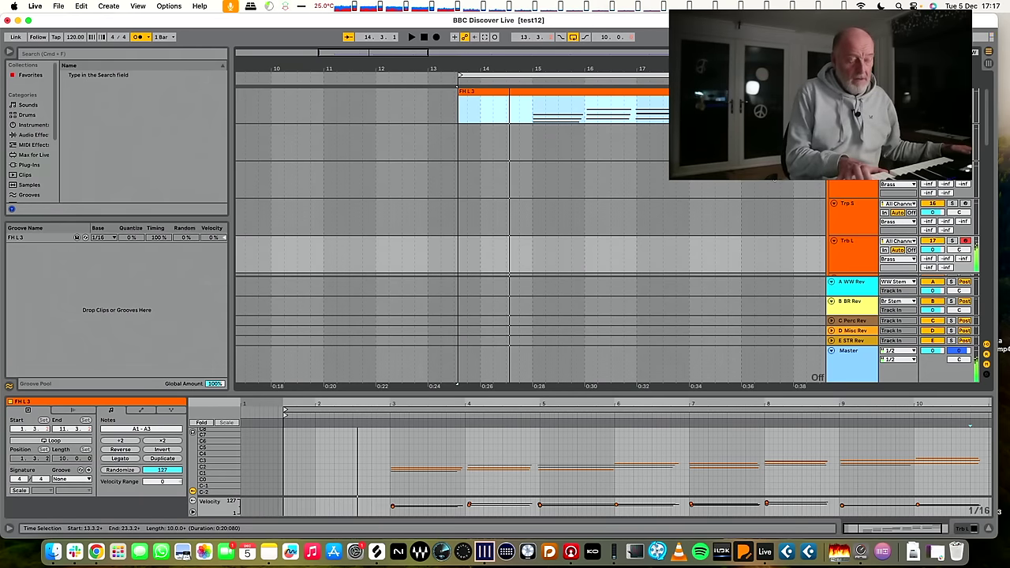
key(F9)
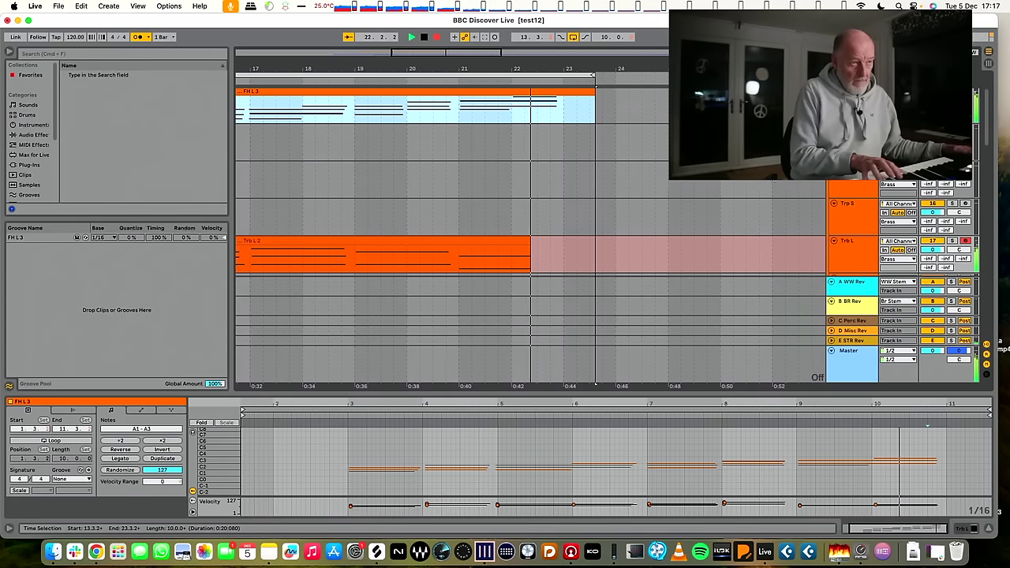
key(space)
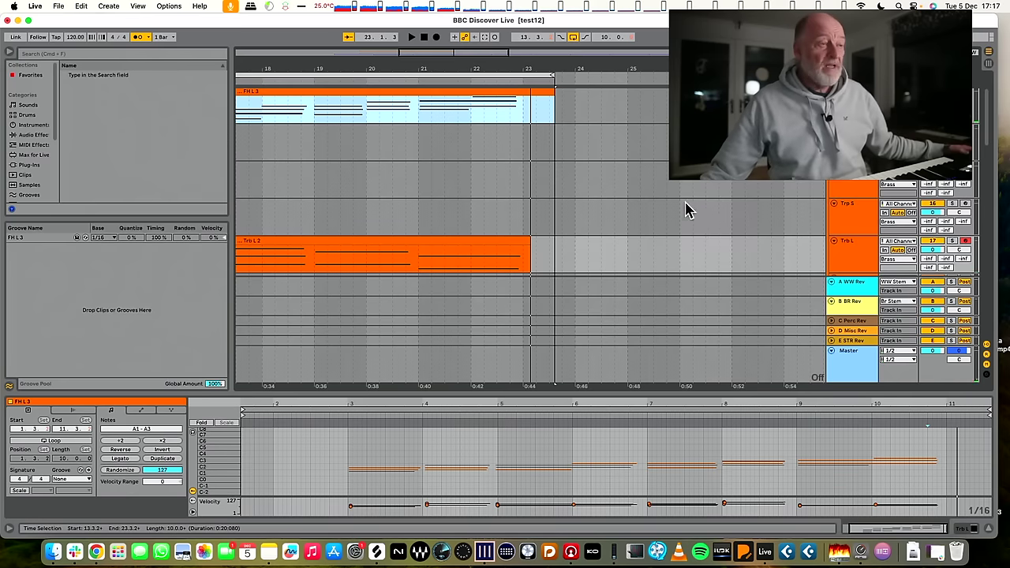
- Move the loop region's start to bar 18
scroll(685, 206, down, 2)
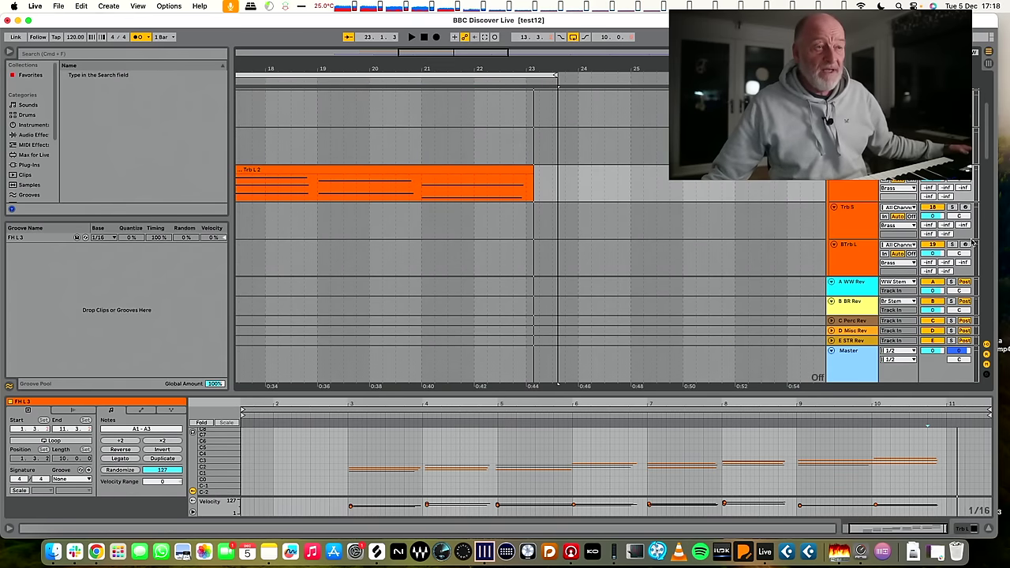
scroll(957, 253, down, 4)
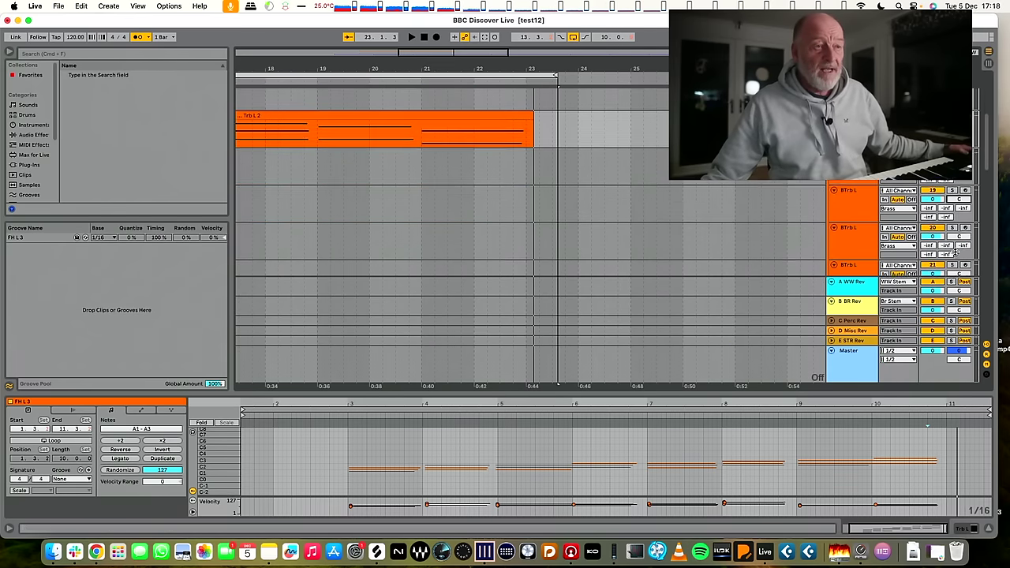
scroll(969, 242, down, 1)
scroll(426, 216, left, 2)
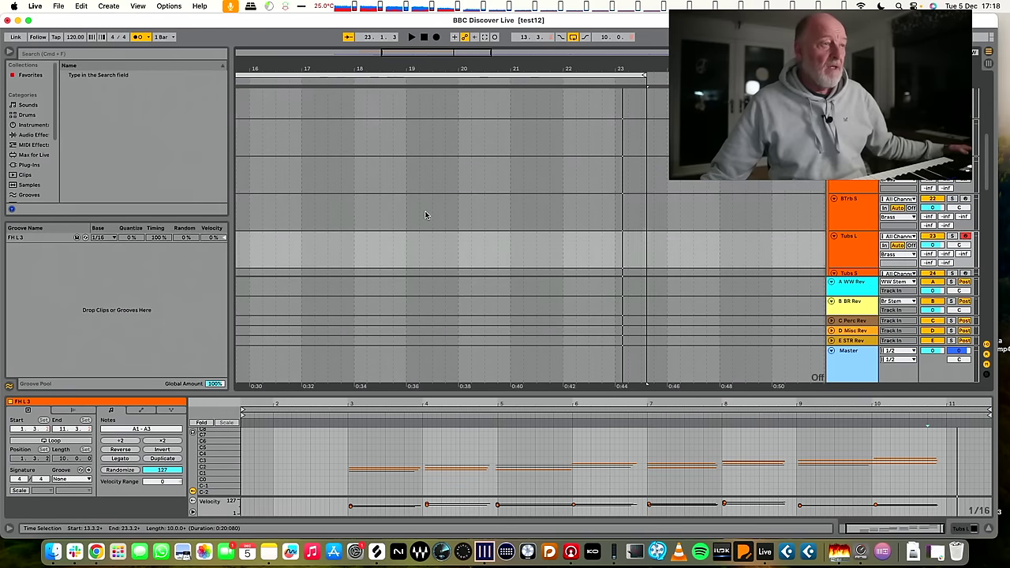
scroll(442, 209, up, 4)
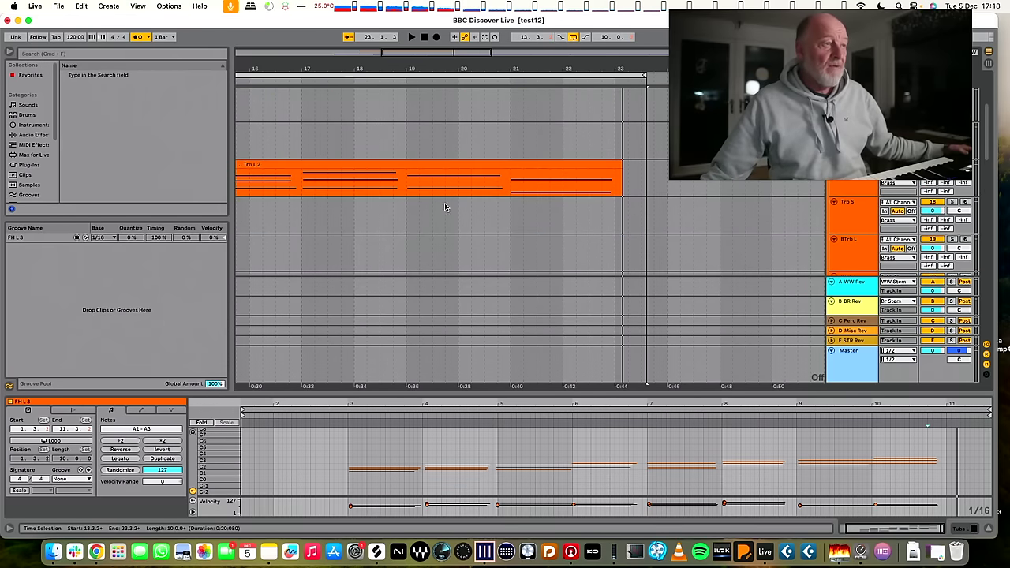
click(359, 76)
scroll(389, 107, left, 3)
mouse_move(257, 76)
mouse_down()
mouse_move(530, 75)
mouse_move(487, 81)
mouse_up()
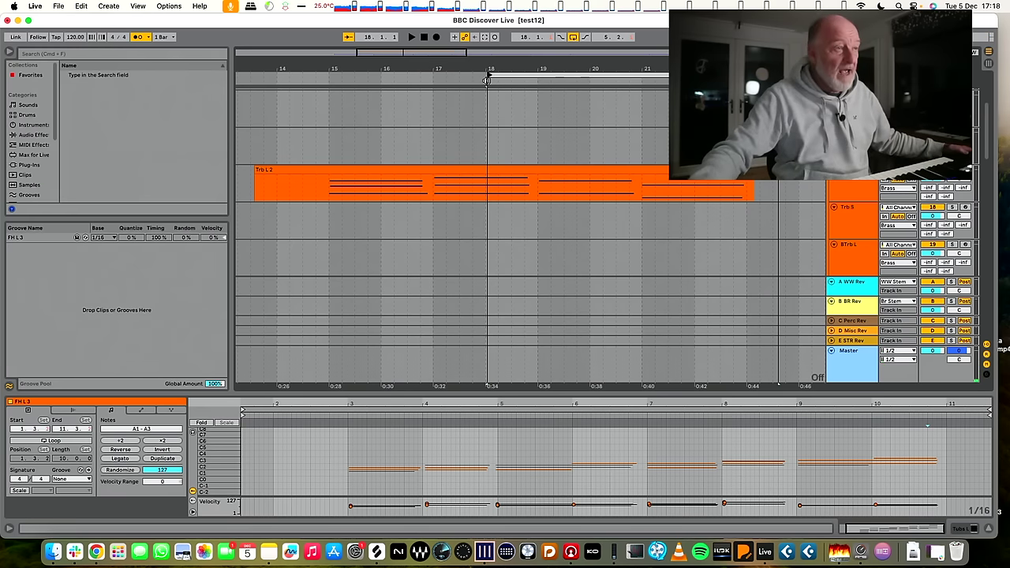
- Record a Tubs L 2 clip of two long tuba notes on the Tubs L track
key(F9)
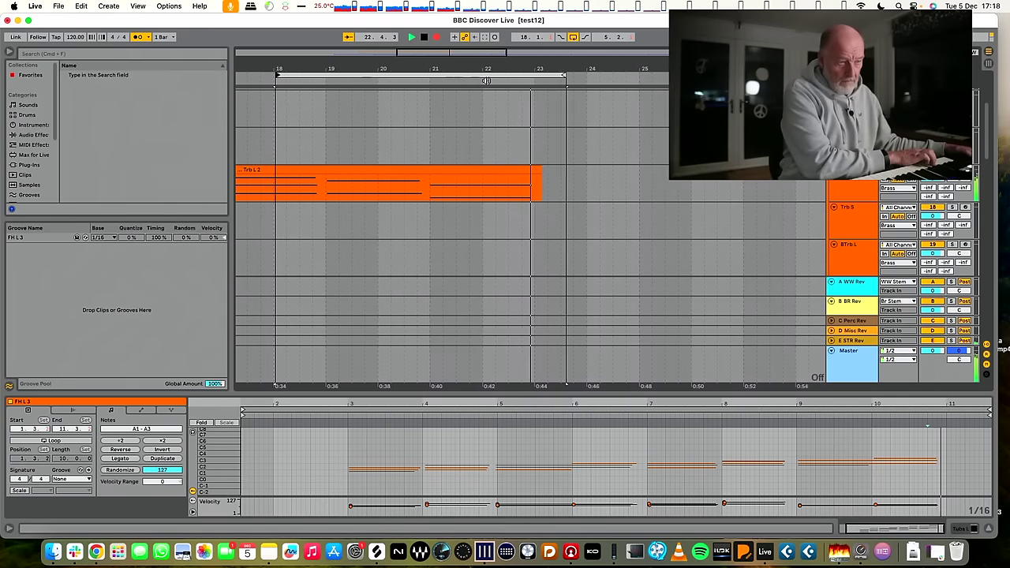
key(space)
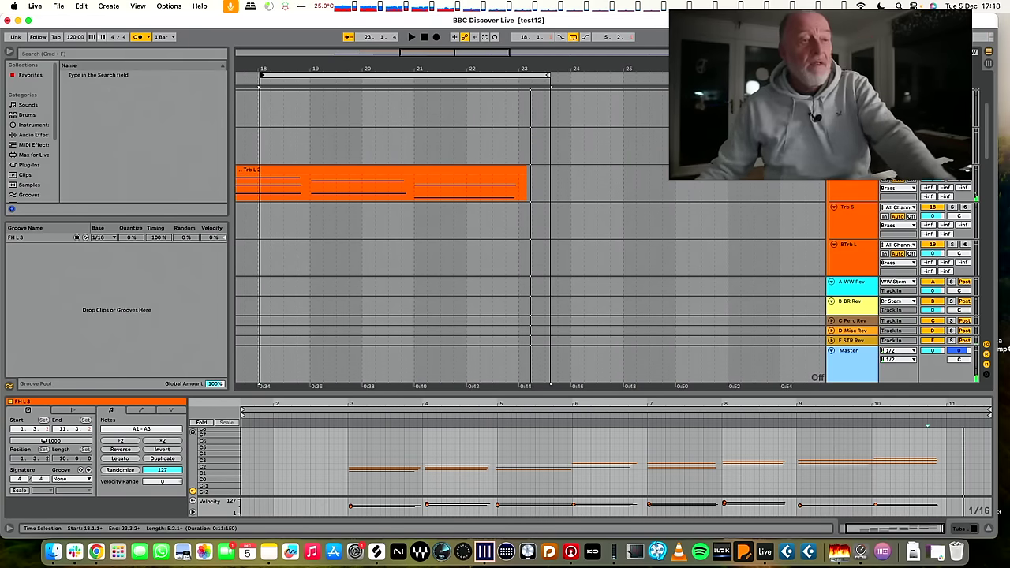
scroll(799, 201, down, 3)
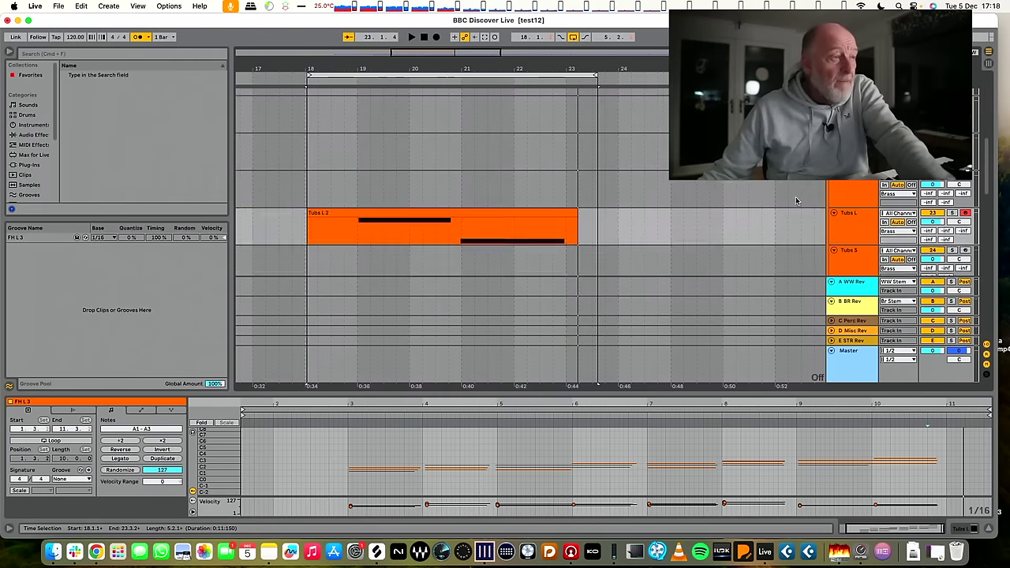
- Show the Tubs L 2 clip's A0 and F0 notes, then return the view to the FH L 3 horn clip
click(448, 207)
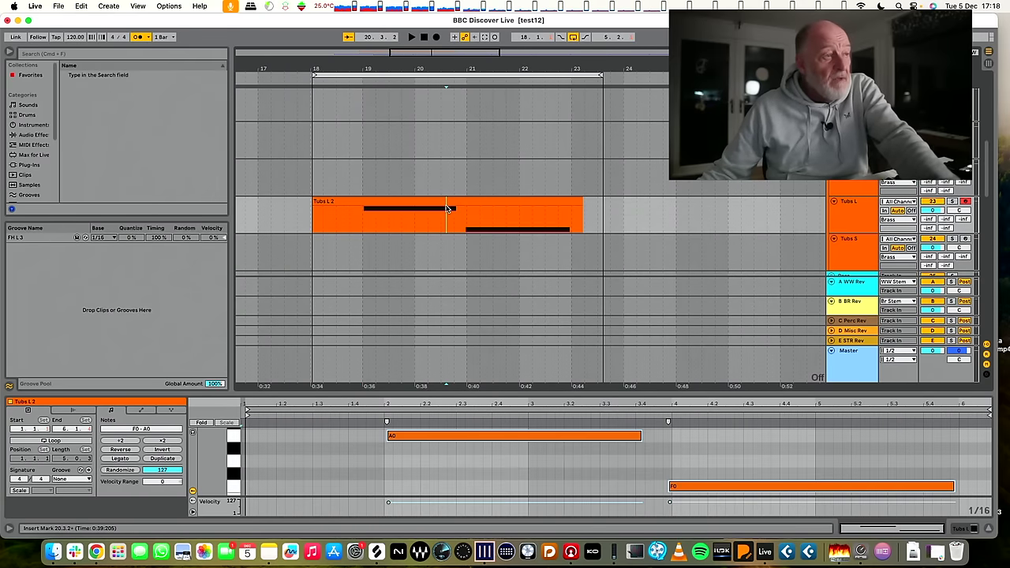
scroll(623, 179, up, 5)
scroll(623, 179, left, 1)
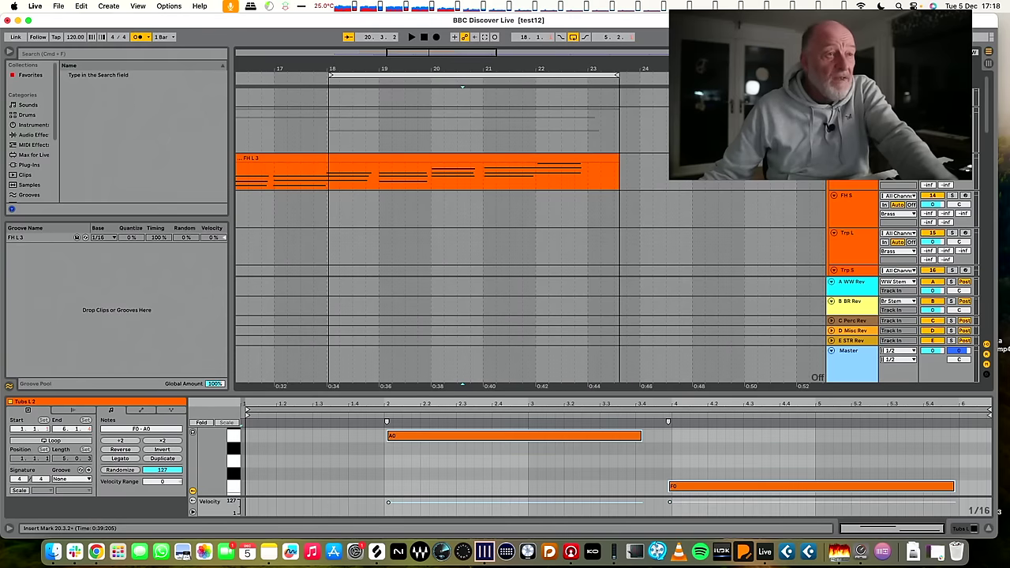
scroll(664, 220, down, 2)
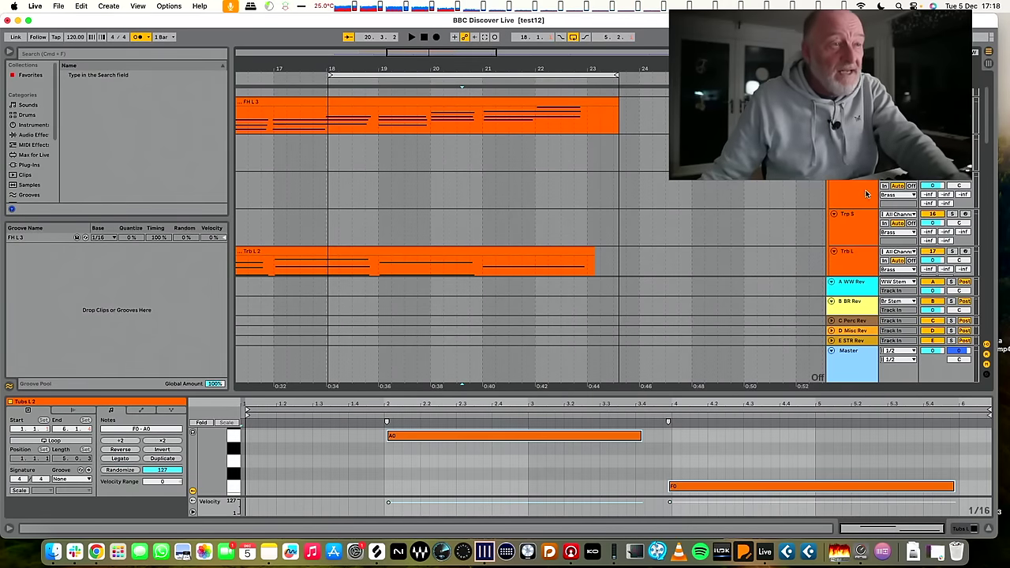
click(853, 183)
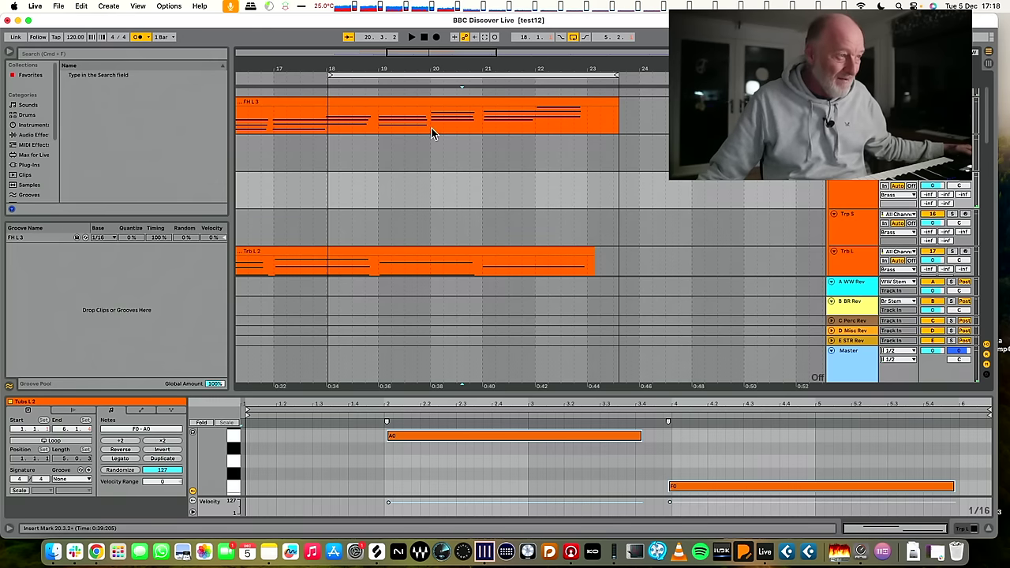
scroll(442, 119, left, 5)
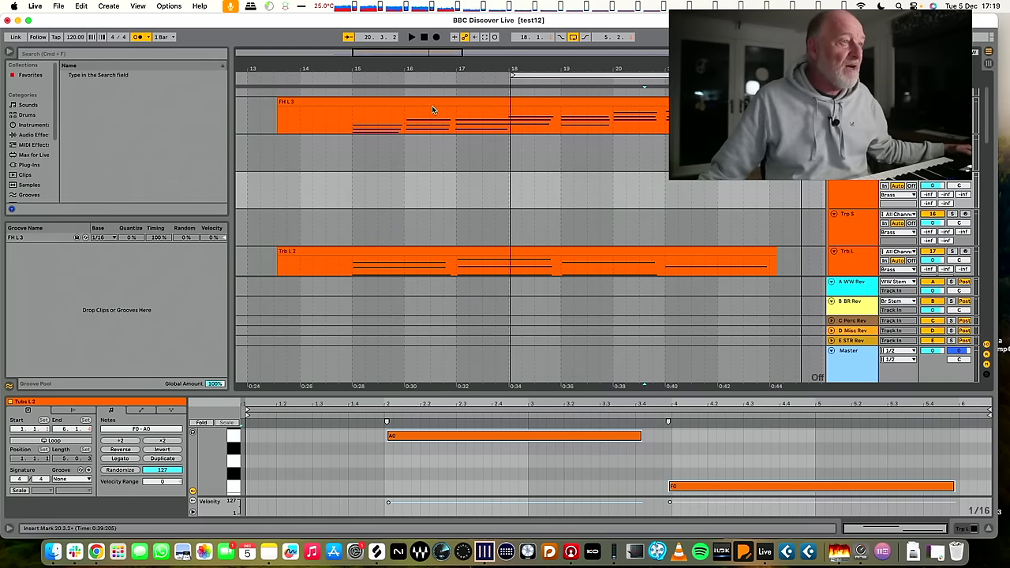
- Set the loop to the FH L 3 clip's range with Cmd+L, then switch looping off
click(432, 106)
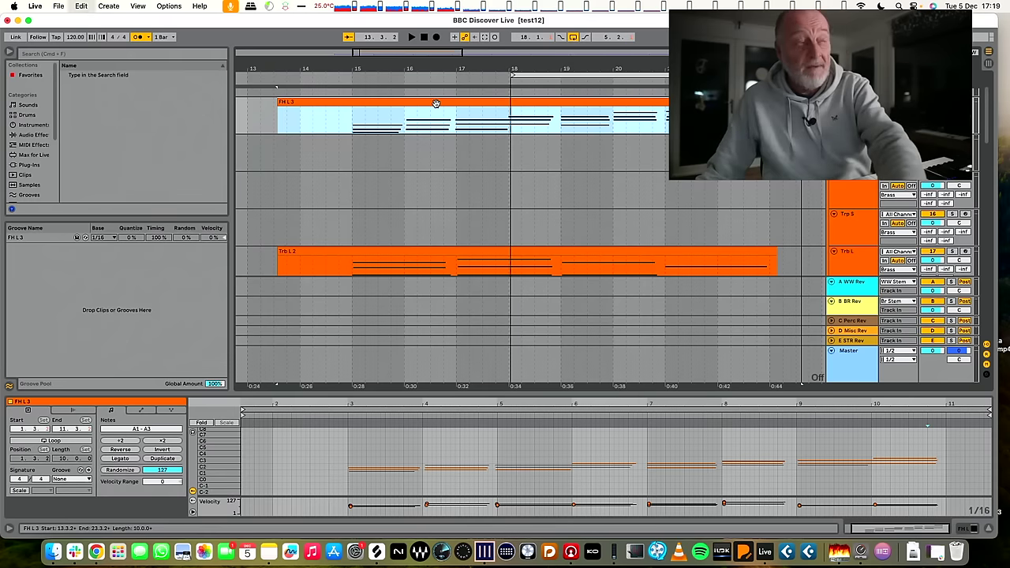
key(super+l)
scroll(541, 117, down, 1)
click(574, 37)
scroll(600, 93, up, 1)
- Record a Trp L 2 trumpet clip of rising notes starting around bar 13.3
key(F9)
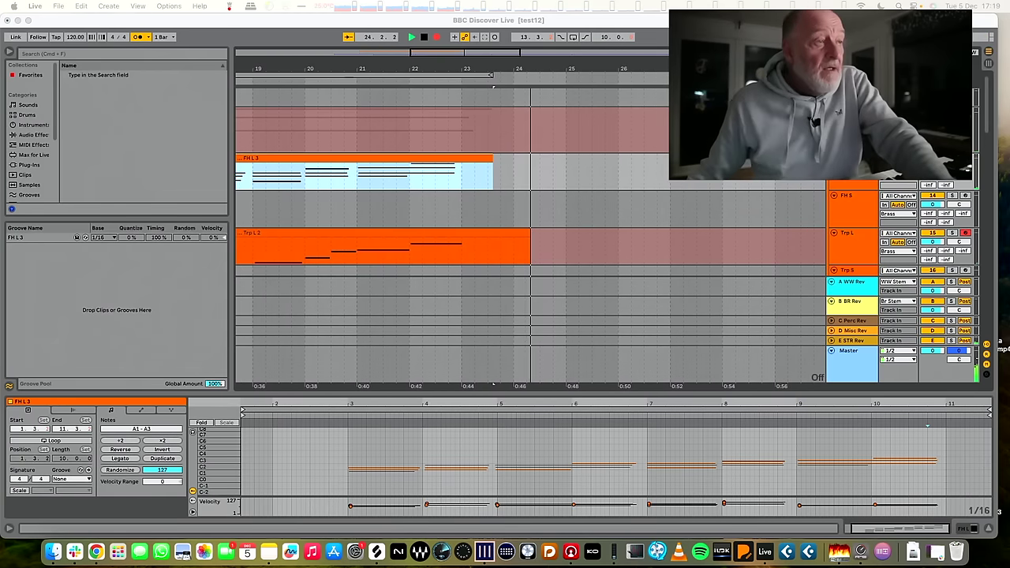
key(F9)
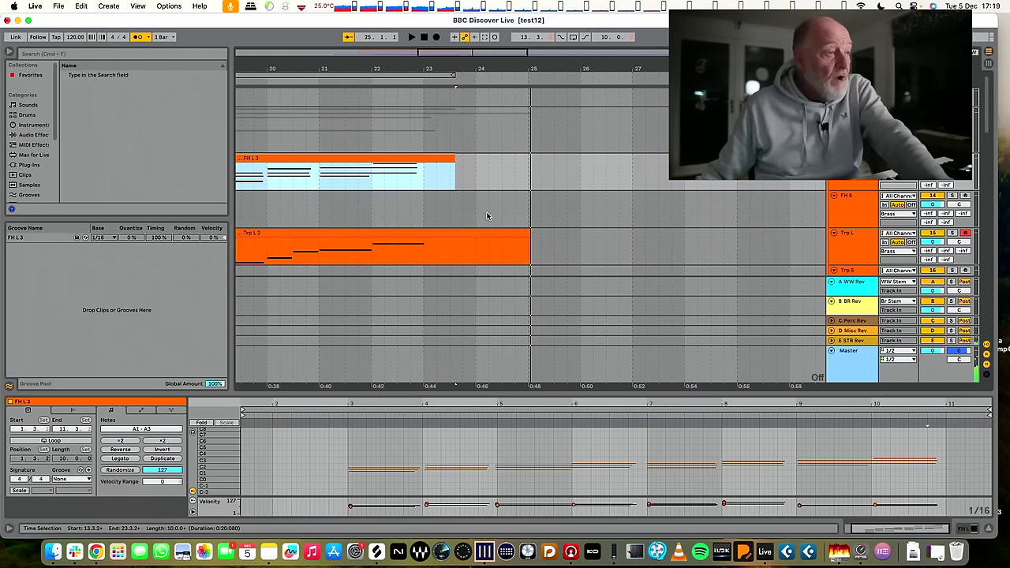
scroll(486, 215, left, 1)
scroll(552, 210, left, 5)
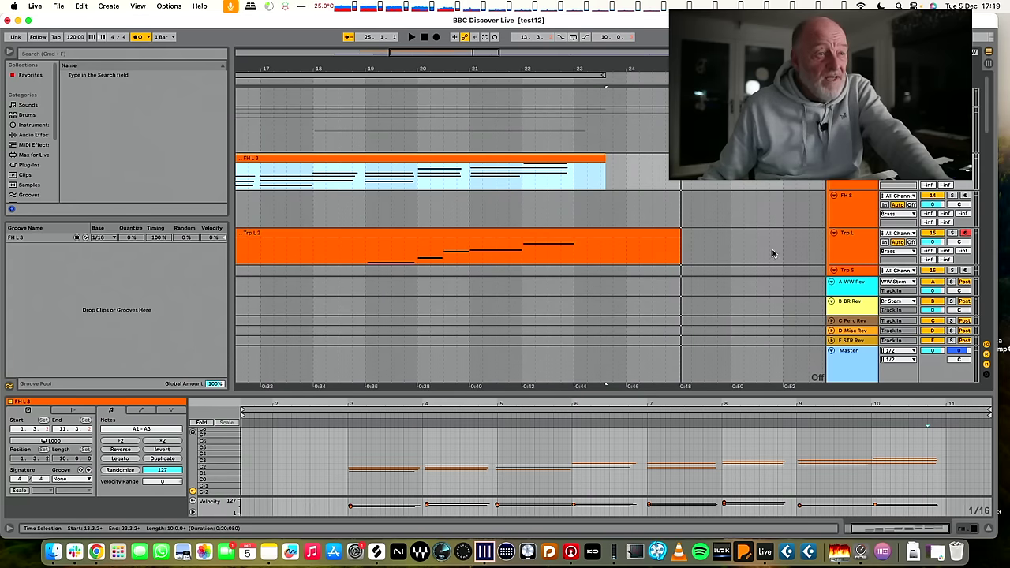
scroll(774, 257, right, 1)
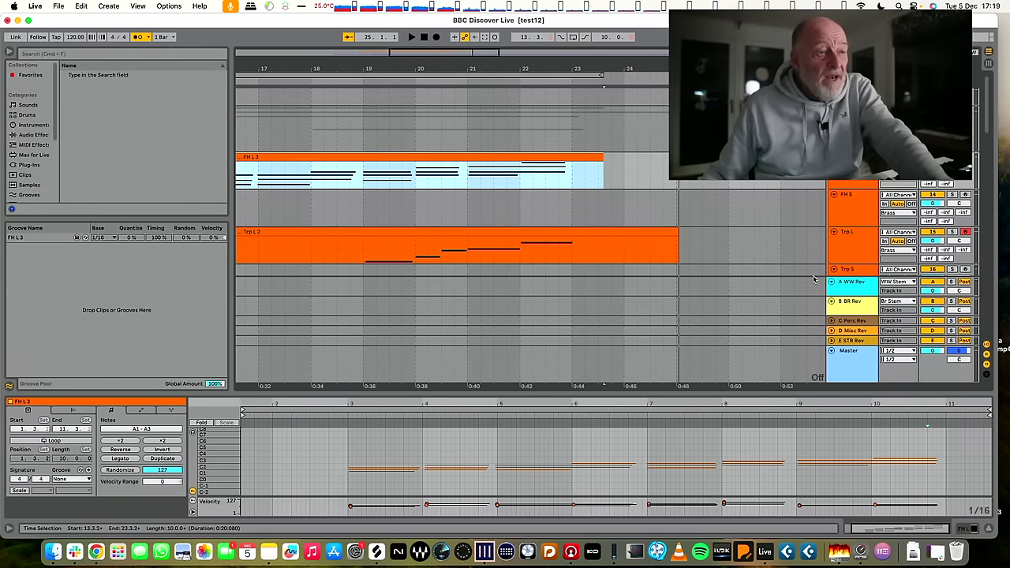
click(897, 278)
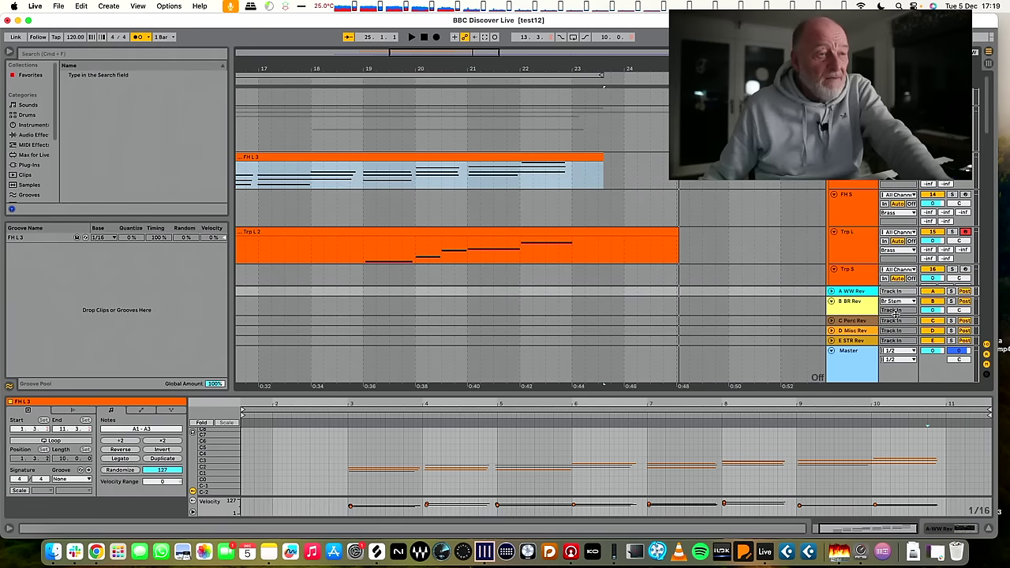
scroll(817, 218, up, 1)
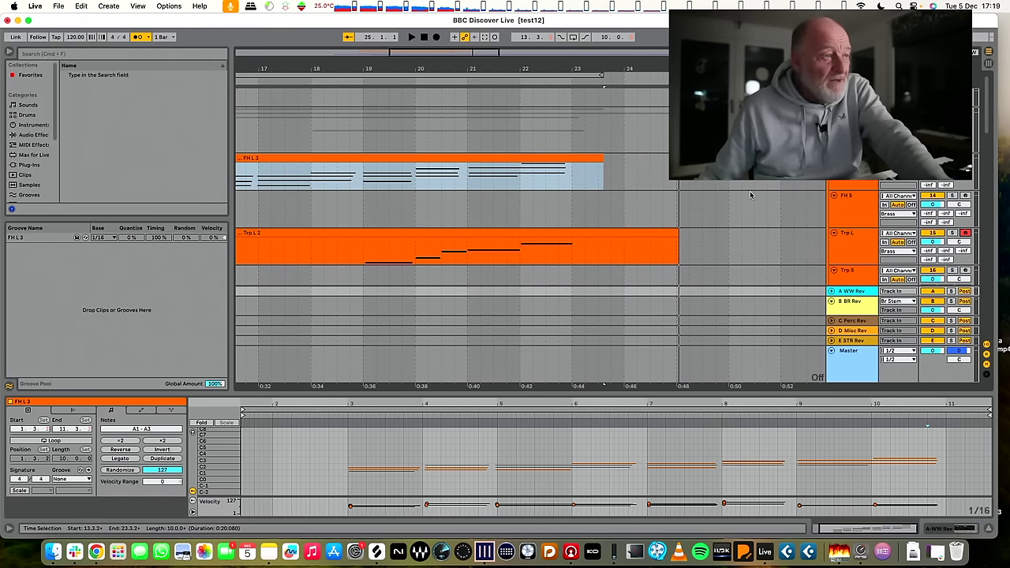
scroll(750, 195, left, 10)
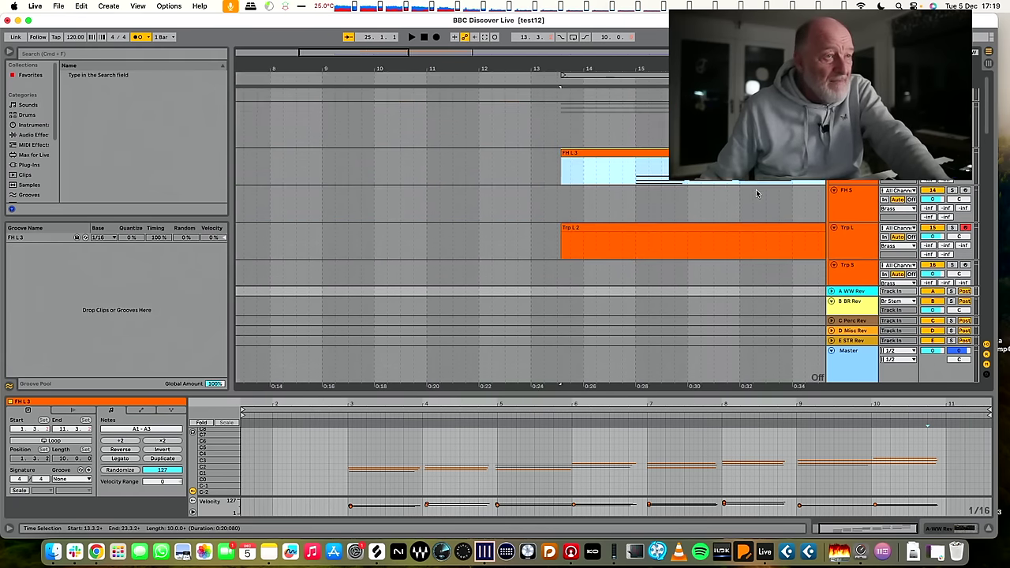
scroll(754, 194, down, 6)
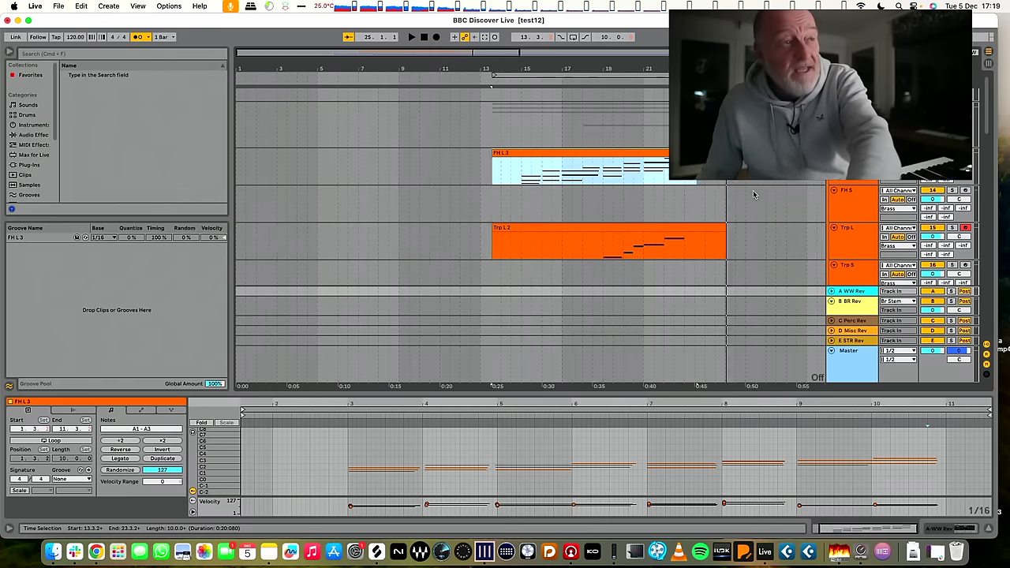
scroll(753, 194, down, 2)
scroll(566, 190, up, 1)
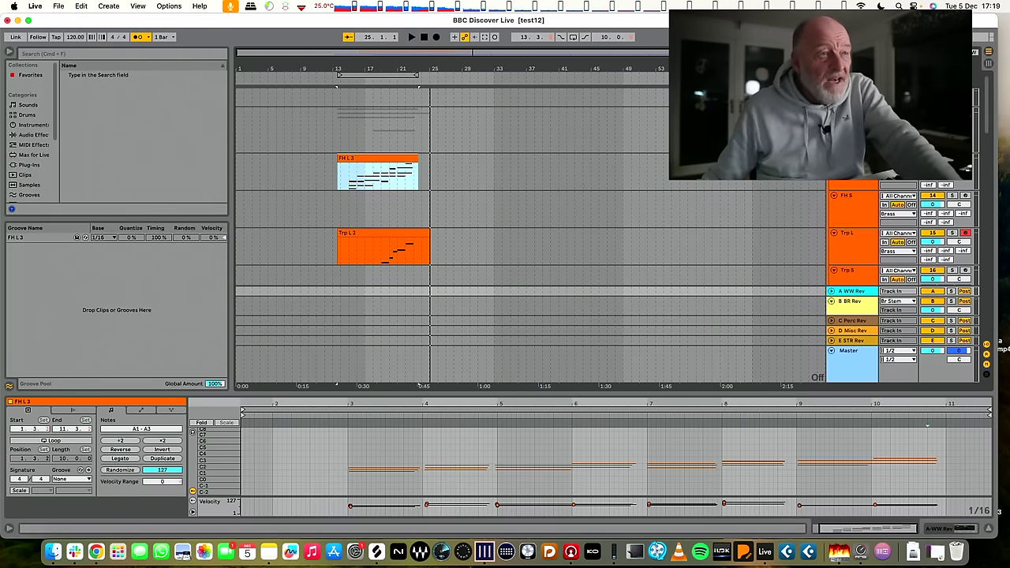
scroll(566, 190, down, 3)
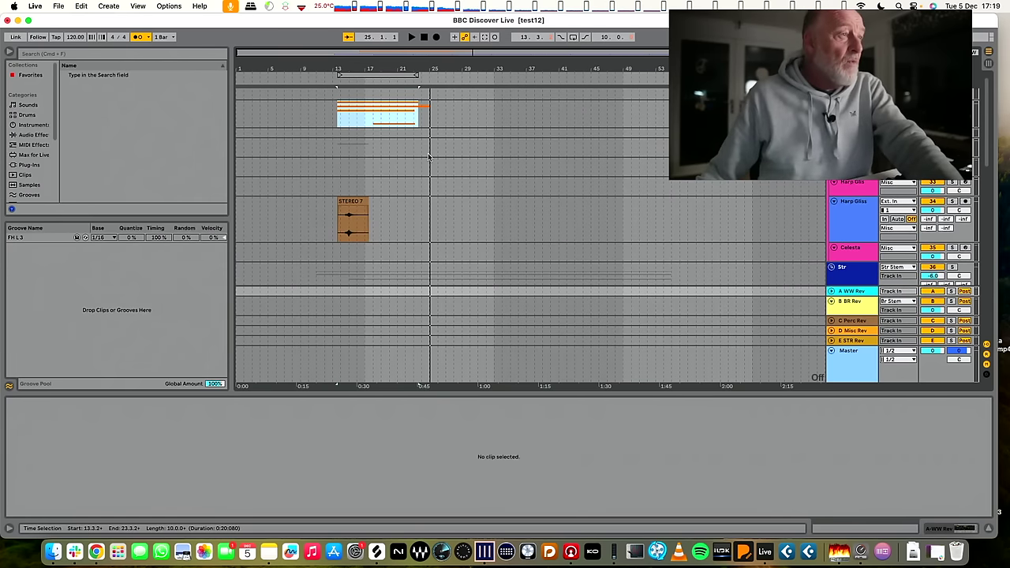
scroll(765, 258, down, 1)
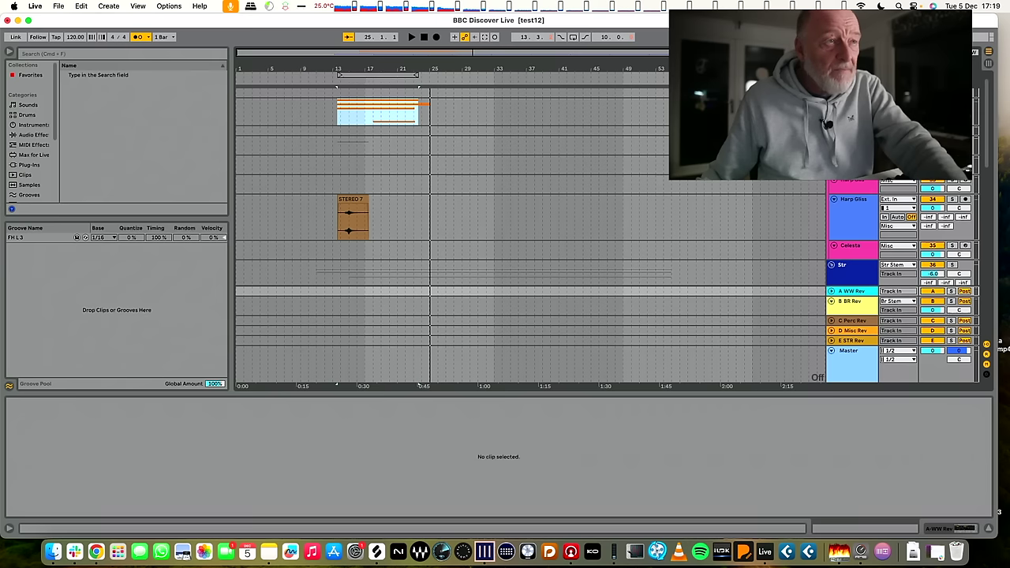
key(Delete)
- Undo the clip deletion and start recording a Perc 3 clip on the Perc track with count-in
key(super+z)
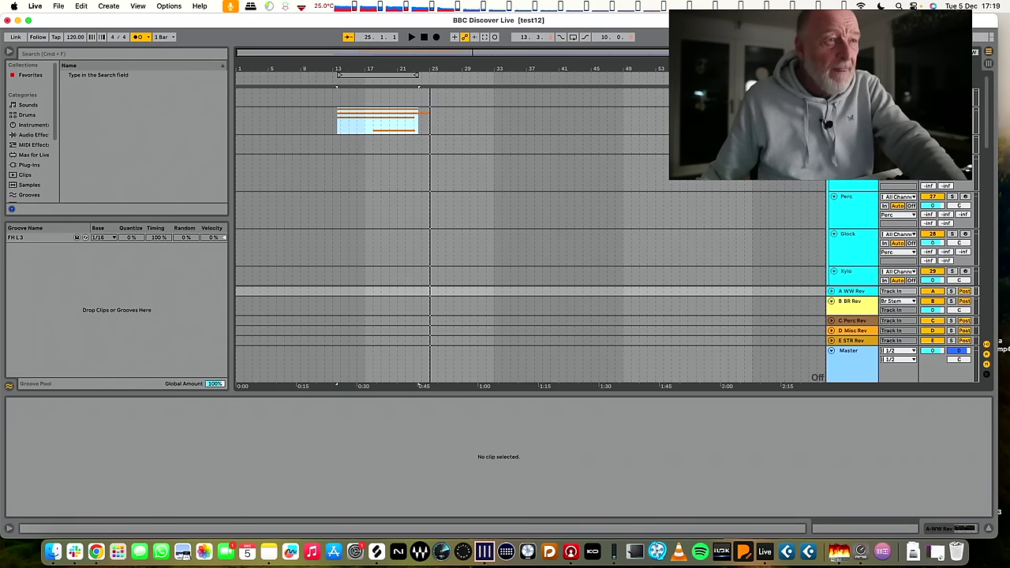
click(852, 201)
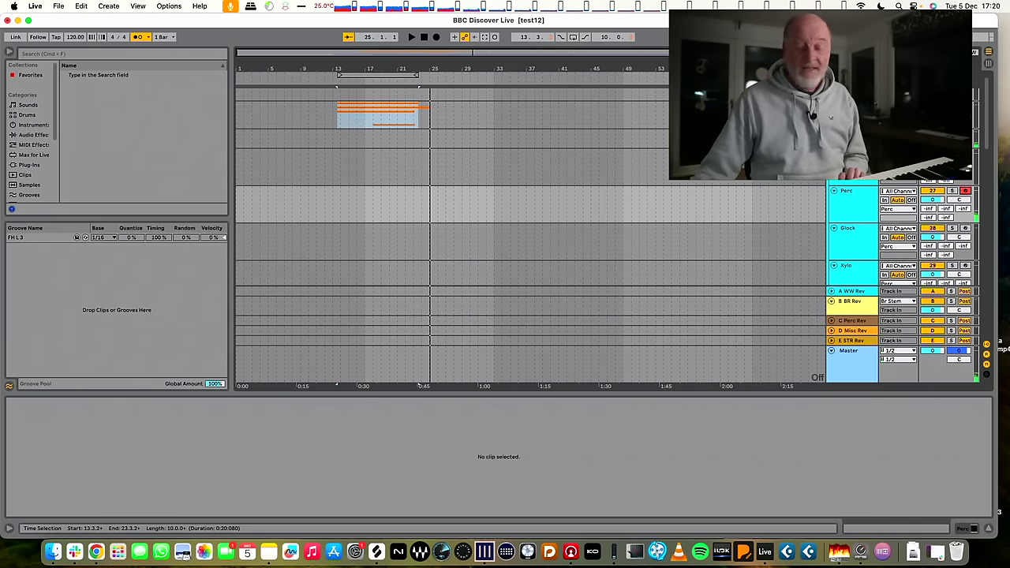
key(F9)
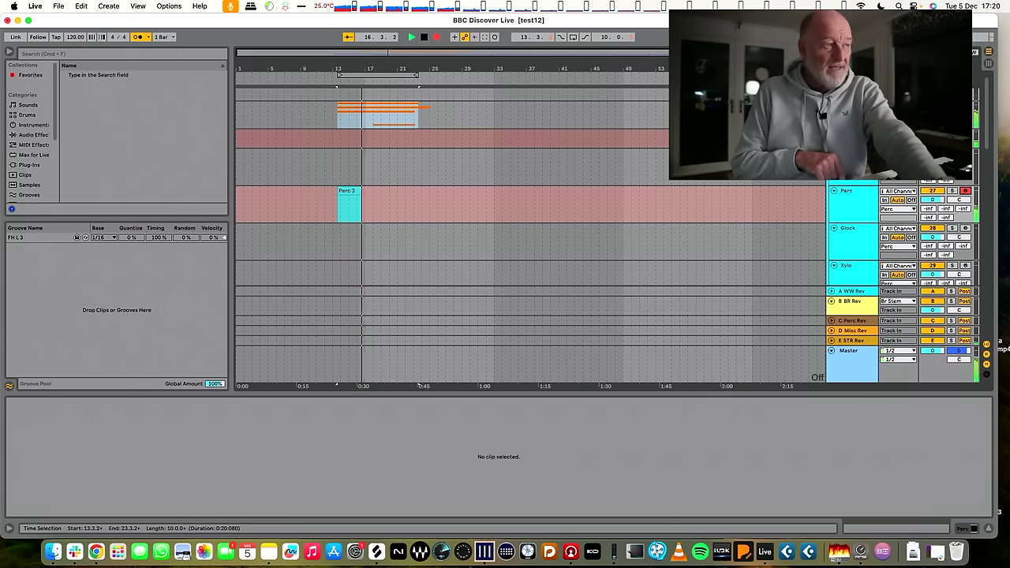
- Stop recording, extend Perc 3 to bar 20, loop its range, and solo the Perc track
key(space)
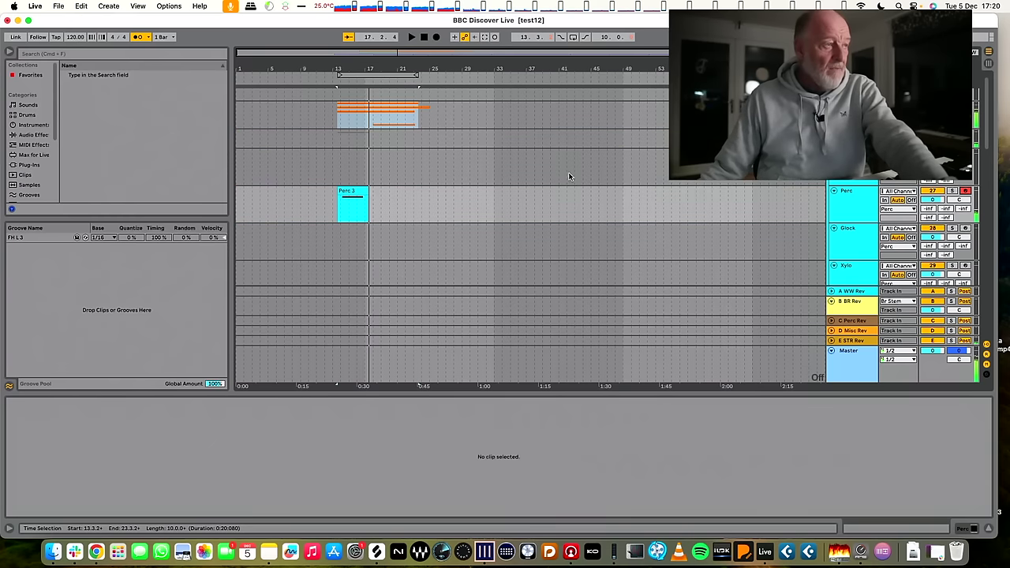
drag(367, 190, 390, 190)
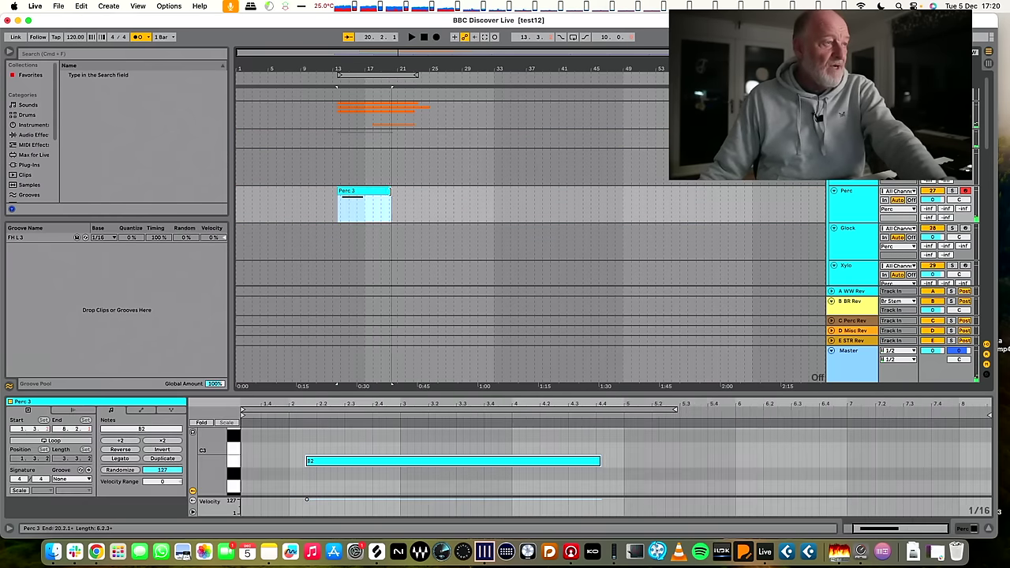
key(super+l)
click(951, 191)
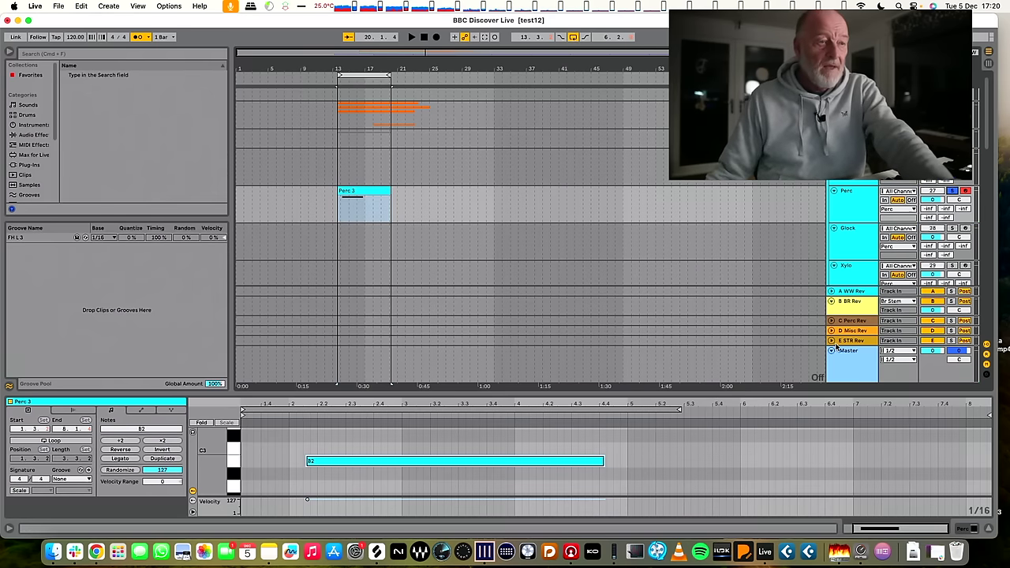
- Arm the STEREO track and record the soloed Perc sound as audio from bar 13.3 to 19
scroll(843, 348, down, 3)
scroll(869, 311, down, 8)
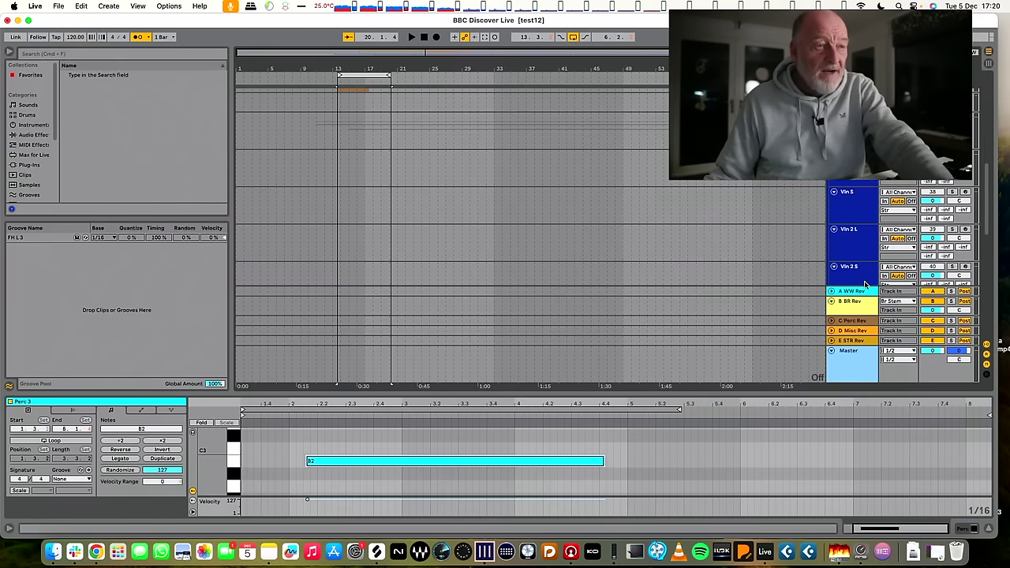
scroll(862, 281, down, 1)
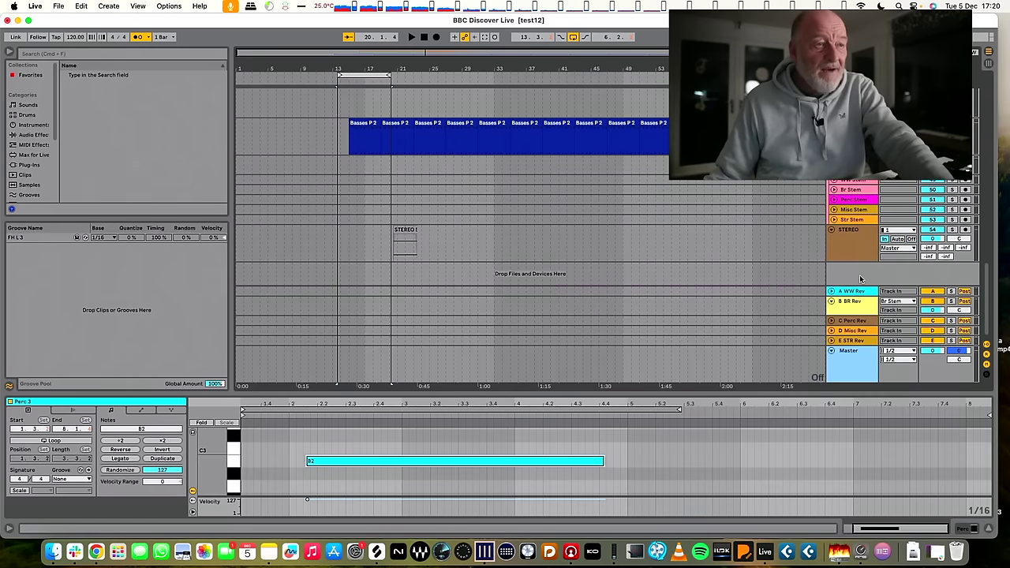
click(966, 230)
key(F9)
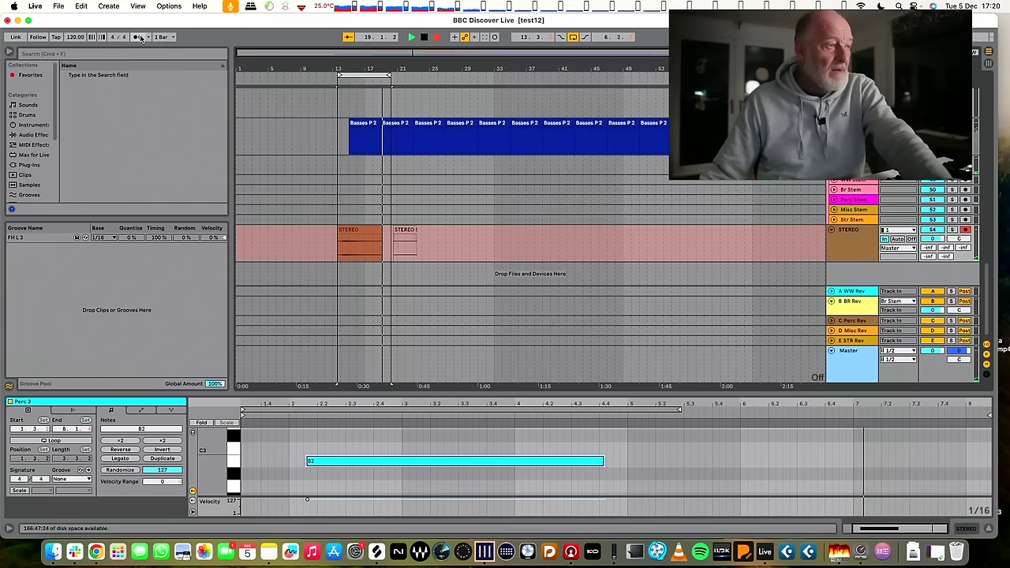
key(space)
- Insert a new audio track below the STEREO track
scroll(294, 181, up, 1)
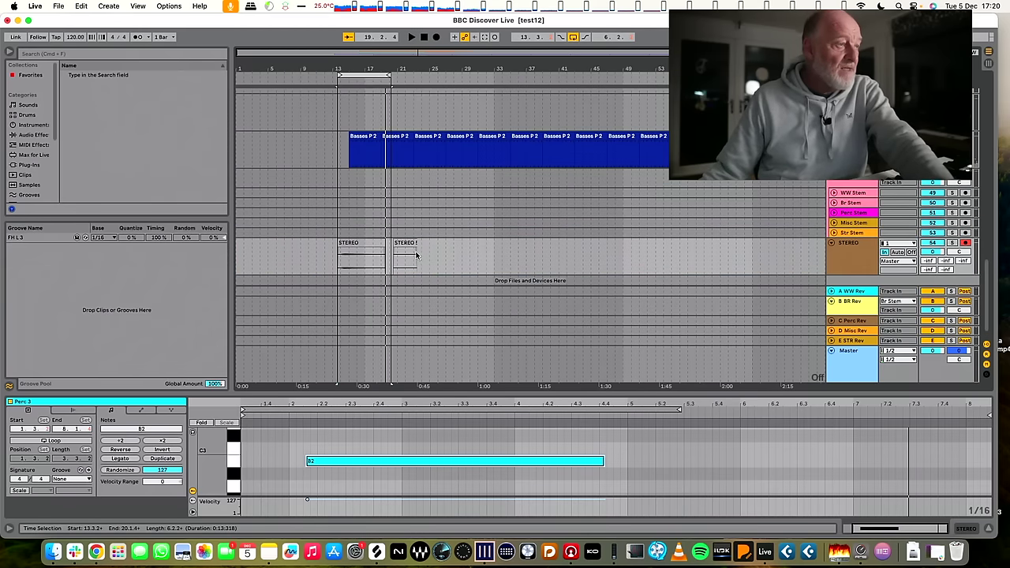
click(368, 244)
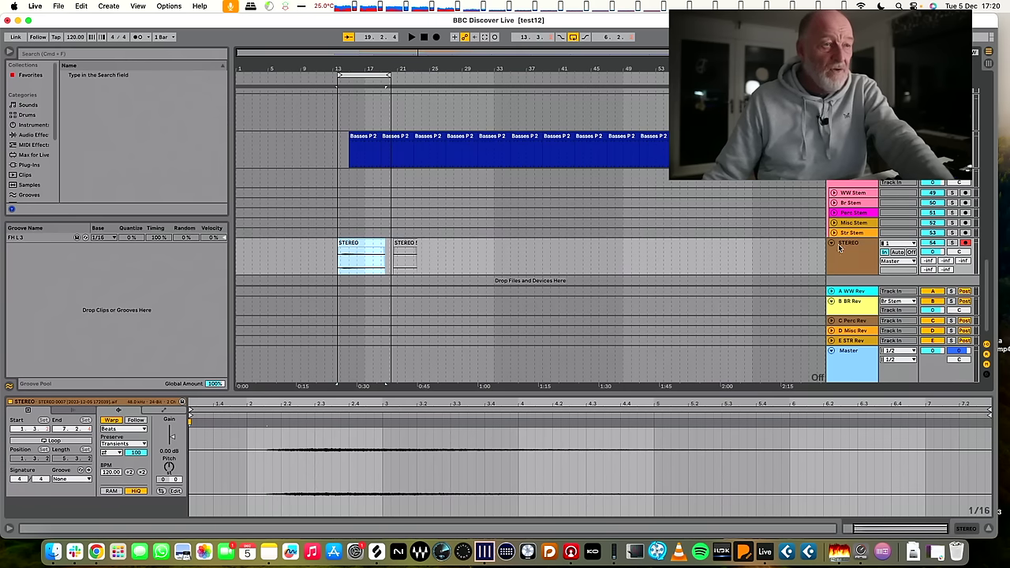
click(870, 252)
key(super+t)
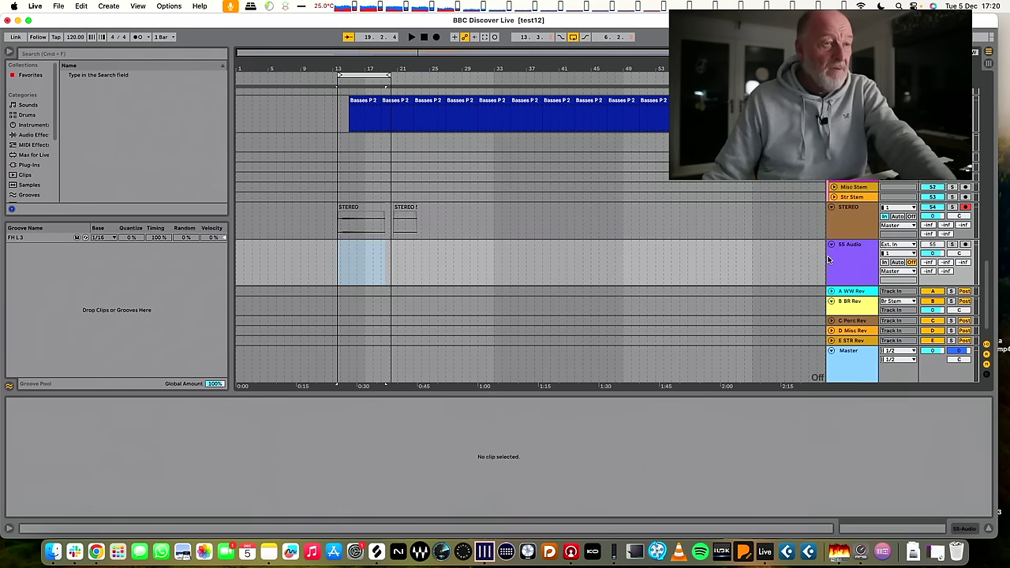
- Move the recorded STEREO clip onto the new track at bar 21
click(363, 215)
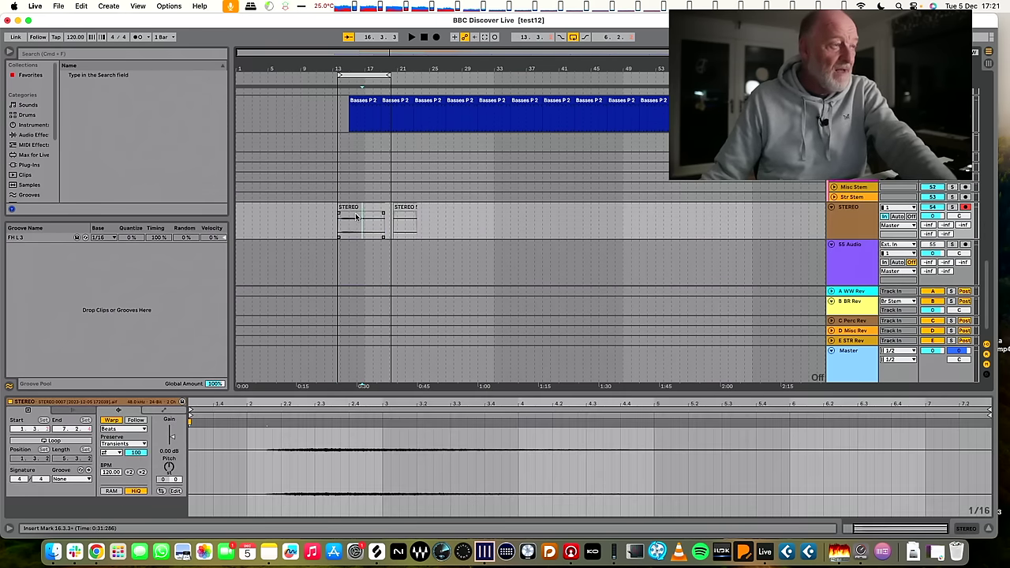
drag(324, 221, 387, 221)
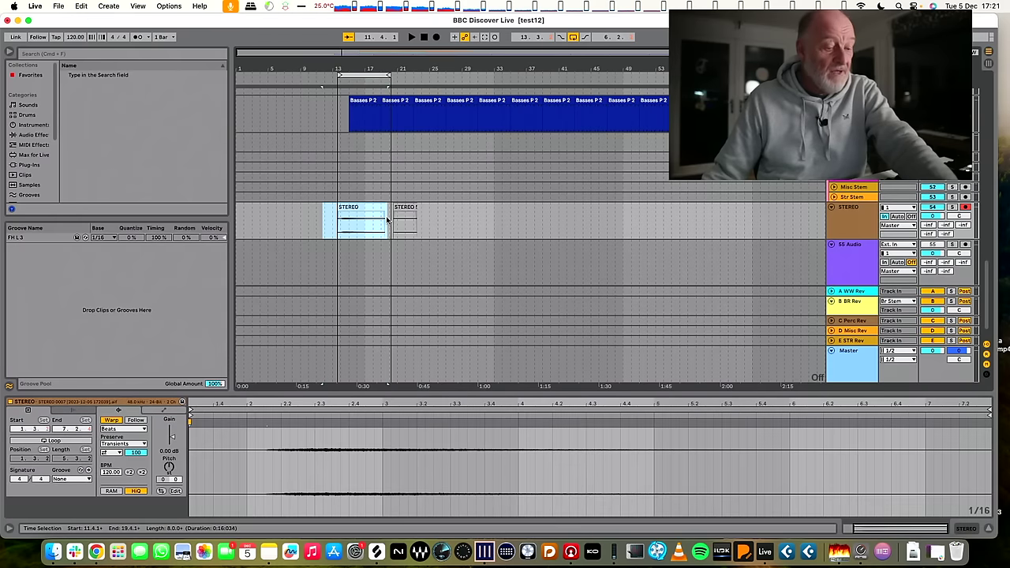
key(Delete)
click(396, 260)
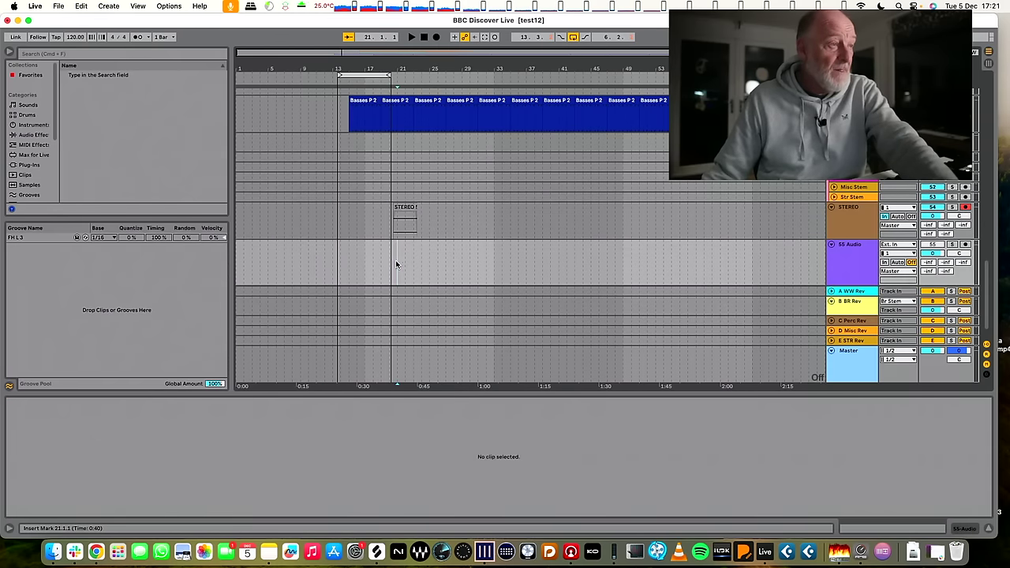
key(super+v)
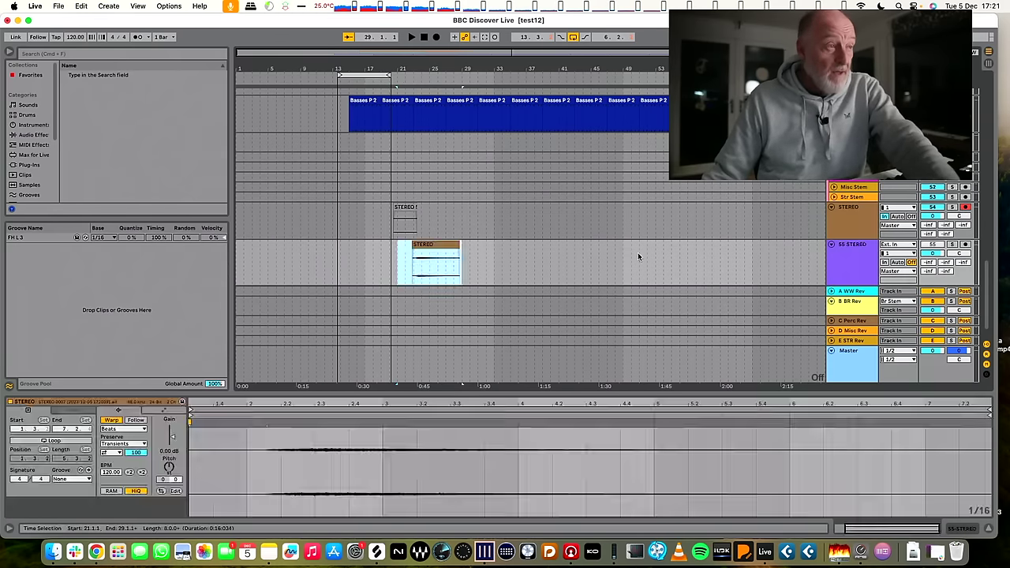
- Rename the new audio track to 'Gong'
click(853, 247)
key(super+r)
text(Gong)
key(Return)
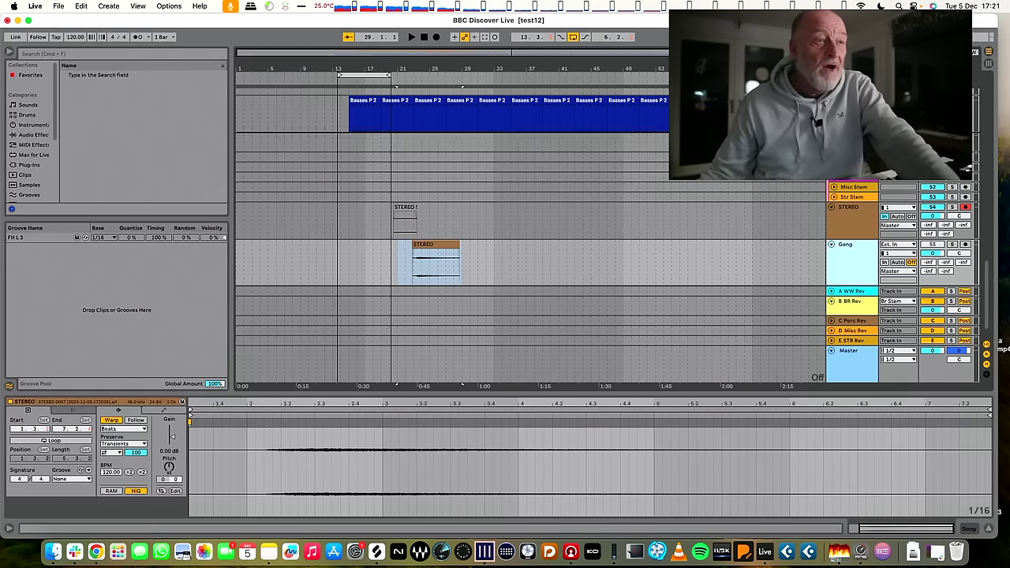
- Duplicate the Gong track with Cmd+D so both copies hold the bar-21 clip
scroll(967, 168, up, 5)
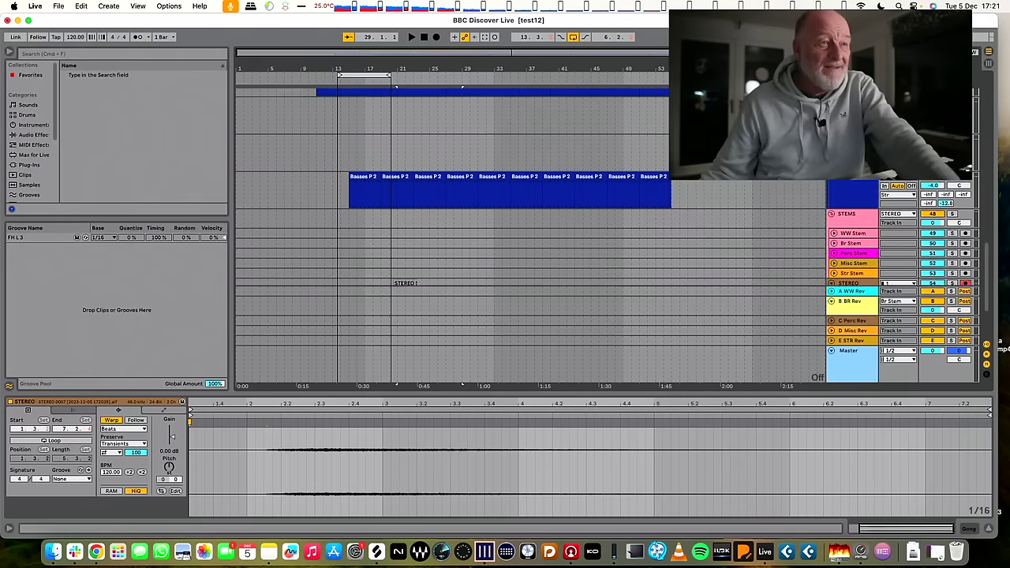
scroll(967, 168, up, 6)
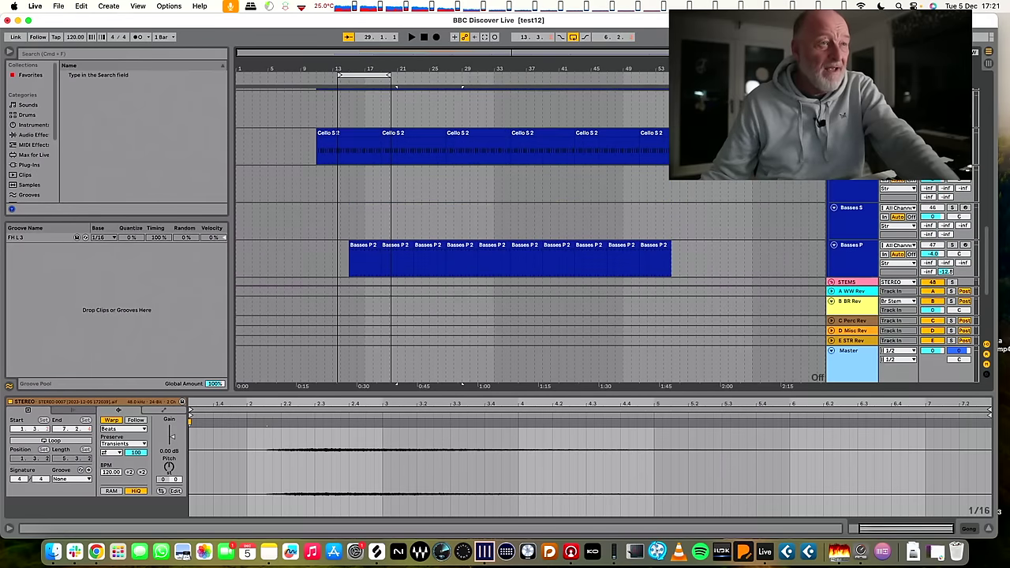
scroll(966, 168, up, 3)
scroll(967, 168, up, 6)
scroll(966, 168, up, 10)
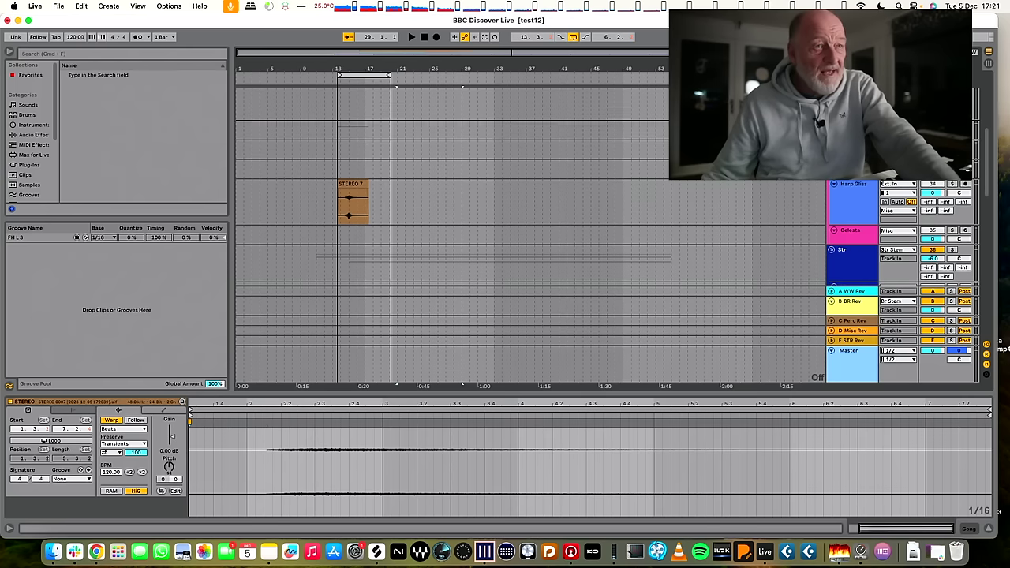
scroll(966, 168, up, 5)
scroll(967, 168, up, 3)
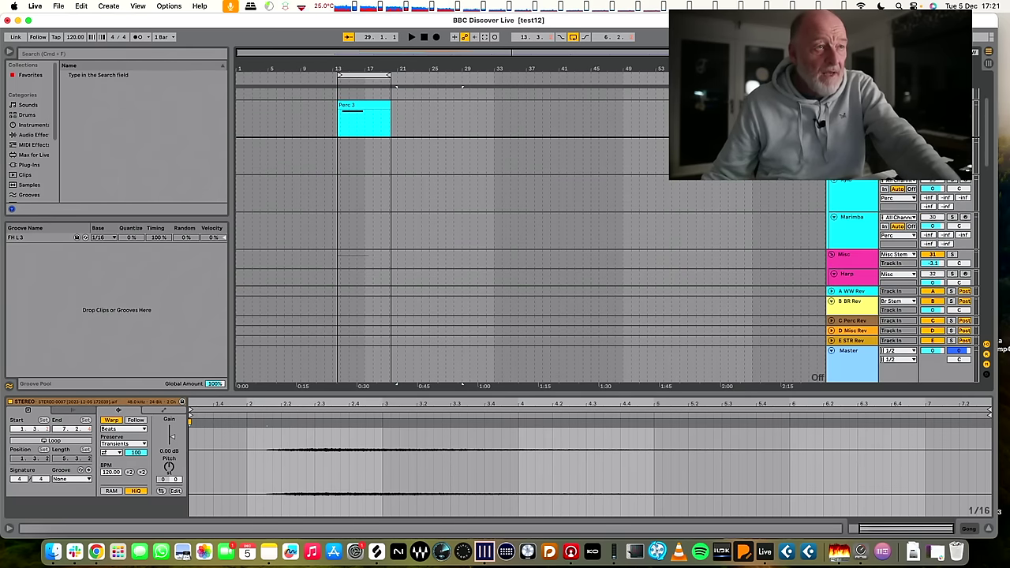
scroll(967, 168, up, 2)
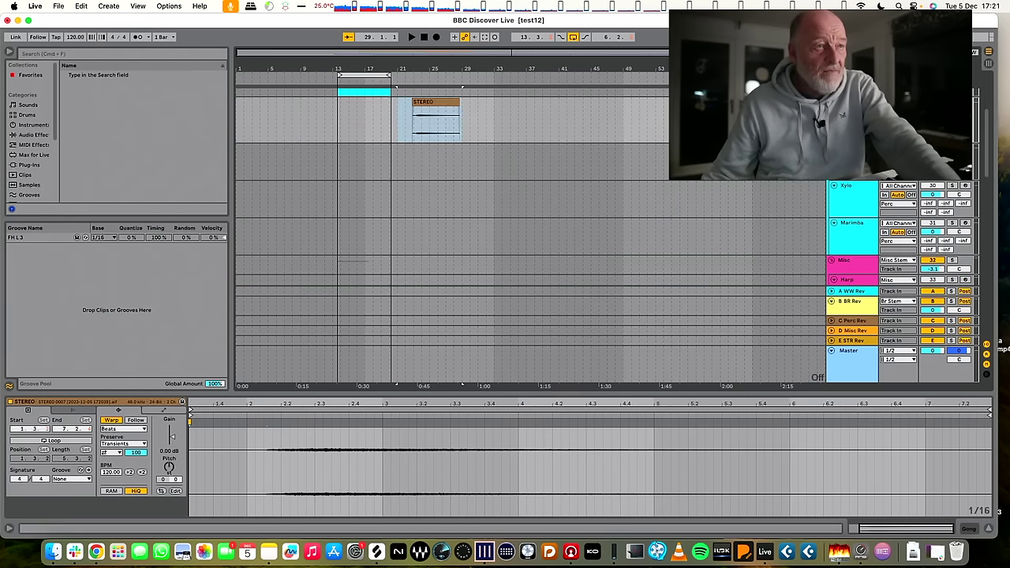
scroll(543, 107, up, 3)
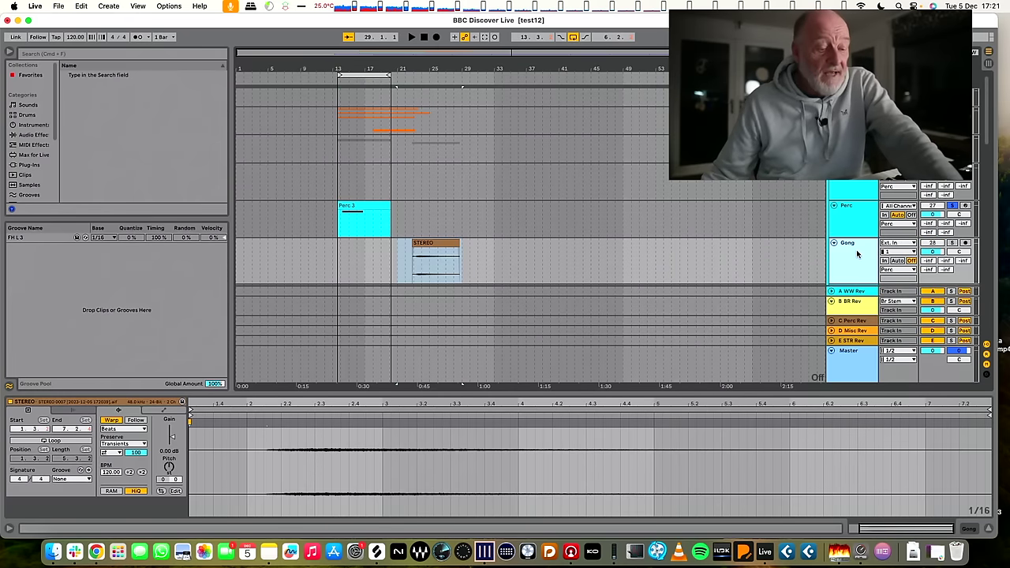
key(super+d)
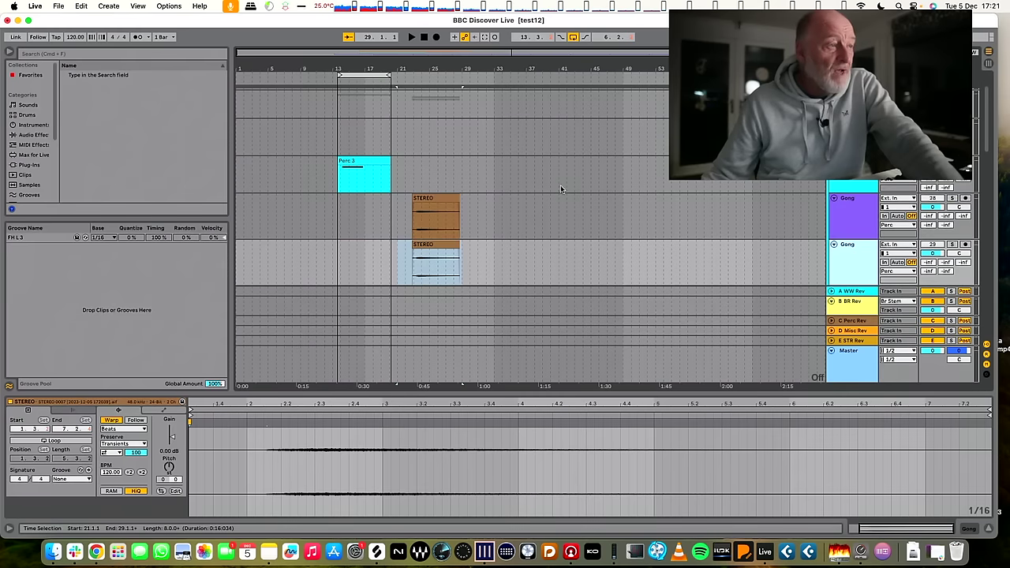
click(435, 206)
click(436, 196)
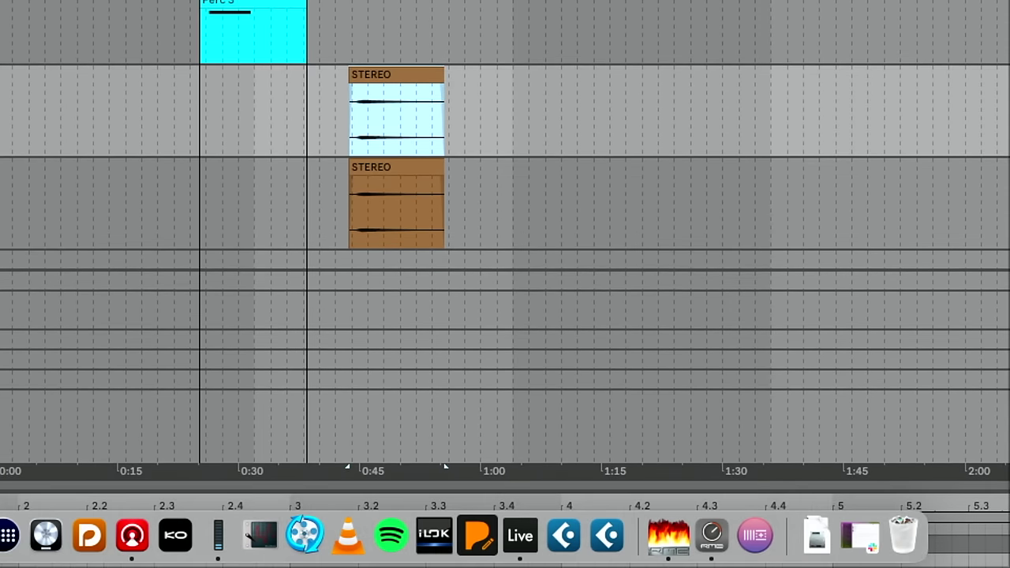
click(564, 83)
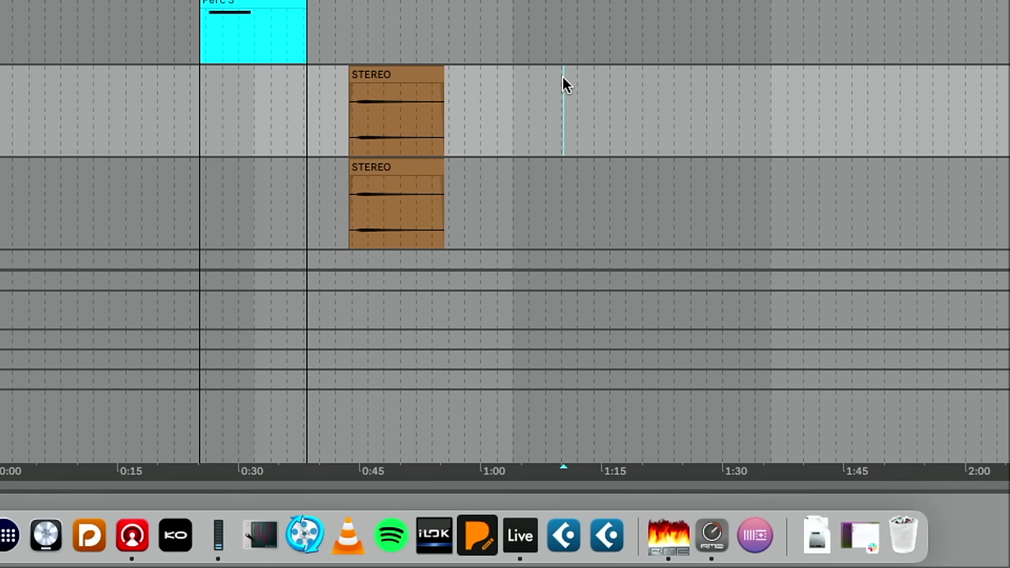
click(427, 82)
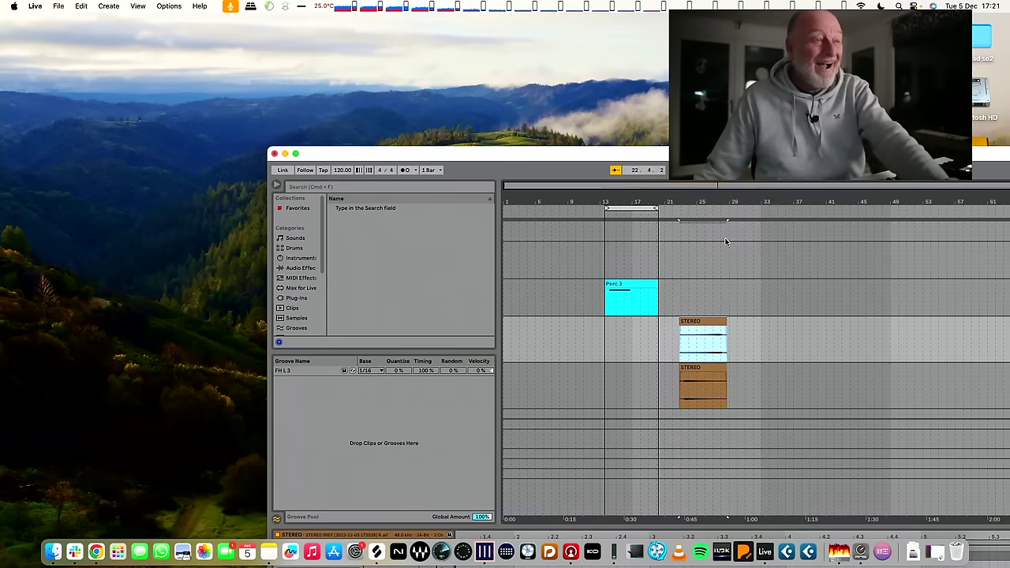
double_click(666, 155)
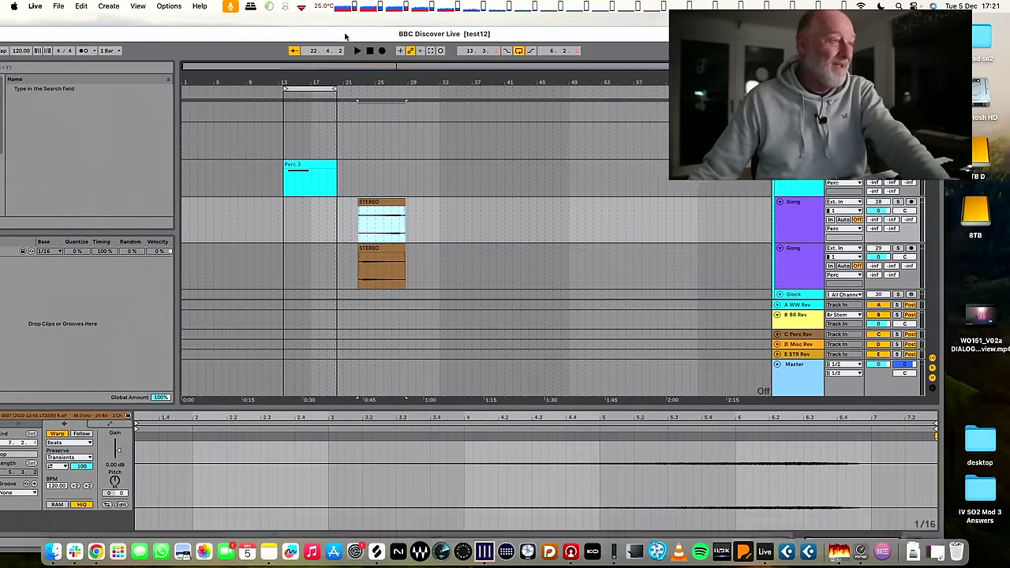
scroll(522, 179, up, 2)
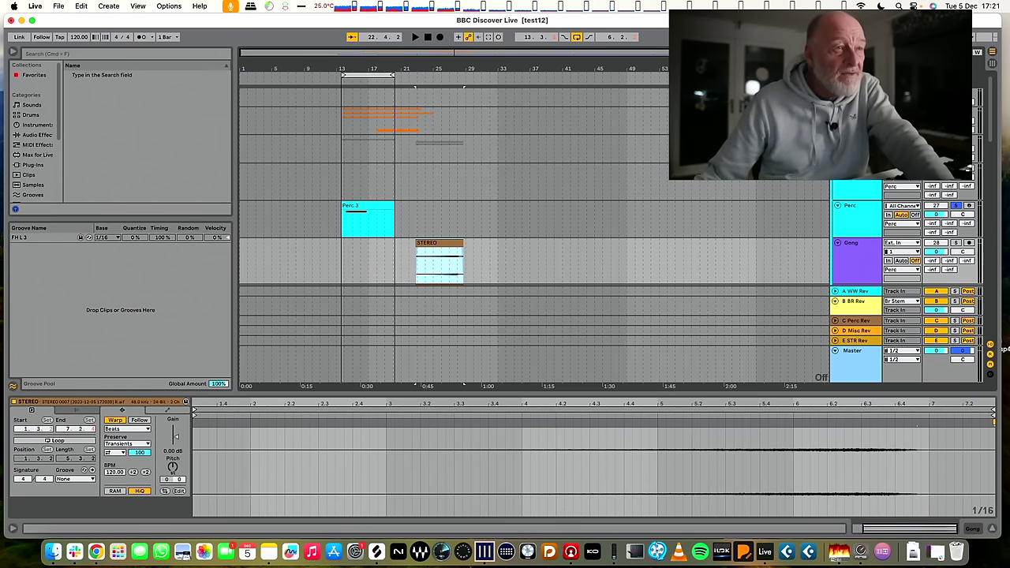
- Remove the Gong clip's silent lead-in near bar 22, then zoom out to show bars 7–27
scroll(558, 239, up, 3)
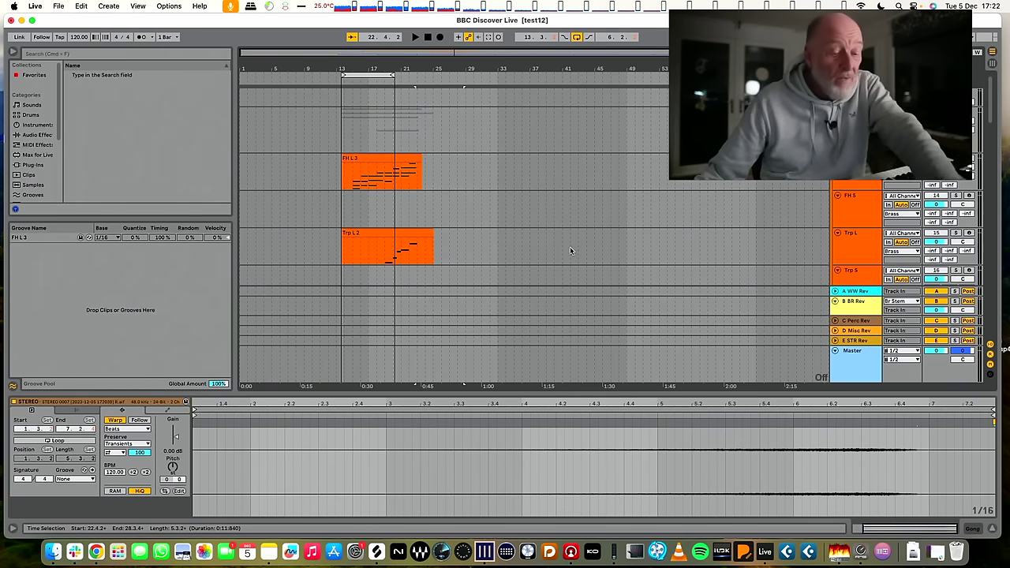
key(plus)
key(plus)
key(plus)
key(plus)
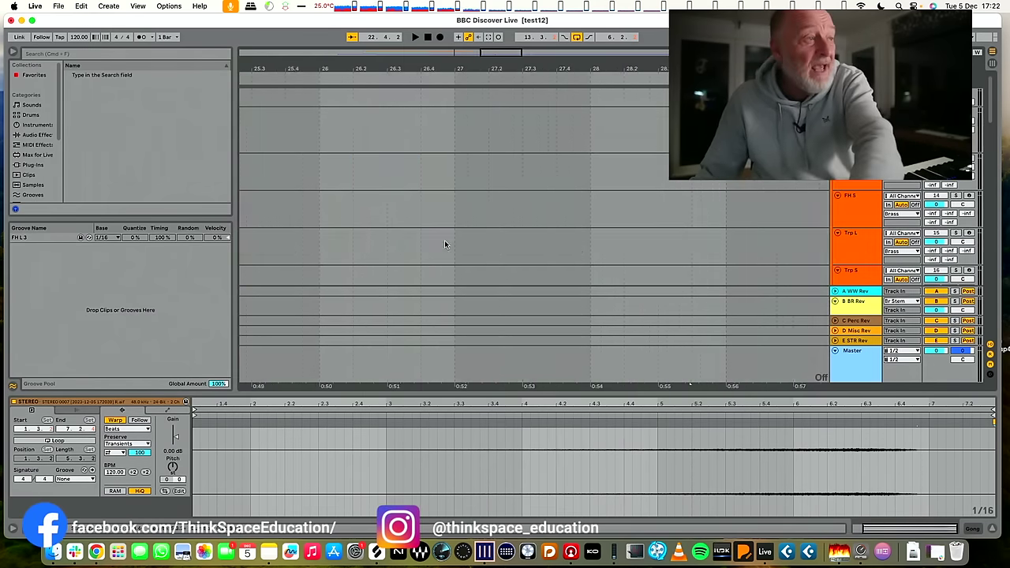
scroll(460, 241, left, 5)
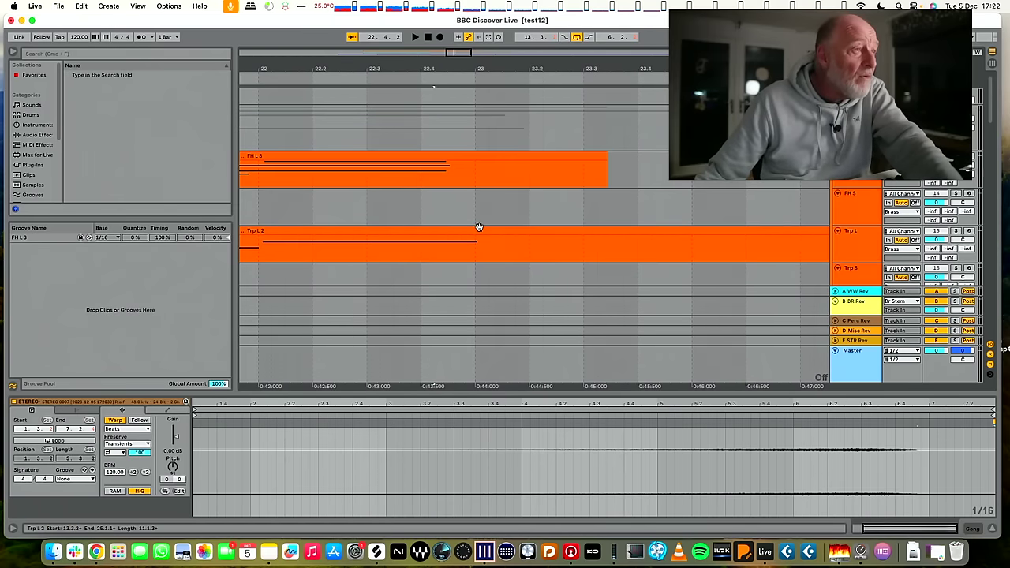
scroll(466, 233, down, 10)
scroll(482, 228, up, 5)
drag(666, 189, 411, 206)
key(super+z)
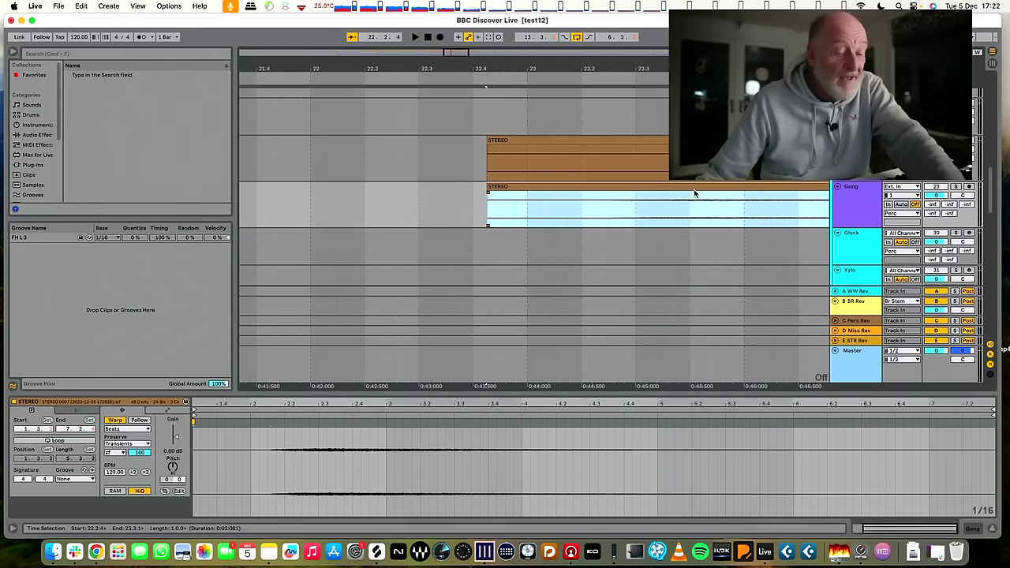
key(minus)
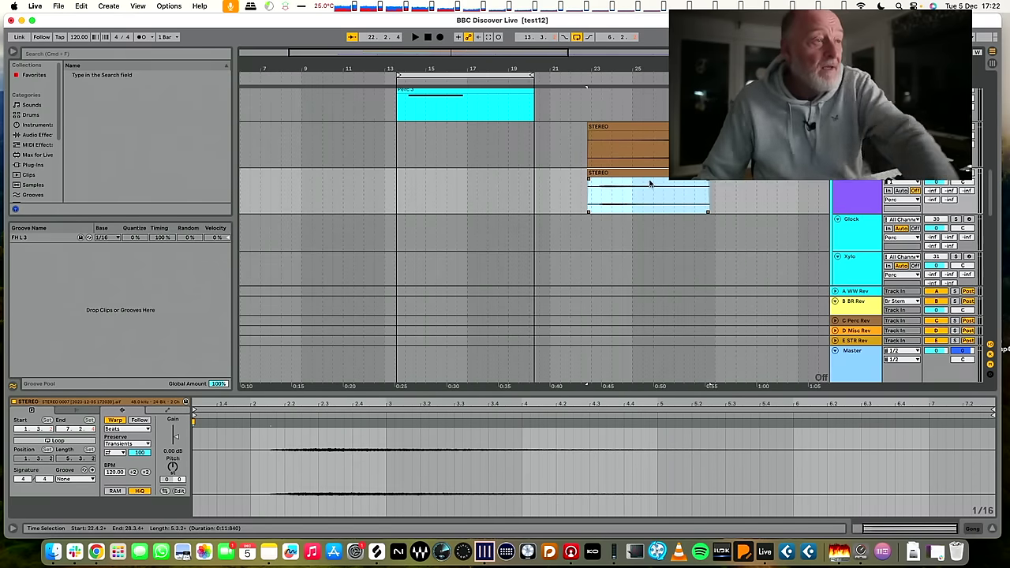
- Move the upper STEREO clip earlier to about bar 18 and select the lower STEREO clip
drag(677, 177, 575, 129)
click(608, 175)
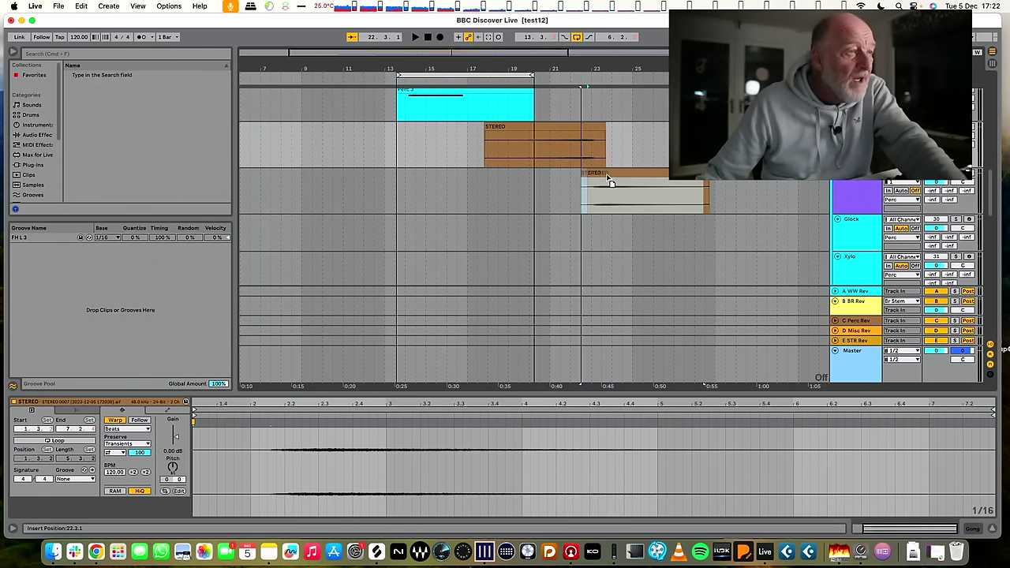
click(611, 175)
- Play back the arrangement to audition the new STEREO clip timing
scroll(947, 189, up, 1)
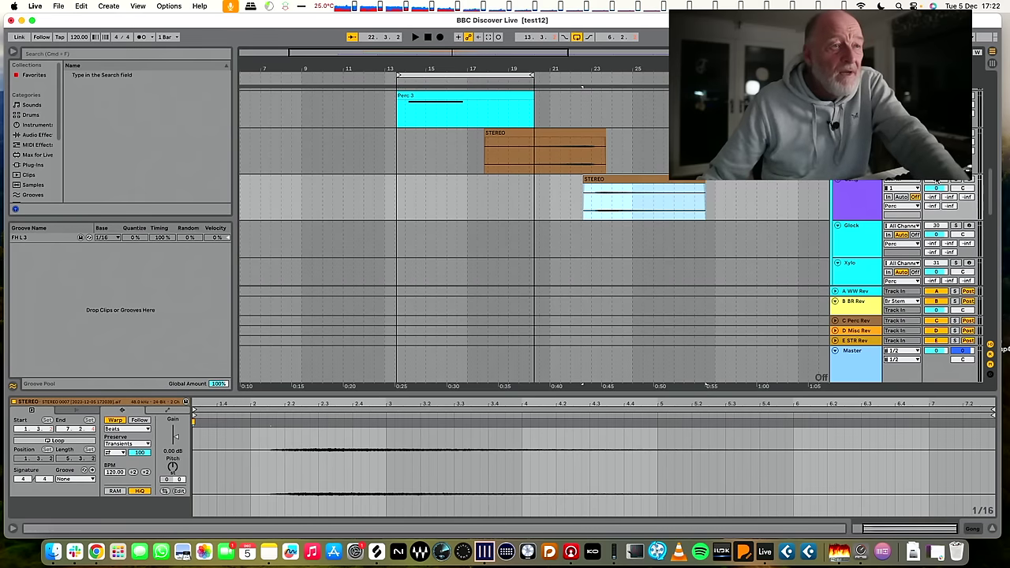
scroll(936, 192, up, 3)
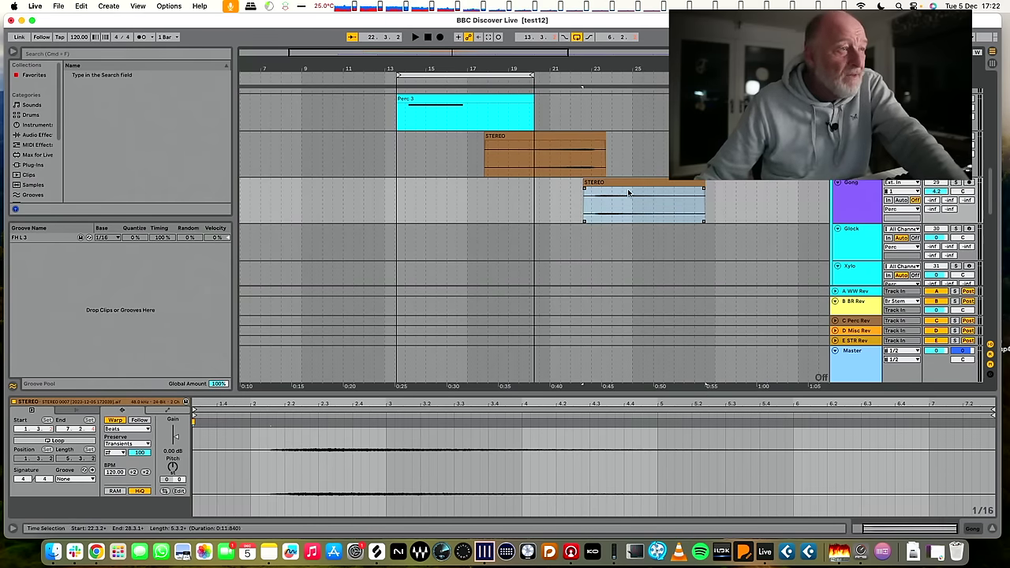
scroll(652, 151, right, 5)
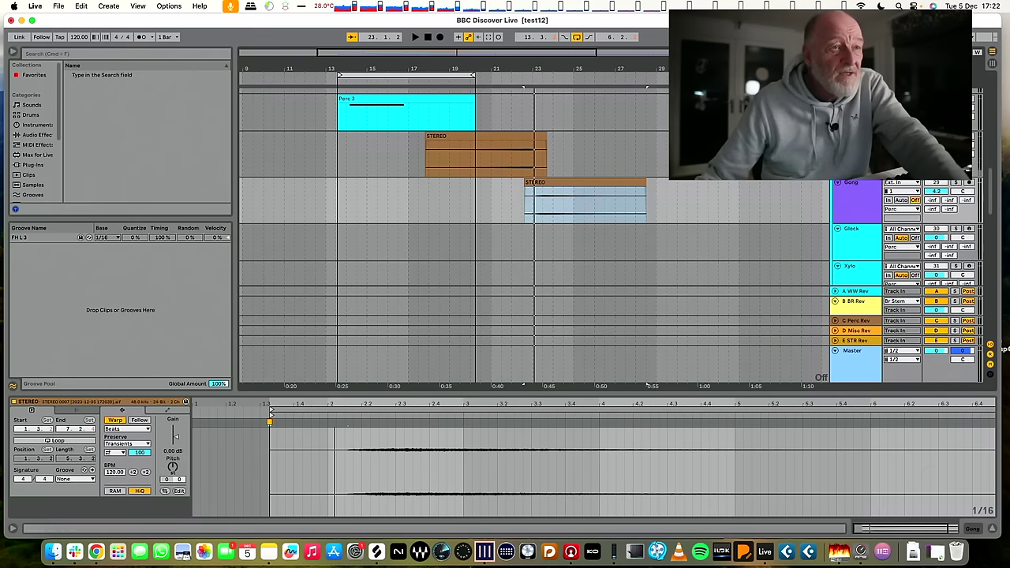
scroll(635, 210, right, 2)
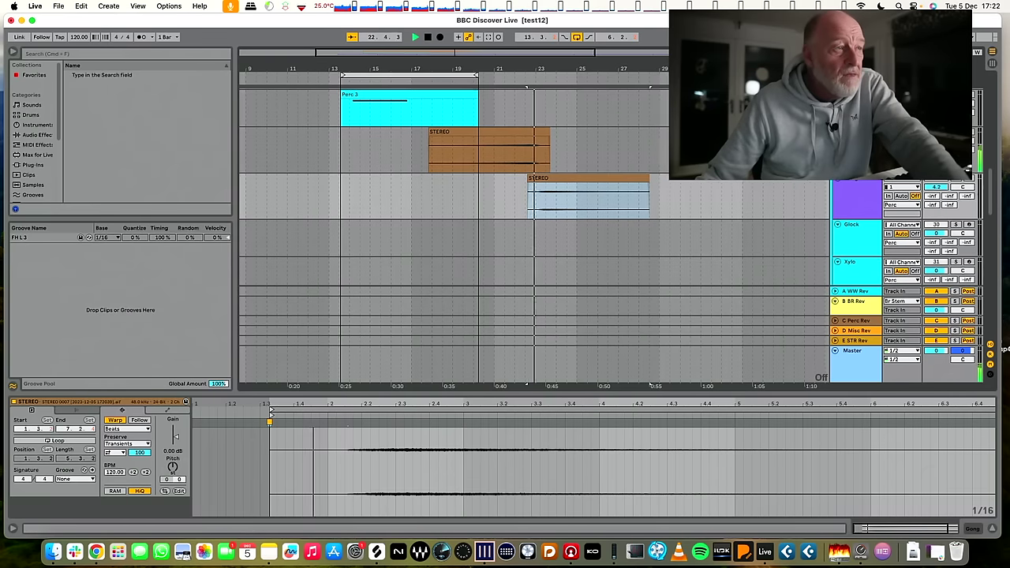
key(space)
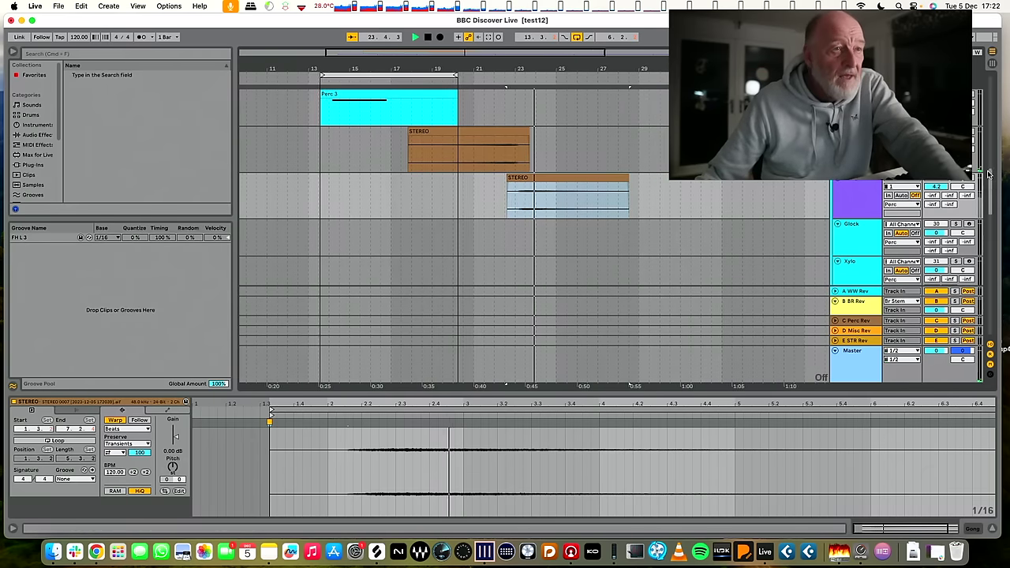
key(space)
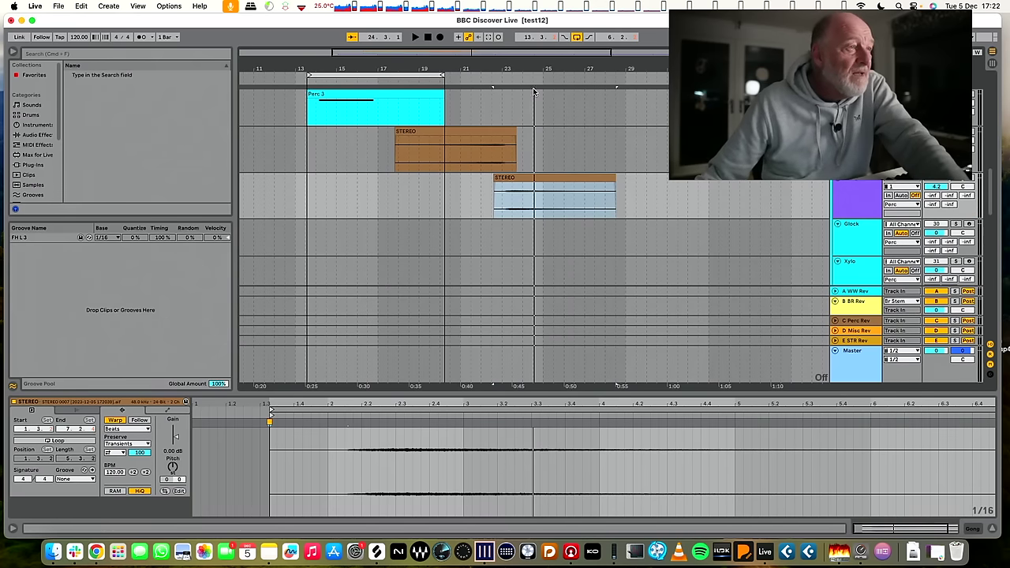
- Loop bars 17–31 across both STEREO clips and play the looped section
drag(378, 138, 669, 219)
key(super+l)
scroll(547, 118, left, 2)
click(534, 118)
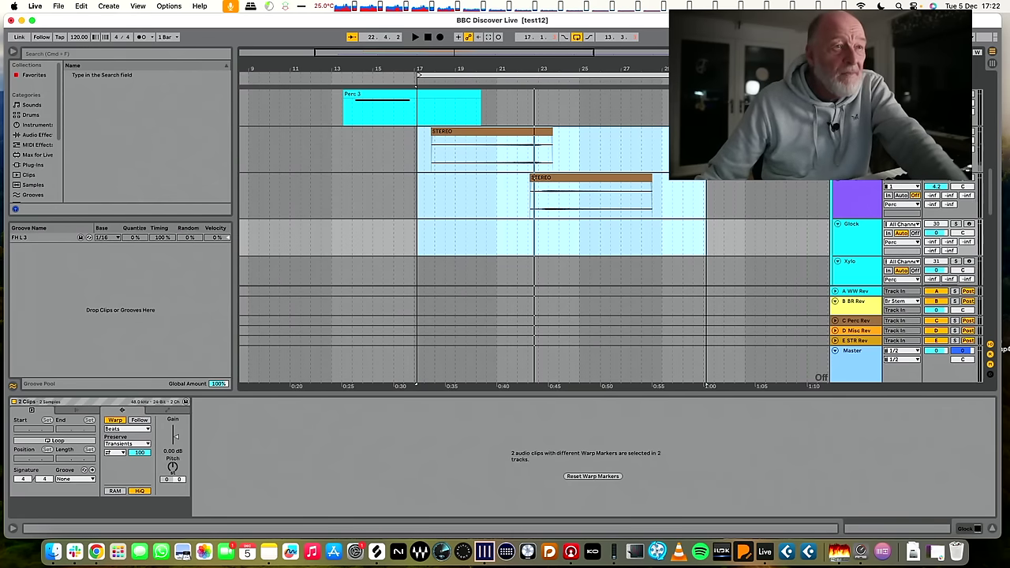
key(space)
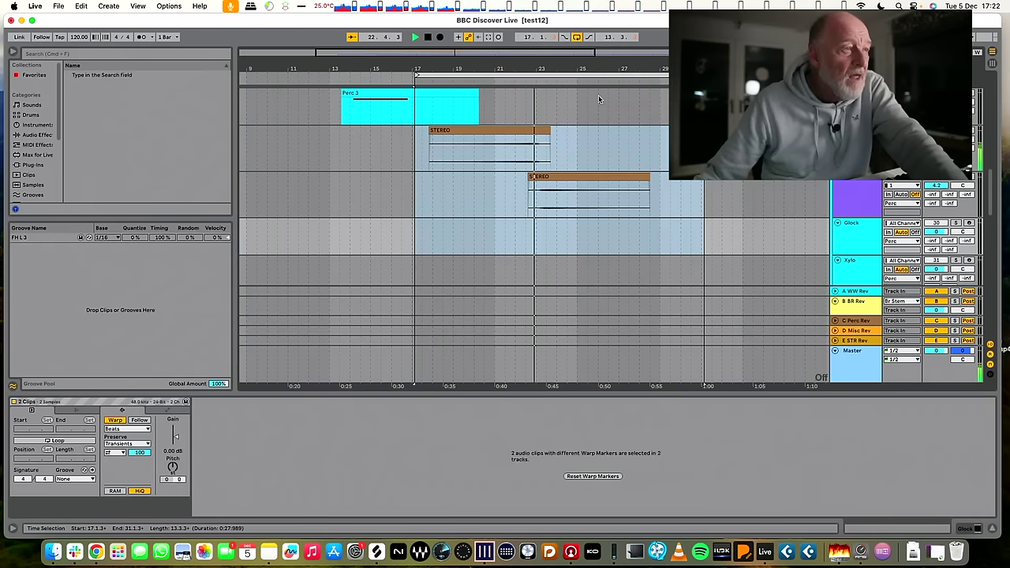
click(538, 159)
key(space)
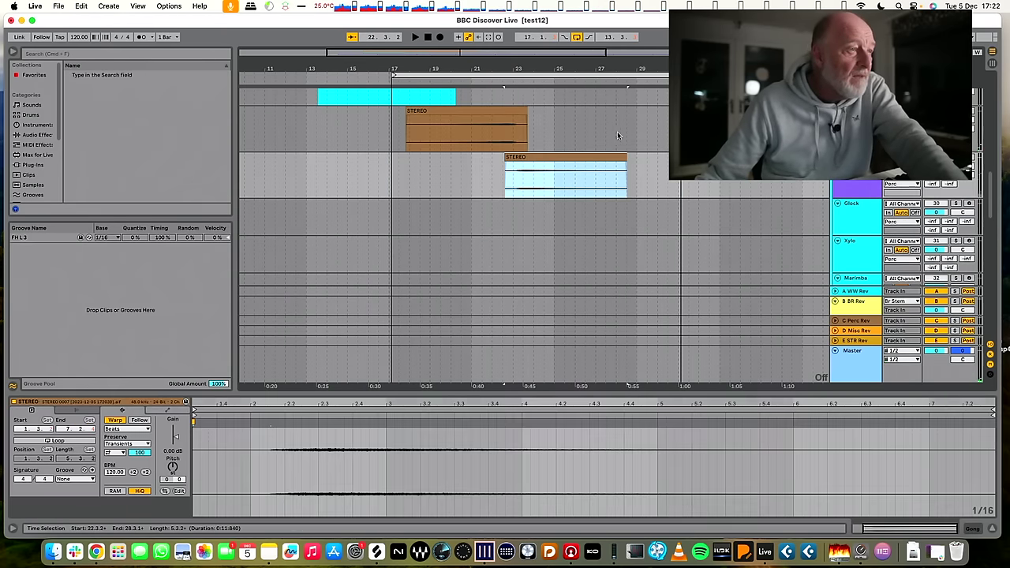
- Audition the STEREO clips and shift the second one to start at 22.2.3
click(552, 152)
click(555, 160)
click(556, 168)
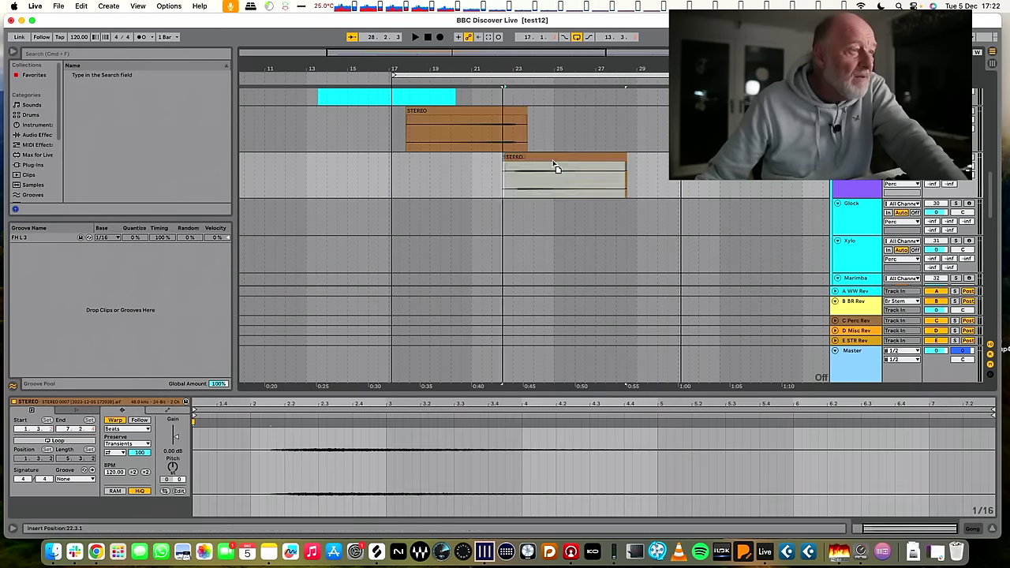
click(555, 157)
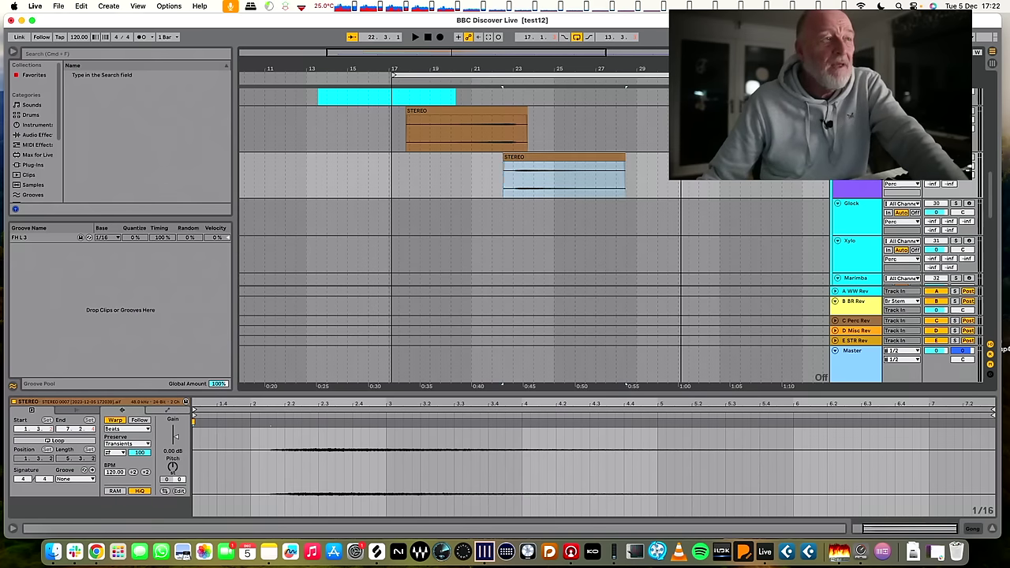
key(space)
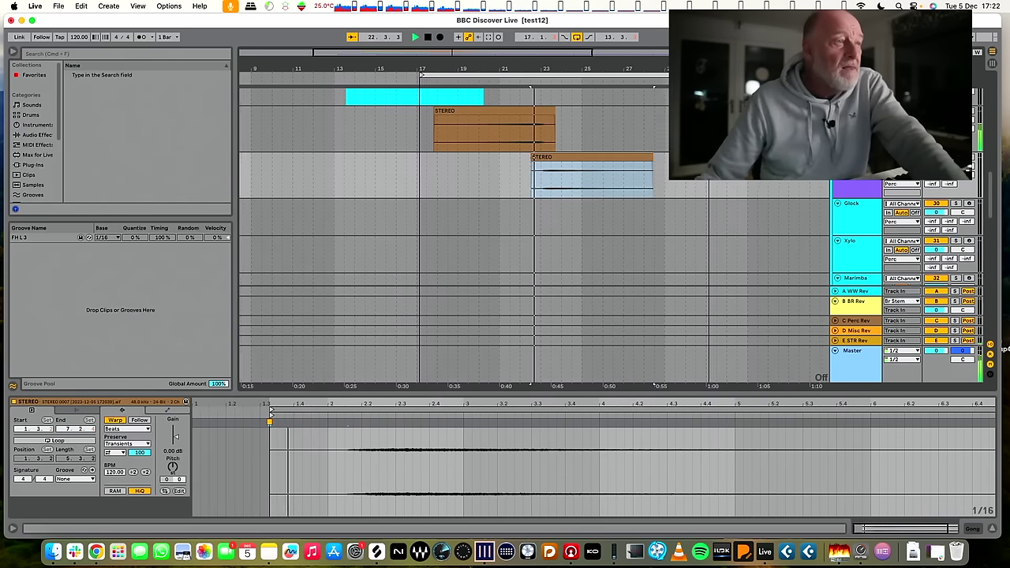
key(space)
click(555, 163)
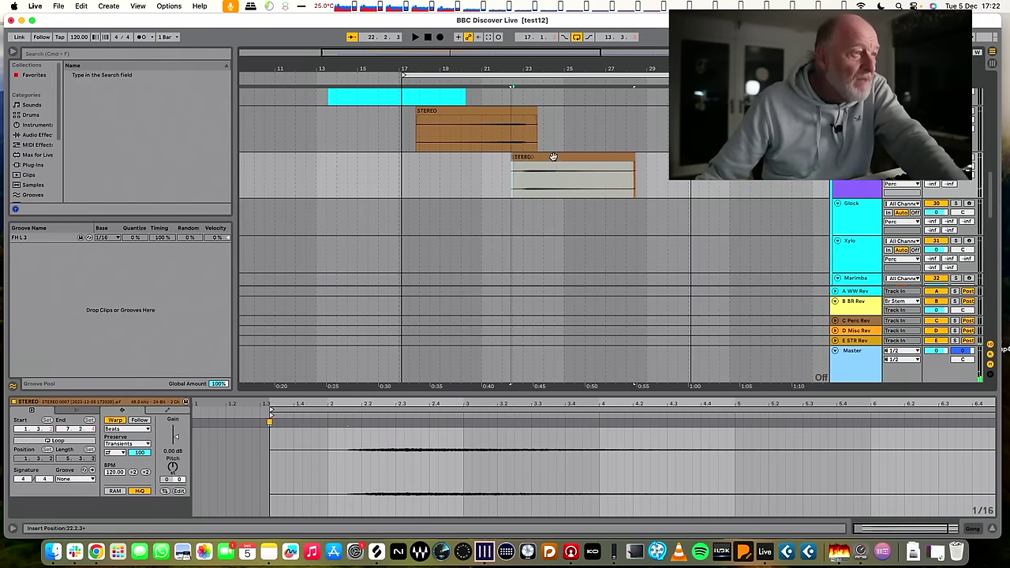
click(555, 158)
- Arm the Timpani track for recording
scroll(452, 127, up, 5)
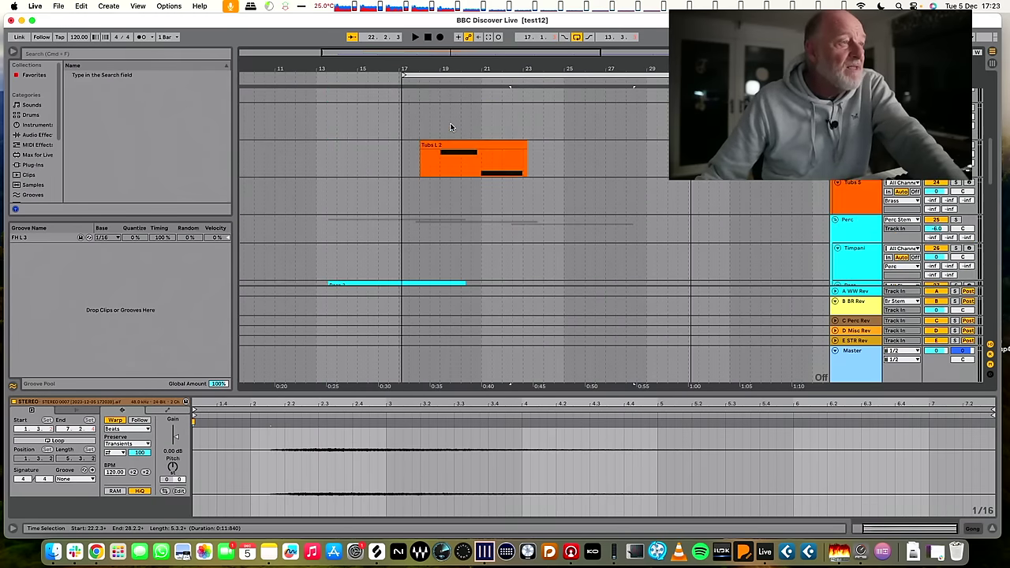
click(970, 248)
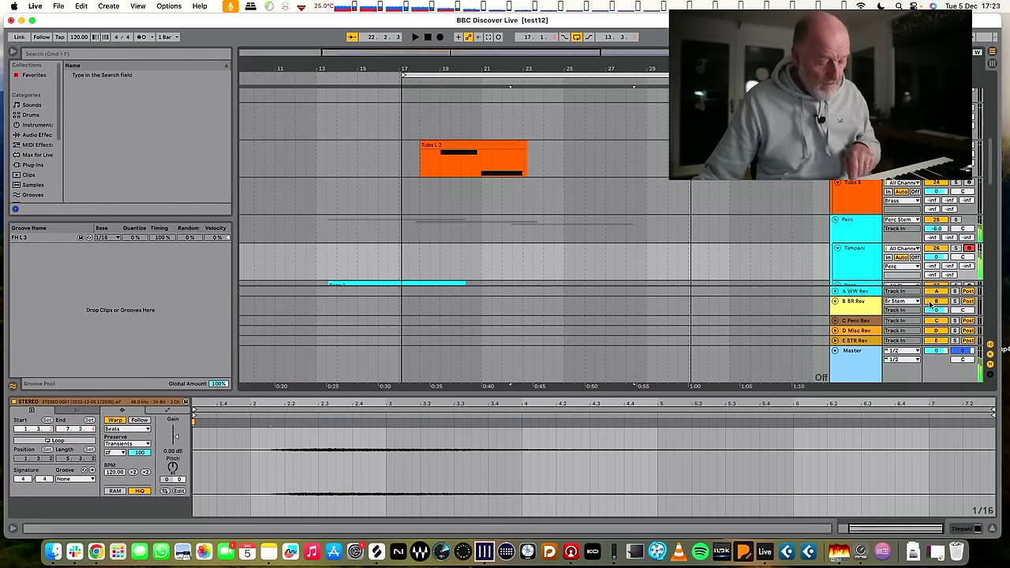
scroll(938, 292, up, 10)
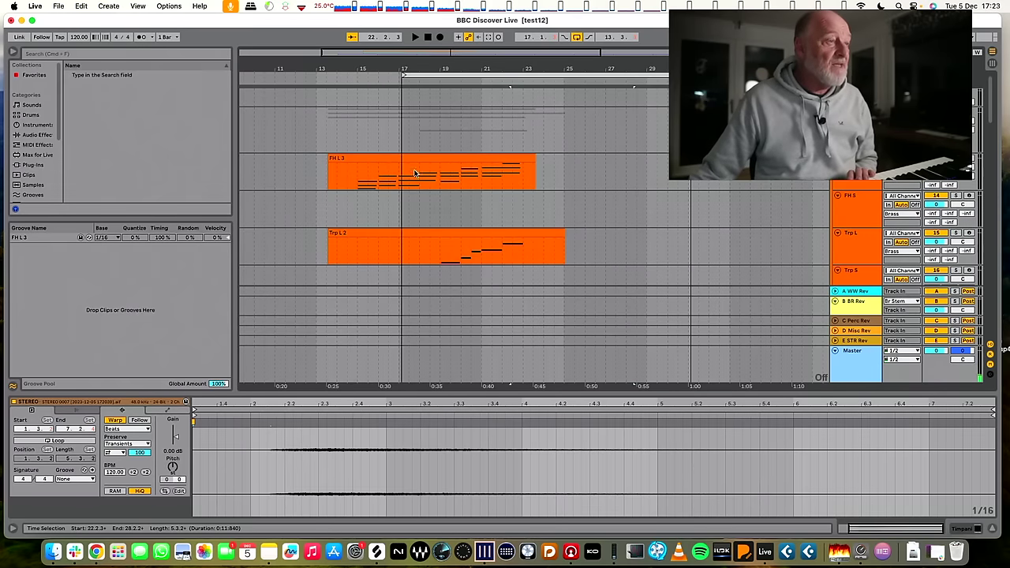
- Set the loop region to the FH L 3 clip's span, bars 13–23, and turn looping off
click(433, 177)
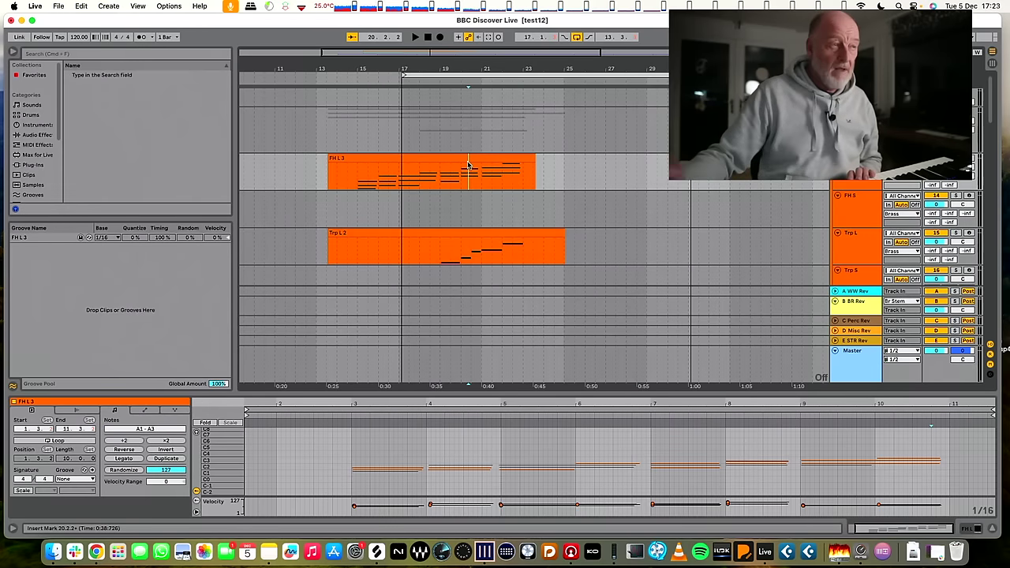
click(448, 157)
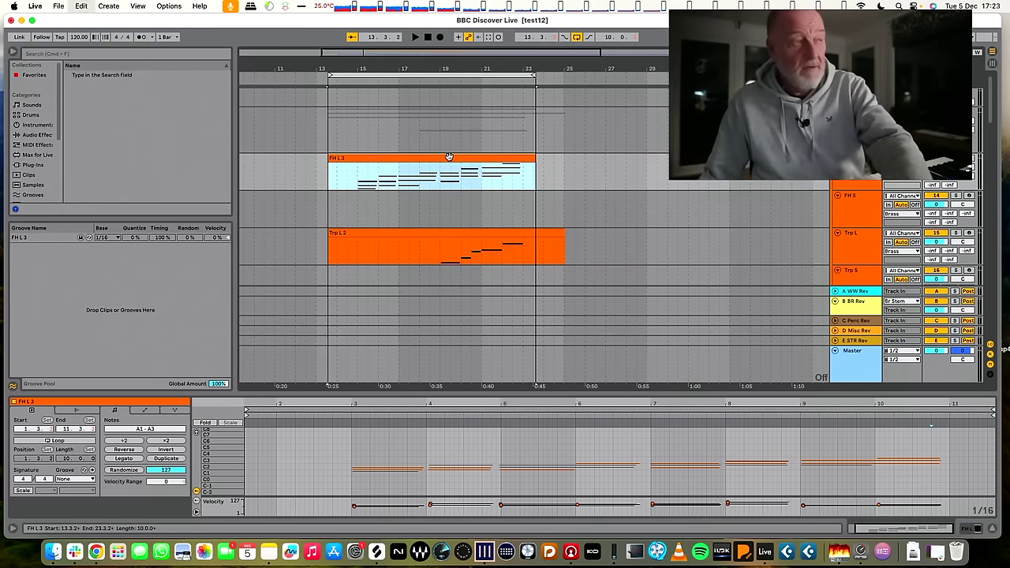
key(super+l)
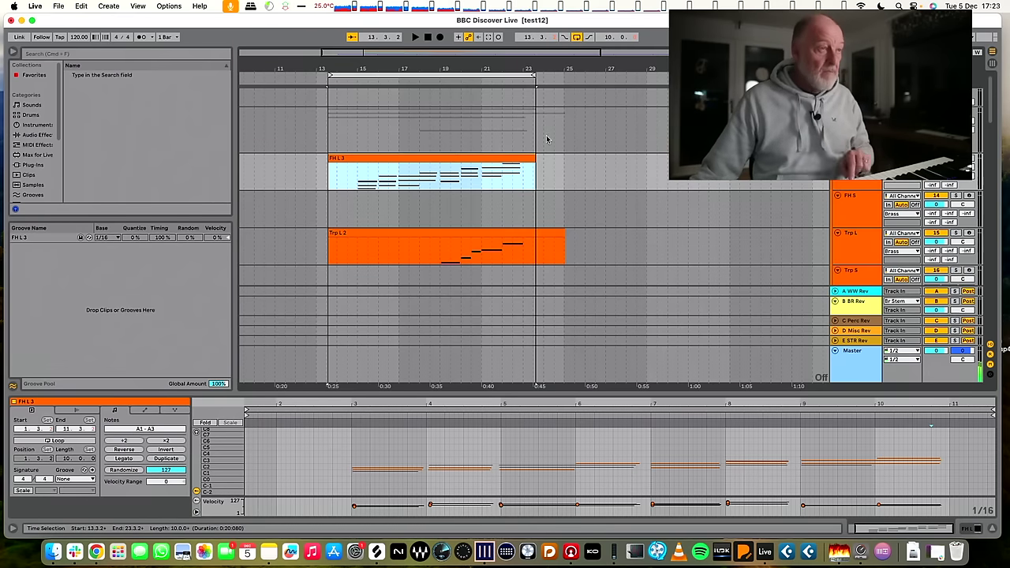
click(577, 39)
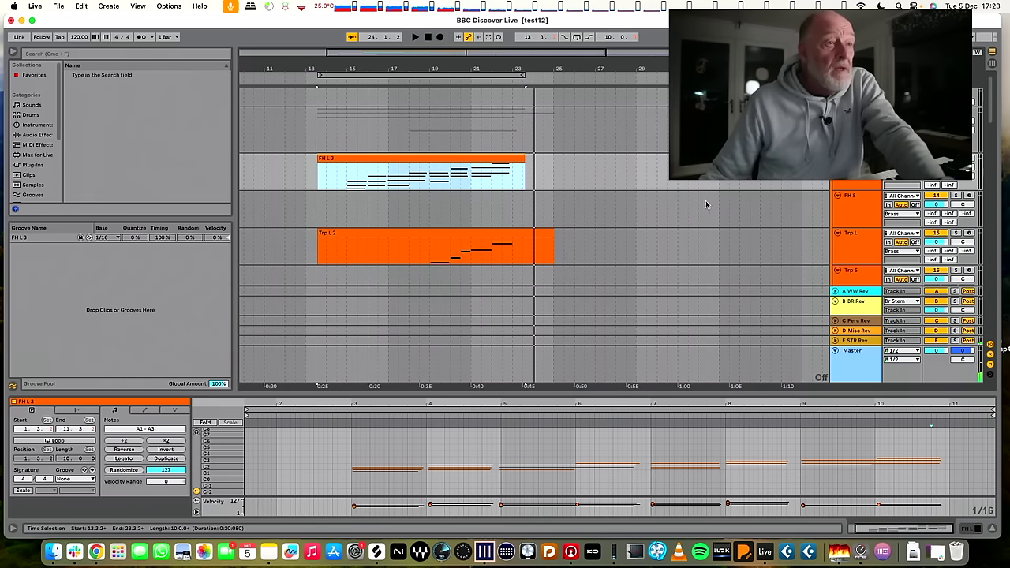
scroll(717, 203, down, 10)
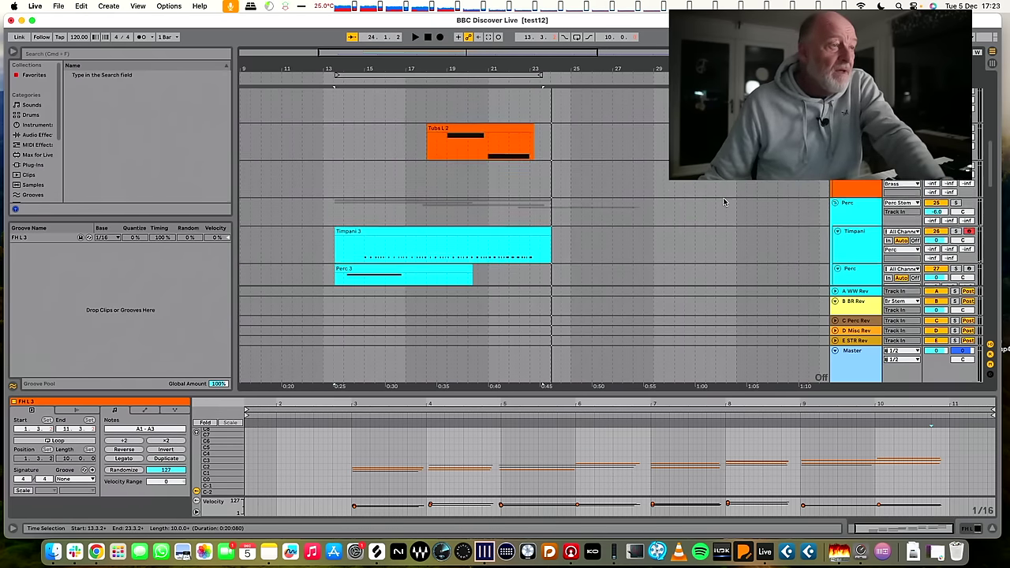
- Audition the Timpani 3 clip, delete the Perc 3 clip, and arm the Perc track
click(480, 176)
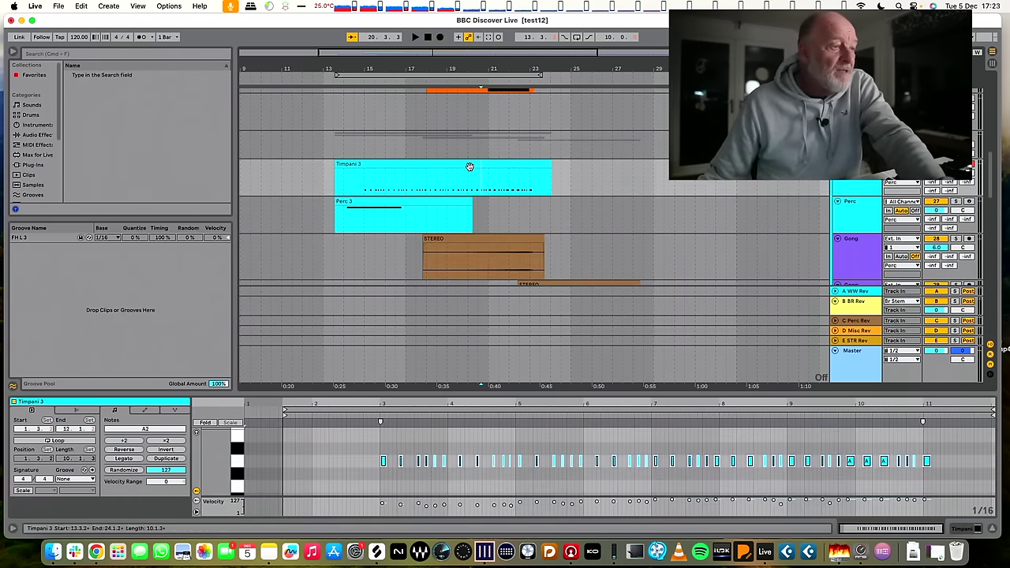
key(space)
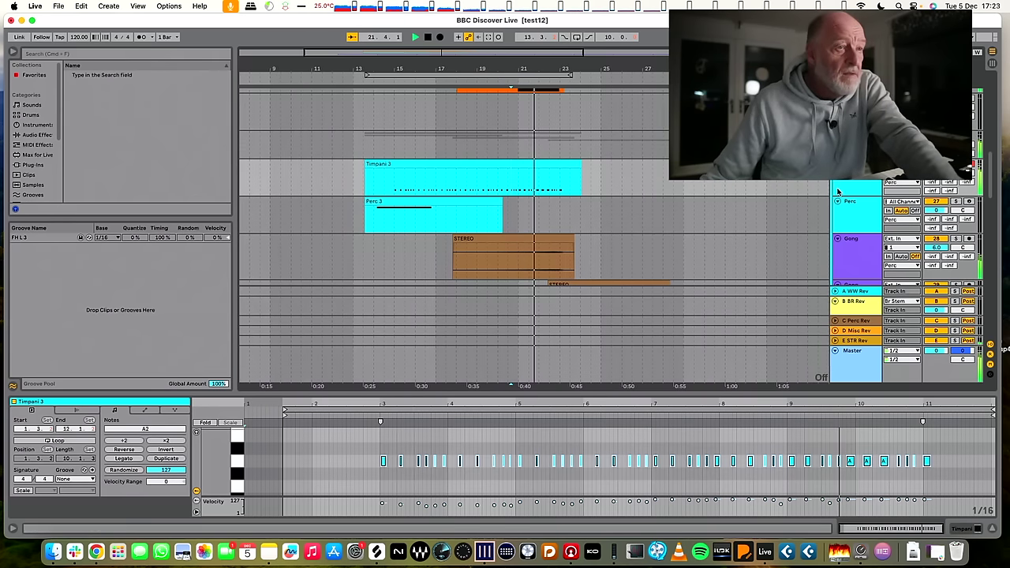
click(449, 204)
key(Delete)
key(space)
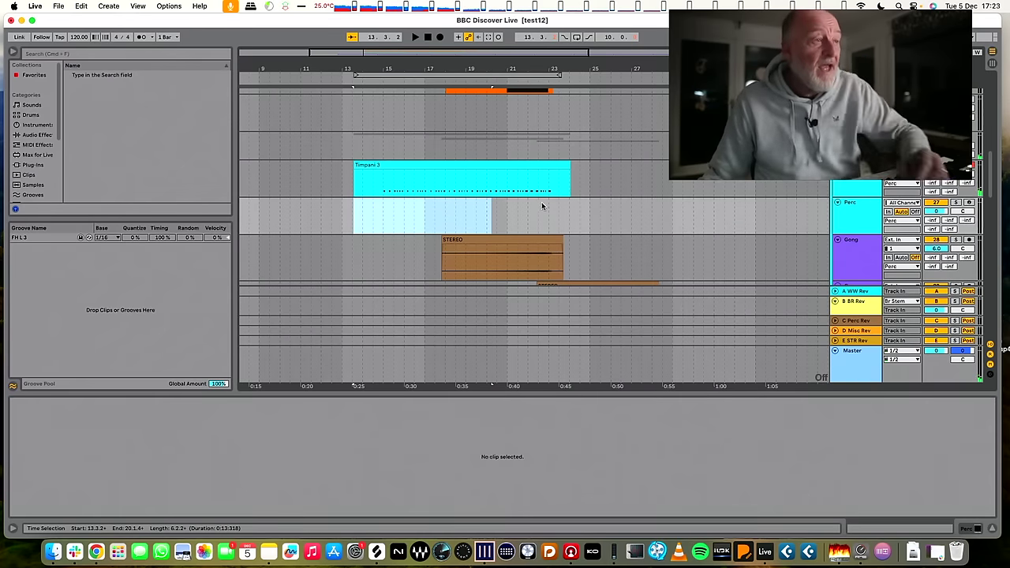
click(969, 203)
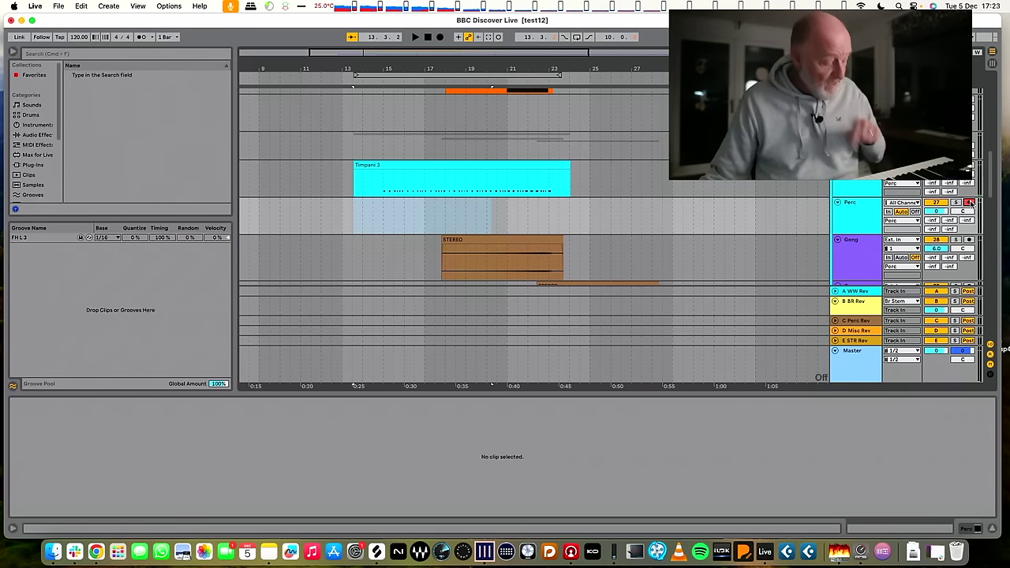
click(518, 76)
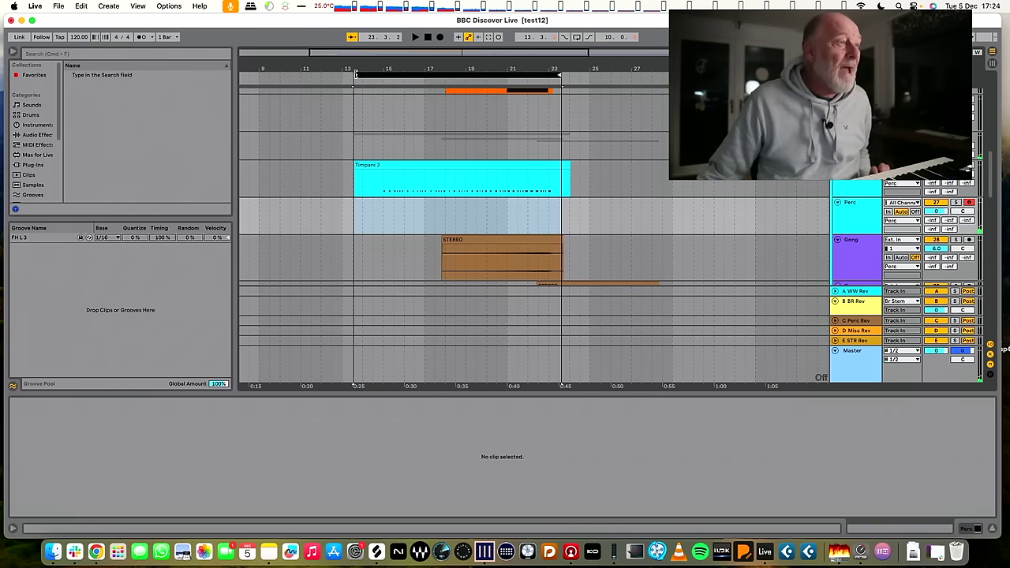
- Move the loop start to bar 21 and record a single C2 note onto the Perc track
drag(356, 75, 618, 76)
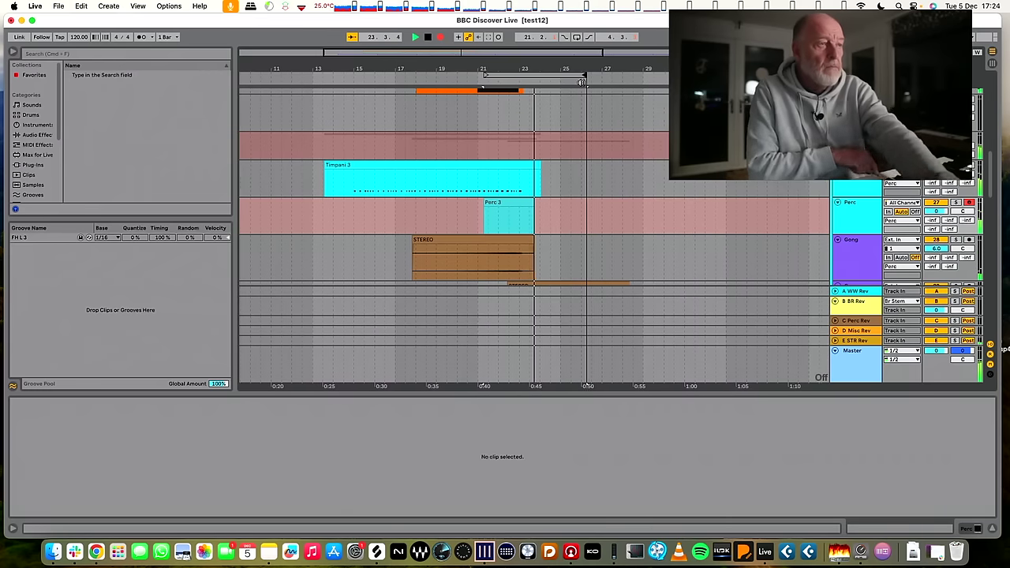
key(space)
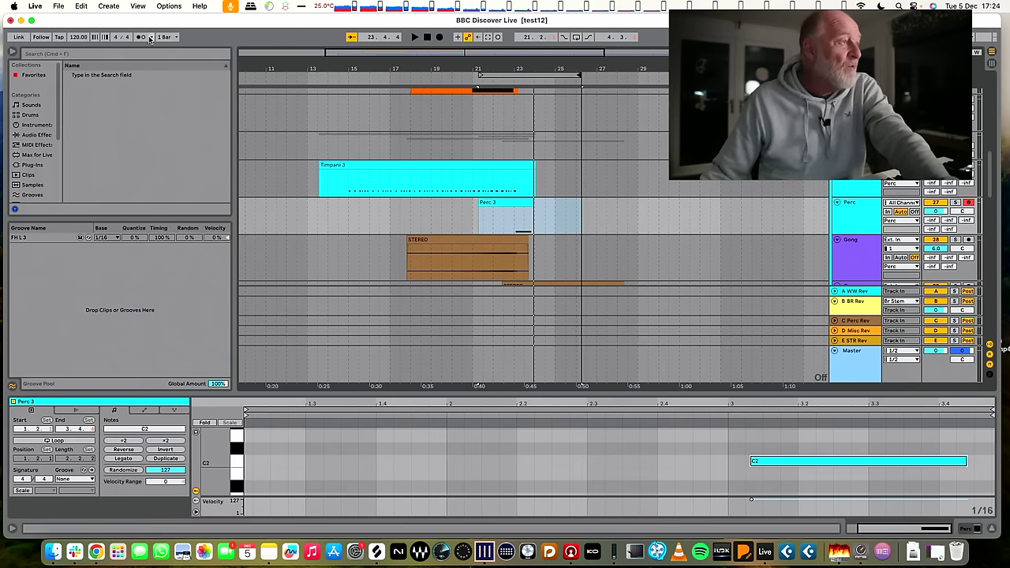
- Return playback to bar 13 and arm the STEREO track for recording
click(321, 75)
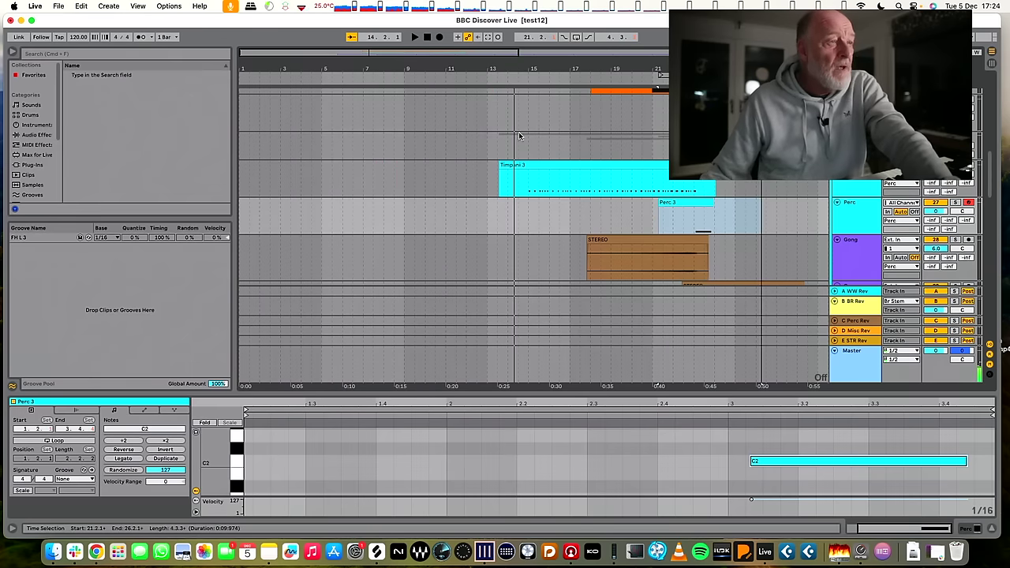
scroll(529, 150, down, 10)
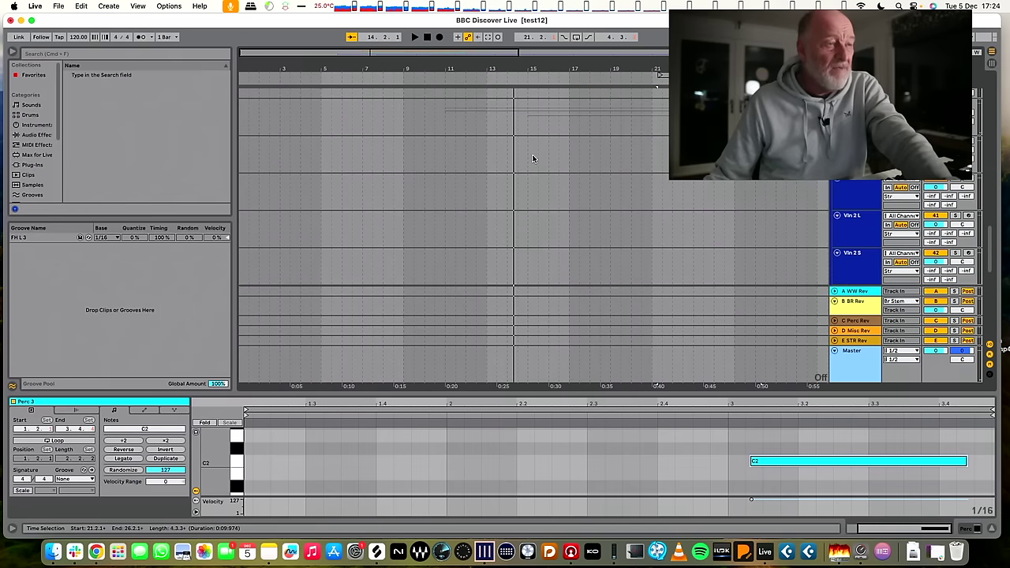
scroll(532, 159, down, 8)
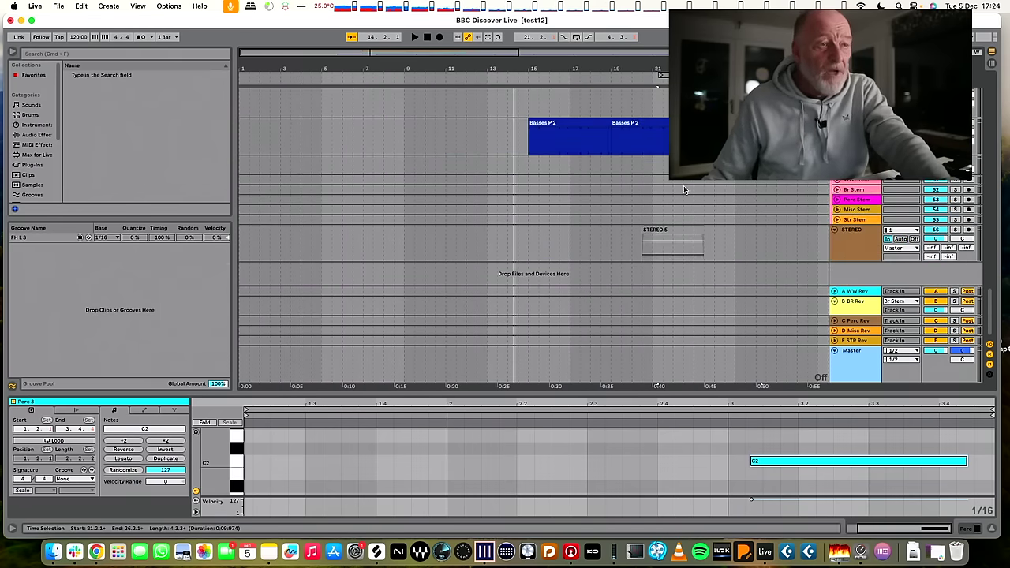
click(969, 229)
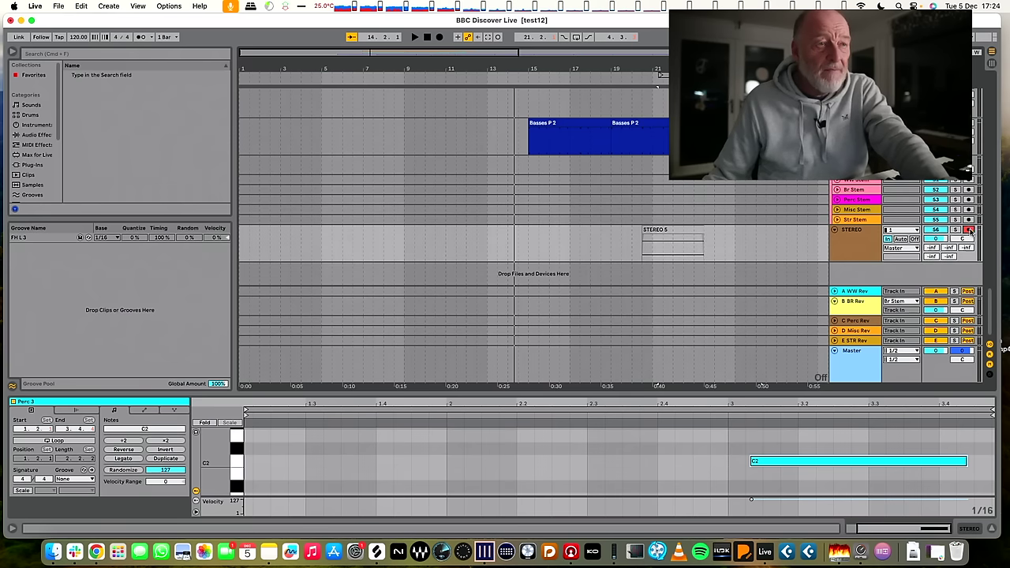
- Loop the first Viola S 3 clip, then stretch the loop from bar 10 to about bar 57
scroll(371, 142, up, 8)
click(434, 165)
scroll(474, 185, up, 3)
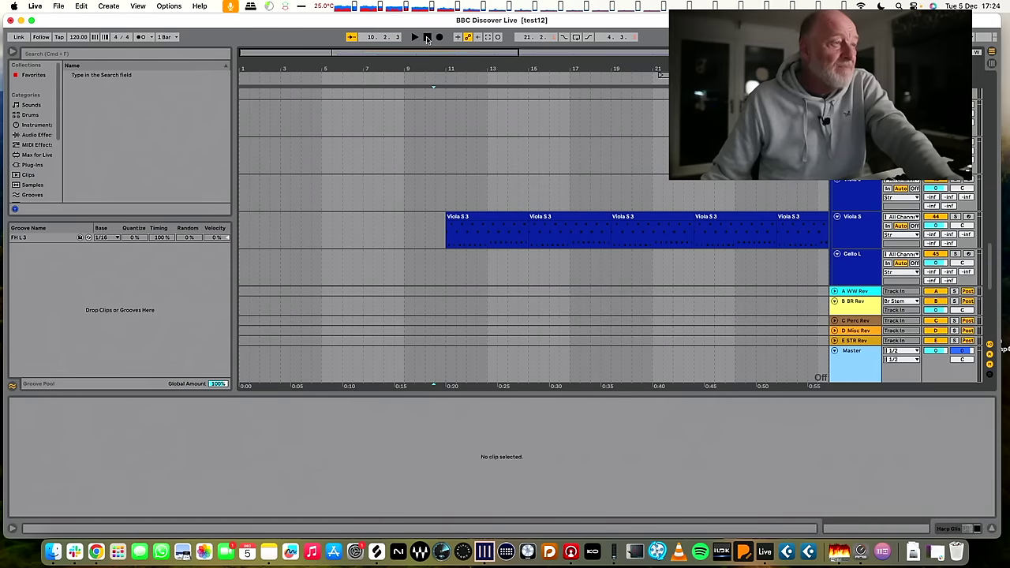
click(478, 230)
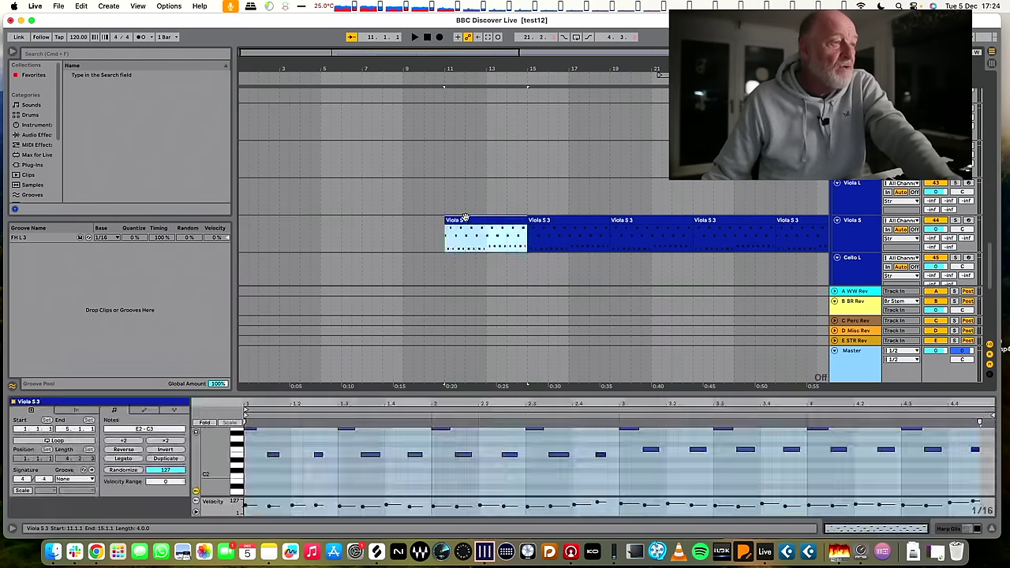
key(super+l)
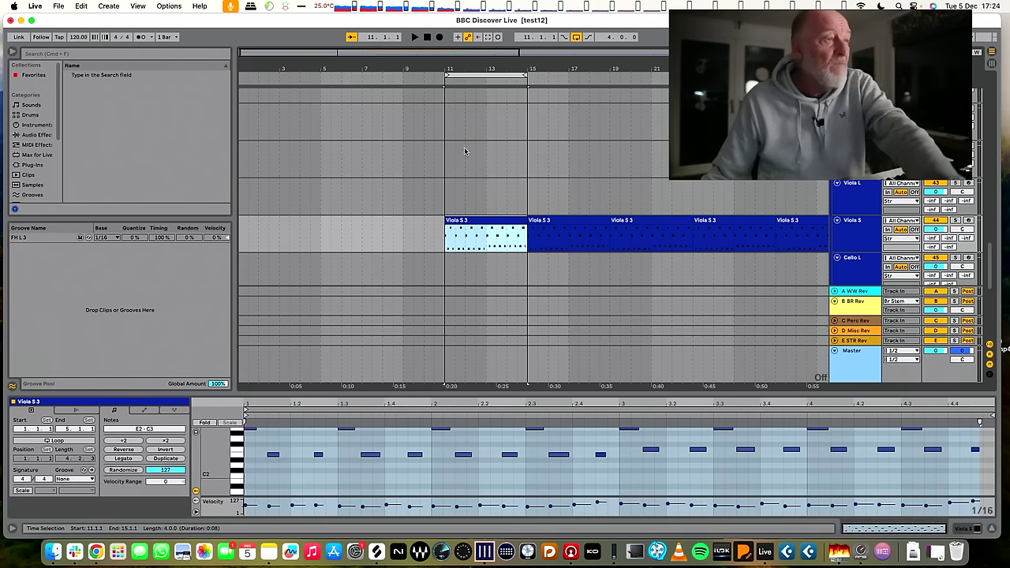
drag(447, 75, 426, 76)
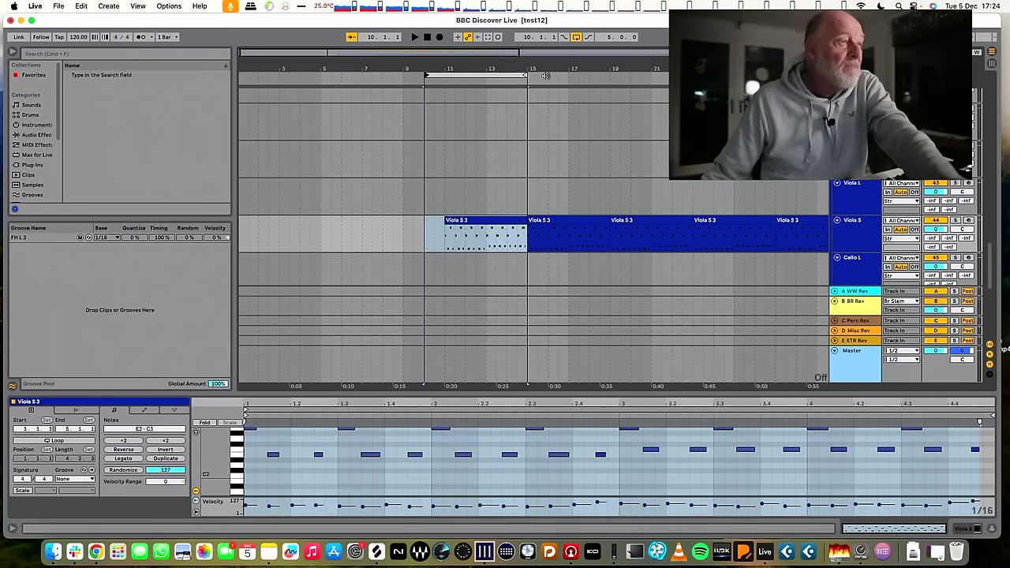
drag(523, 75, 748, 75)
- Scroll through the WW, Br, Perc, Misc, Str Stem and STEREO tracks while they record from bar 10
scroll(927, 312, down, 5)
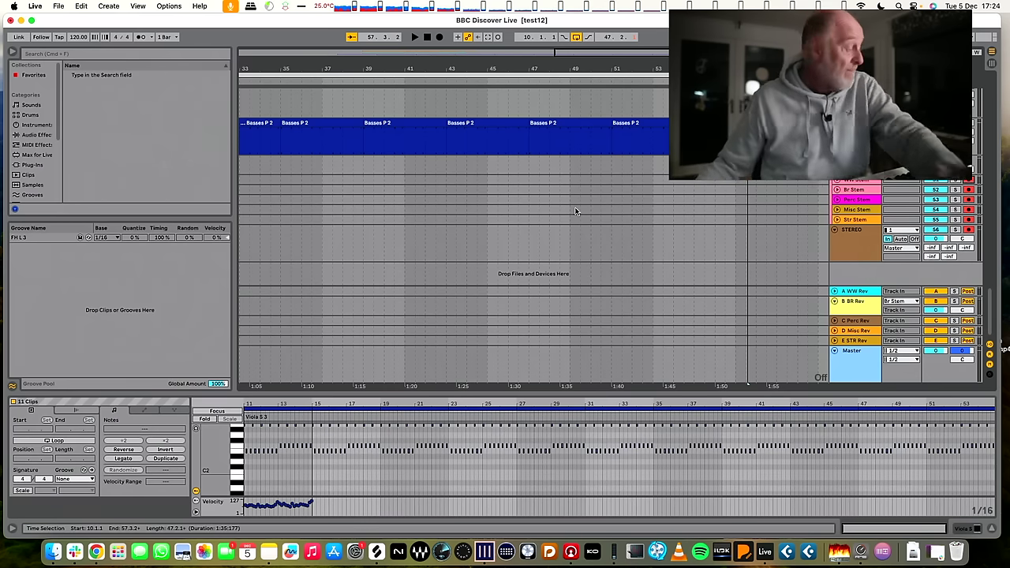
scroll(575, 212, right, 5)
scroll(480, 272, up, 3)
scroll(531, 260, down, 3)
scroll(531, 259, left, 15)
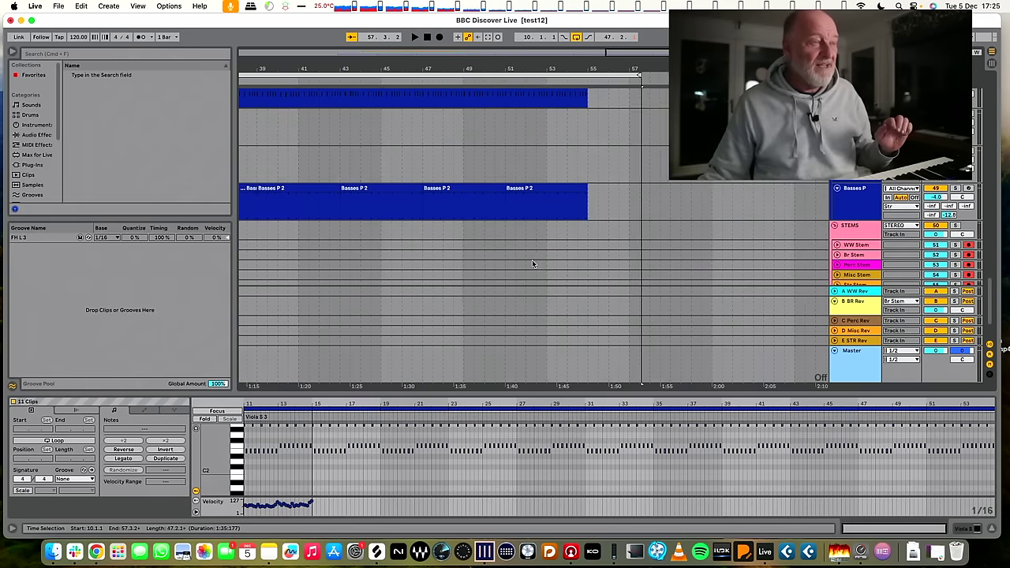
scroll(529, 258, right, 2)
scroll(530, 261, up, 2)
scroll(530, 263, down, 2)
scroll(530, 263, right, 2)
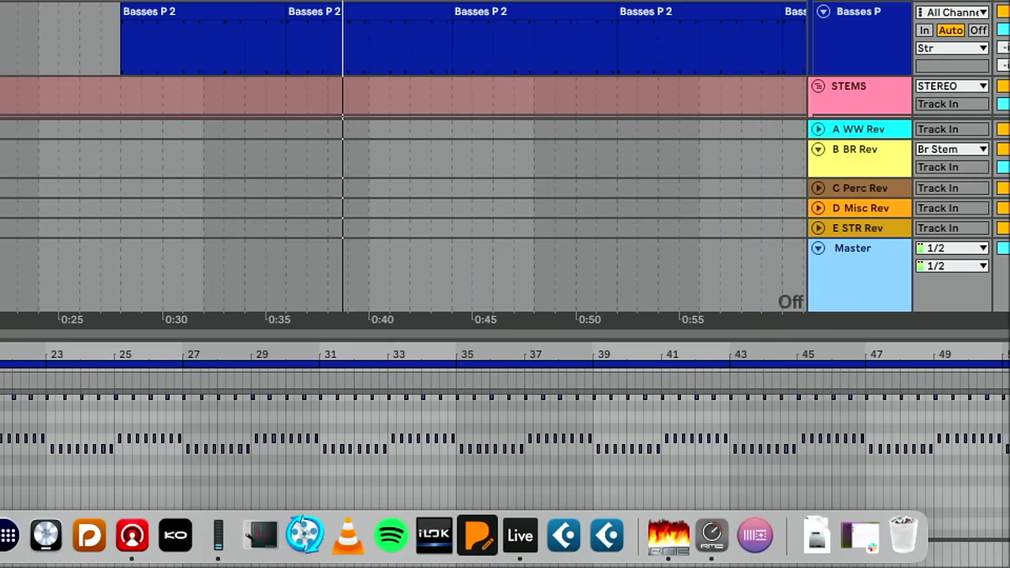
scroll(402, 158, down, 2)
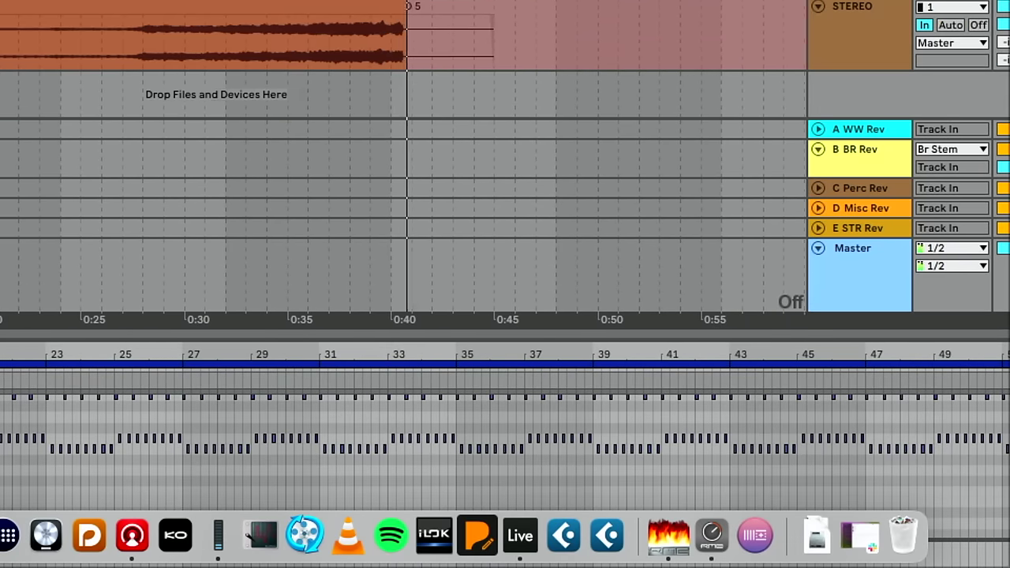
scroll(402, 158, up, 5)
scroll(616, 108, down, 2)
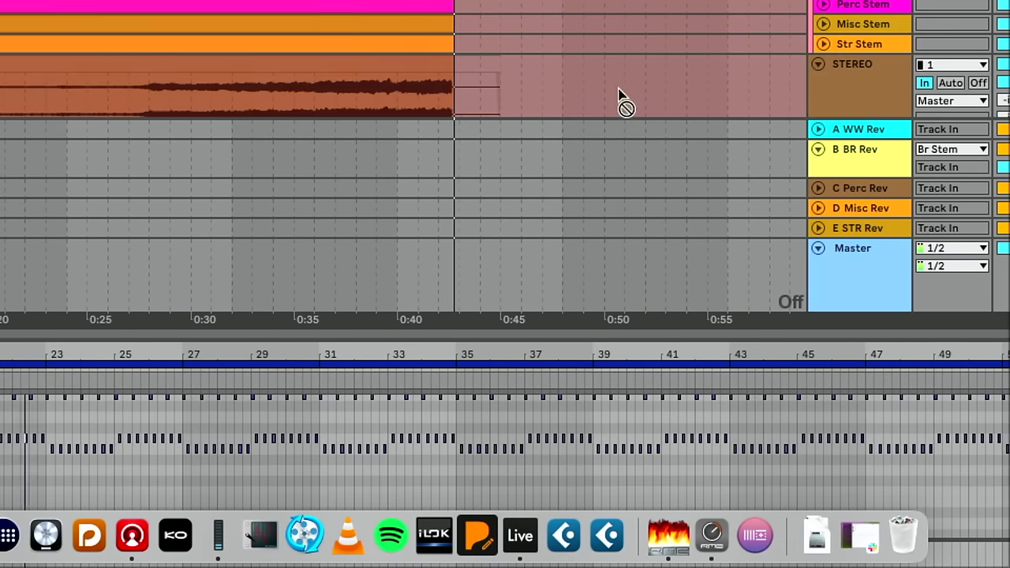
scroll(600, 29, down, 2)
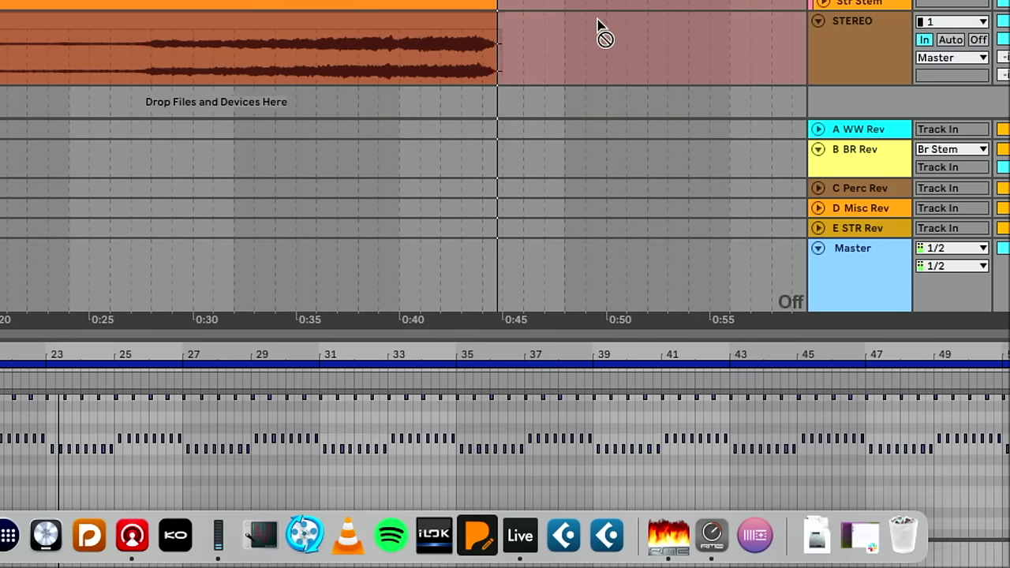
scroll(598, 26, up, 1)
scroll(598, 27, up, 2)
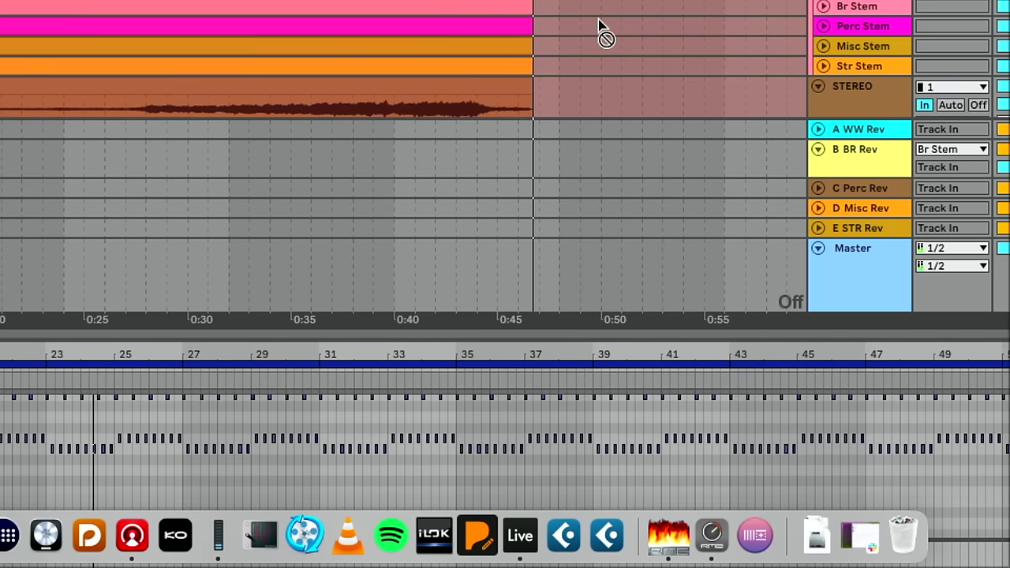
scroll(821, 295, down, 2)
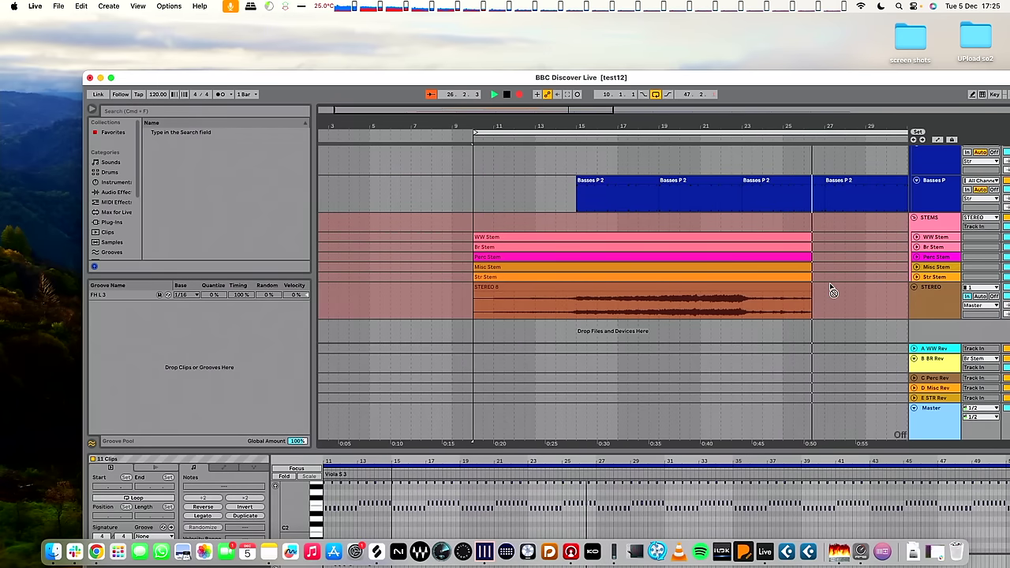
- Stop recording, select WW Stem through Str Stem, and make those tracks taller
scroll(828, 288, right, 5)
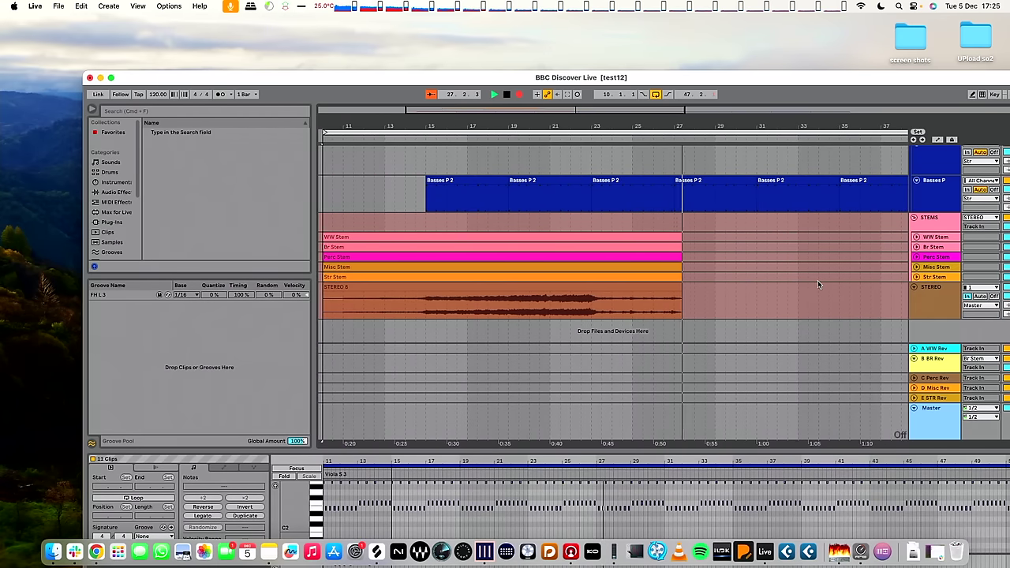
key(F9)
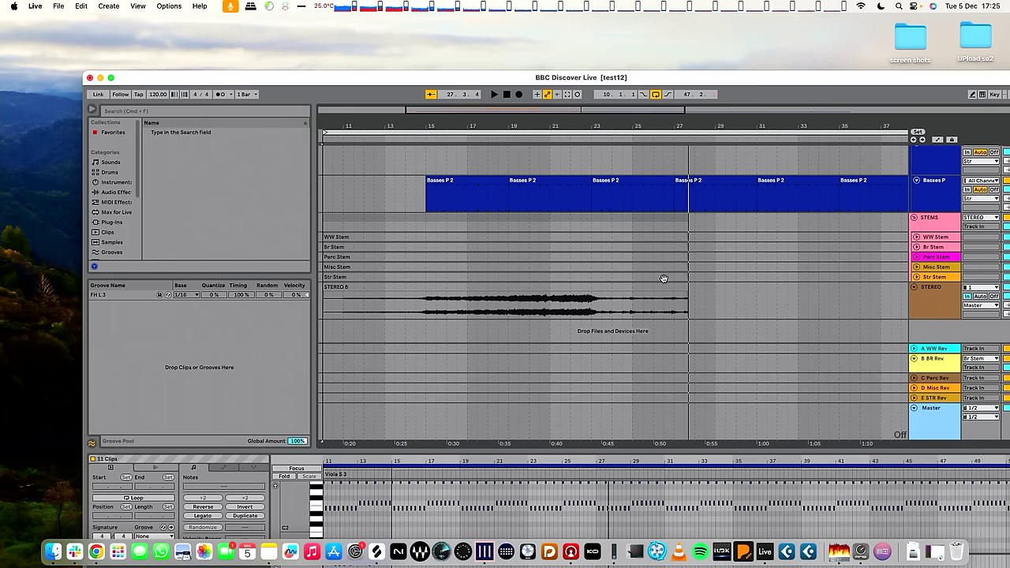
click(950, 236)
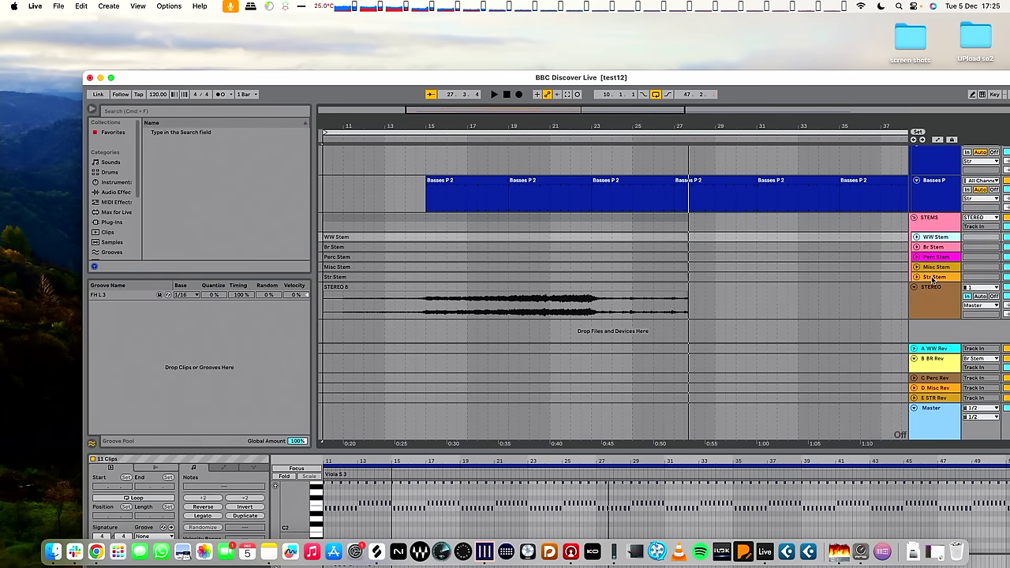
click(933, 277)
key(h)
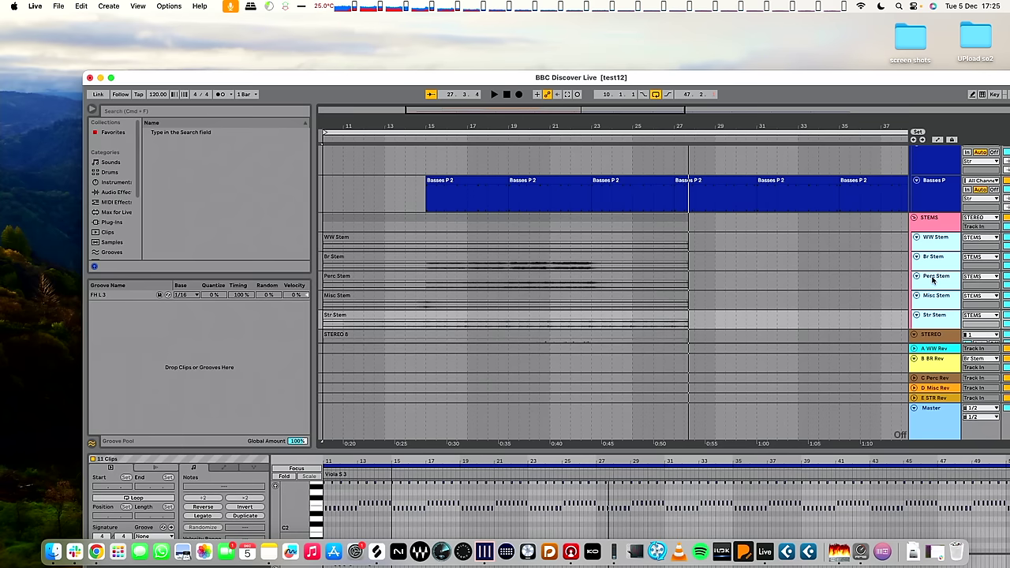
key(alt+plus)
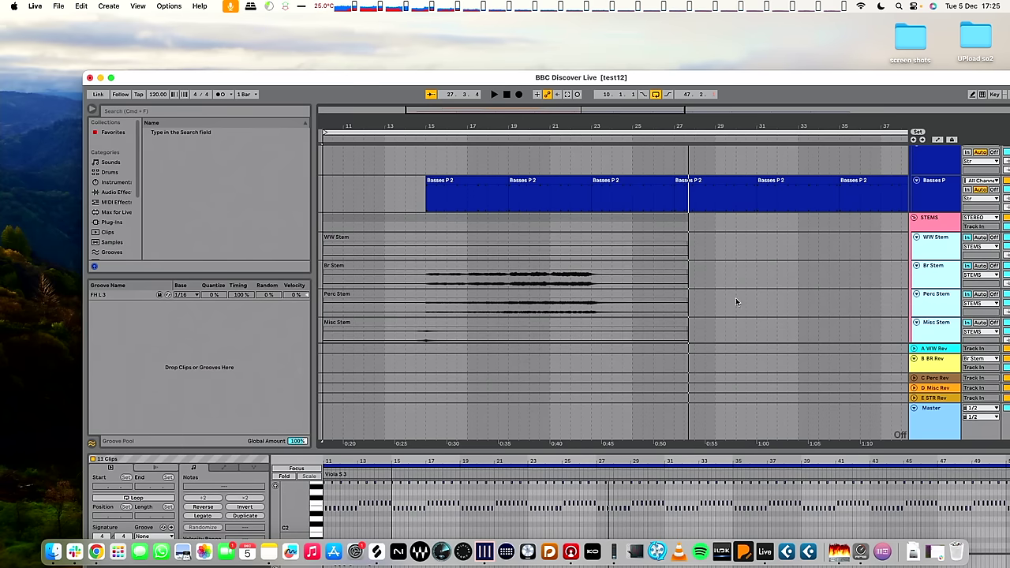
scroll(489, 289, down, 3)
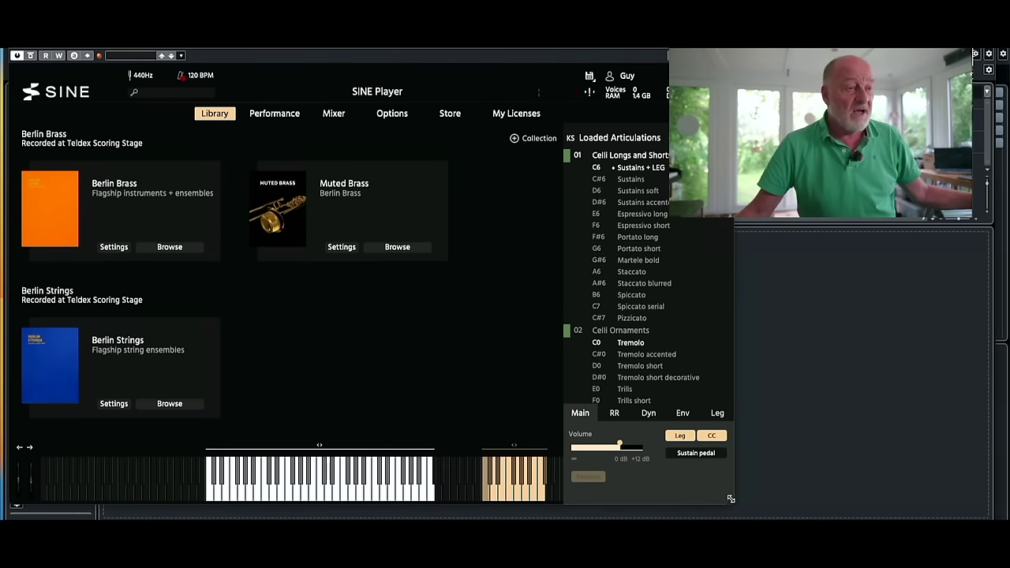
- Resize the SINE Player window narrower and taller so the library and cello articulations sit side by side
drag(731, 498, 534, 519)
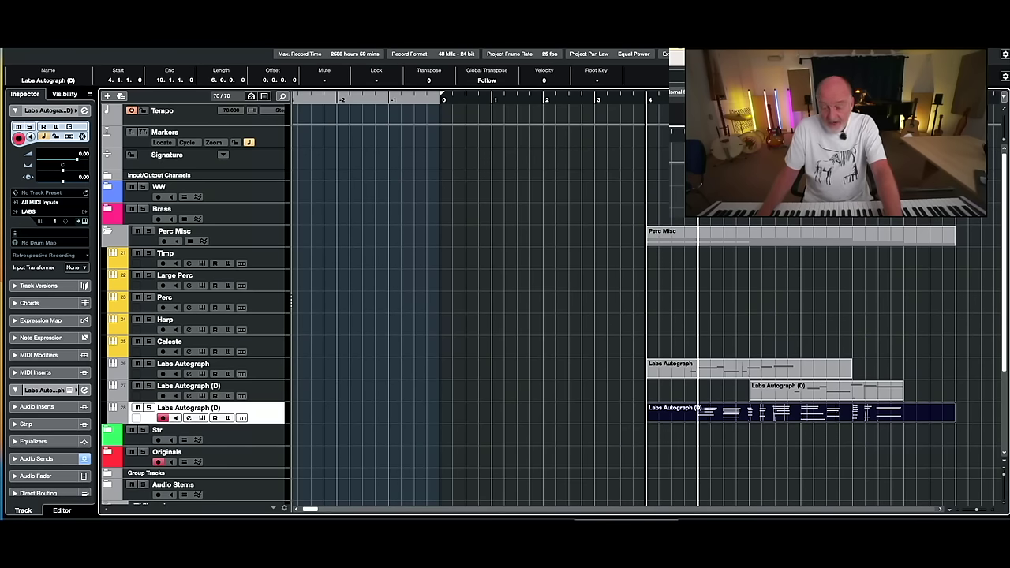
- Open the Markers window for the BBC Discover Template, showing marker 1 at 5.1.1.0
key(super+m)
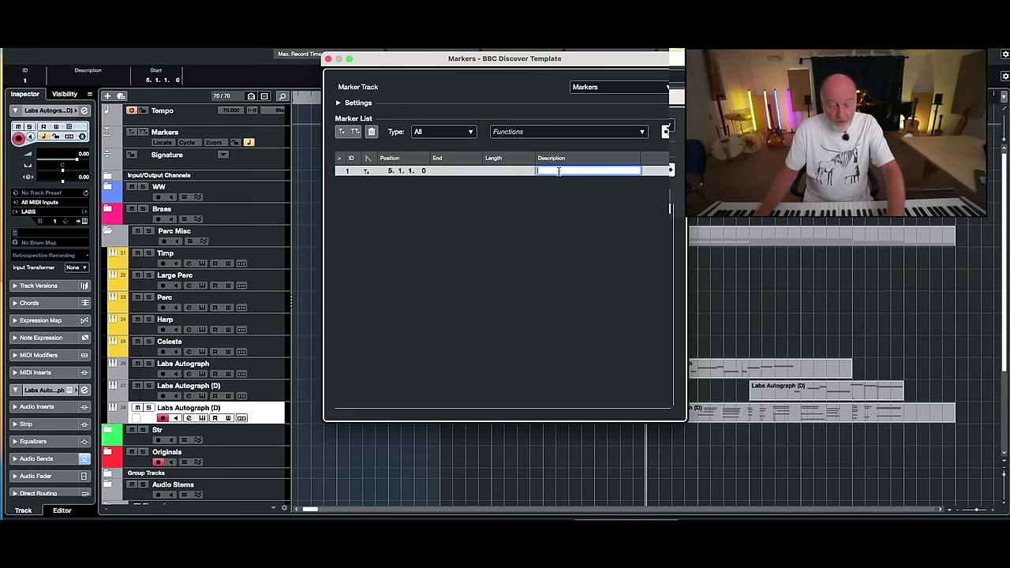